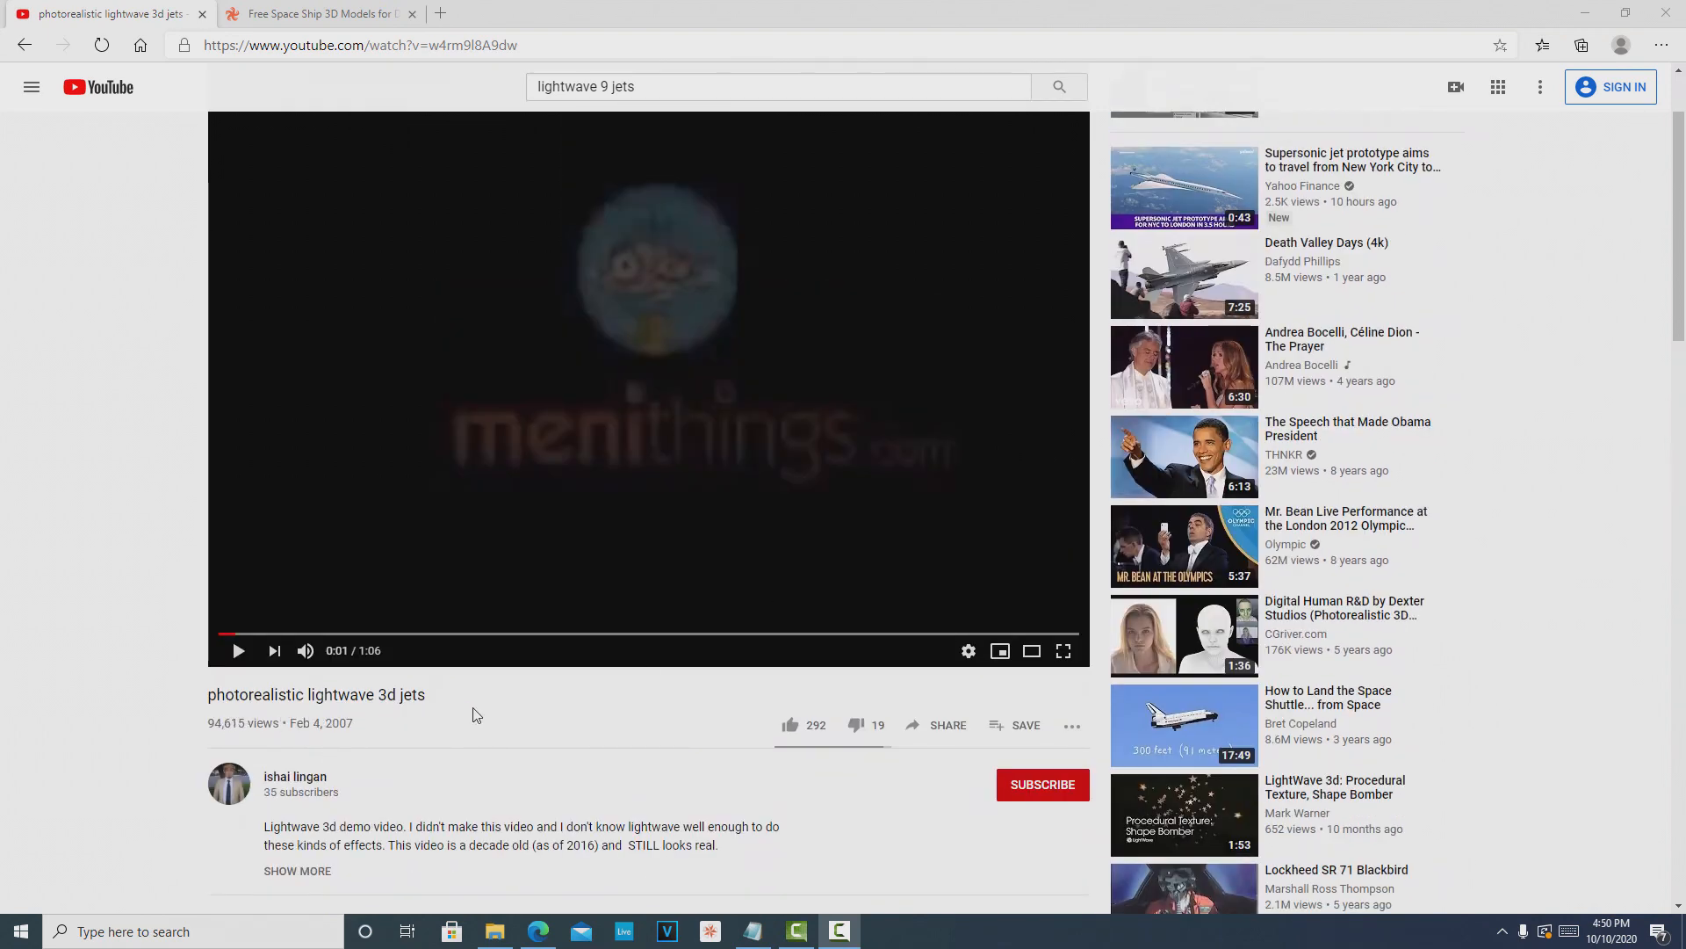
Step: Read the description and viewer comments of the photorealistic LightWave 3D jets video
scroll(352, 738, "down", 2)
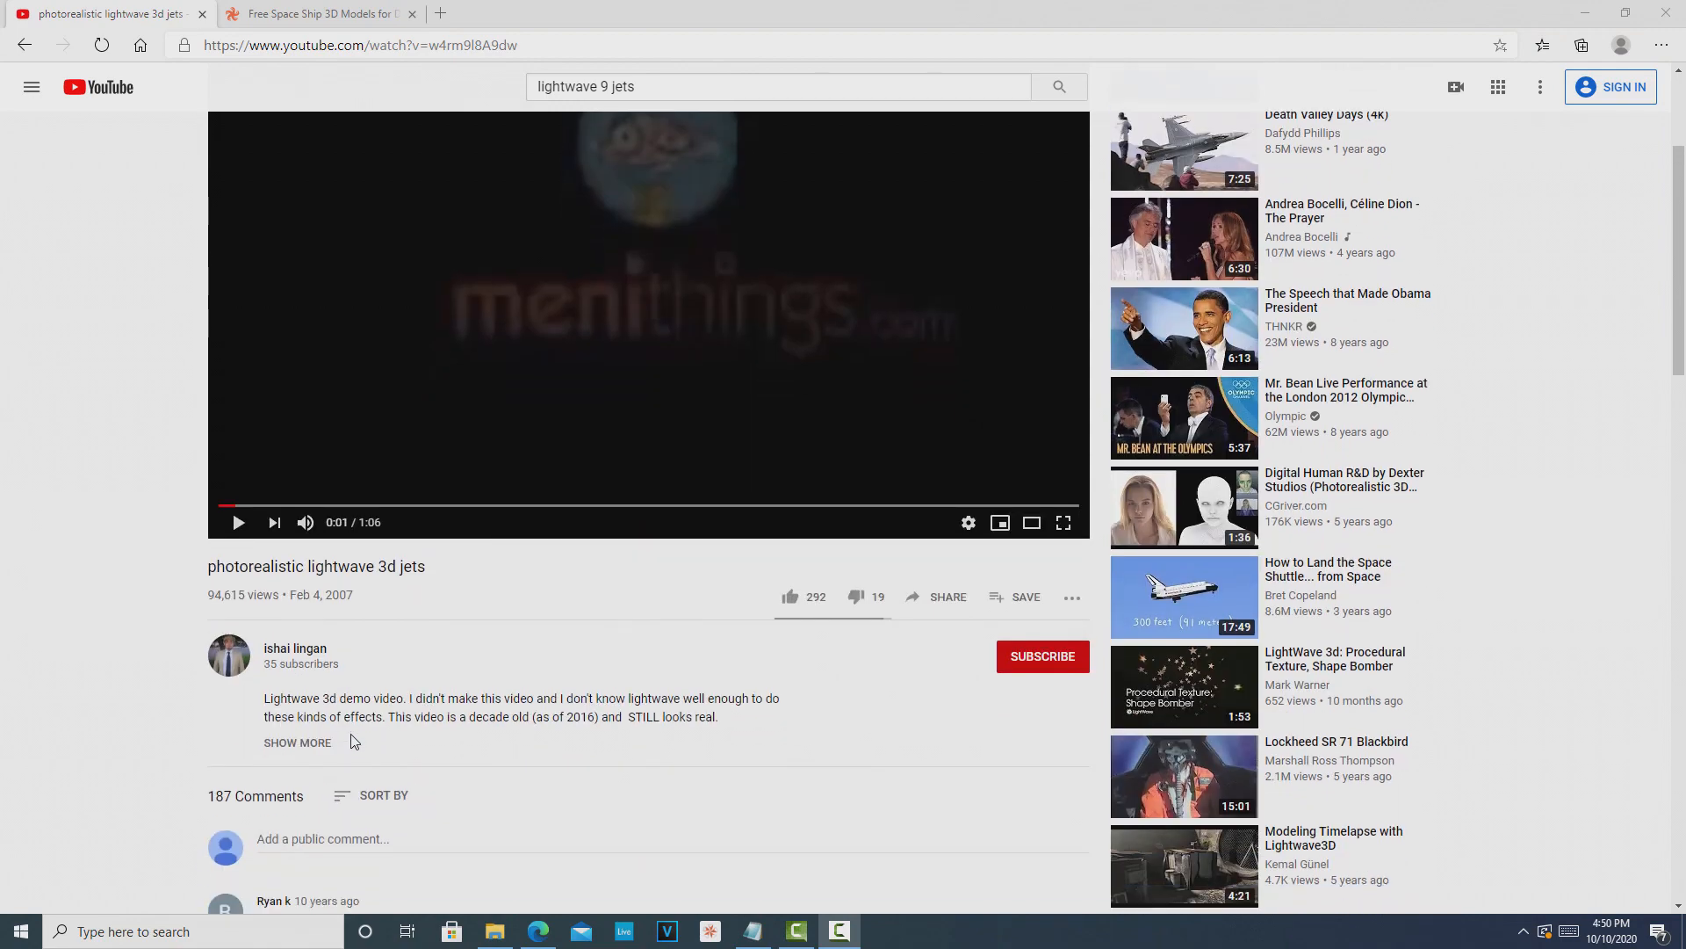
scroll(352, 742, "down", 7)
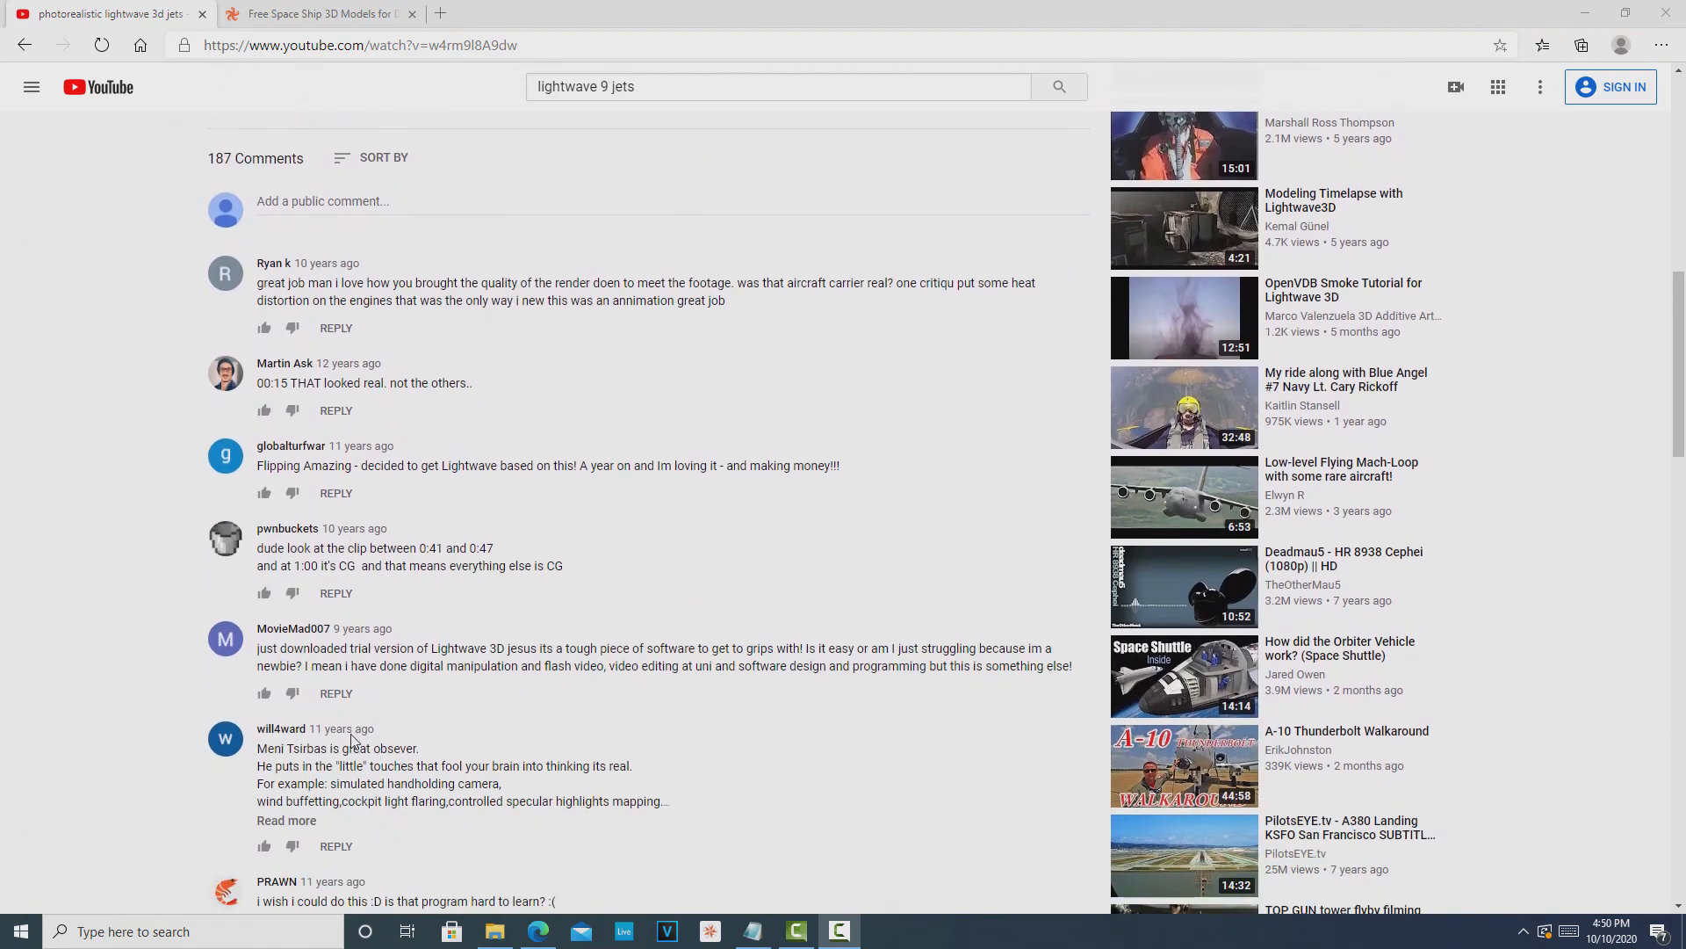
scroll(351, 738, "down", 4)
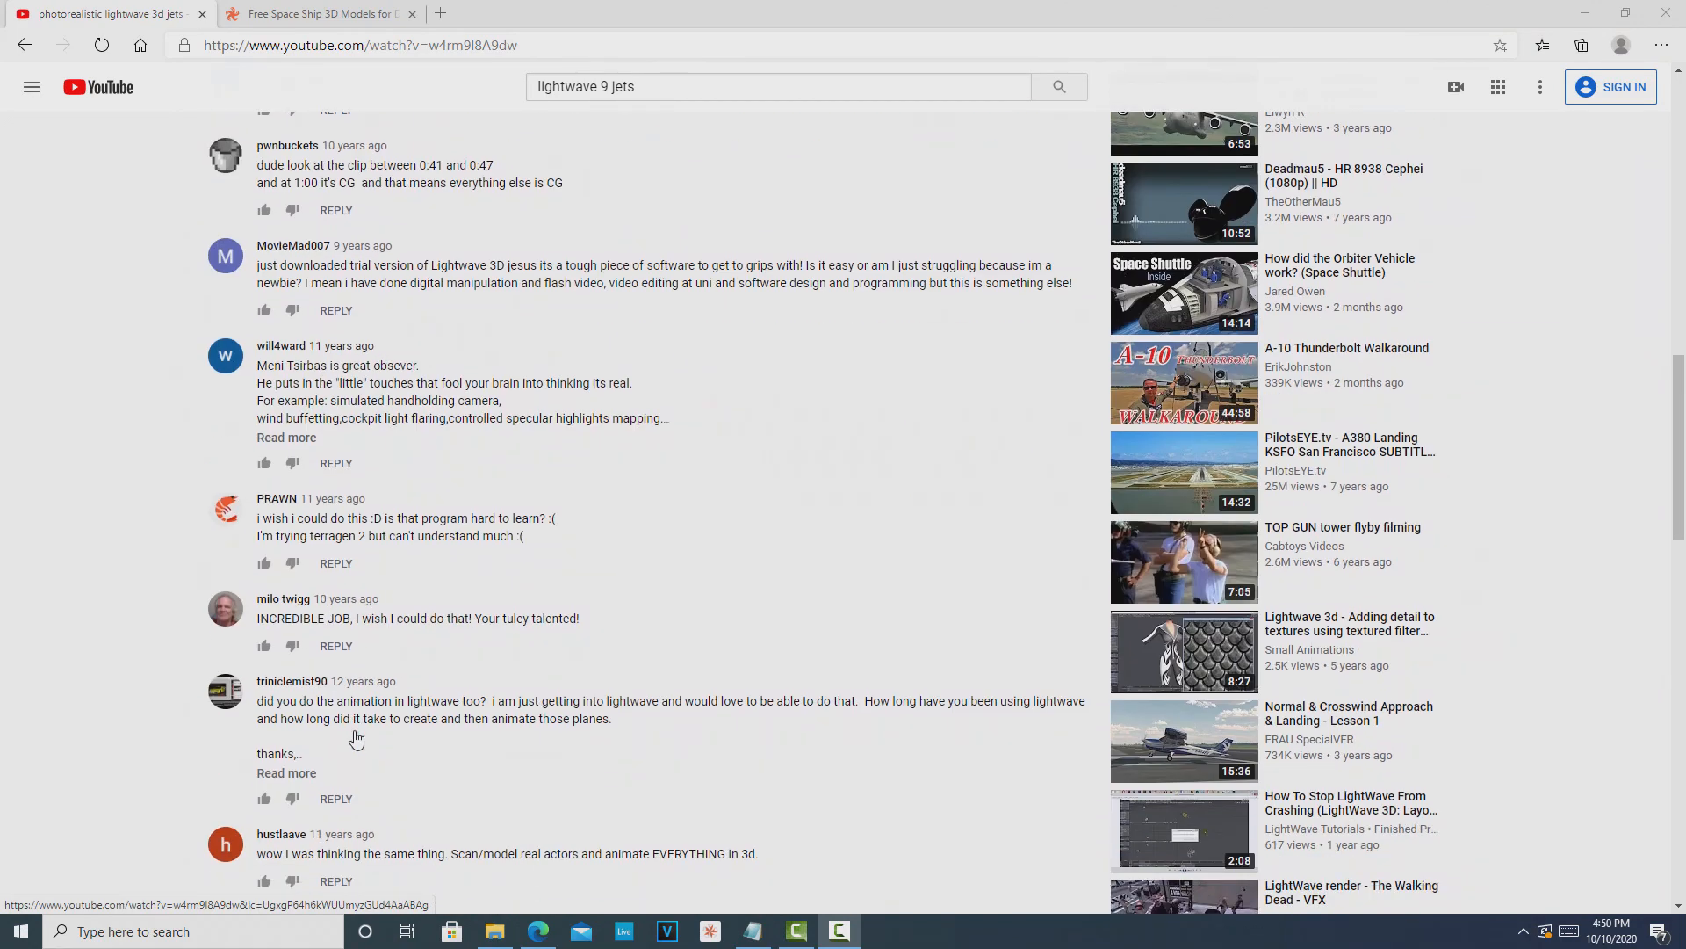
scroll(355, 740, "down", 2)
scroll(356, 740, "down", 2)
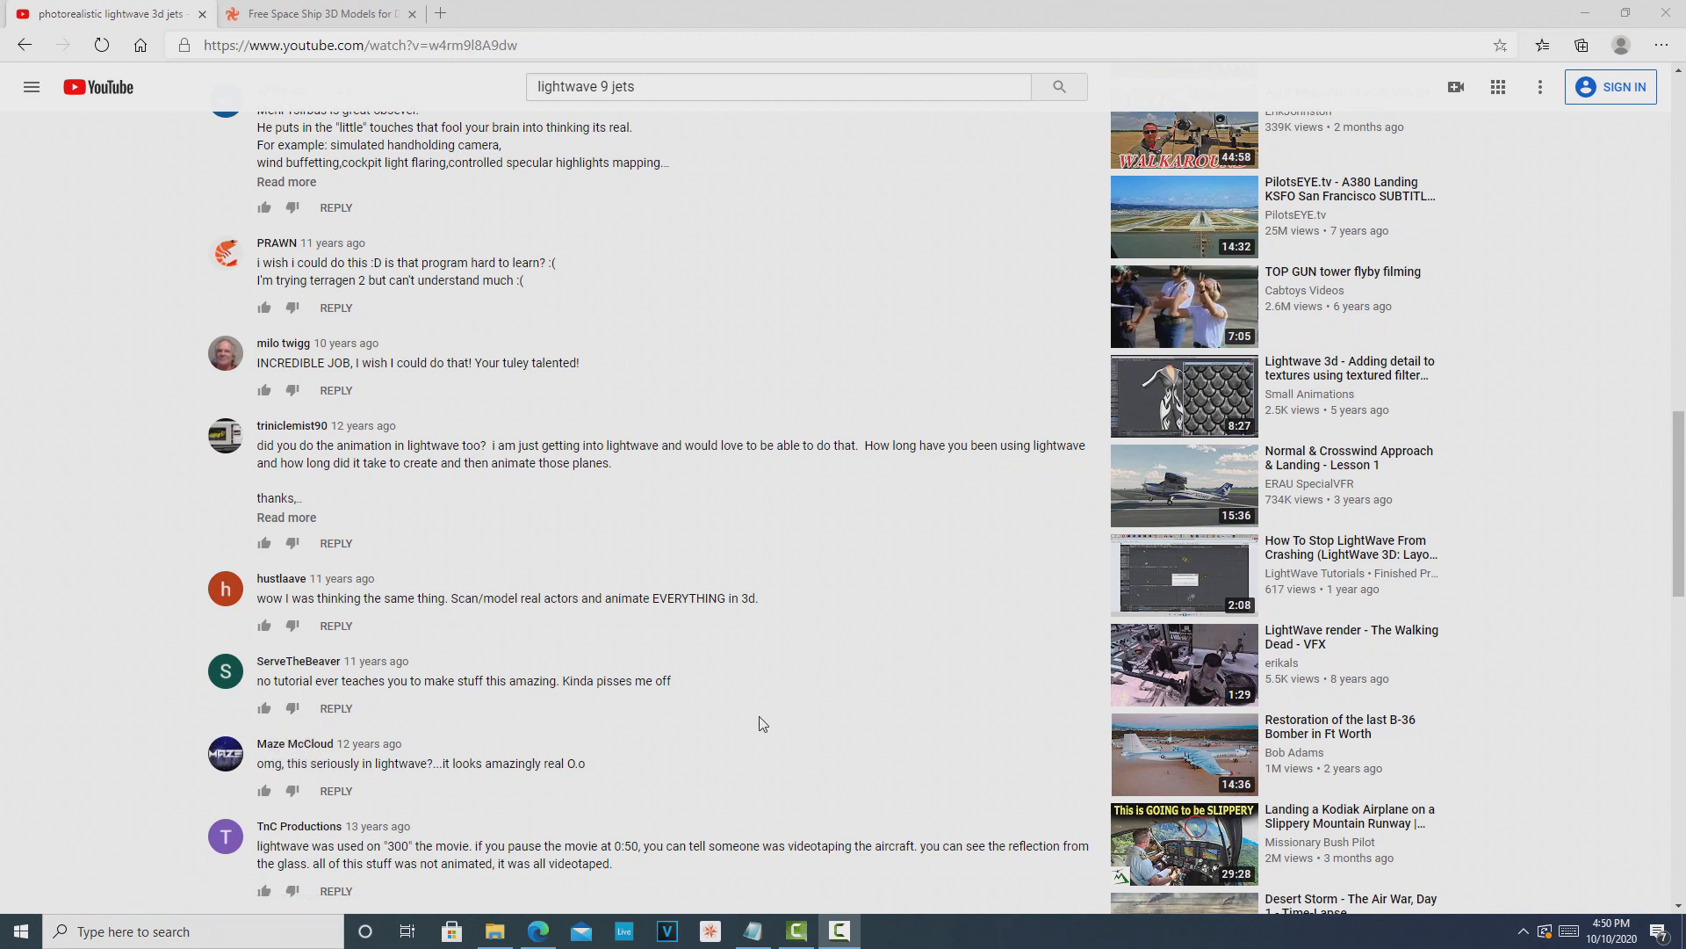
scroll(761, 725, "up", 5)
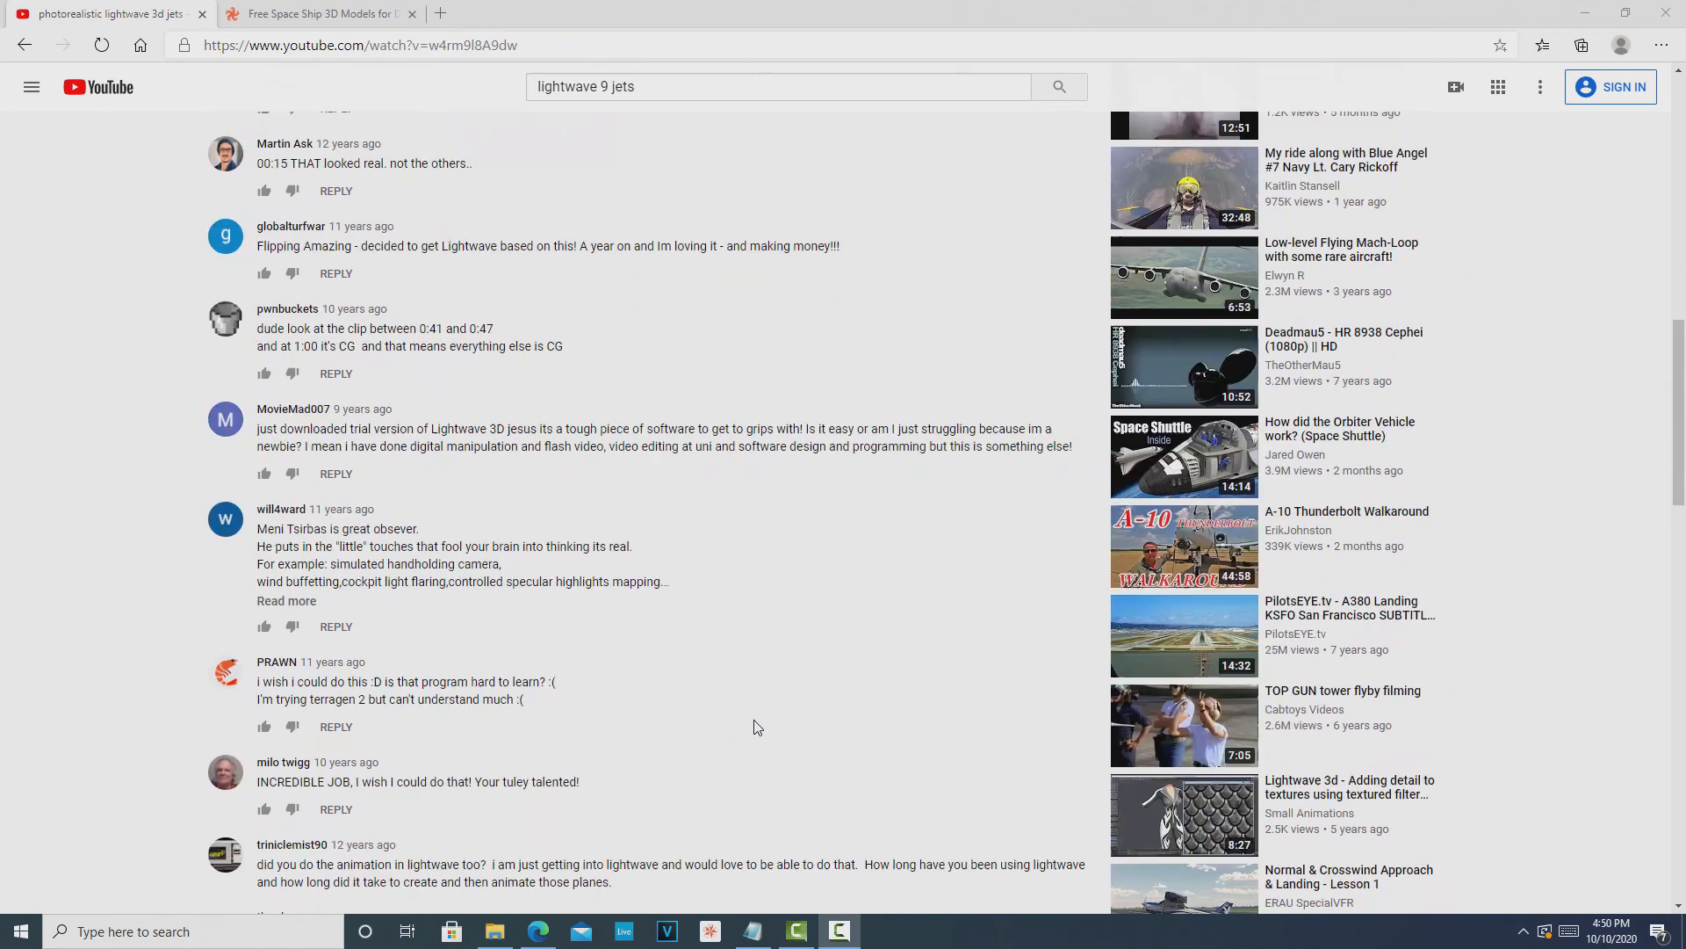
scroll(758, 727, "up", 10)
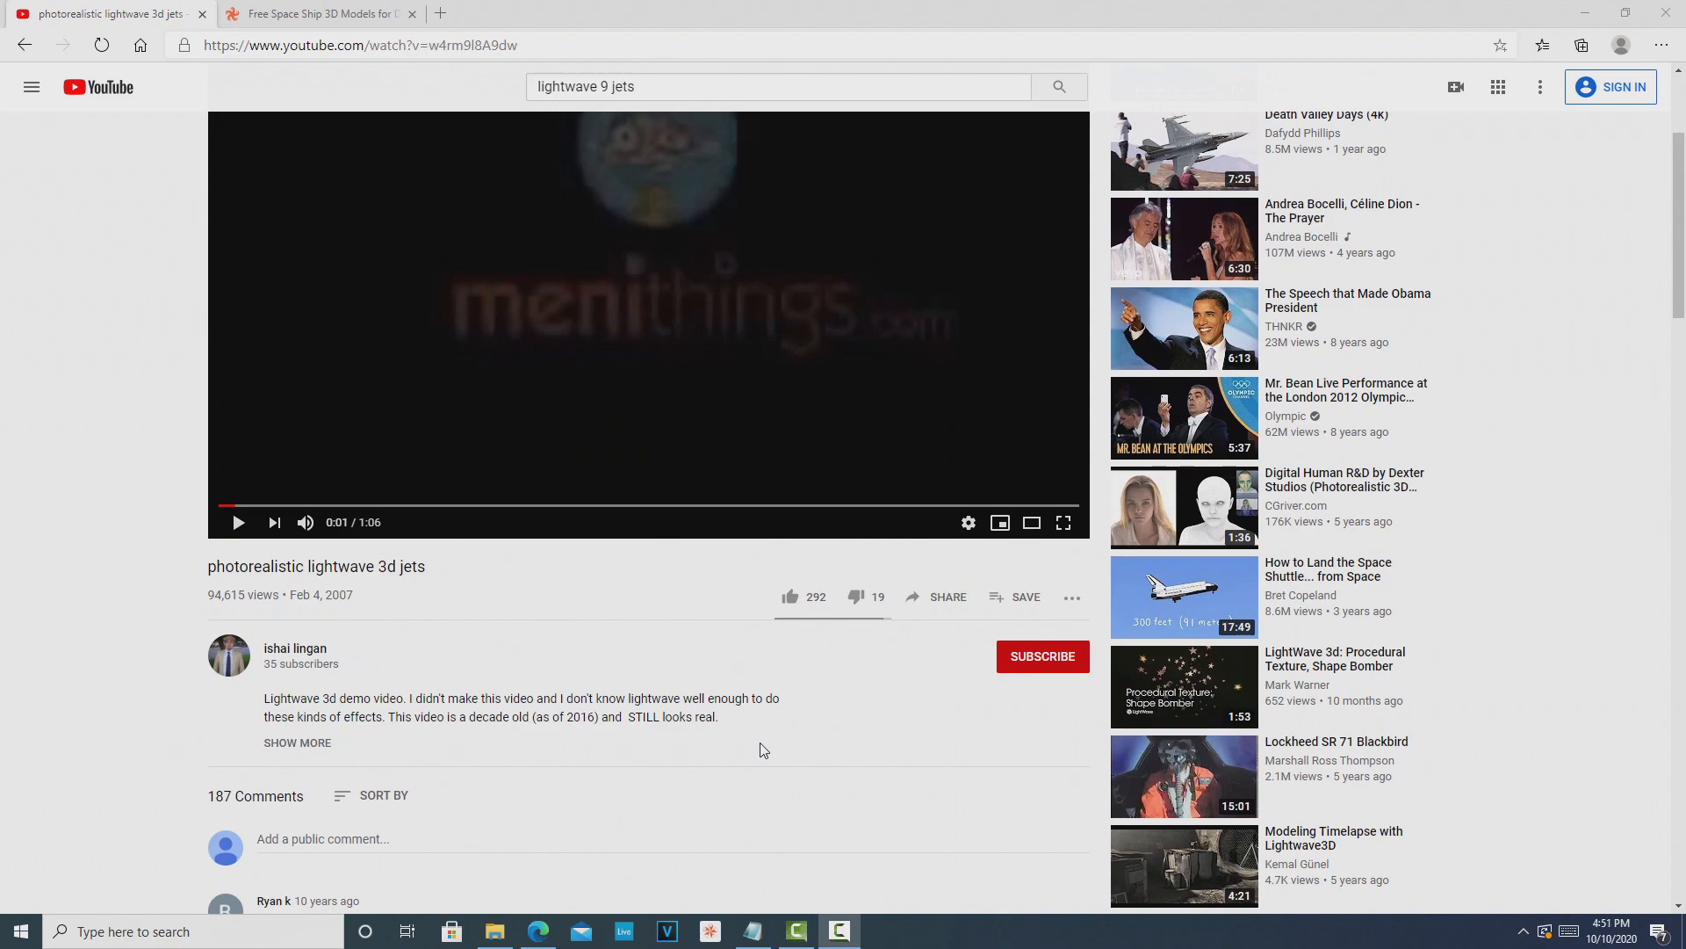
scroll(762, 749, "down", 10)
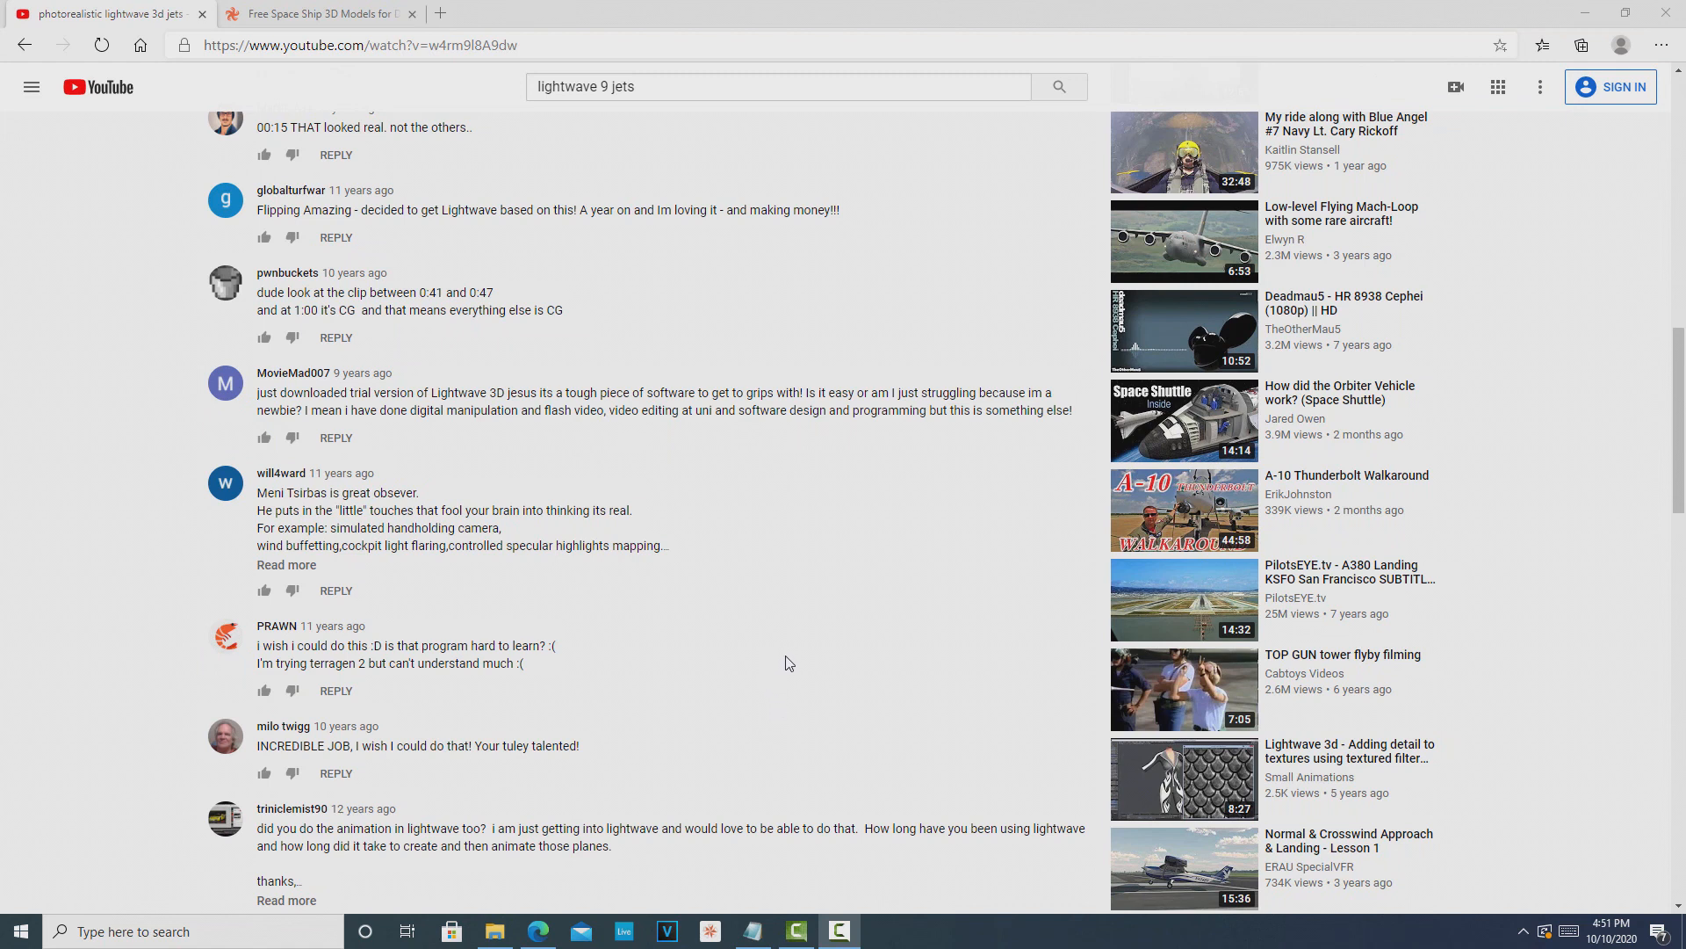
Step: Browse the free space ship models on TurboSquid and find the Viper fighter
left_click(538, 936)
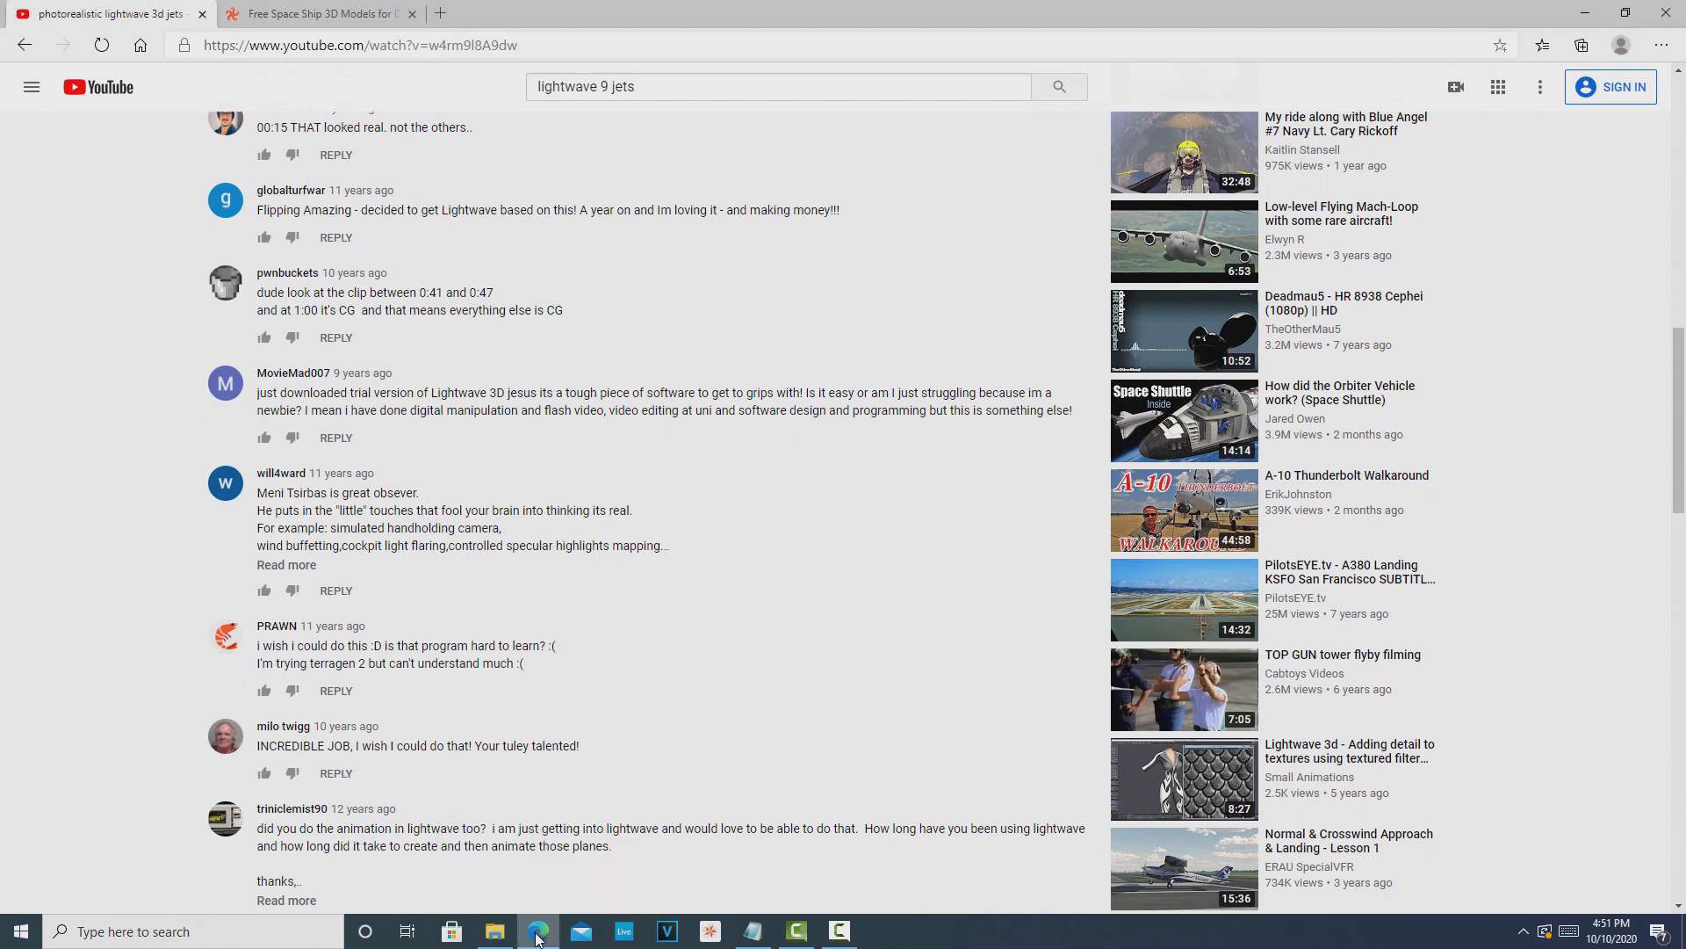
left_click(343, 14)
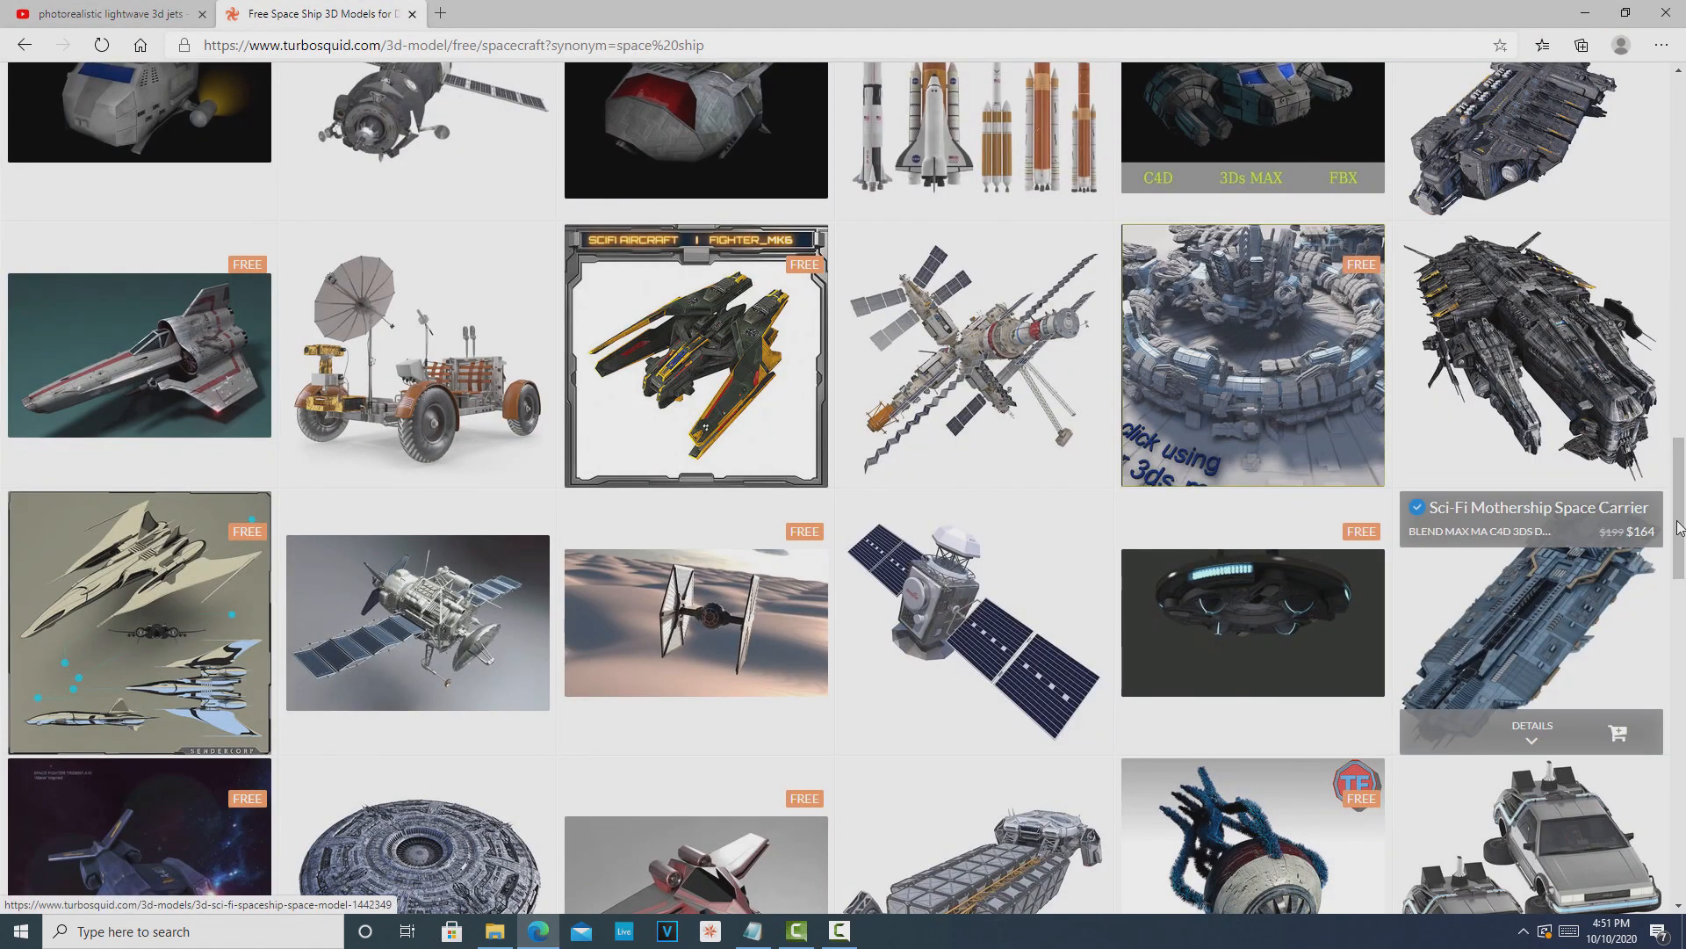
left_click_drag(1677, 528, 1666, 140)
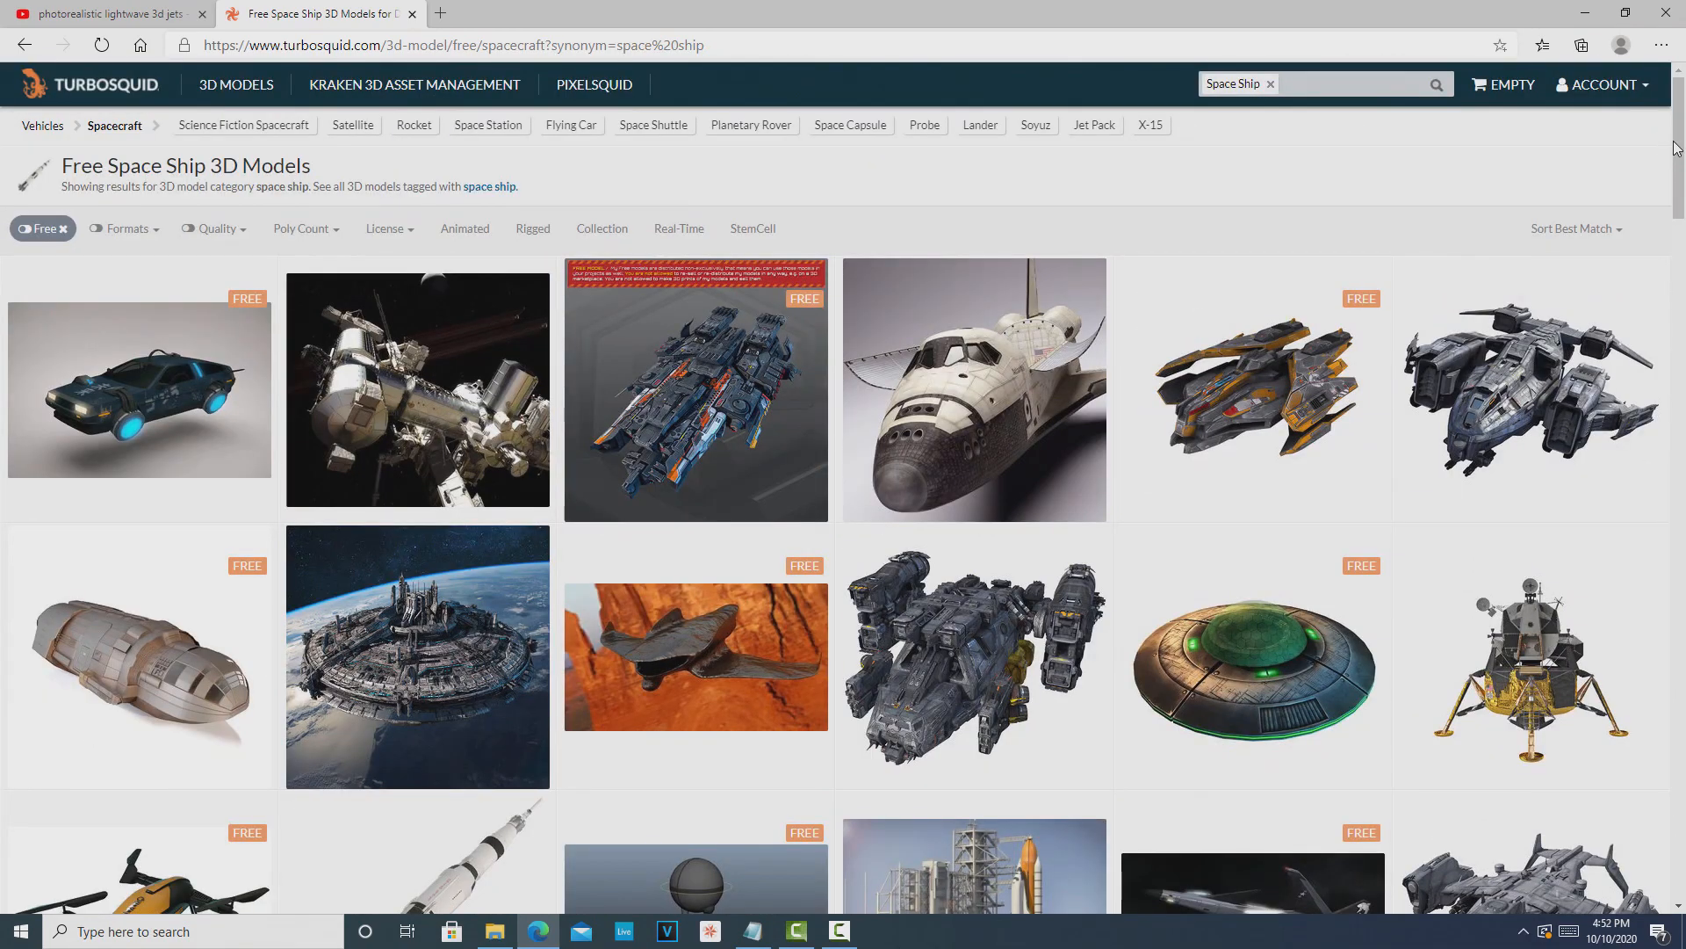
left_click_drag(1677, 145, 1682, 492)
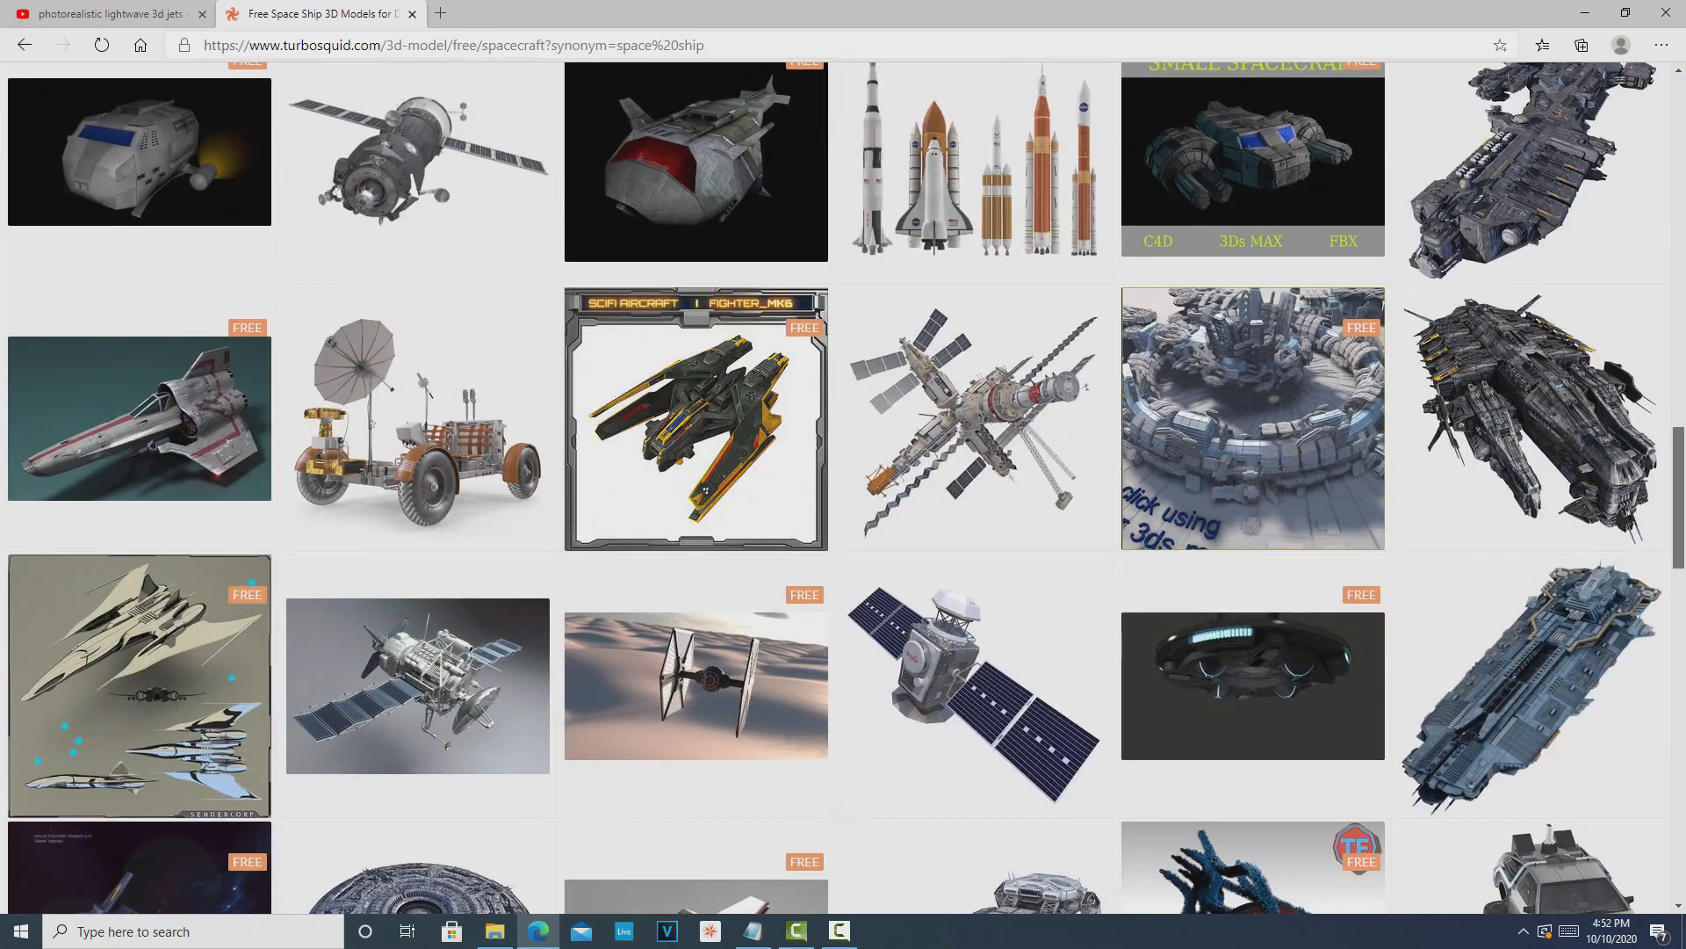
mouse_move(129, 413)
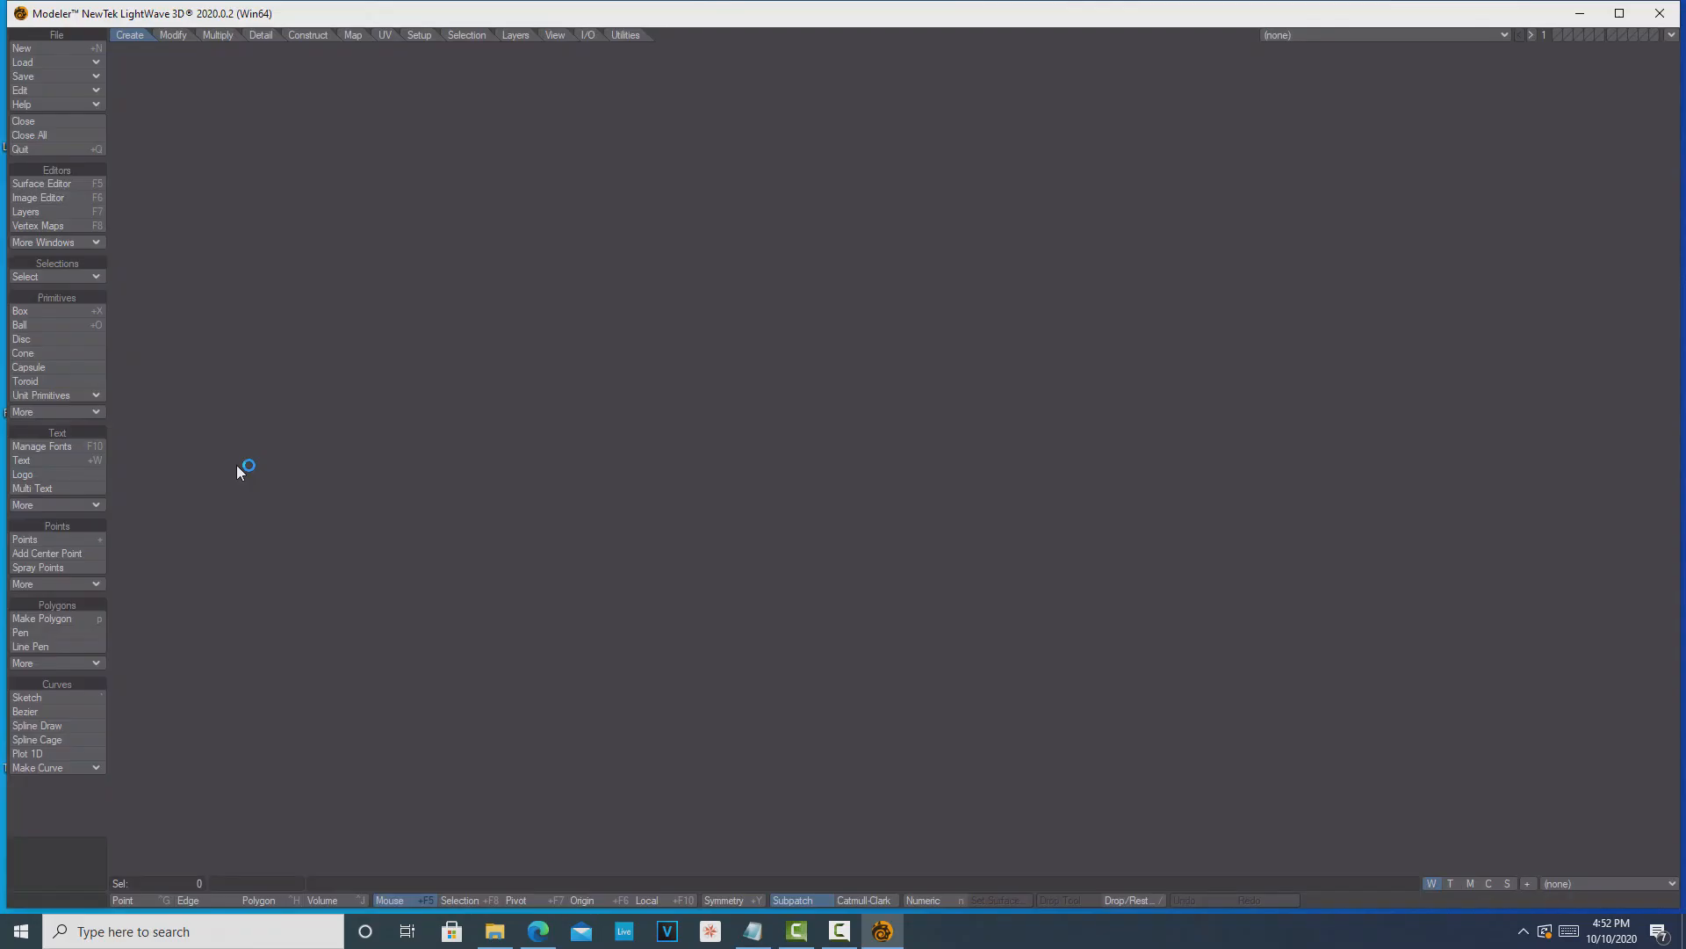
Step: Load Viper-mk-IV-fighter.obj into LightWave Modeler from the Viper-mk-IV-fighter obj folder in Downloads
left_click(94, 63)
left_click(93, 65)
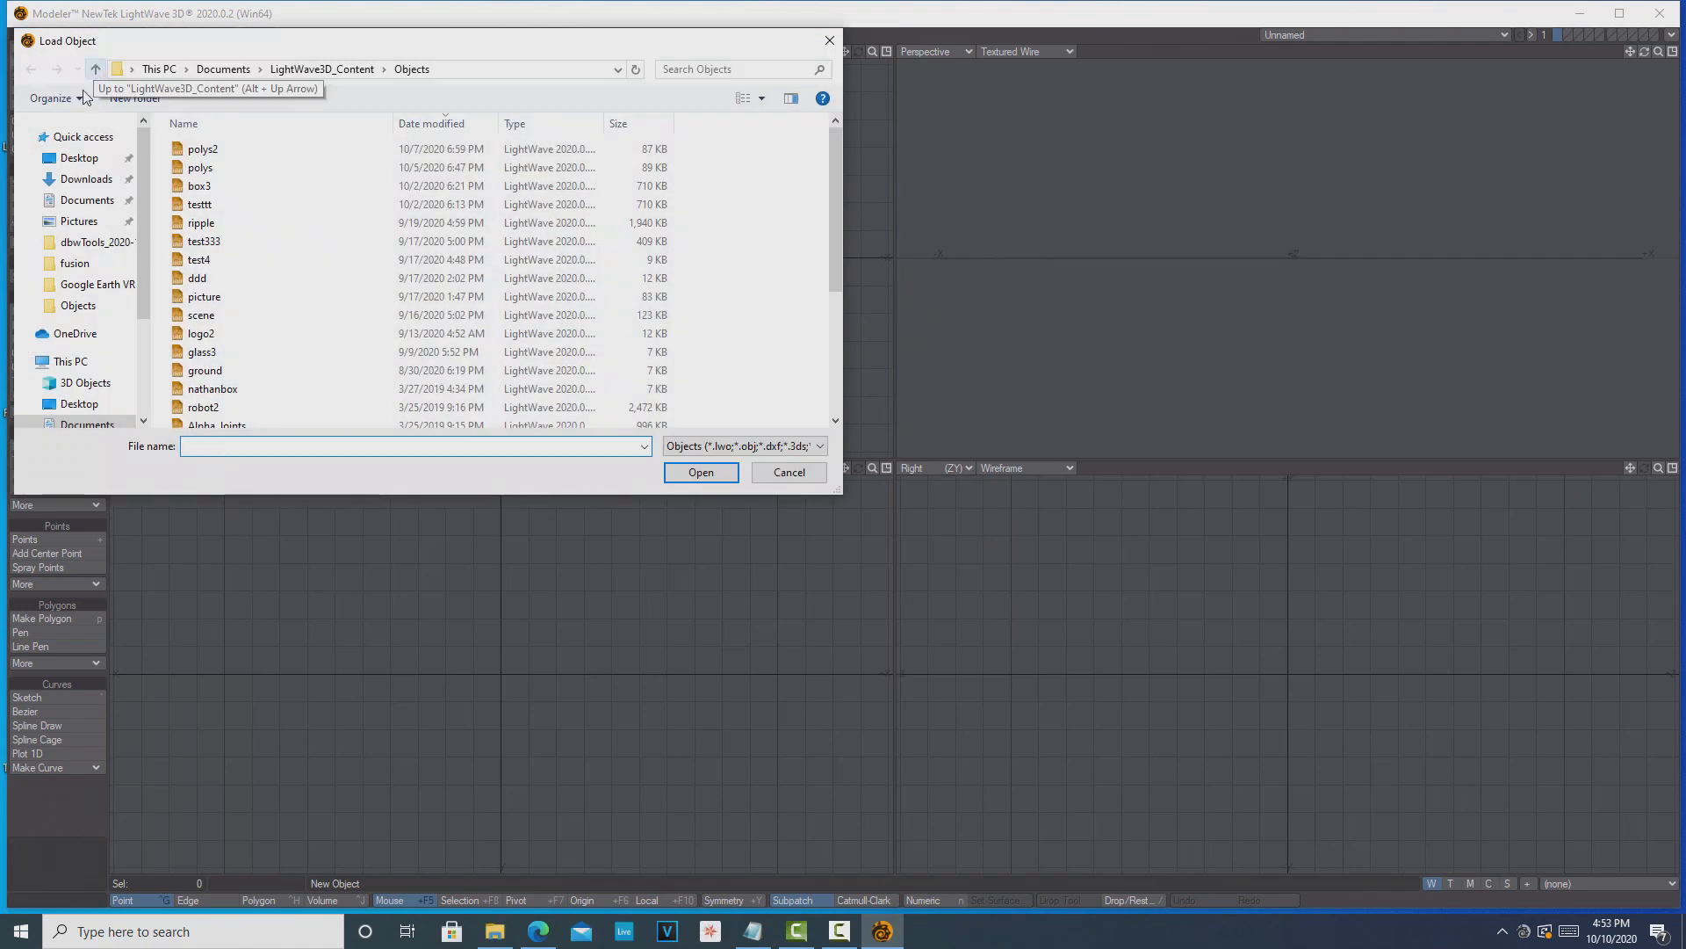
left_click(85, 178)
double_click(226, 175)
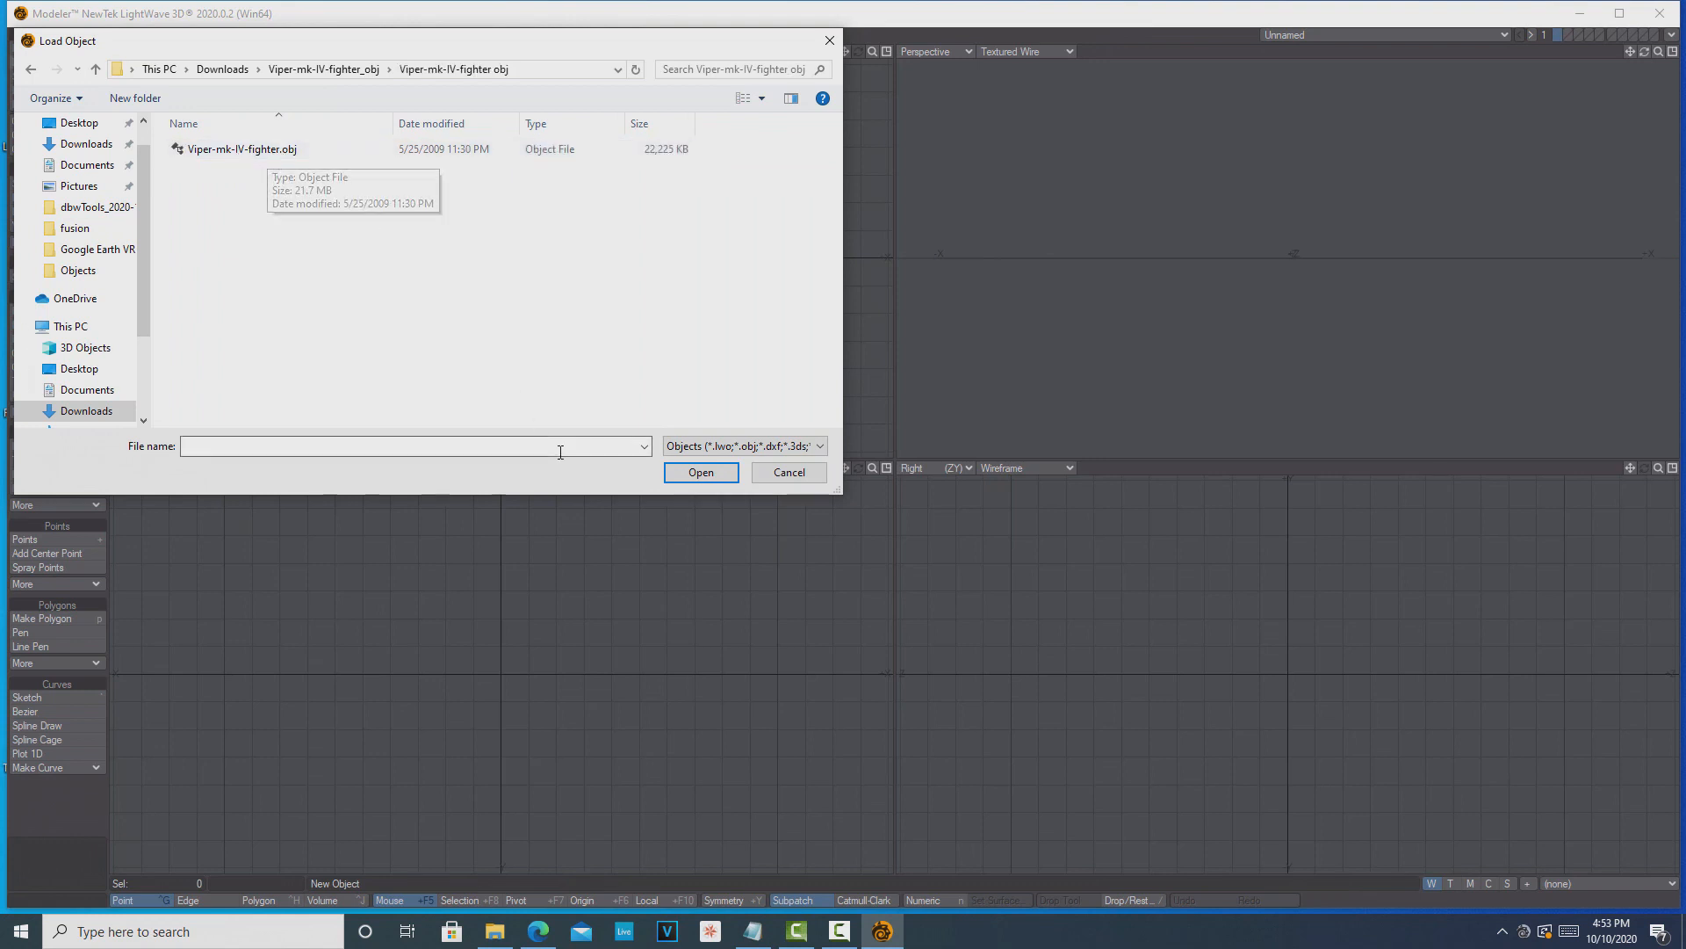
left_click(716, 477)
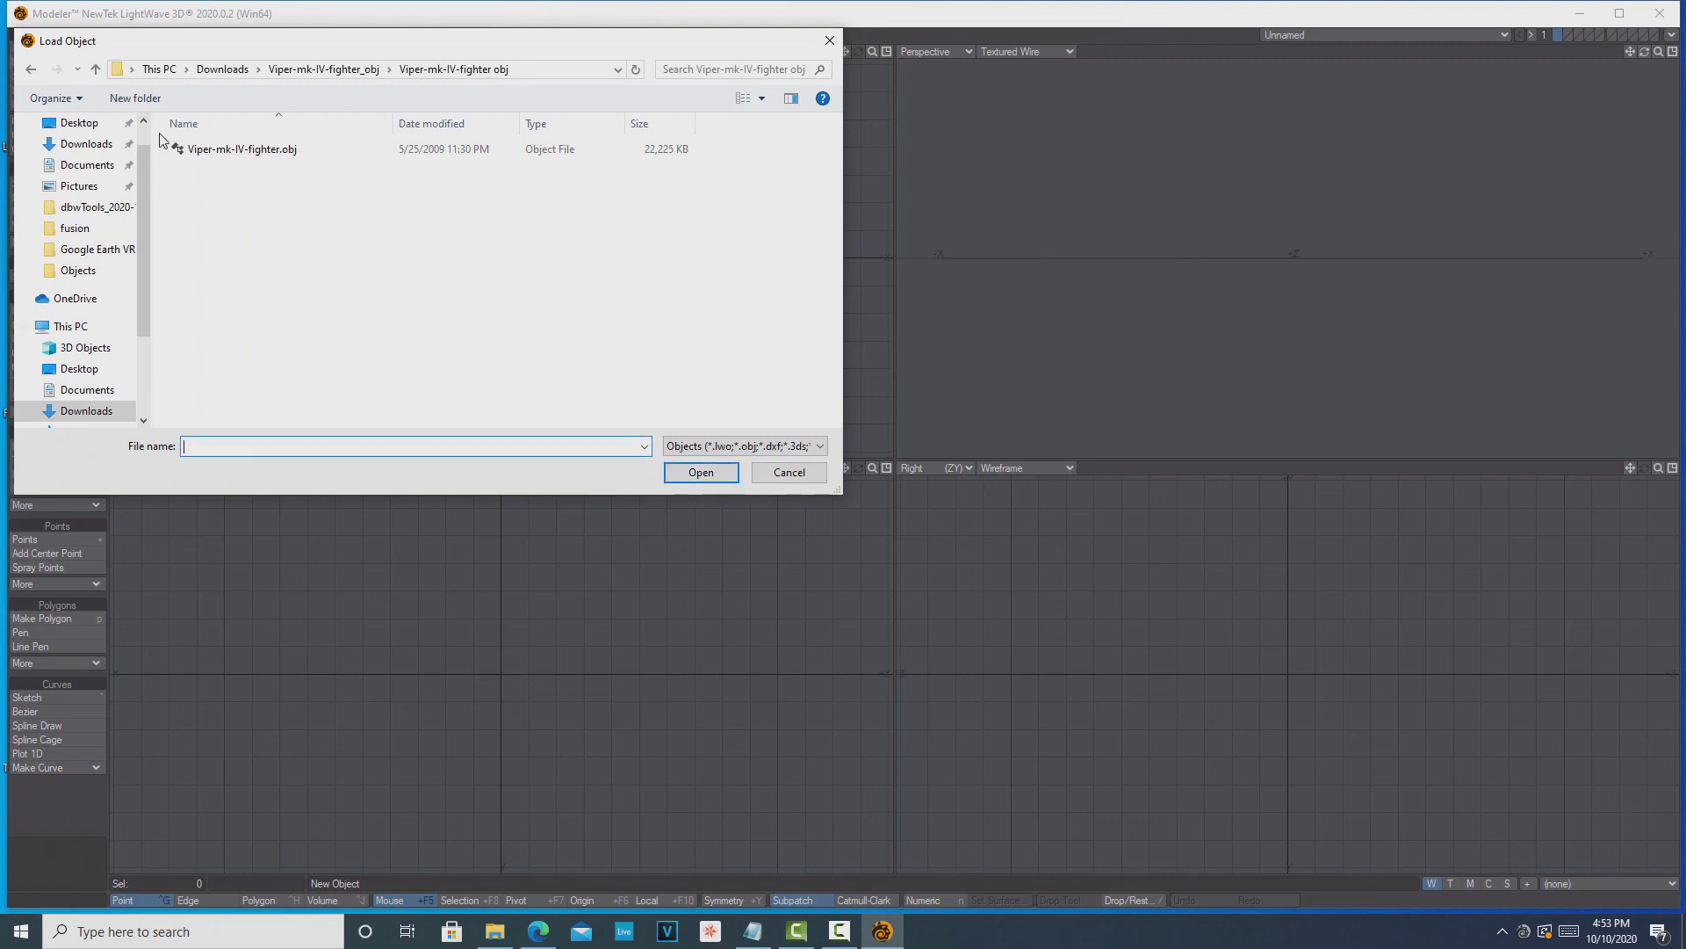
left_click(241, 149)
left_click(700, 473)
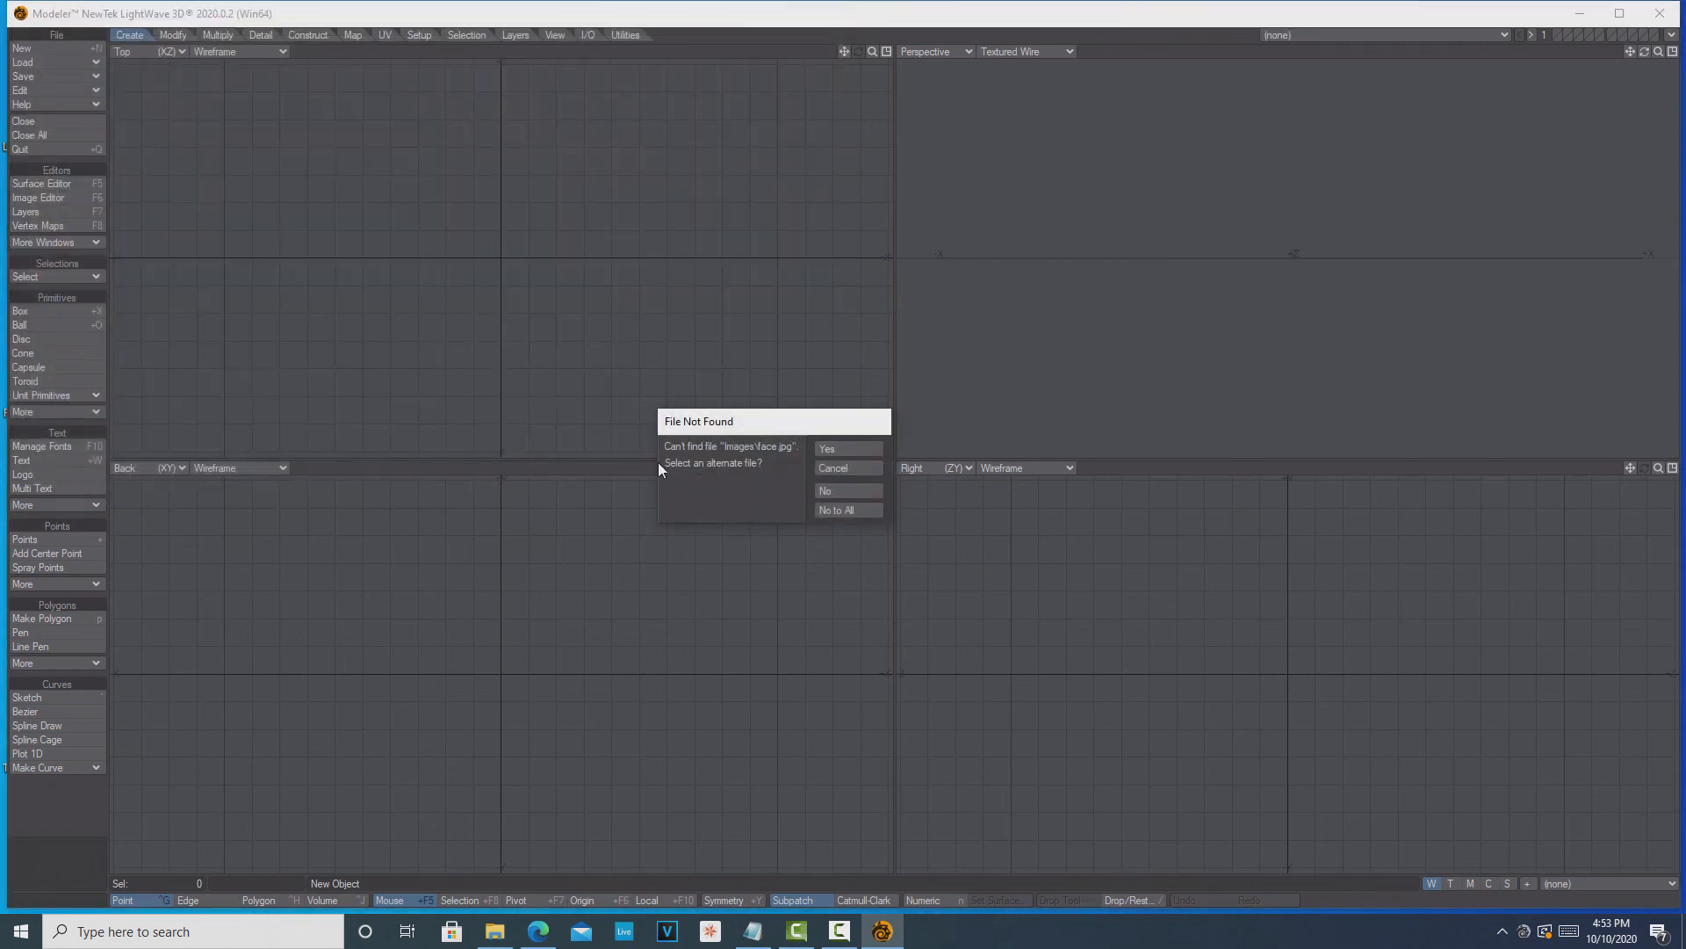
Step: Choose the face image in the Viper-mk-IV-fighter obj folder in Downloads as the alternate for the missing face.jpg
left_click(847, 450)
left_click(86, 305)
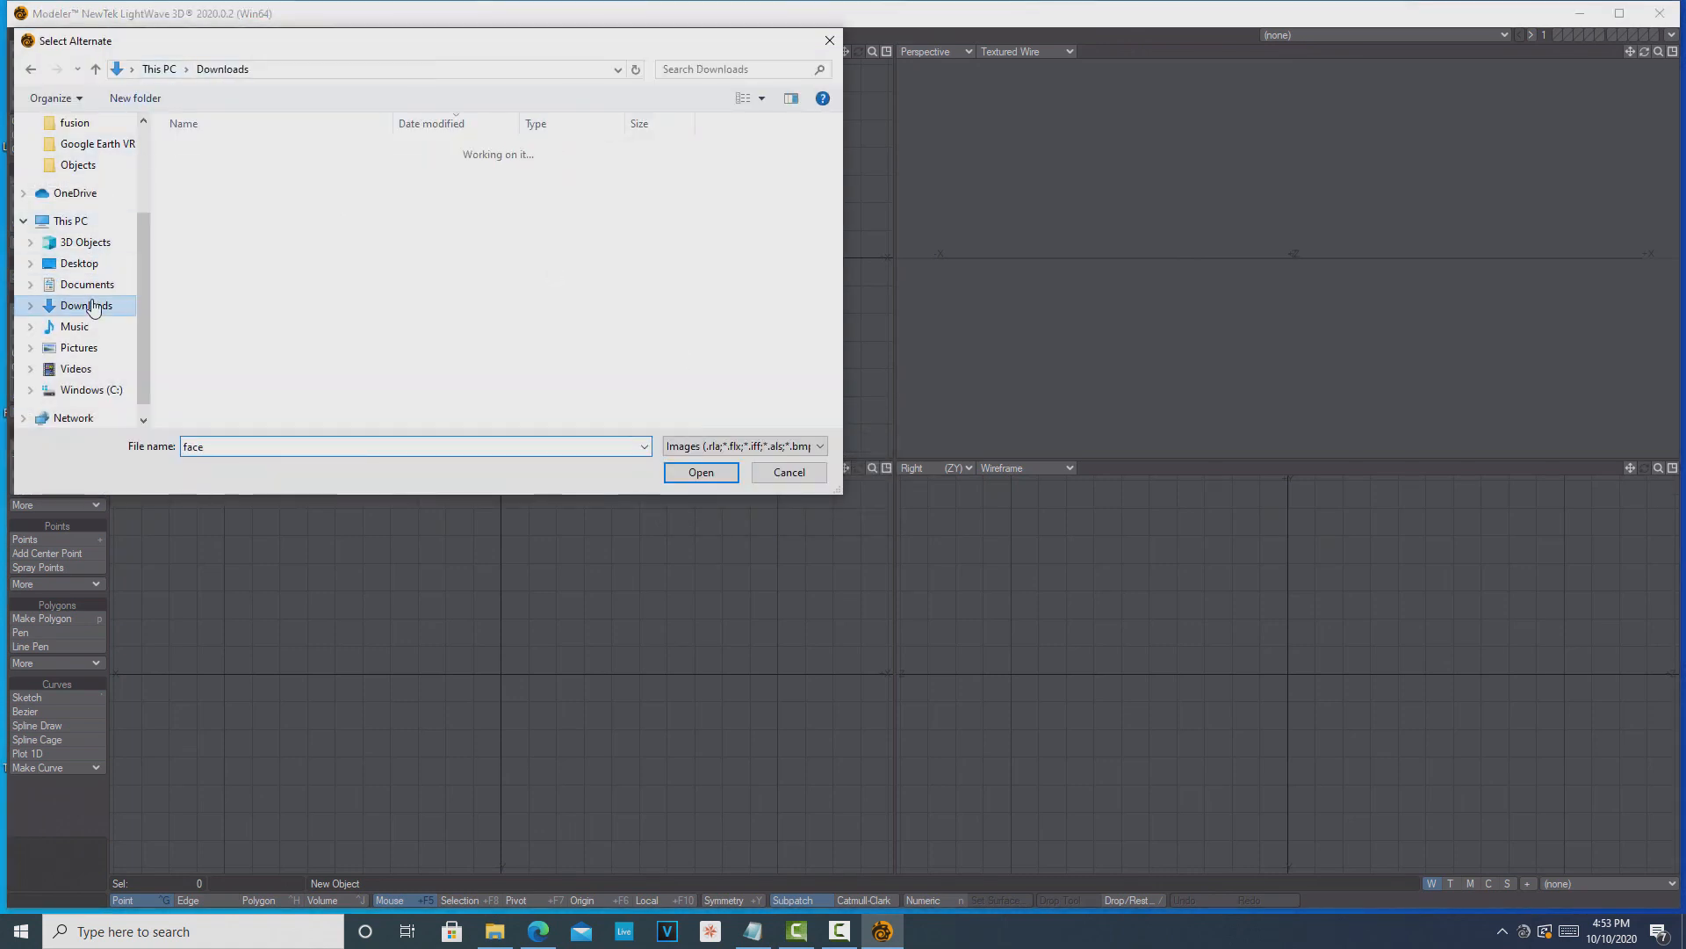
double_click(245, 173)
double_click(246, 147)
scroll(817, 294, "down", 1)
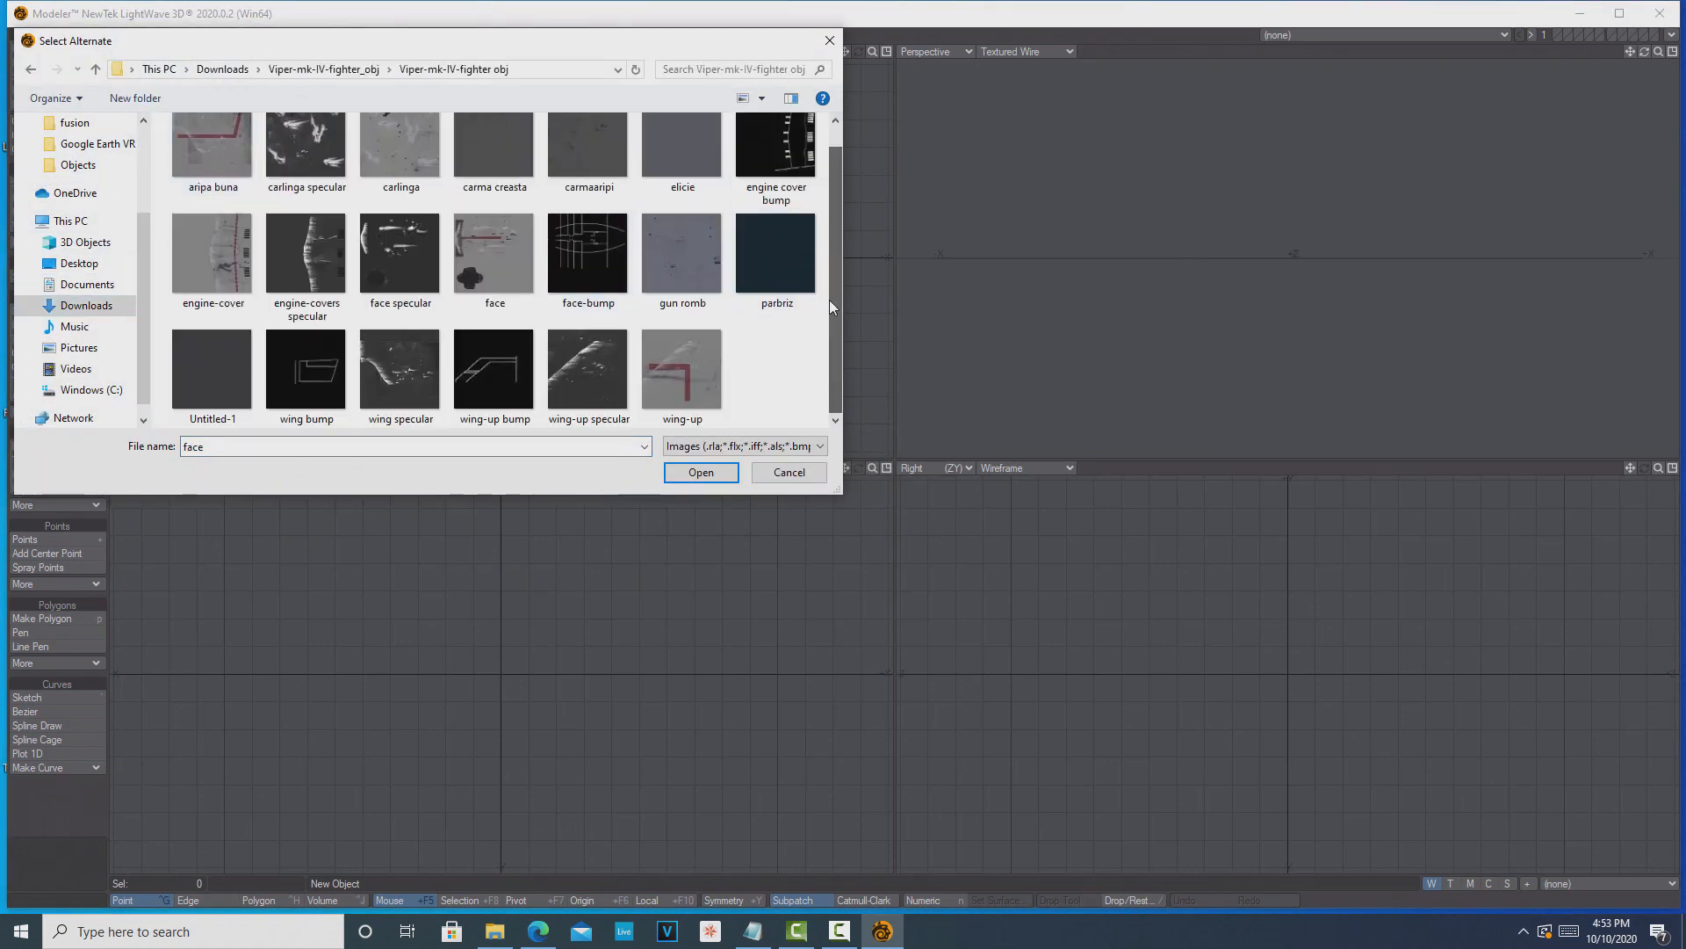
double_click(494, 263)
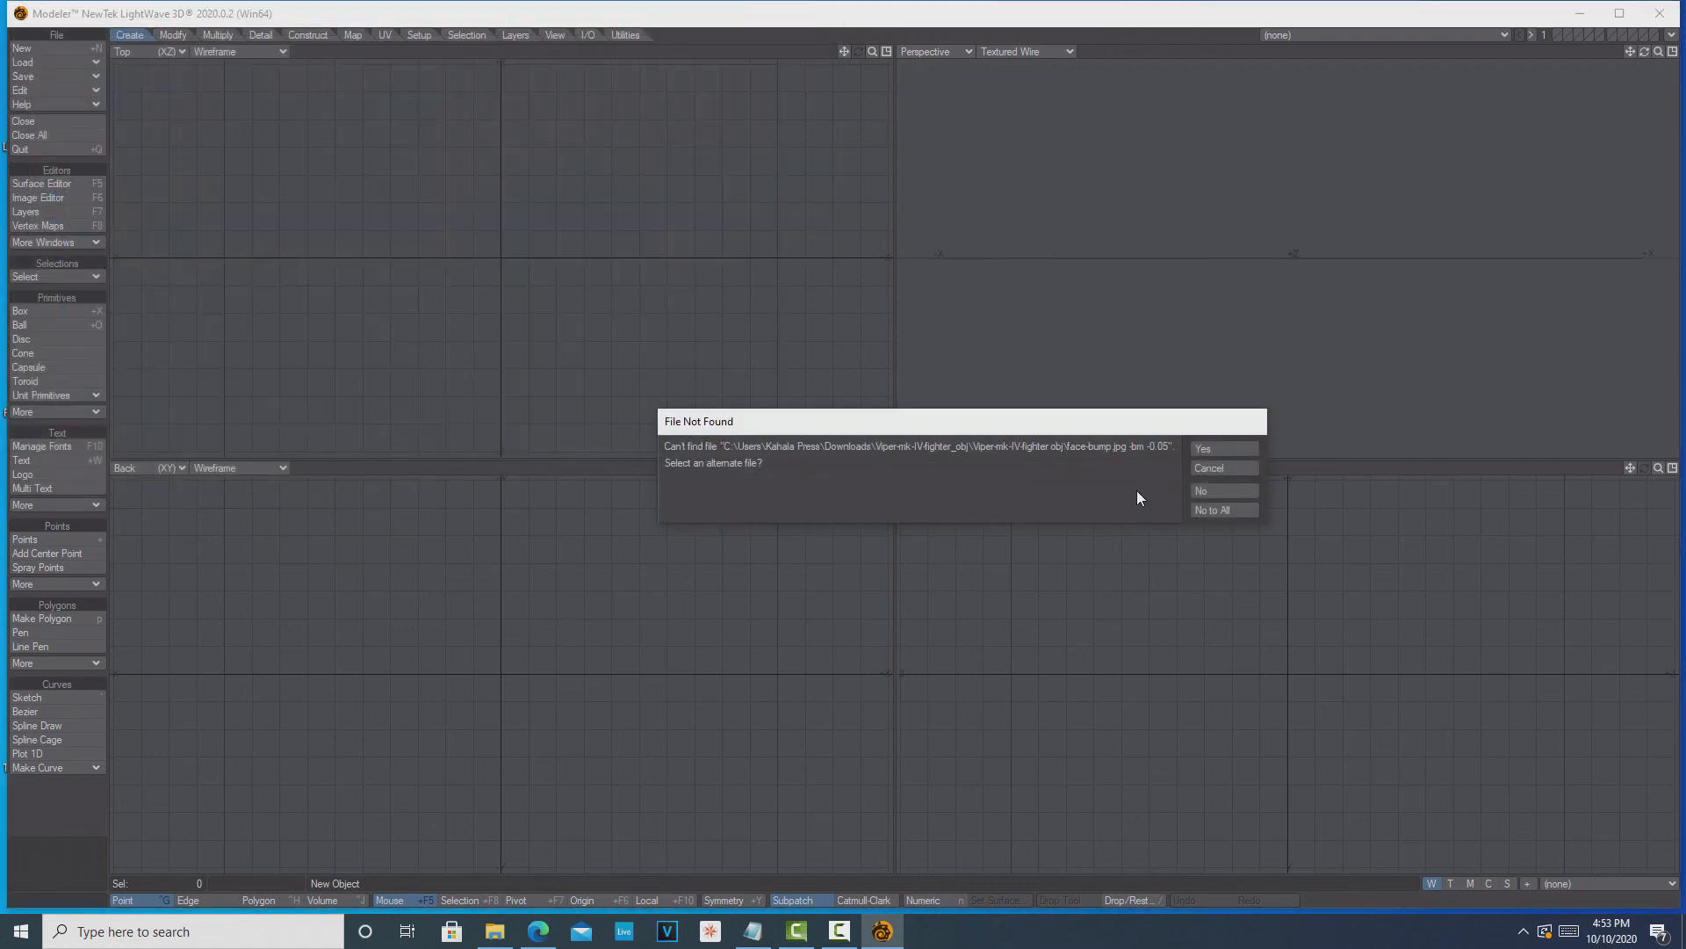
Step: Supply the face-bump and engine cover bump images as alternates for the two missing bump maps
left_click(1205, 448)
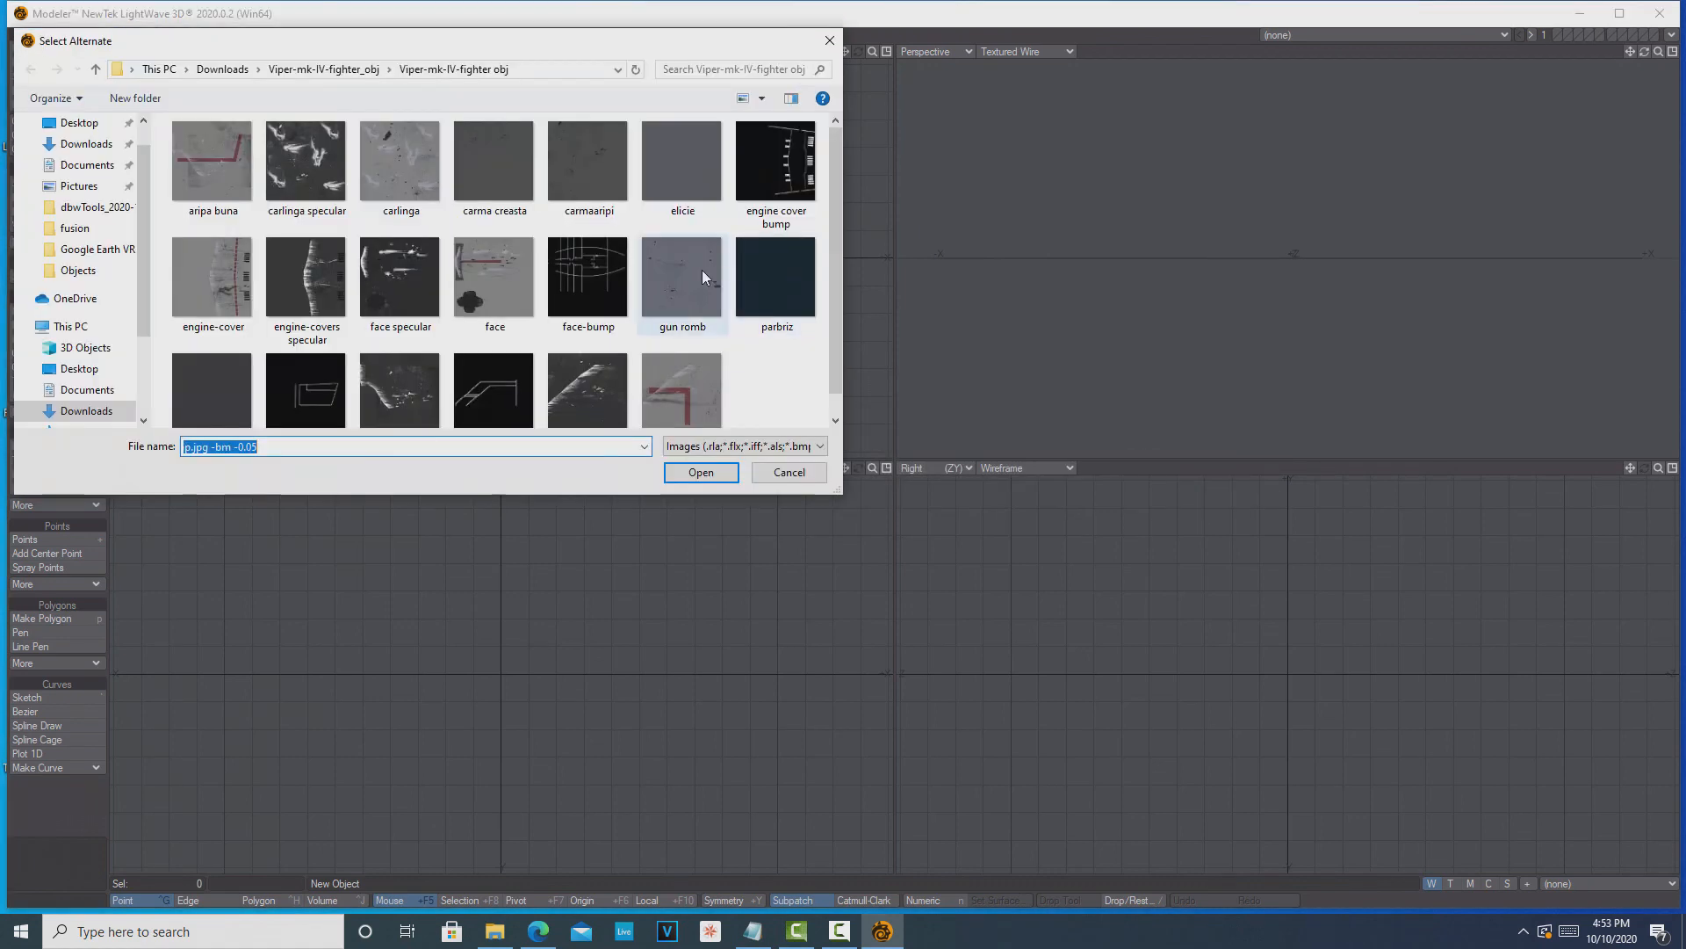
left_click(579, 279)
left_click(720, 476)
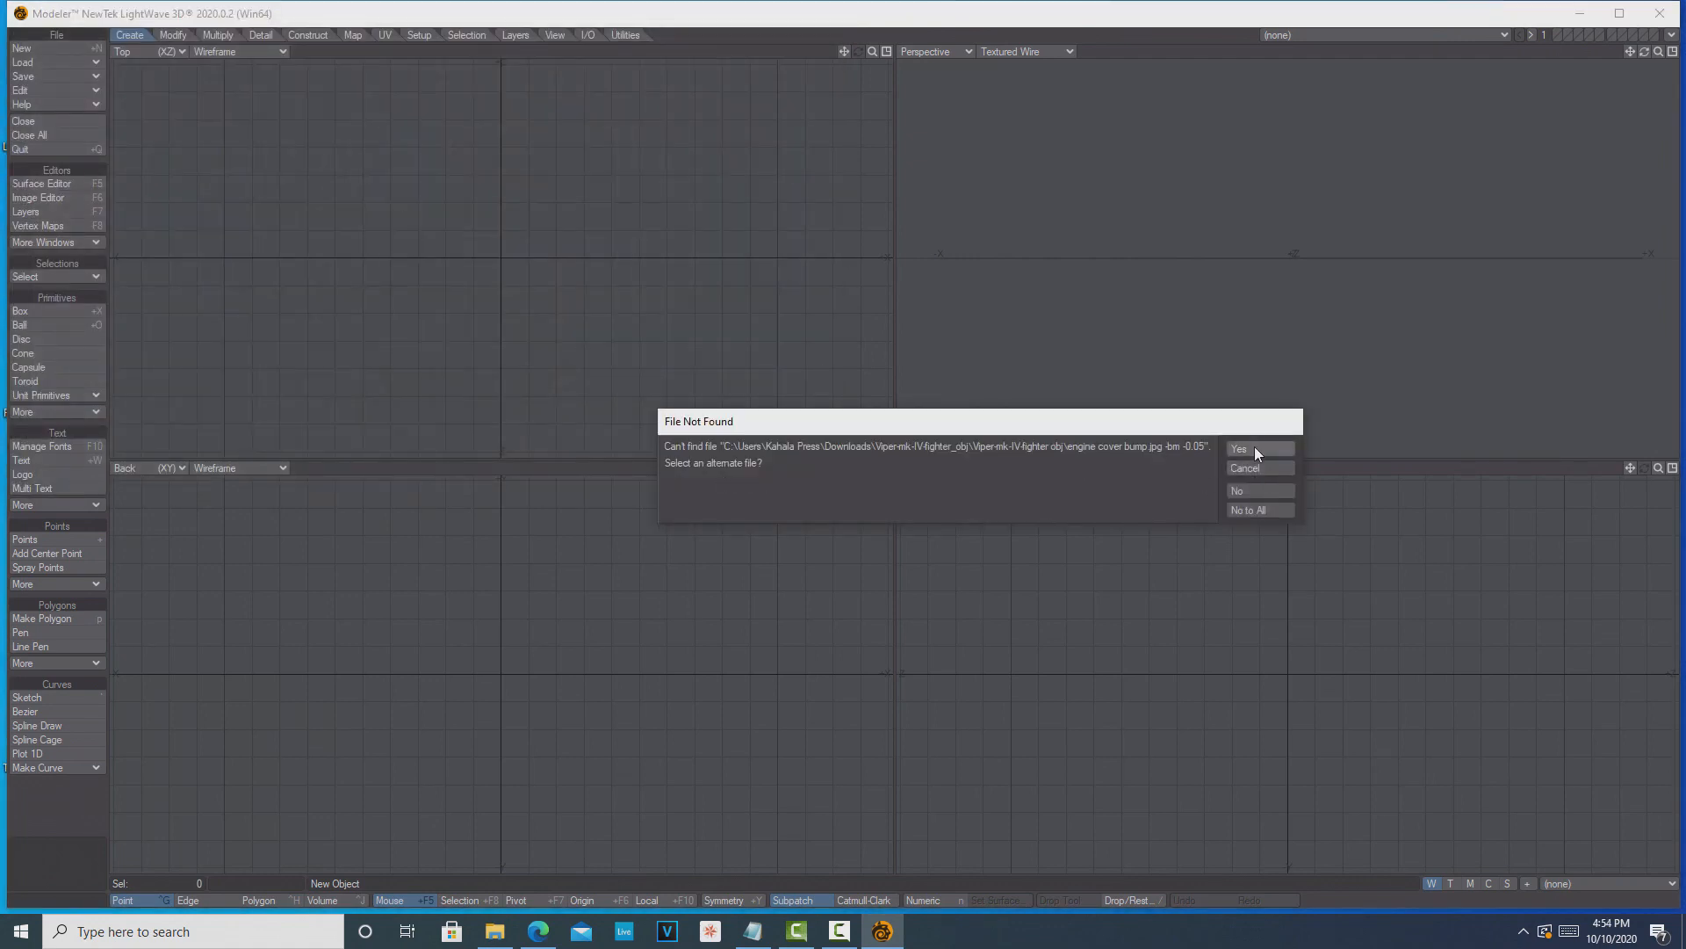
left_click(1254, 448)
left_click(775, 163)
left_click(711, 475)
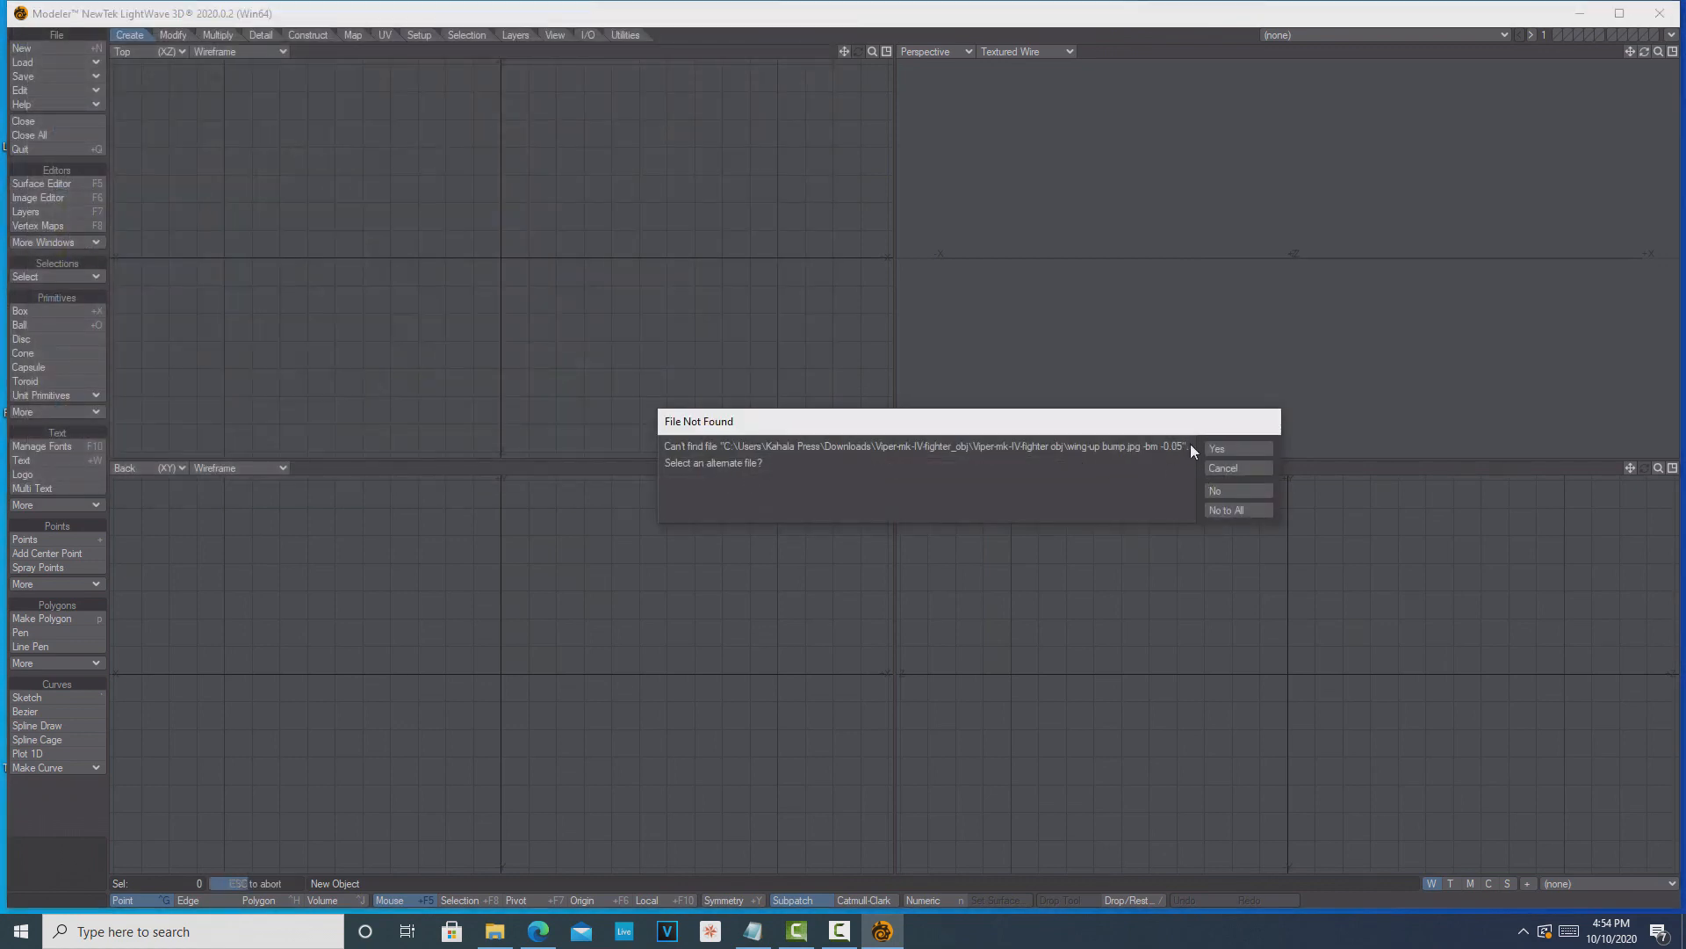
Step: Supply the wing-up bump and wing bump images as alternates for the missing wing bump maps
left_click(1235, 449)
scroll(834, 235, "down", 2)
left_click(495, 369)
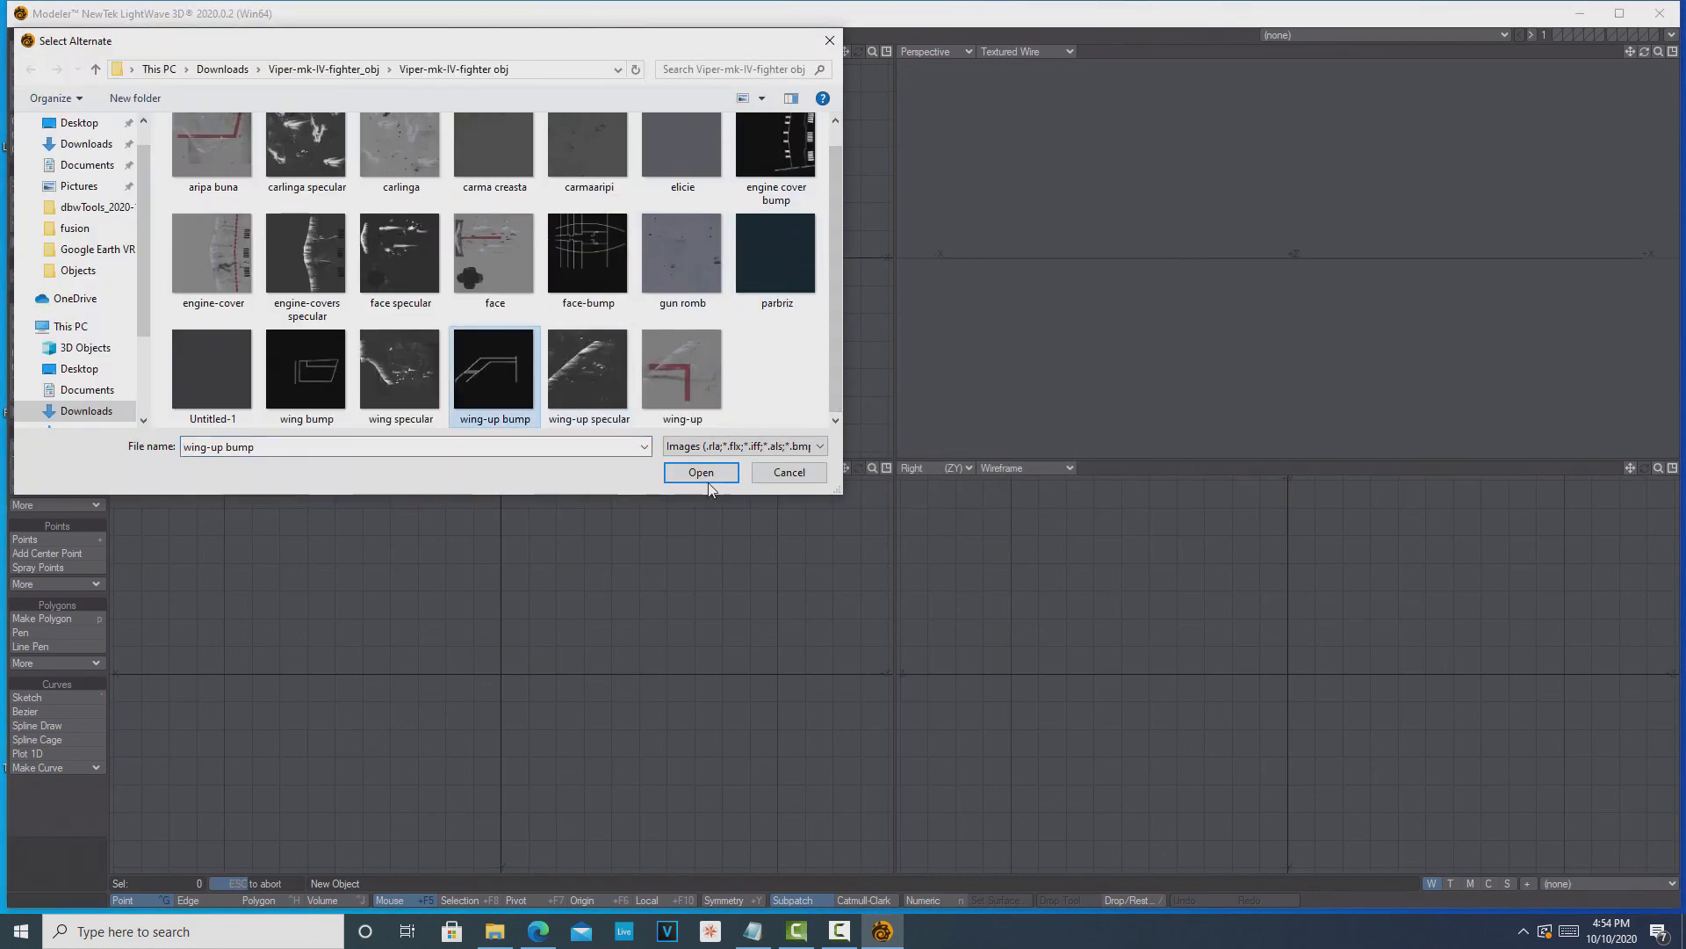
left_click(707, 478)
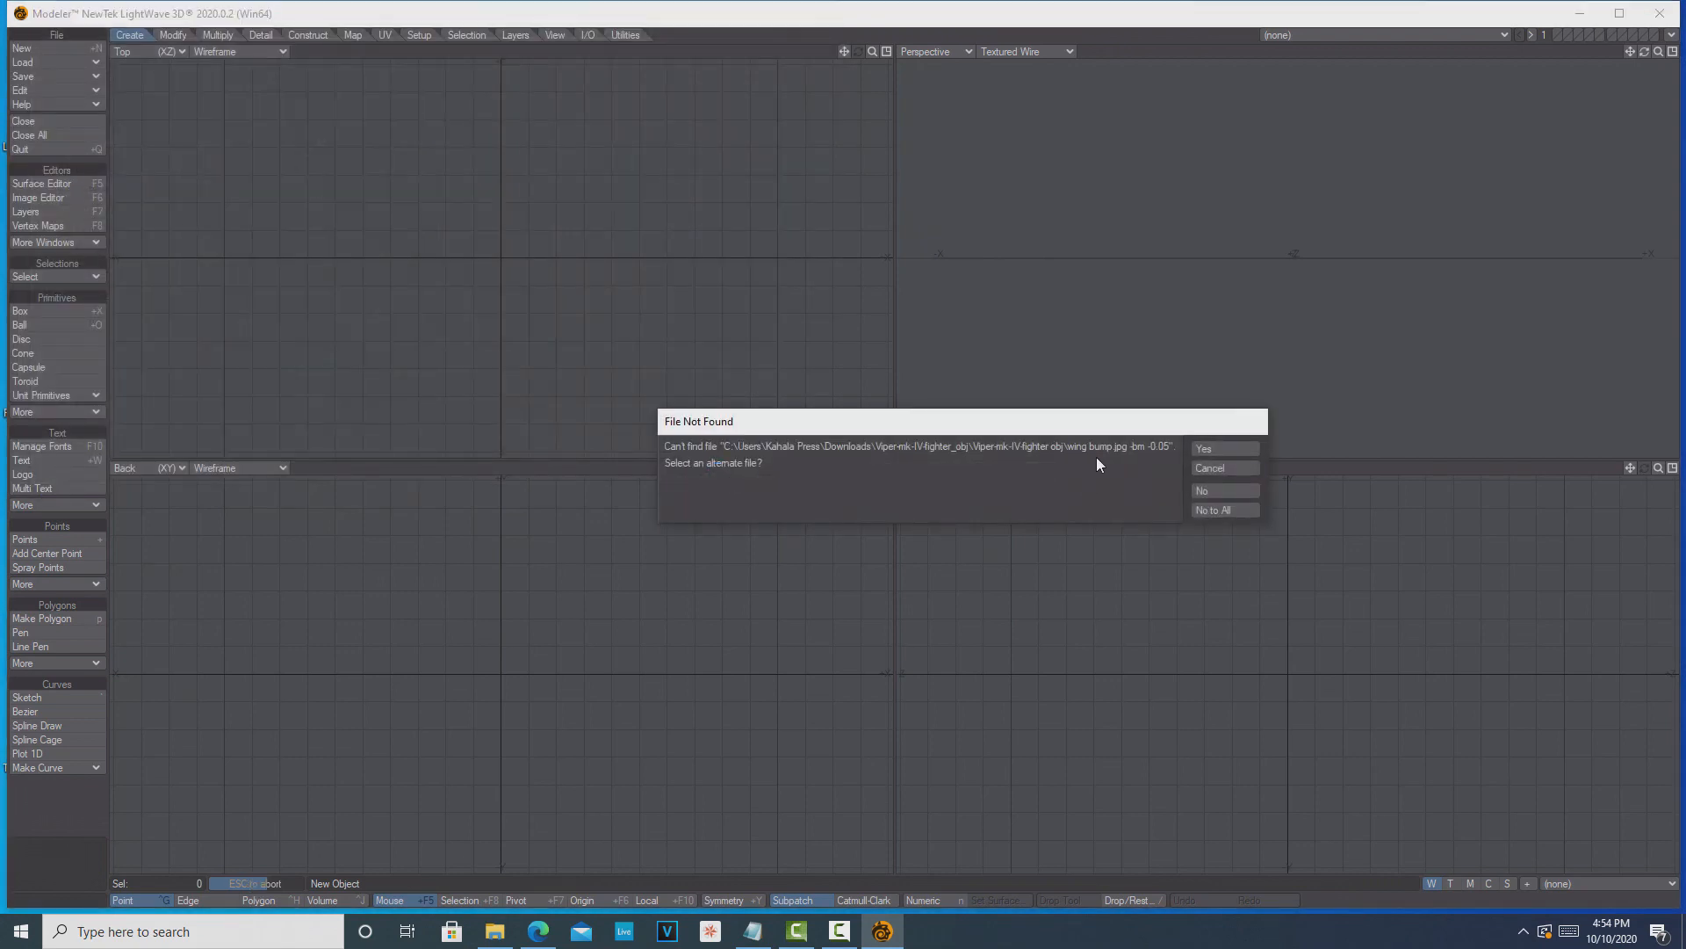
left_click(1220, 450)
scroll(826, 324, "down", 2)
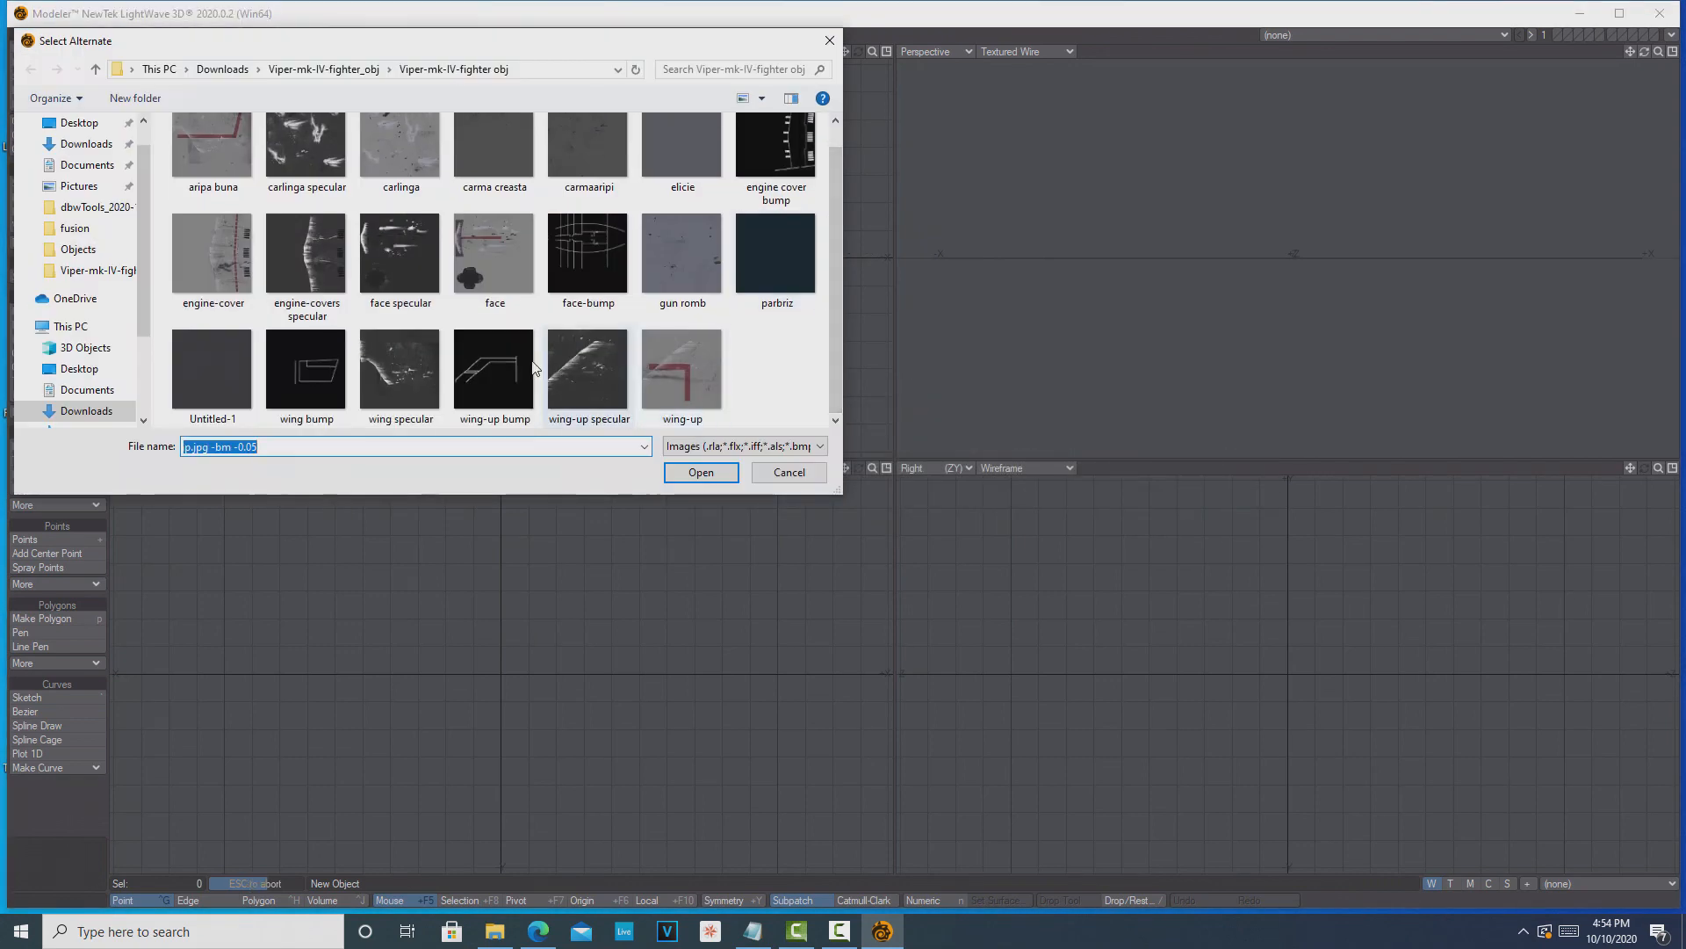
left_click(307, 383)
left_click(700, 472)
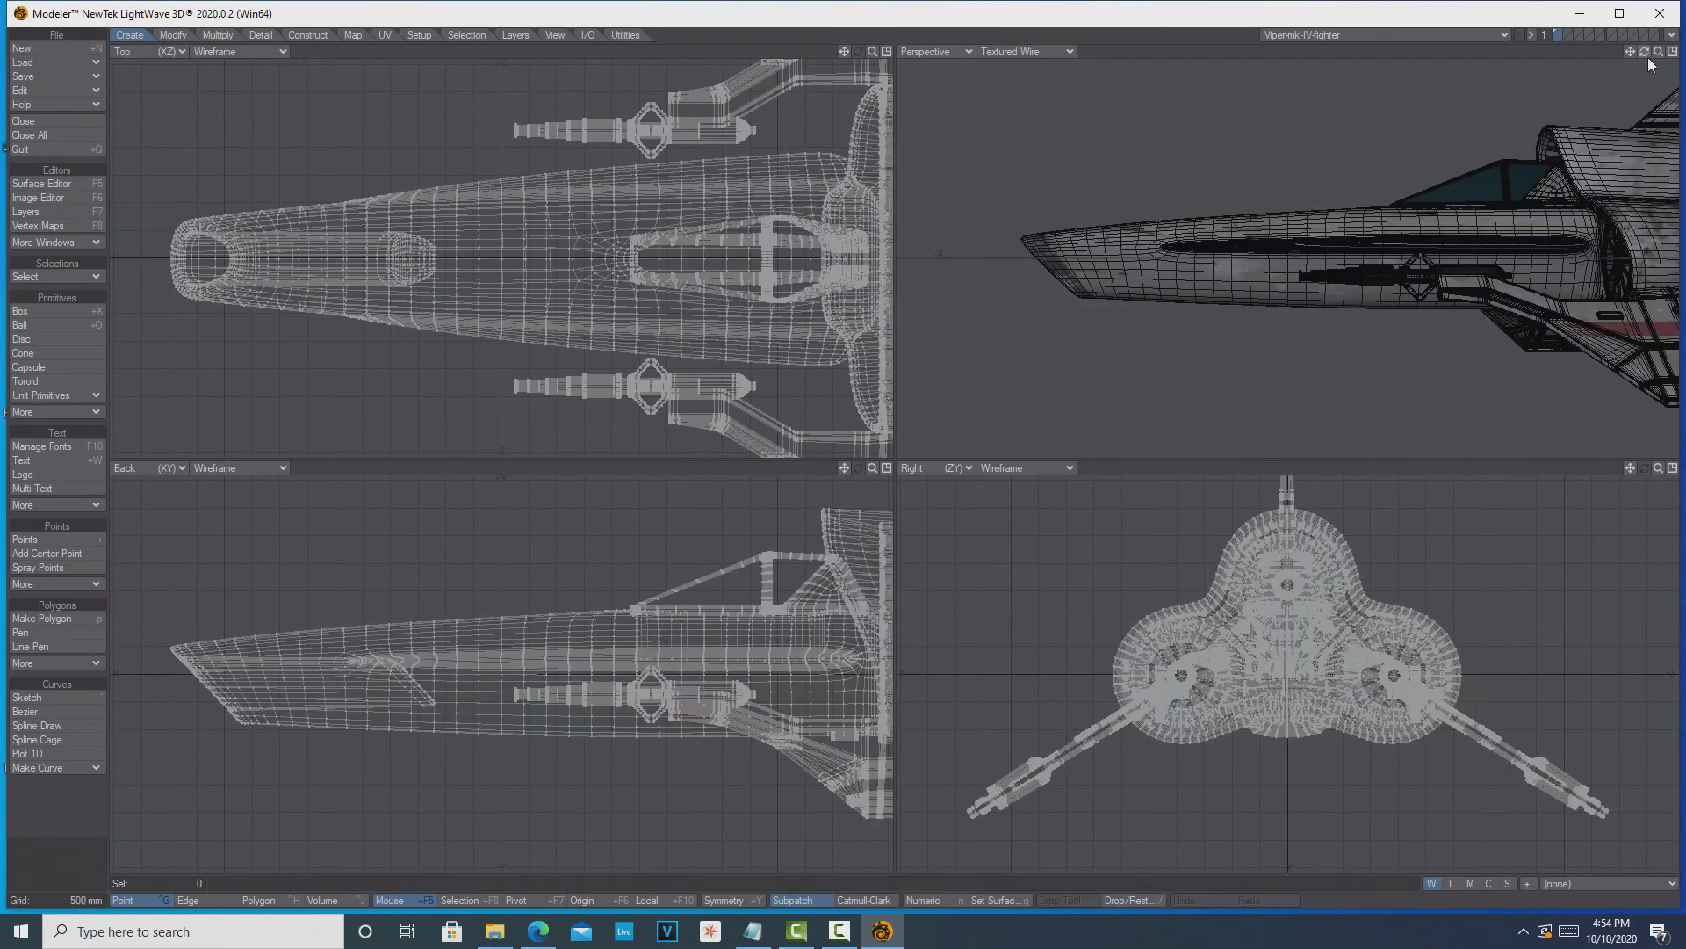
Step: Save the loaded fighter as a new object named spaceship in the Viper-mk-IV-fighter obj folder
mouse_move(1644, 52)
left_mouse_down()
mouse_move(1590, 63)
mouse_move(1676, 63)
left_mouse_up()
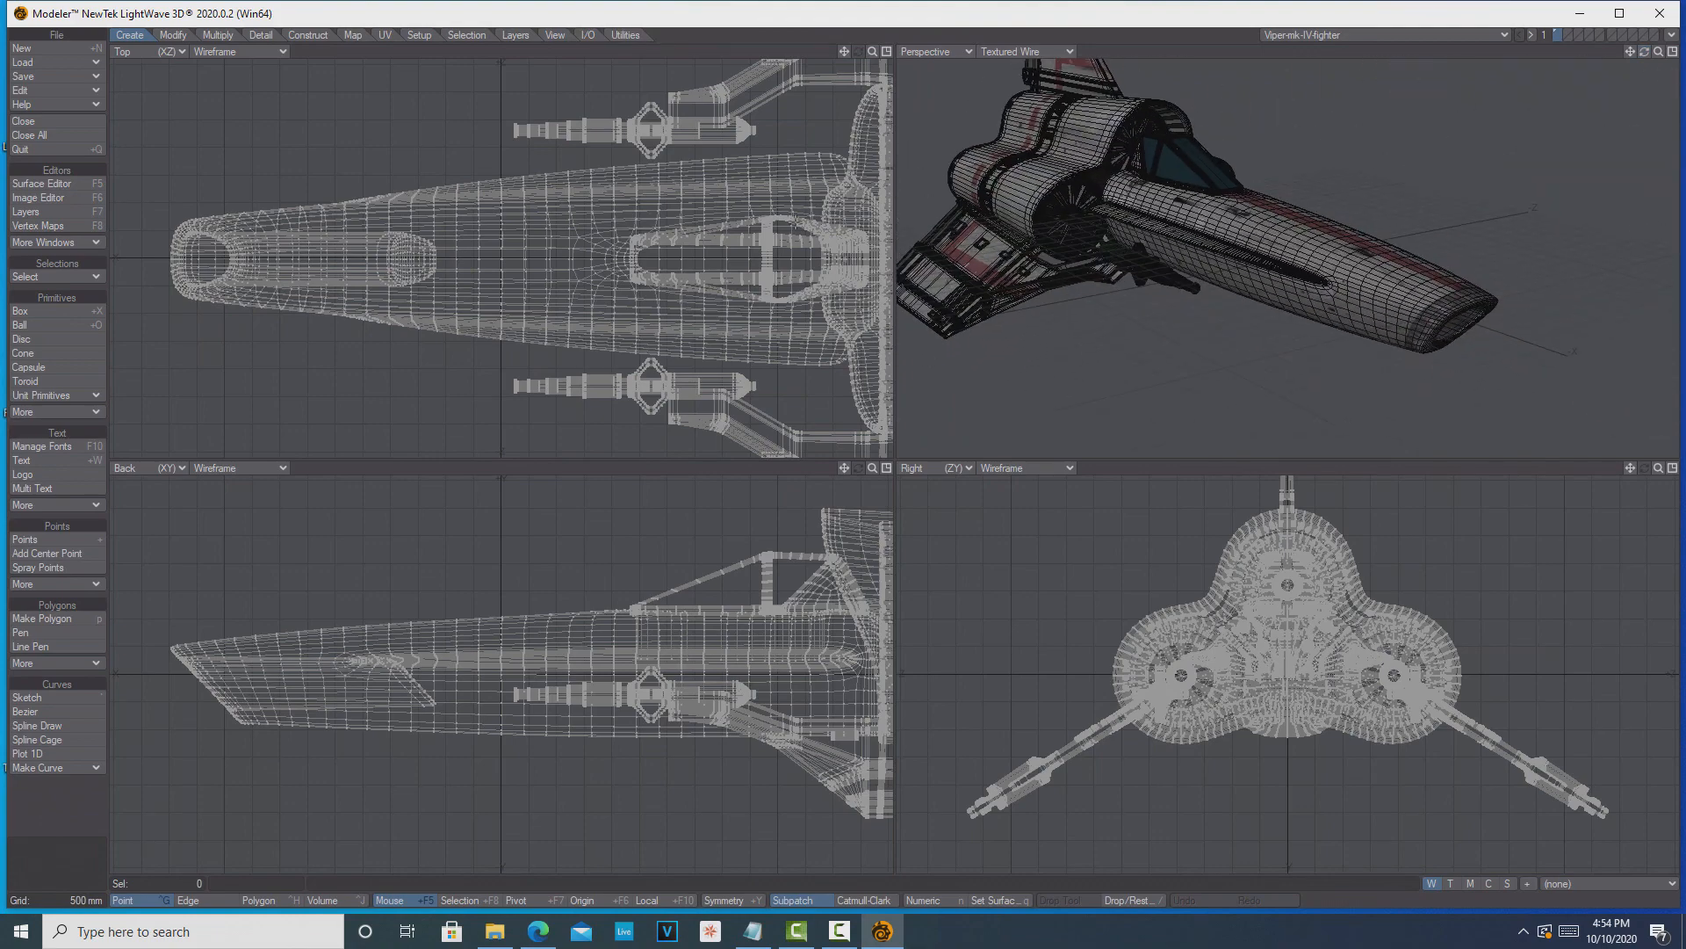
left_click(77, 75)
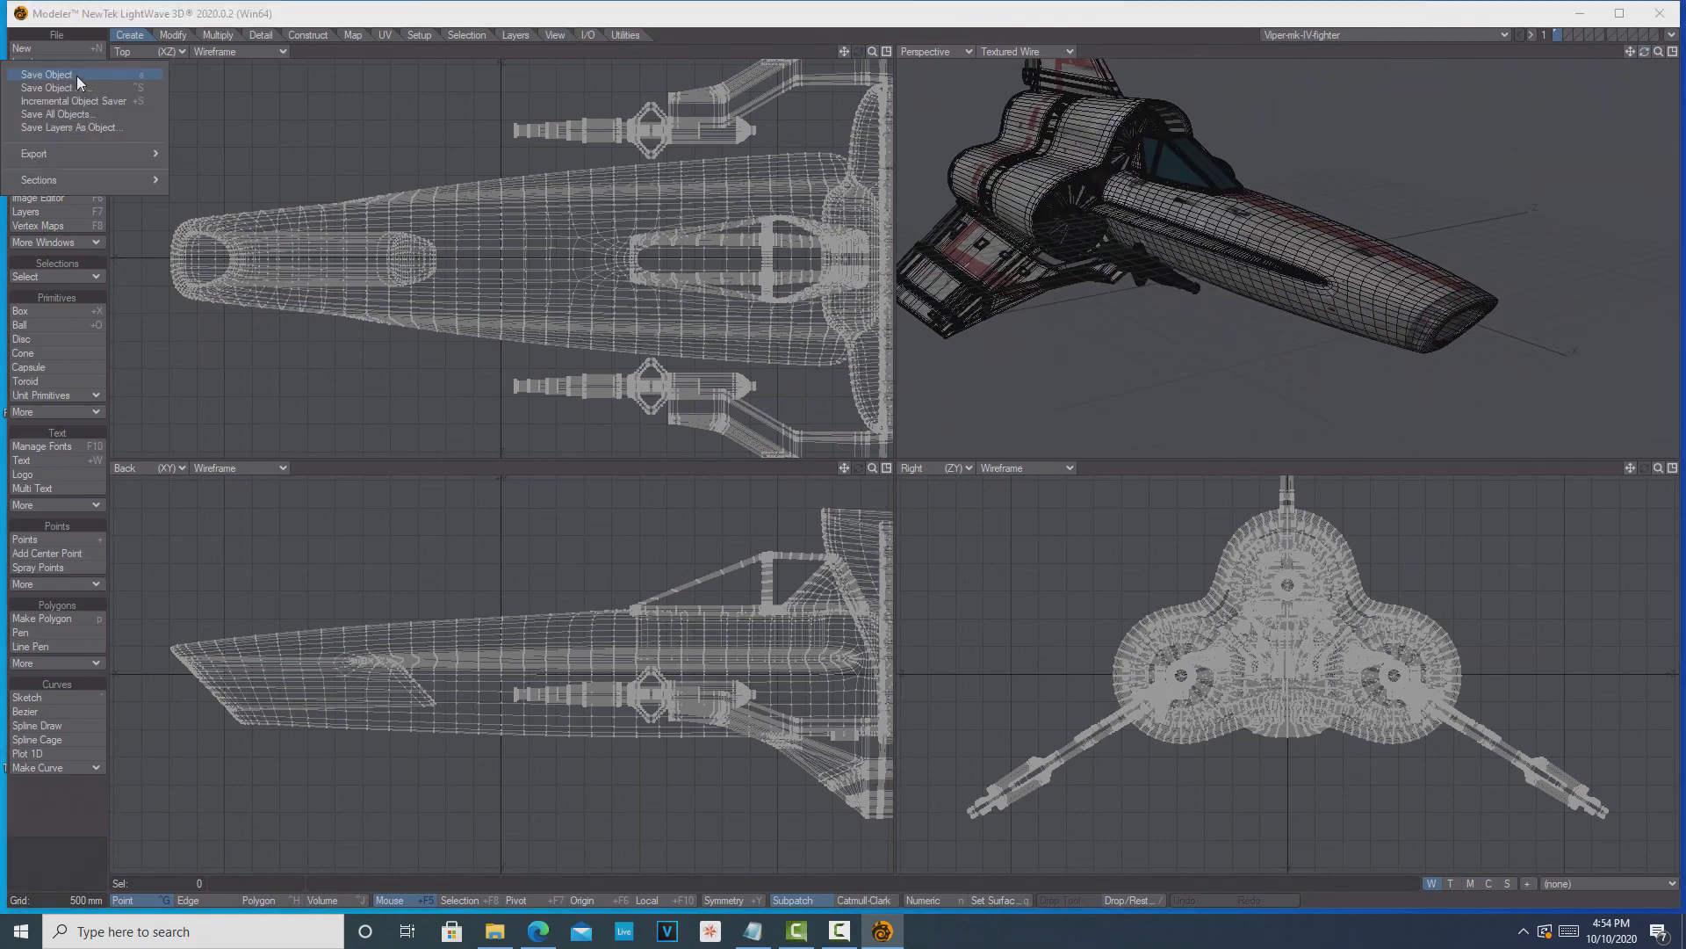
left_click(87, 90)
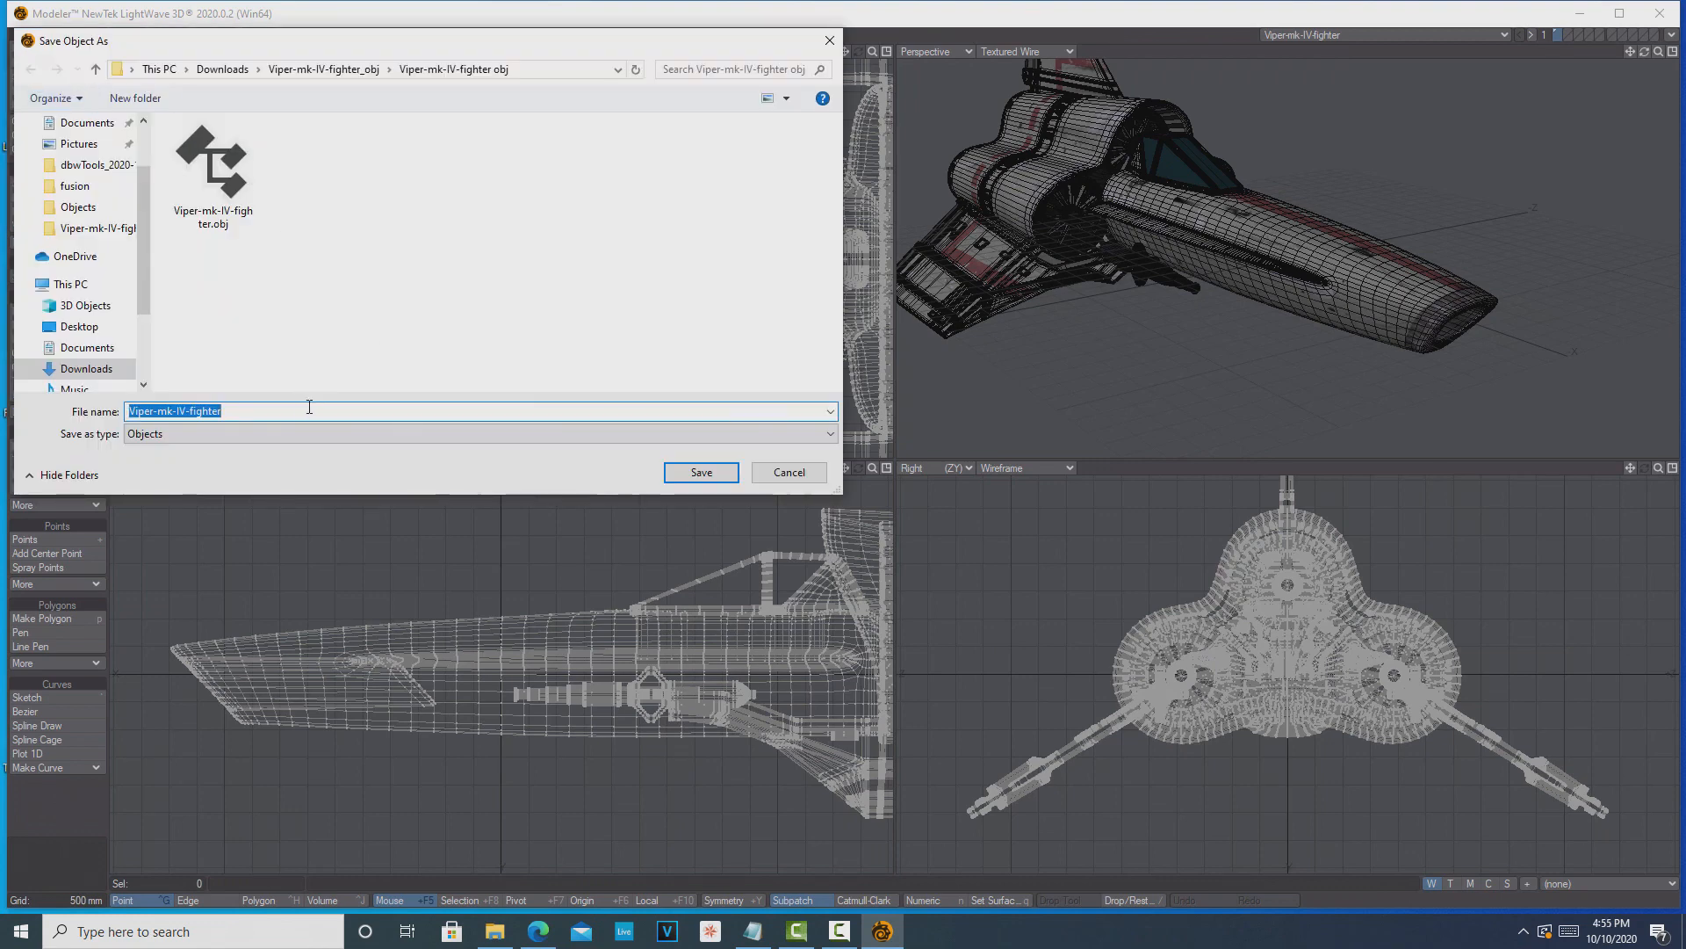
type("spaceship")
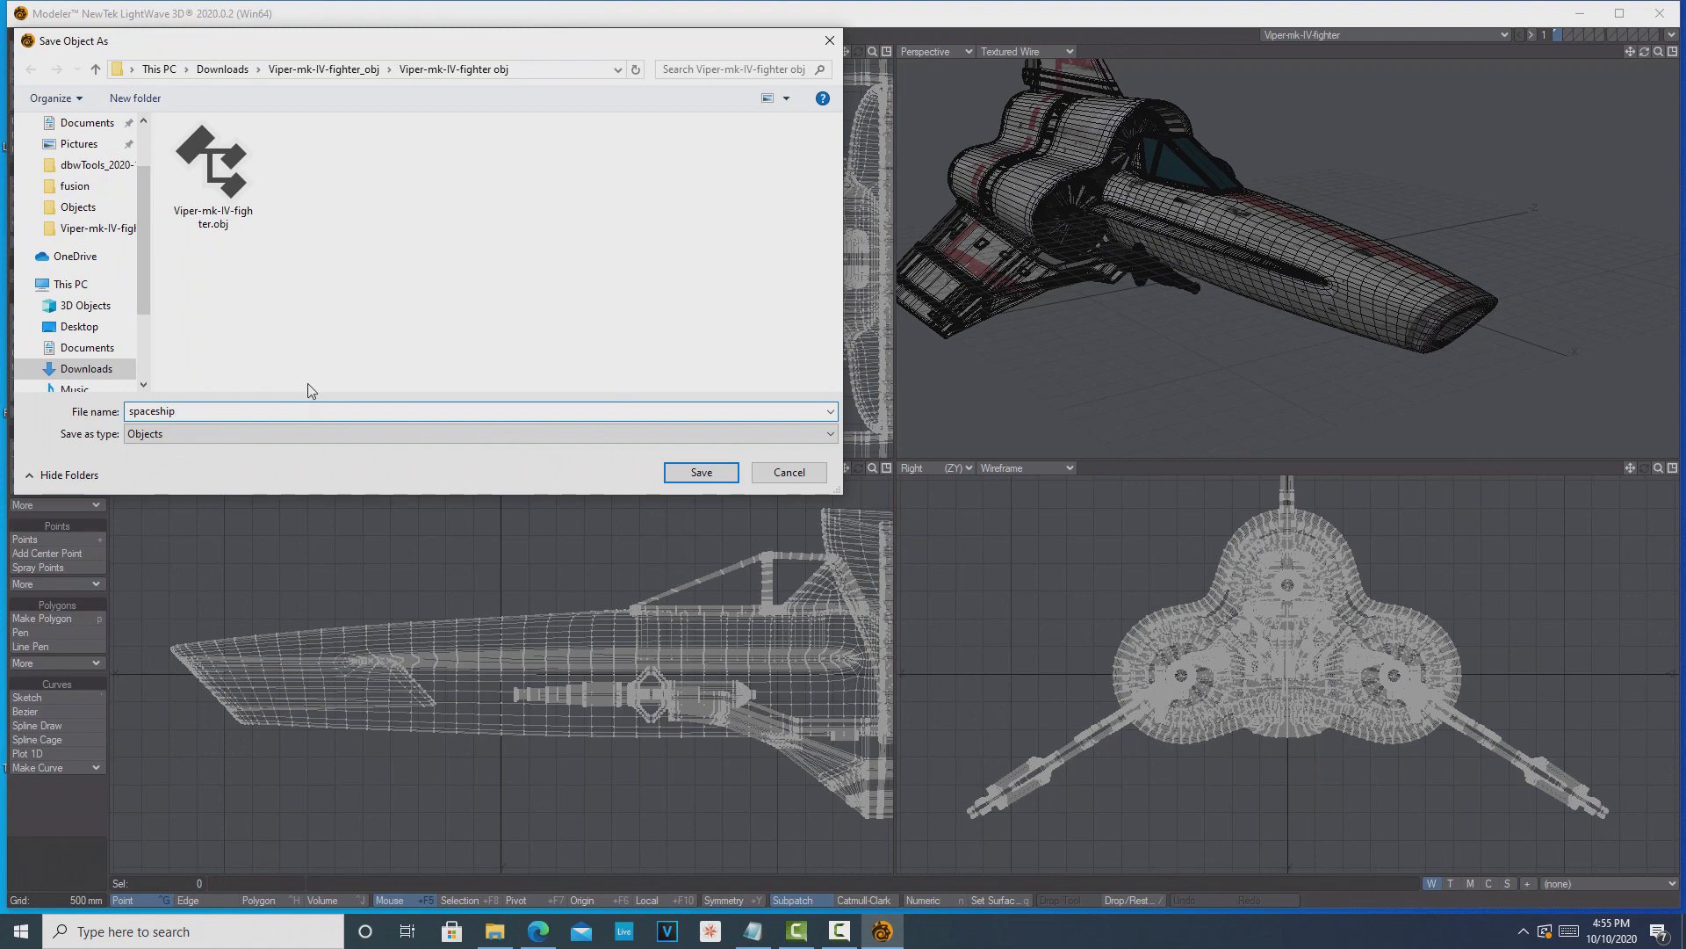
left_click(693, 473)
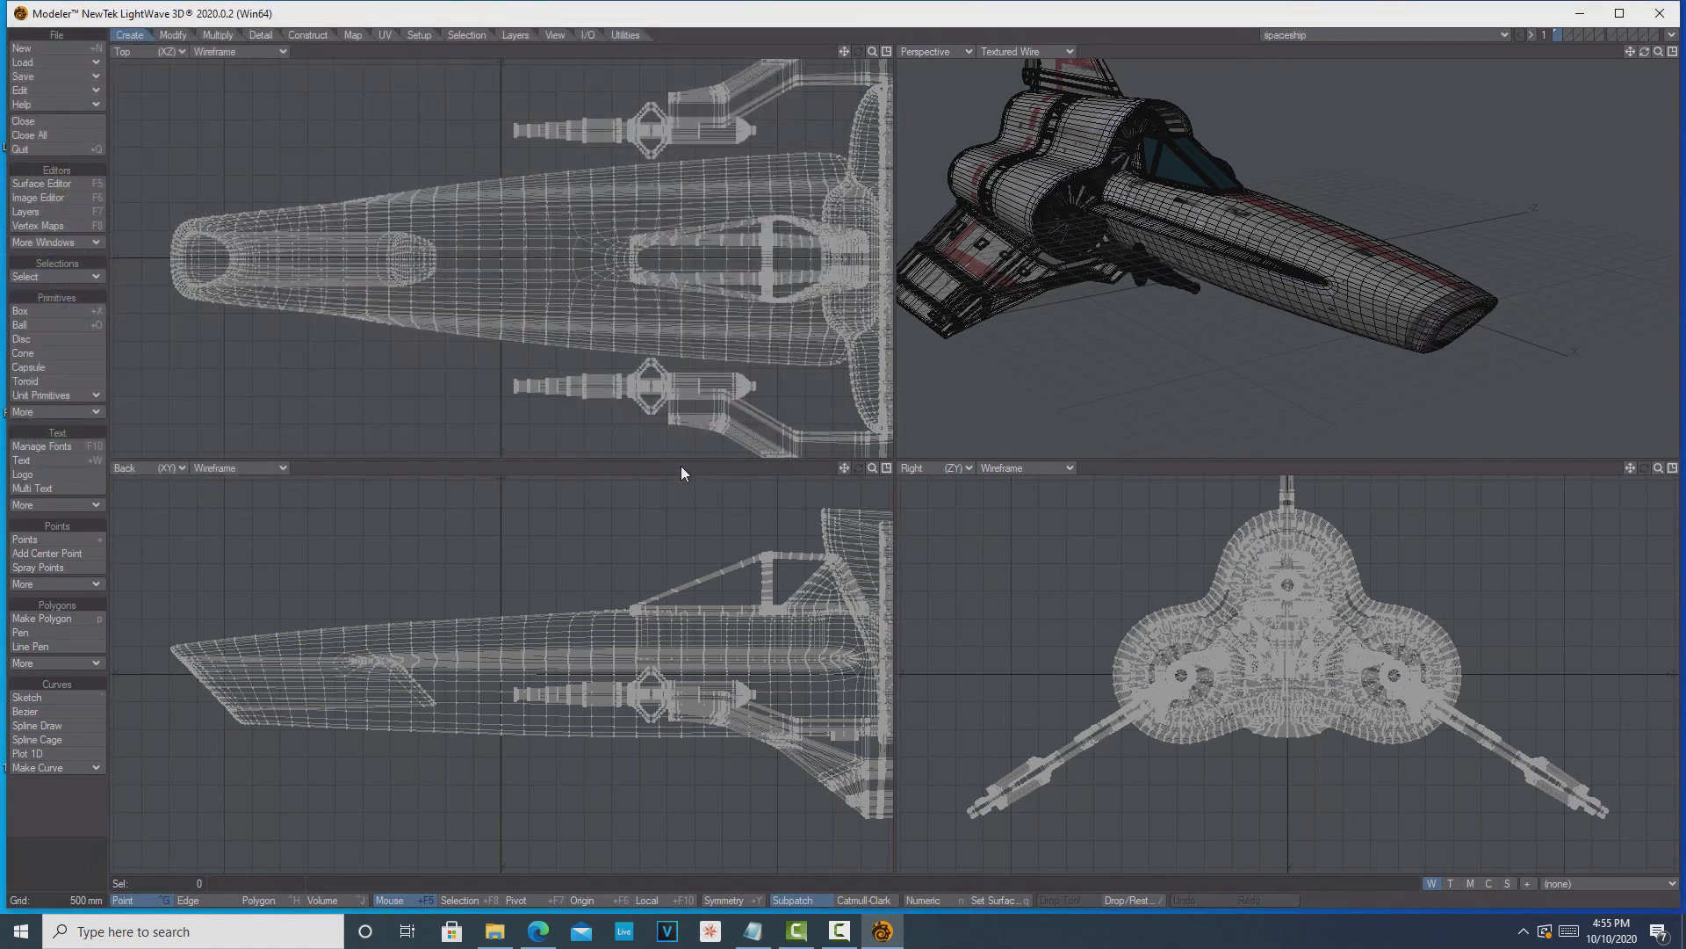
left_click(59, 75)
left_click(65, 98)
Step: Send the spaceship object to LightWave Layout and view it from its nose side
left_click(1672, 37)
left_click(1573, 63)
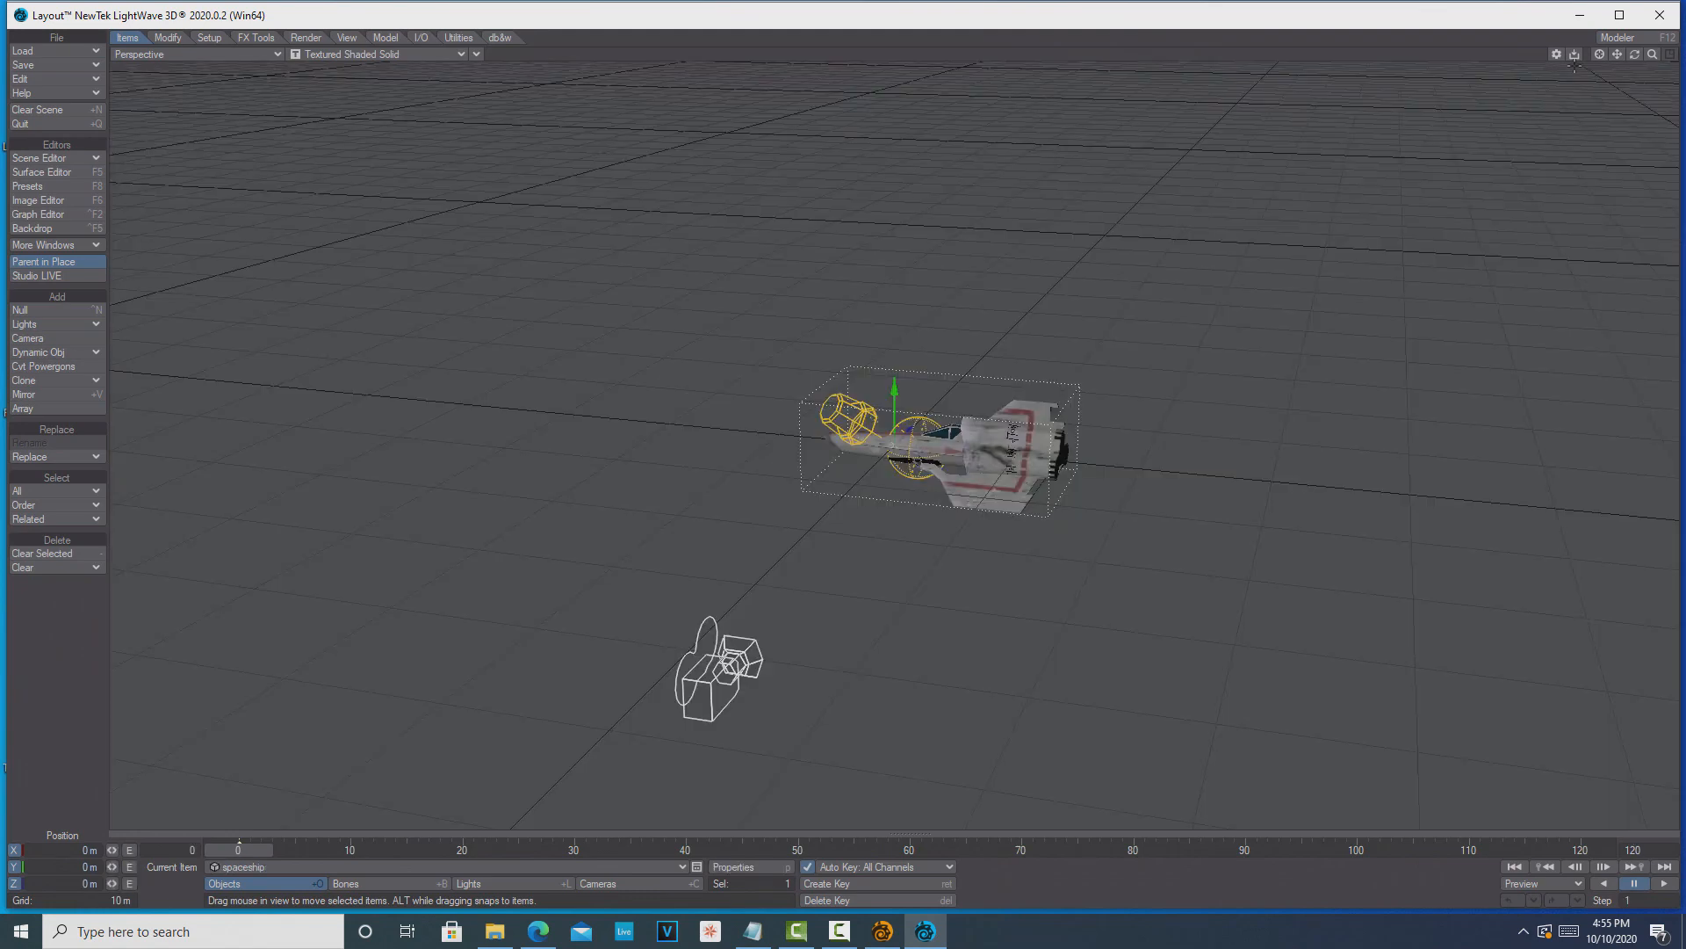
left_click_drag(1634, 53, 1587, 58)
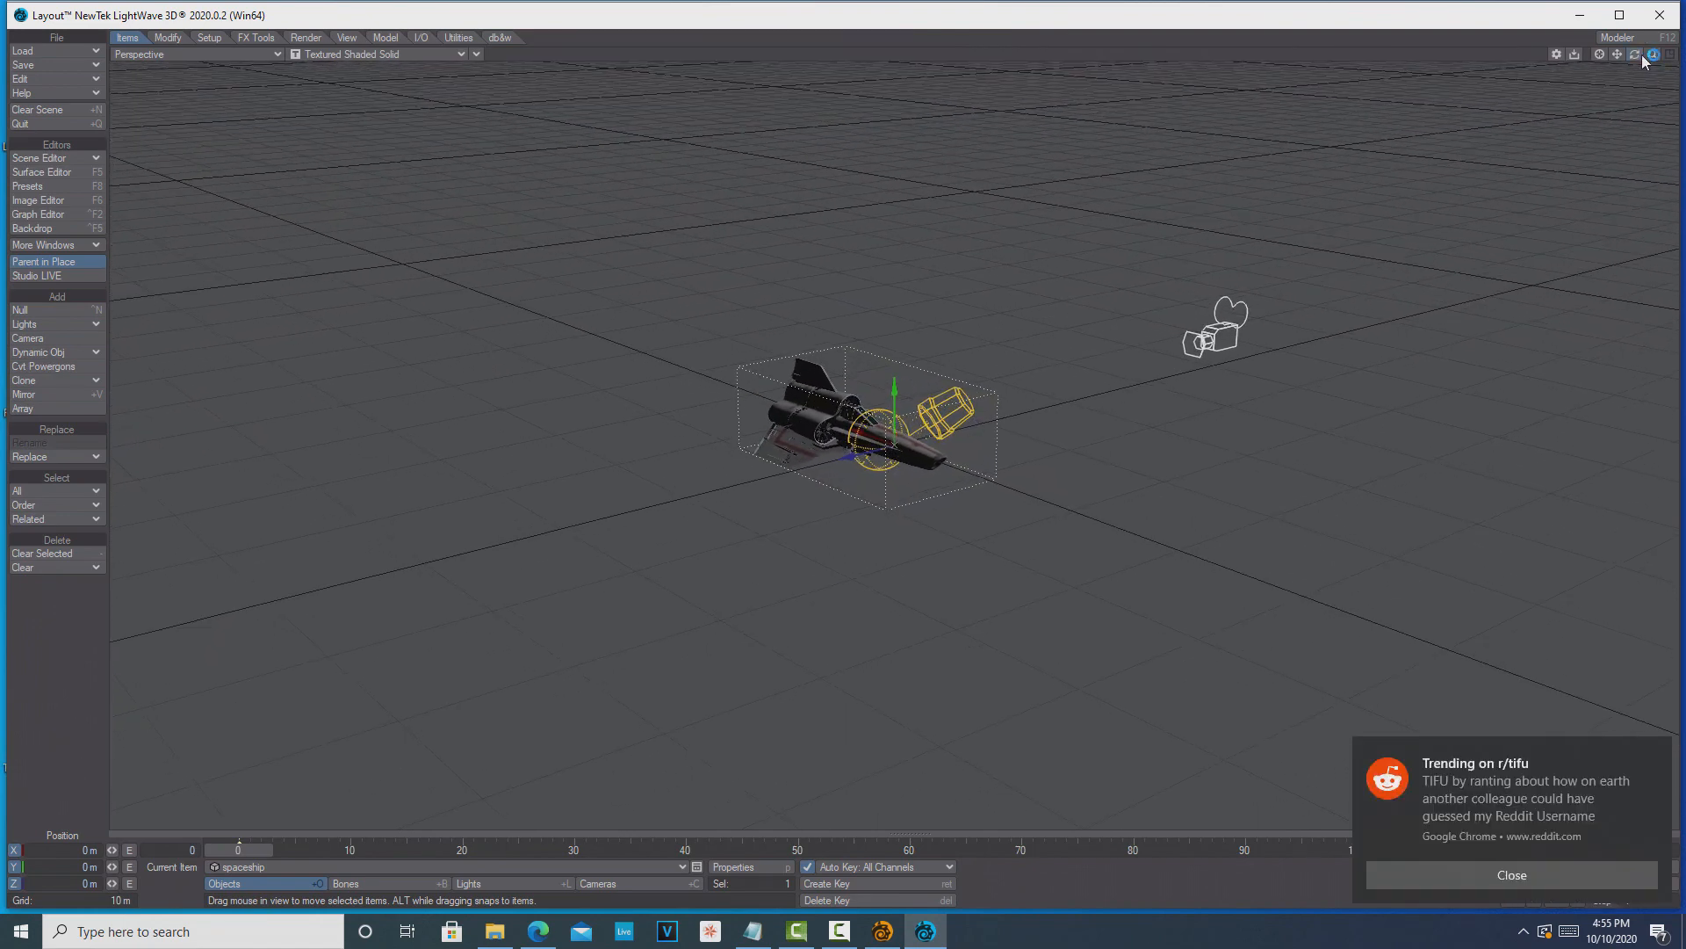
Step: Dismiss the Reddit notifications that cover the playback controls
left_click(1441, 878)
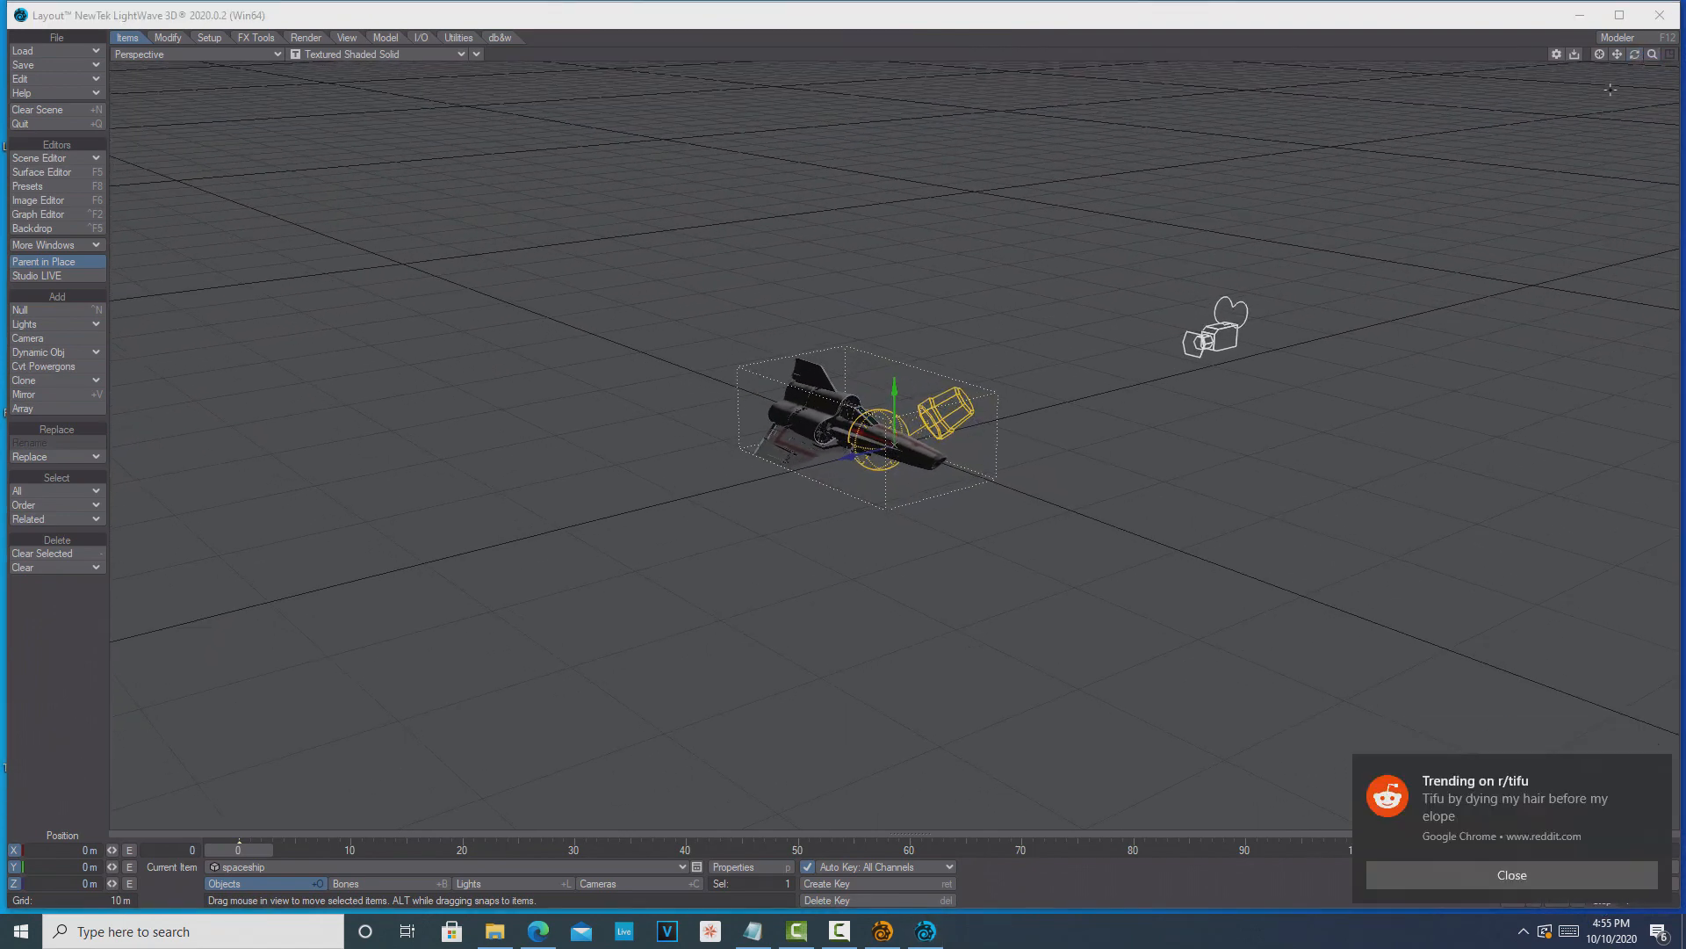
left_click(1653, 771)
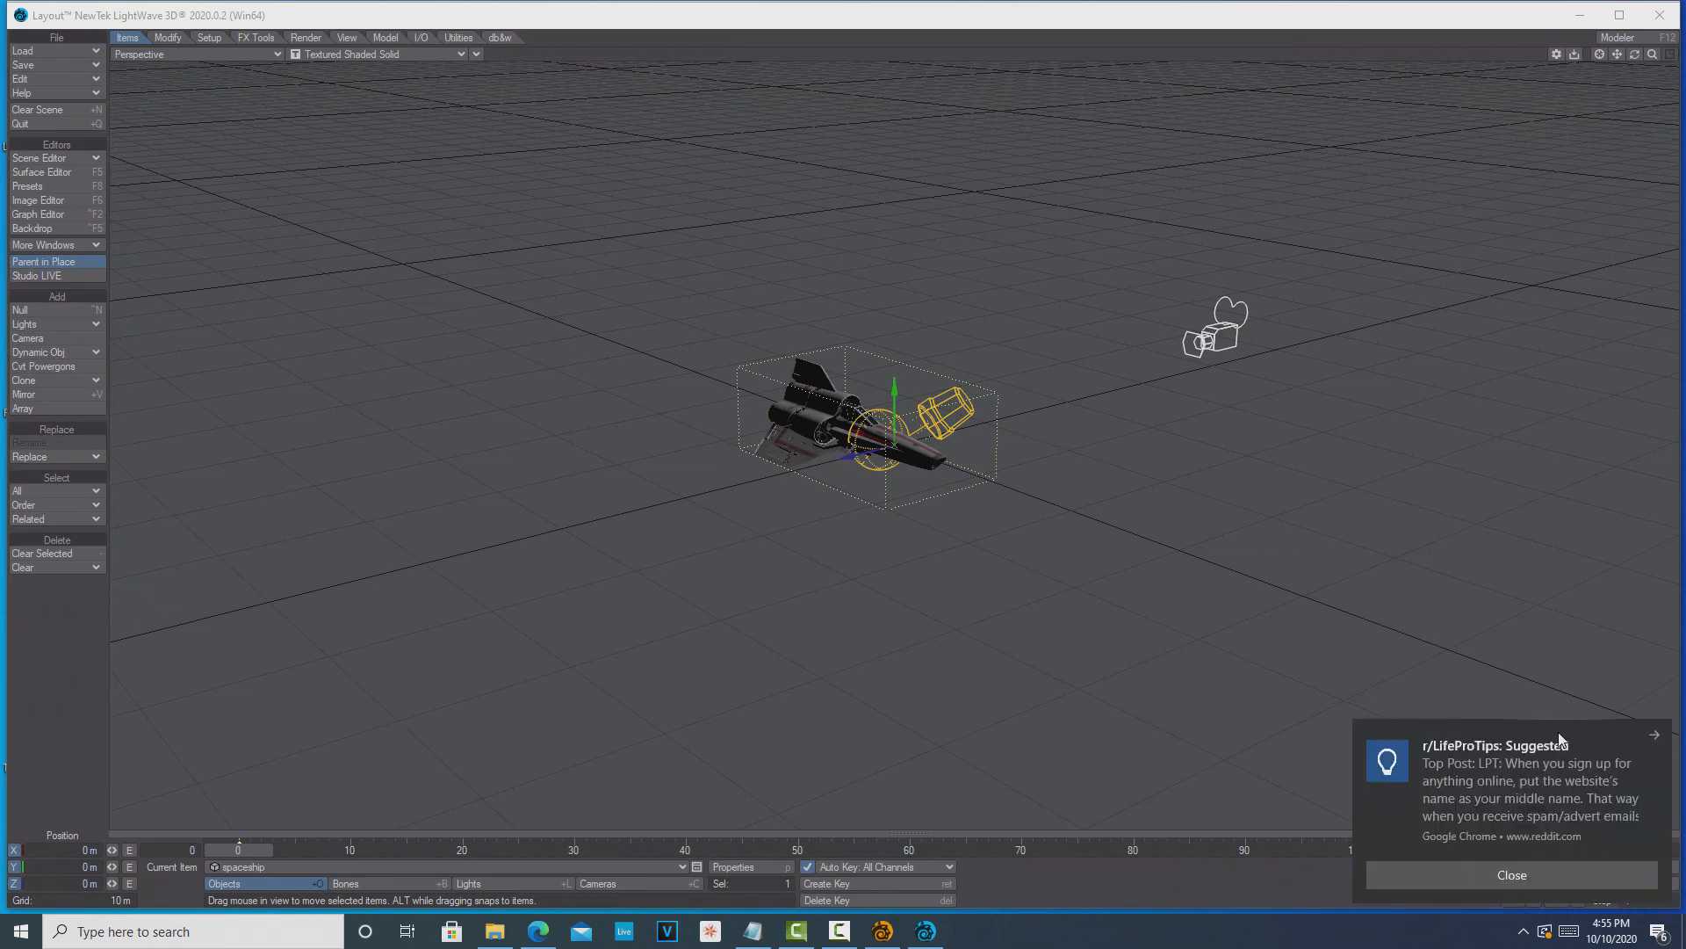
left_click(1540, 868)
left_click(1555, 876)
left_click(1655, 795)
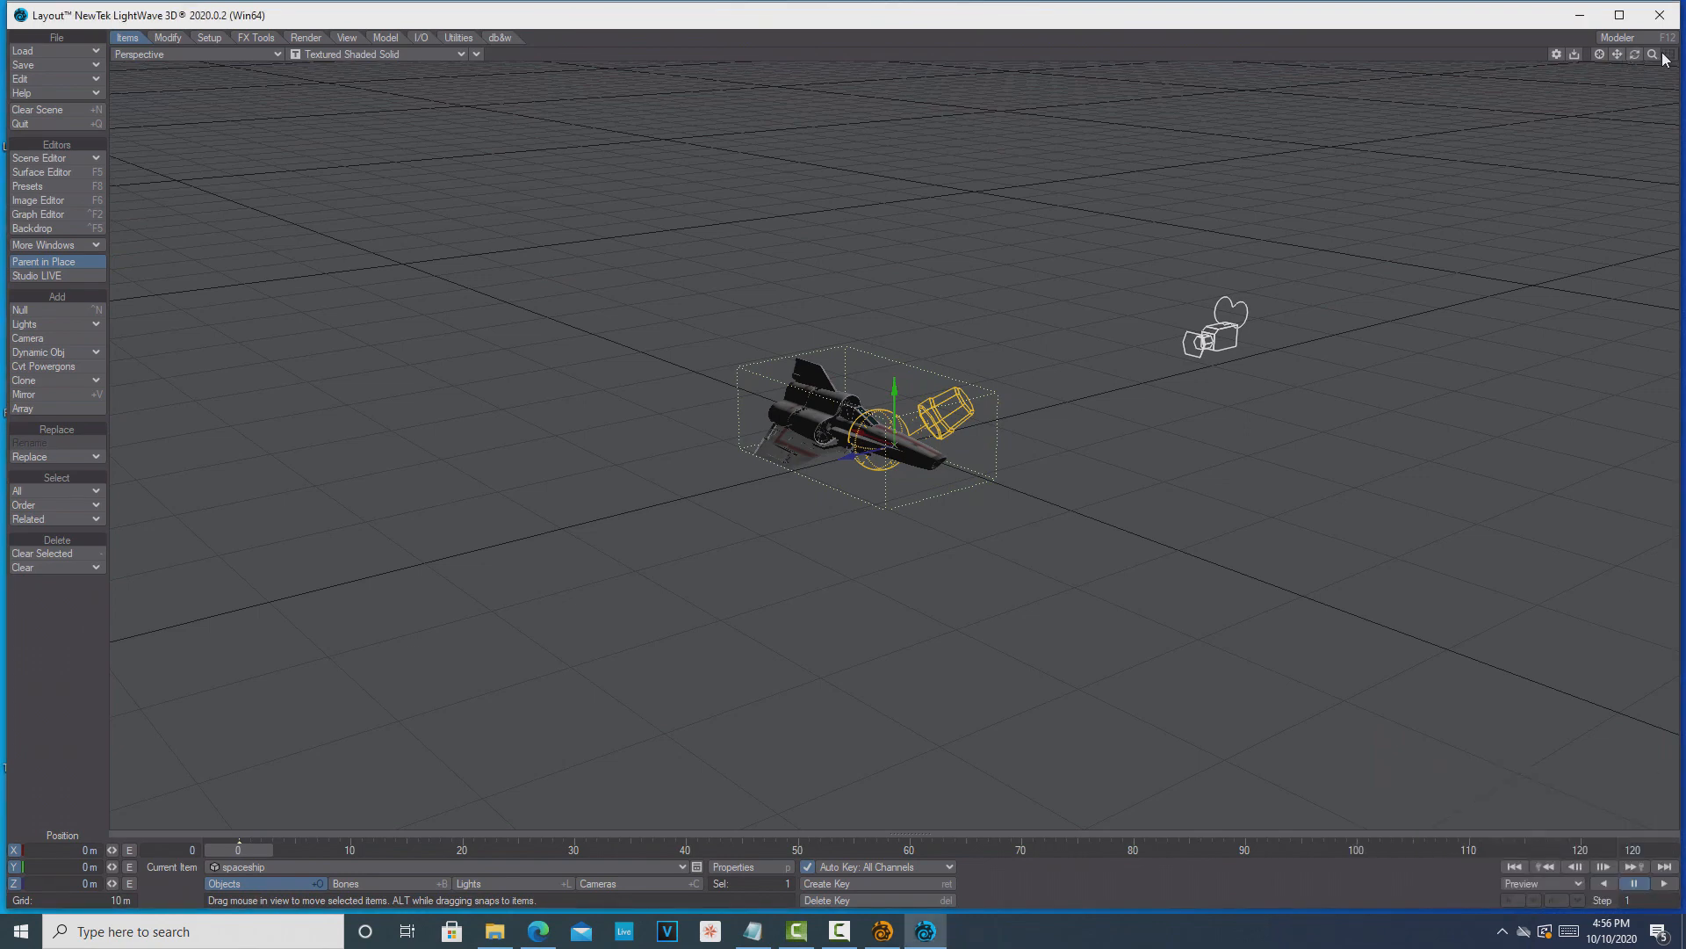
left_click(1556, 884)
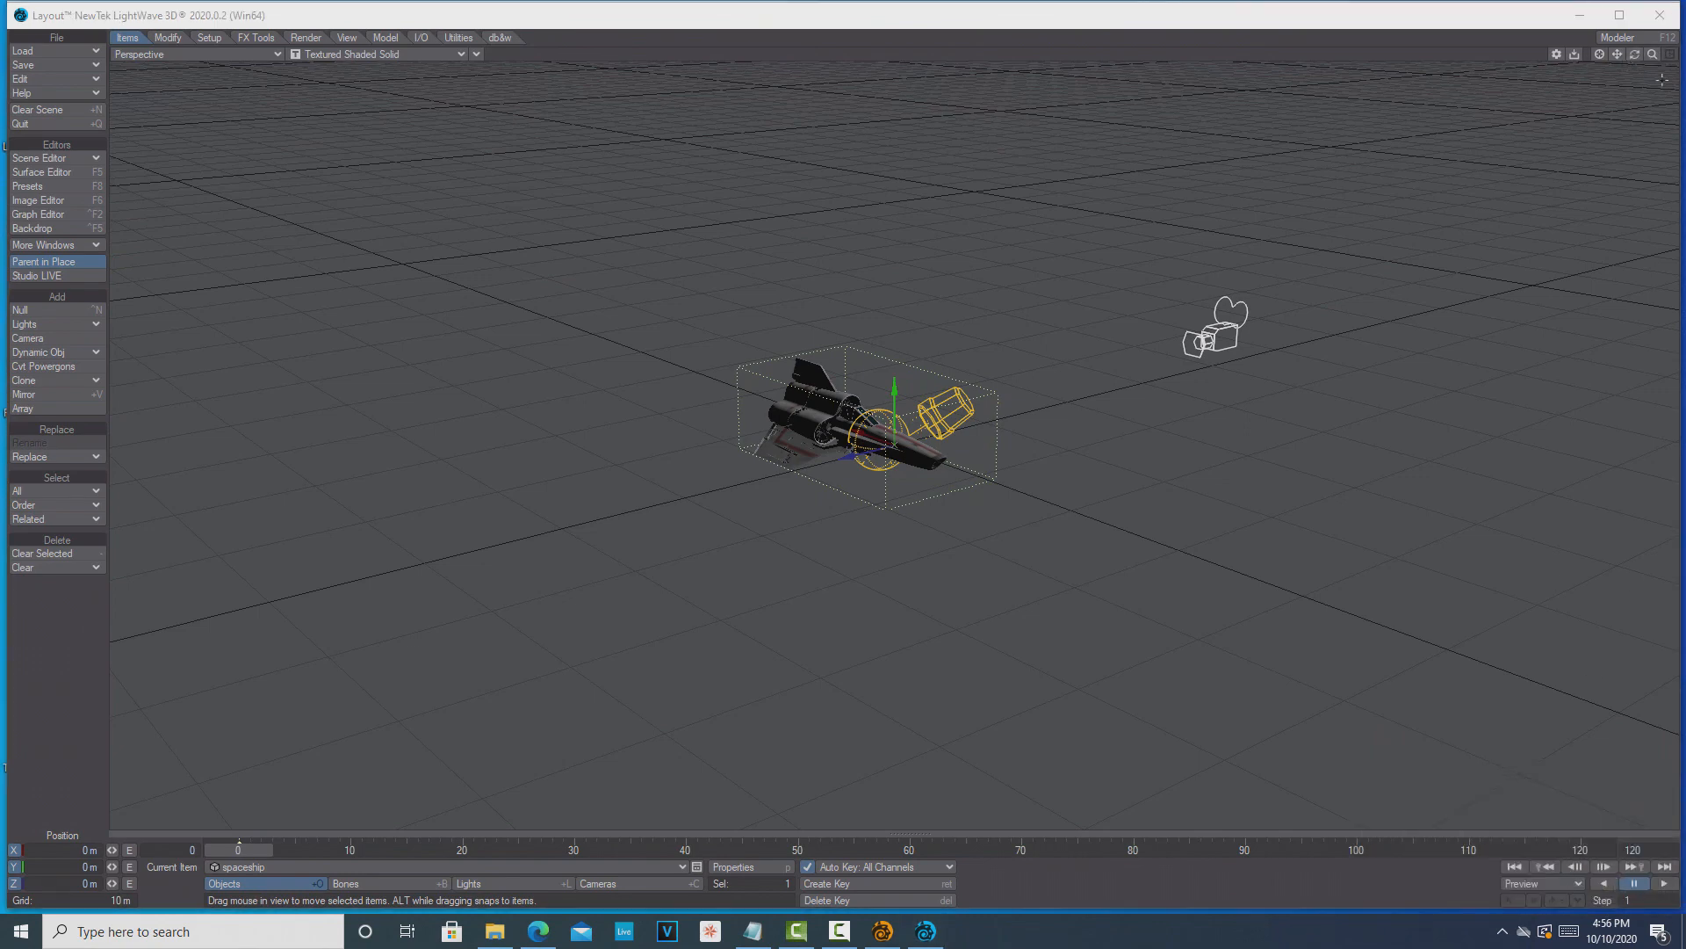
left_click(1539, 866)
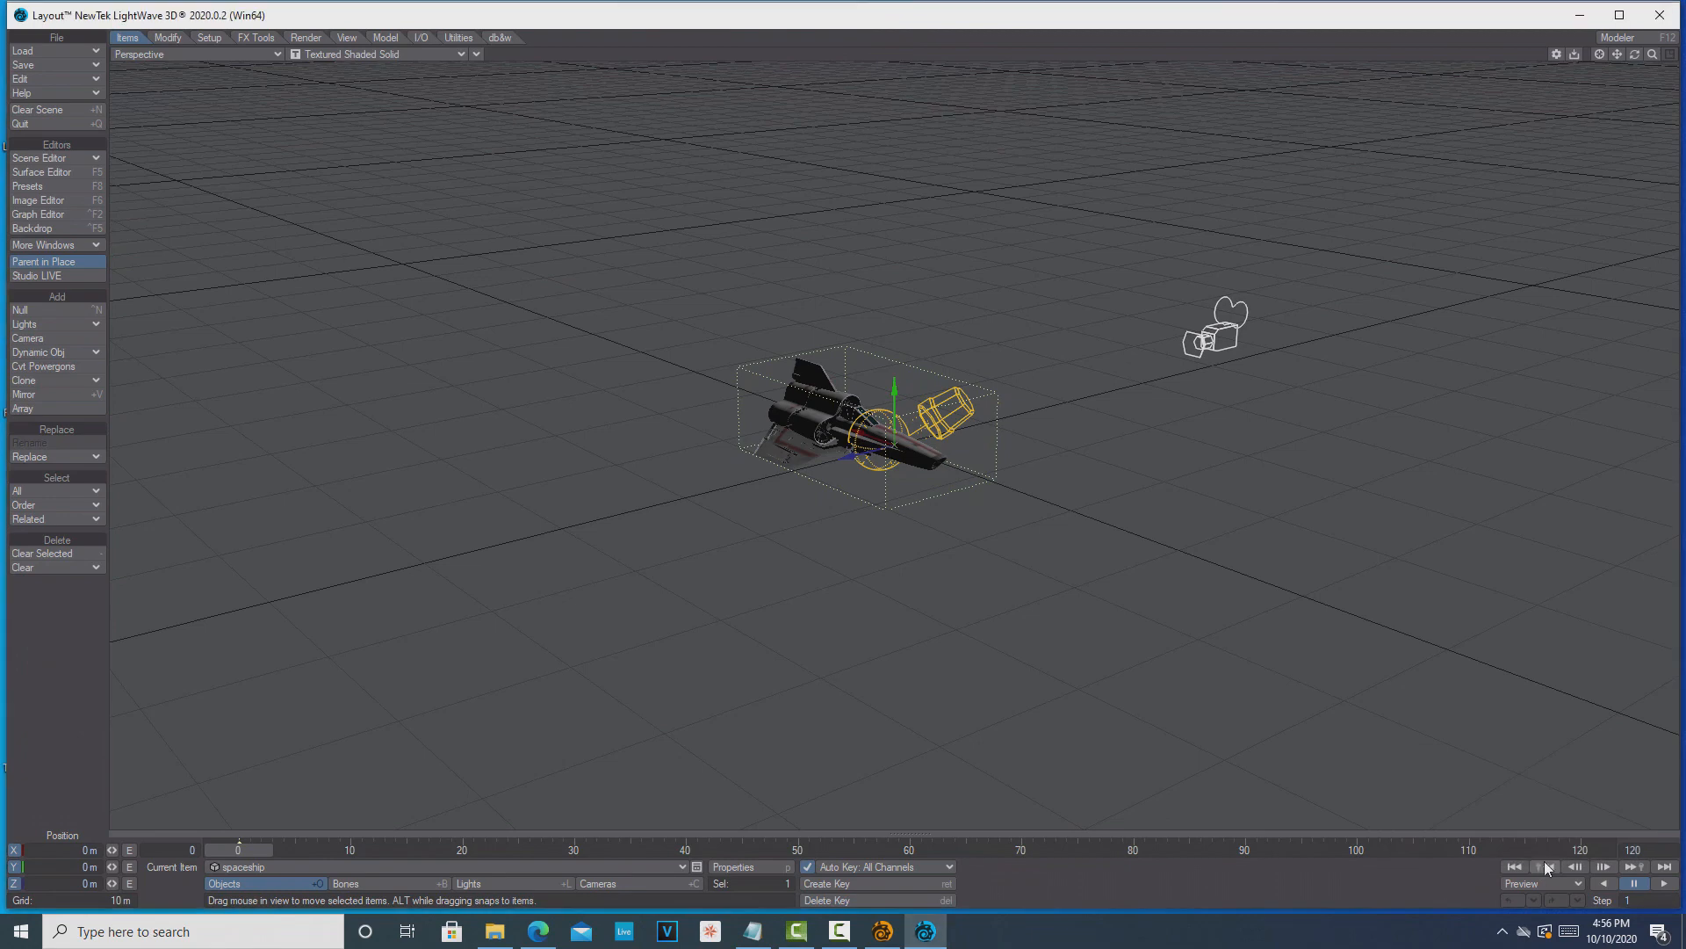
Step: Add a point light named Point to the scene, with the spaceship seen from below its nose
left_click_drag(1653, 54, 1653, 132)
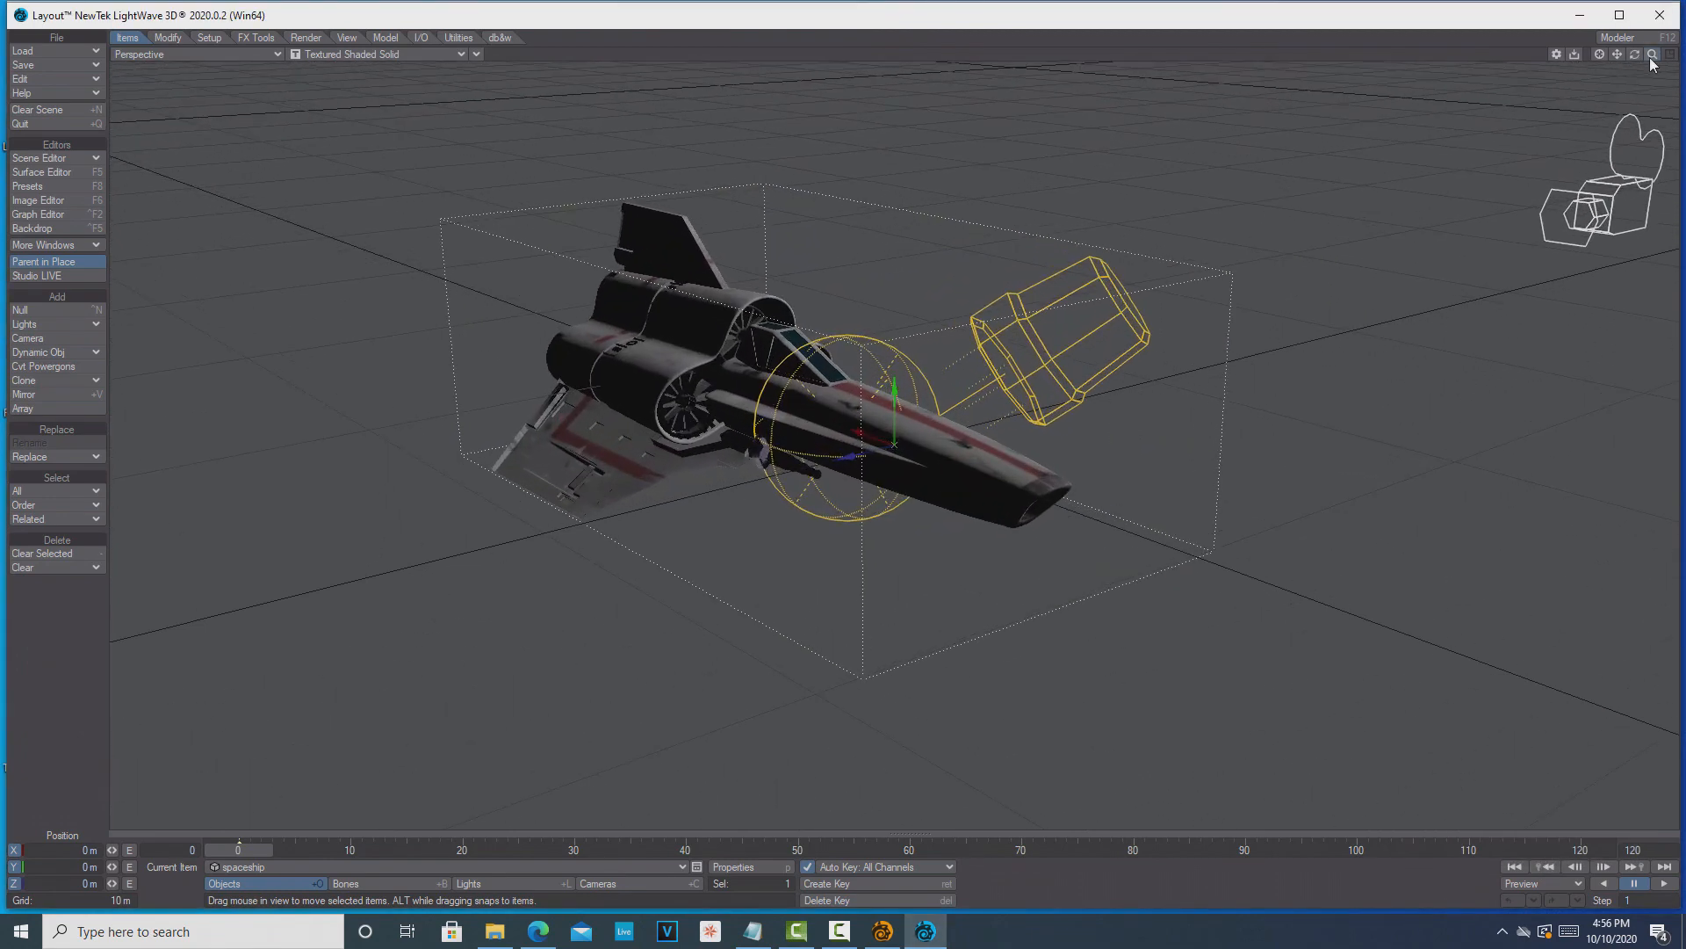
left_click_drag(1635, 54, 1542, 162)
left_click_drag(1620, 63, 1519, 57)
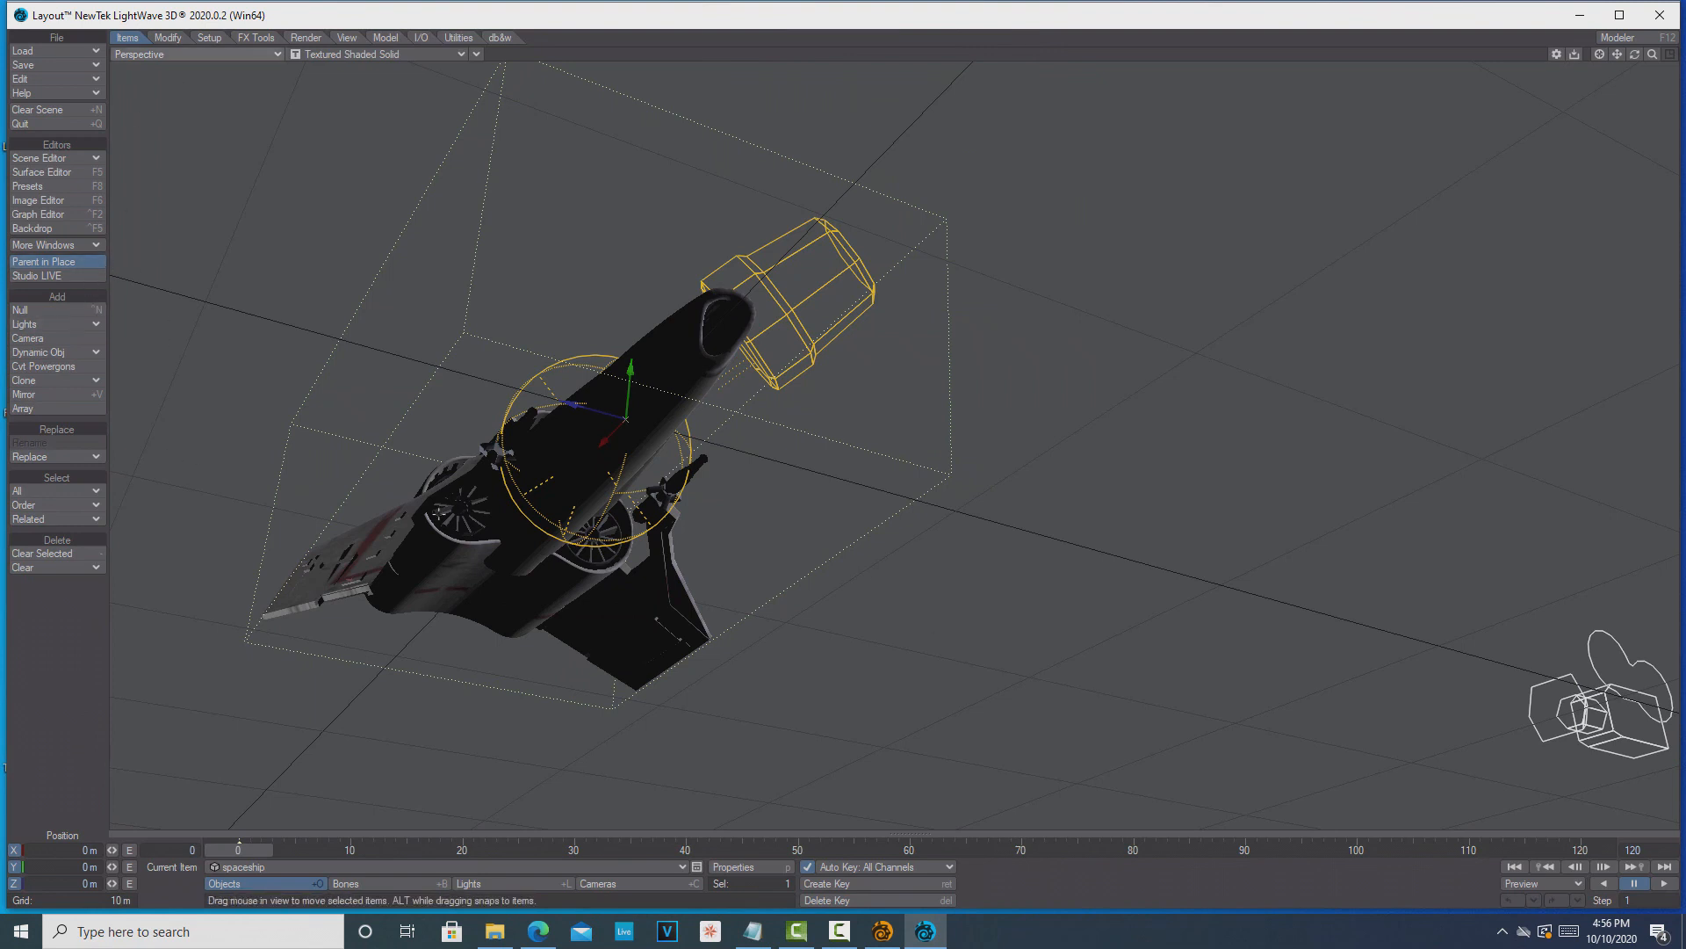
left_click(81, 325)
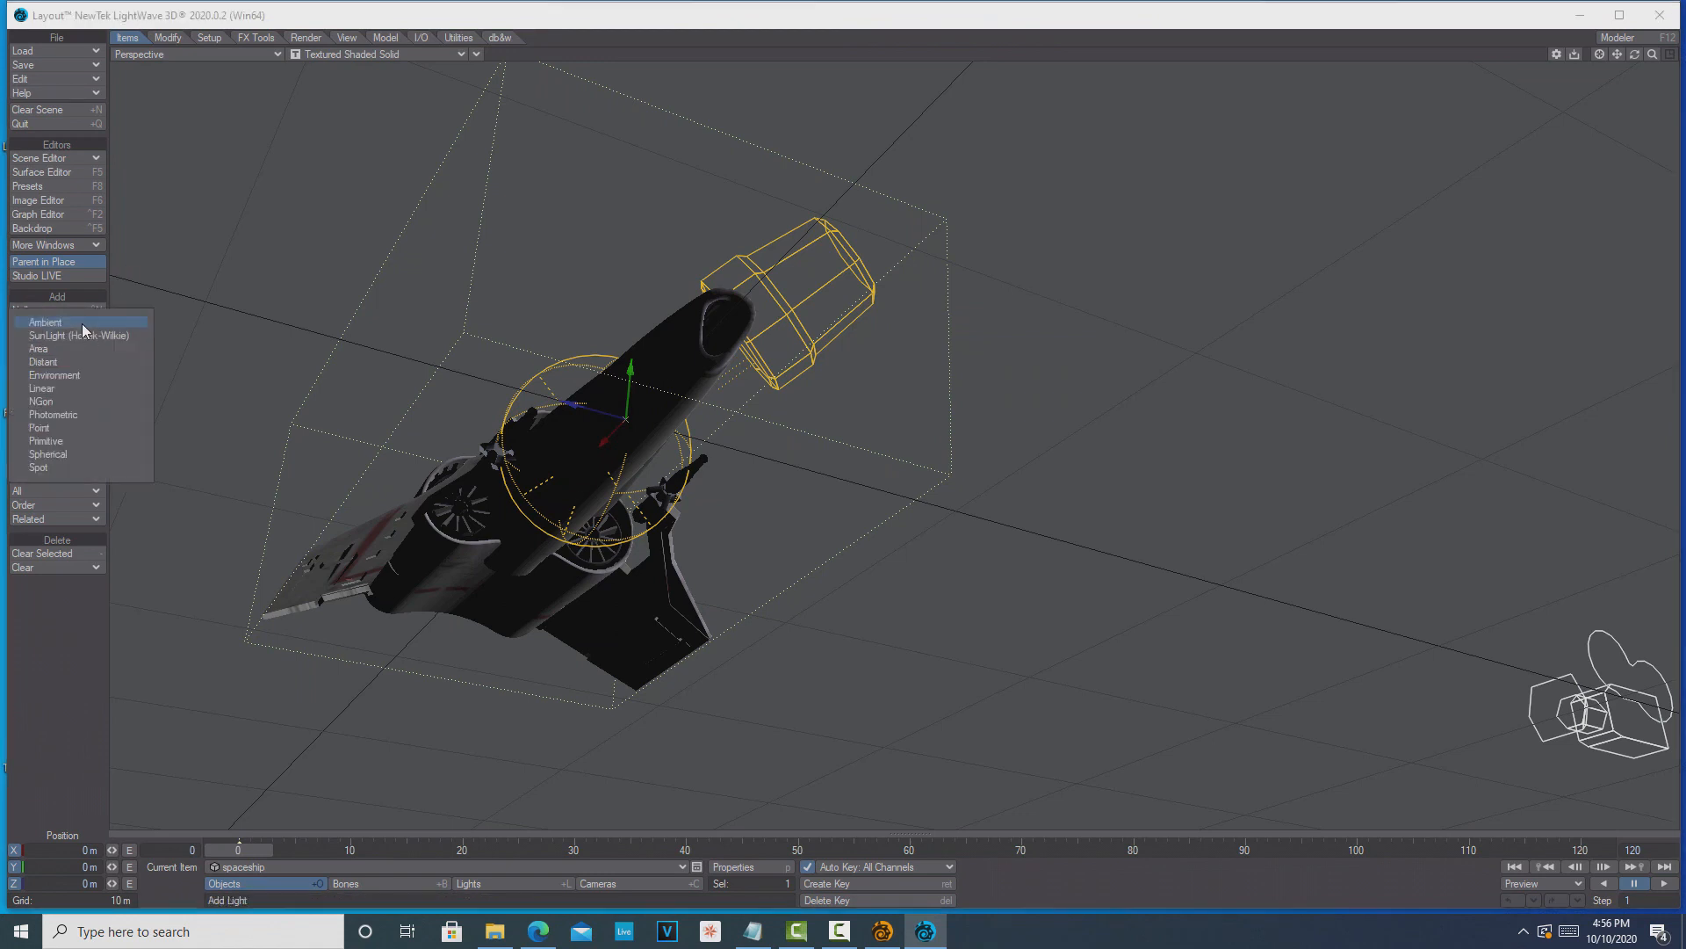
left_click(68, 430)
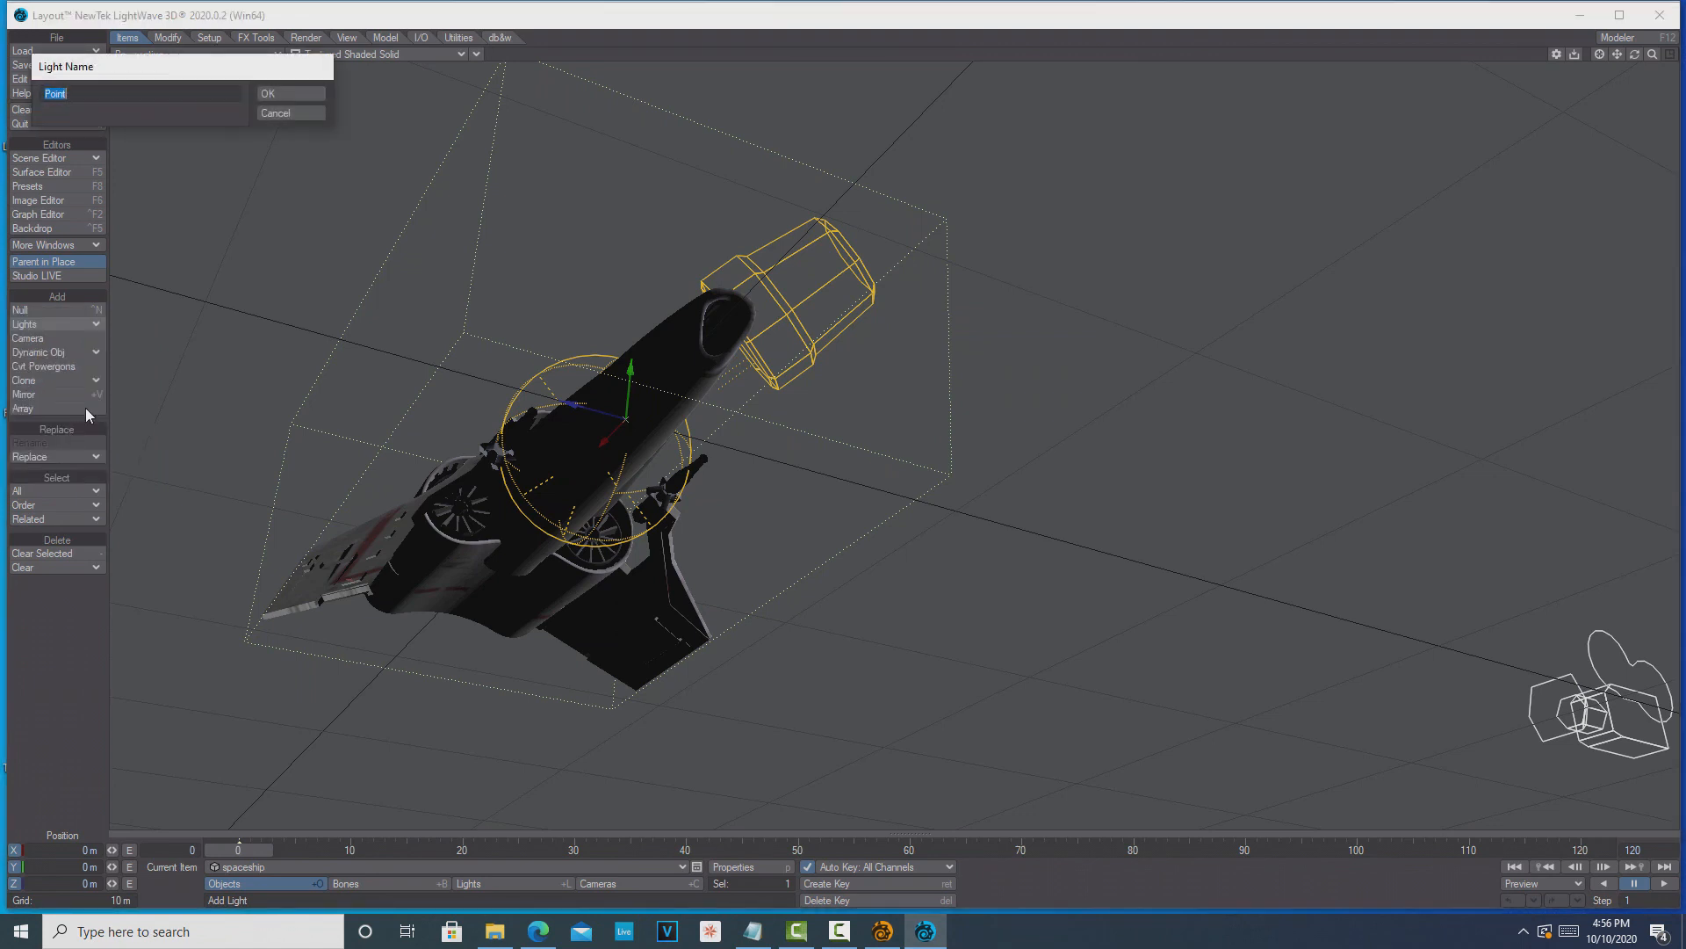
left_click(295, 93)
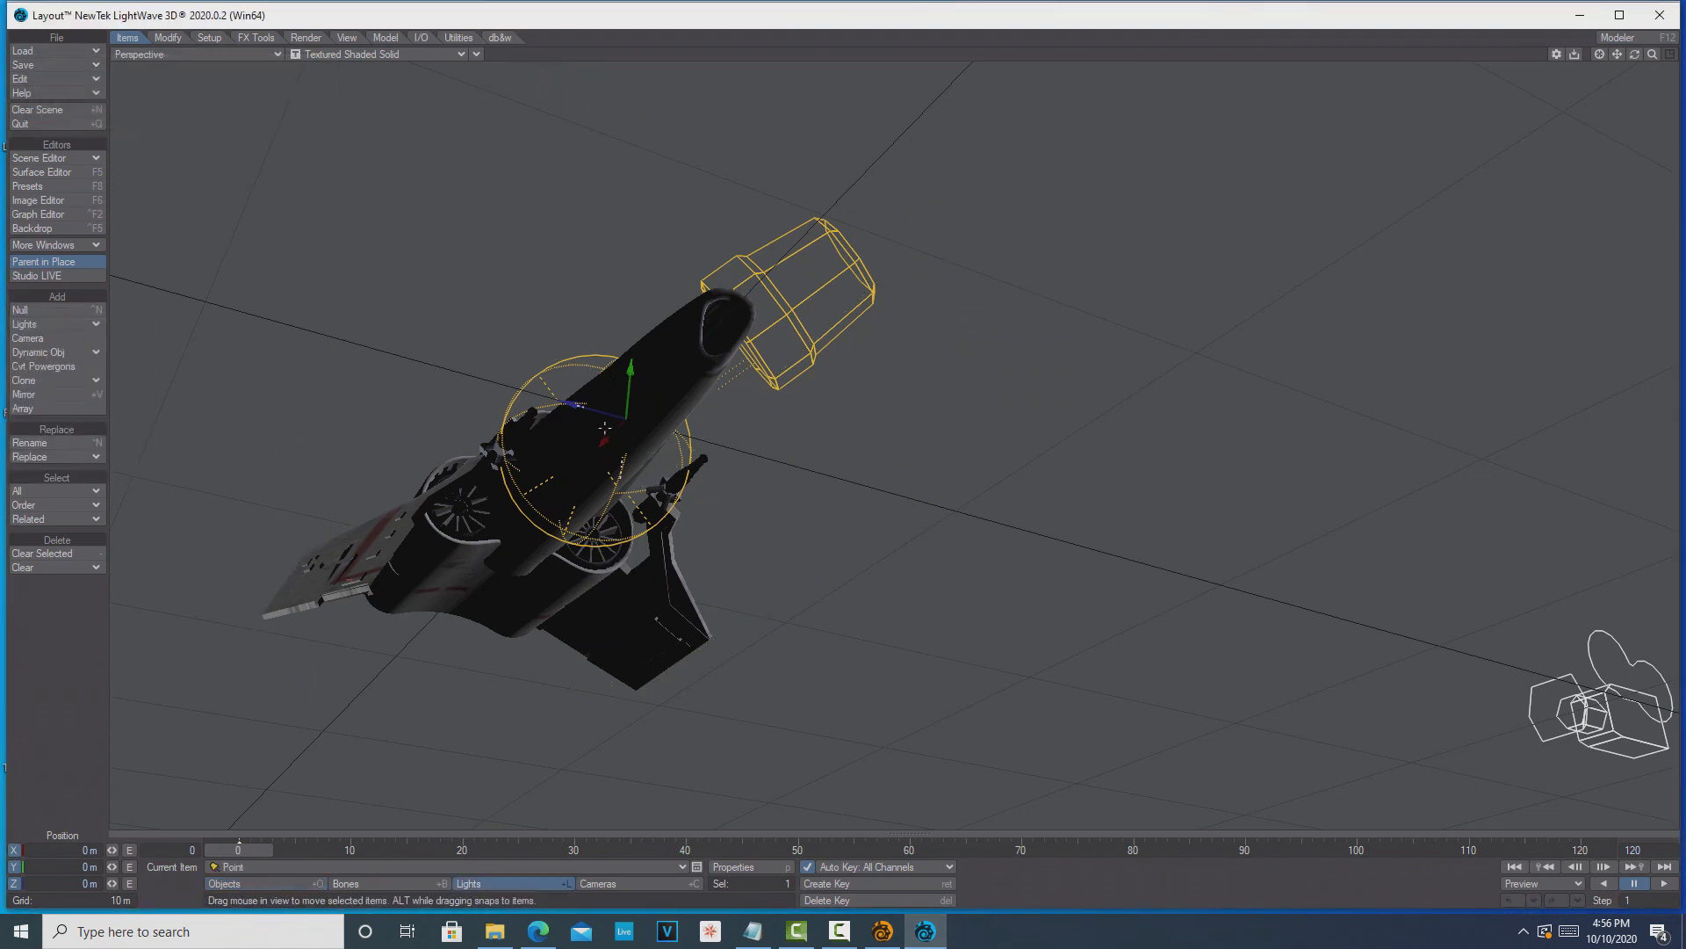
Step: Move the point light below one wing, to about X 10.13 m, Y -4.76 m and Z 4.55 m
left_click_drag(583, 406, 451, 543)
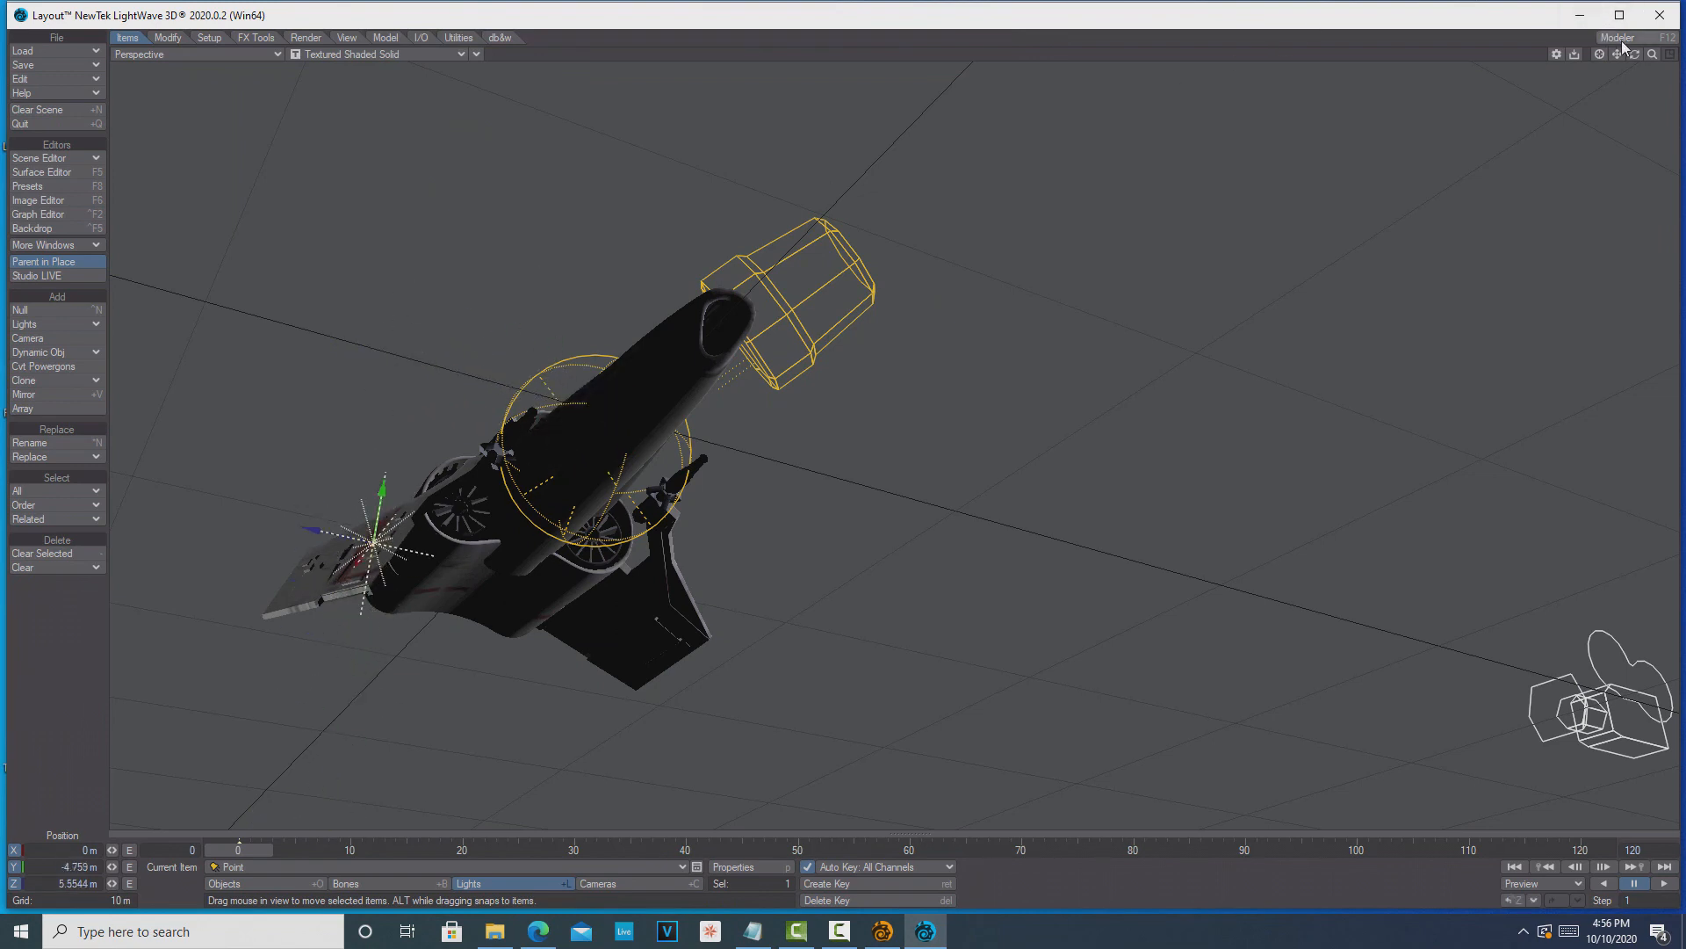
left_click_drag(1635, 54, 1609, 105)
left_click_drag(490, 681, 328, 710)
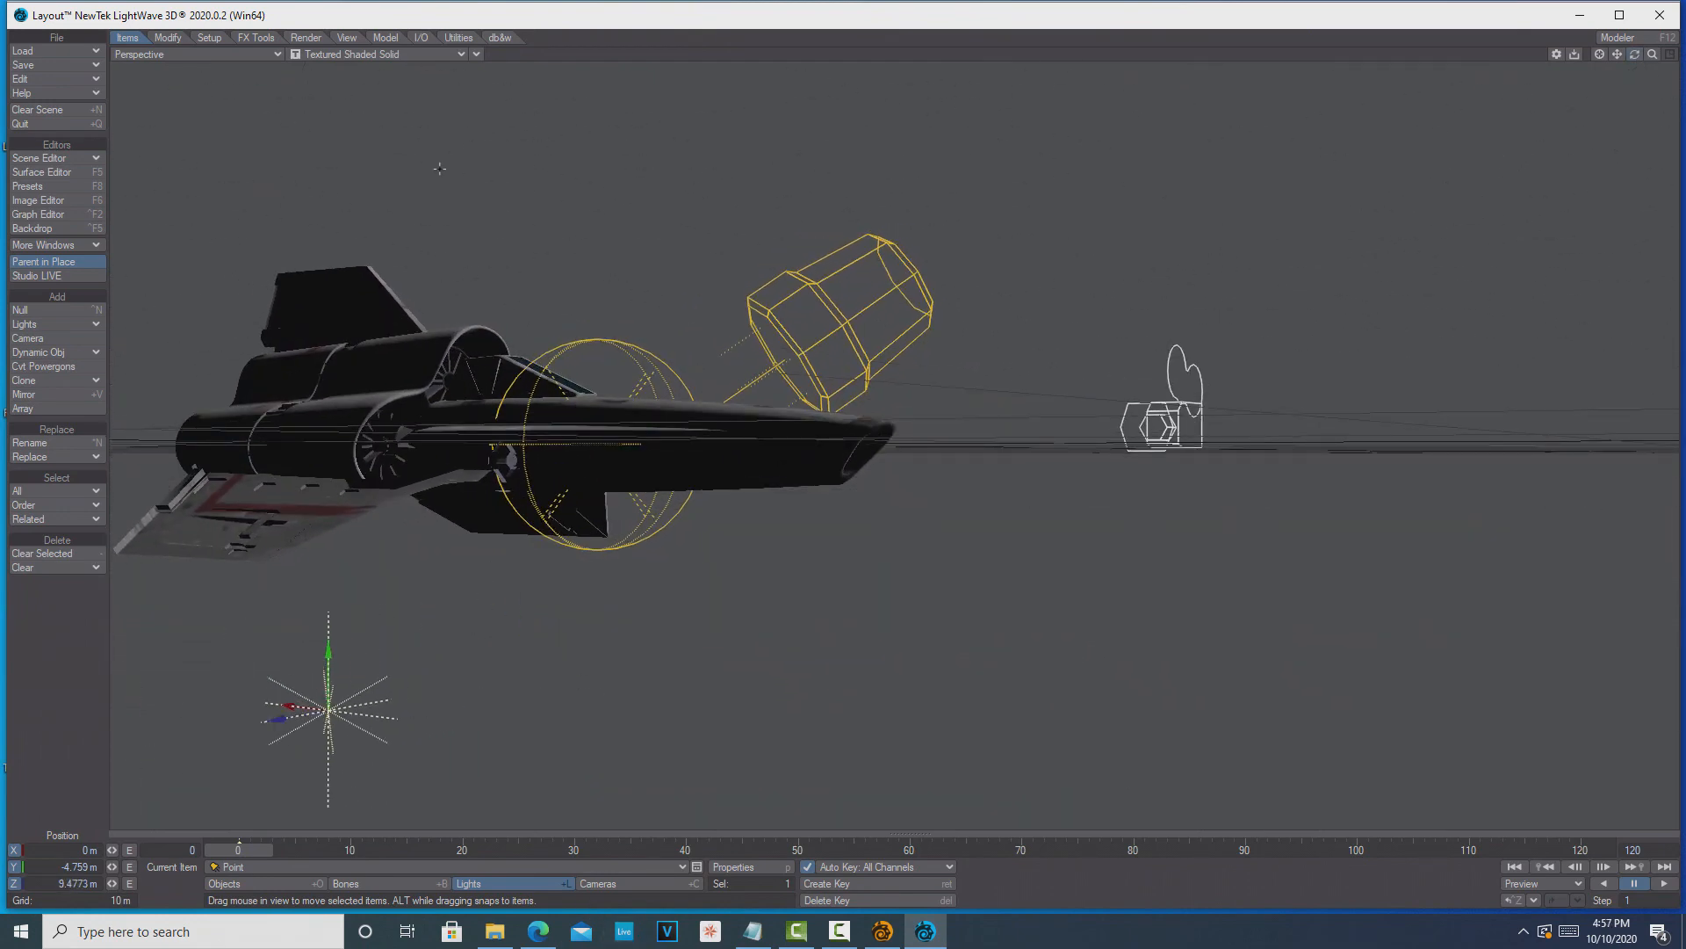
left_click(278, 57)
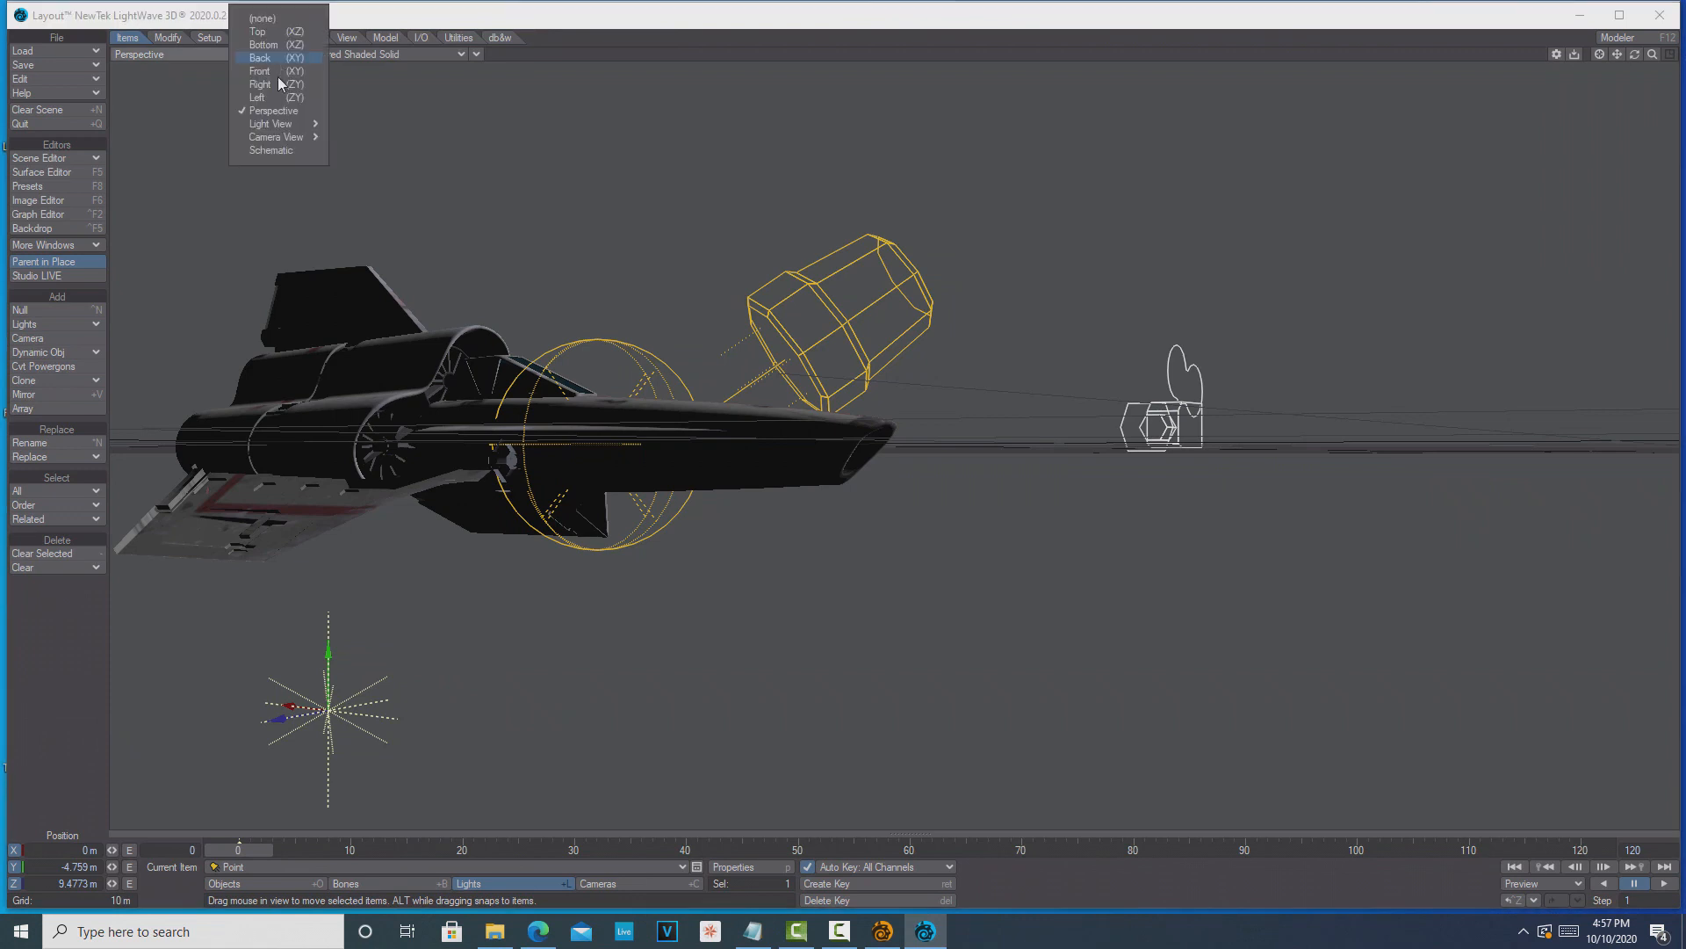
left_click(285, 32)
left_click_drag(1652, 54, 1192, 105)
left_click_drag(1006, 193, 1167, 193)
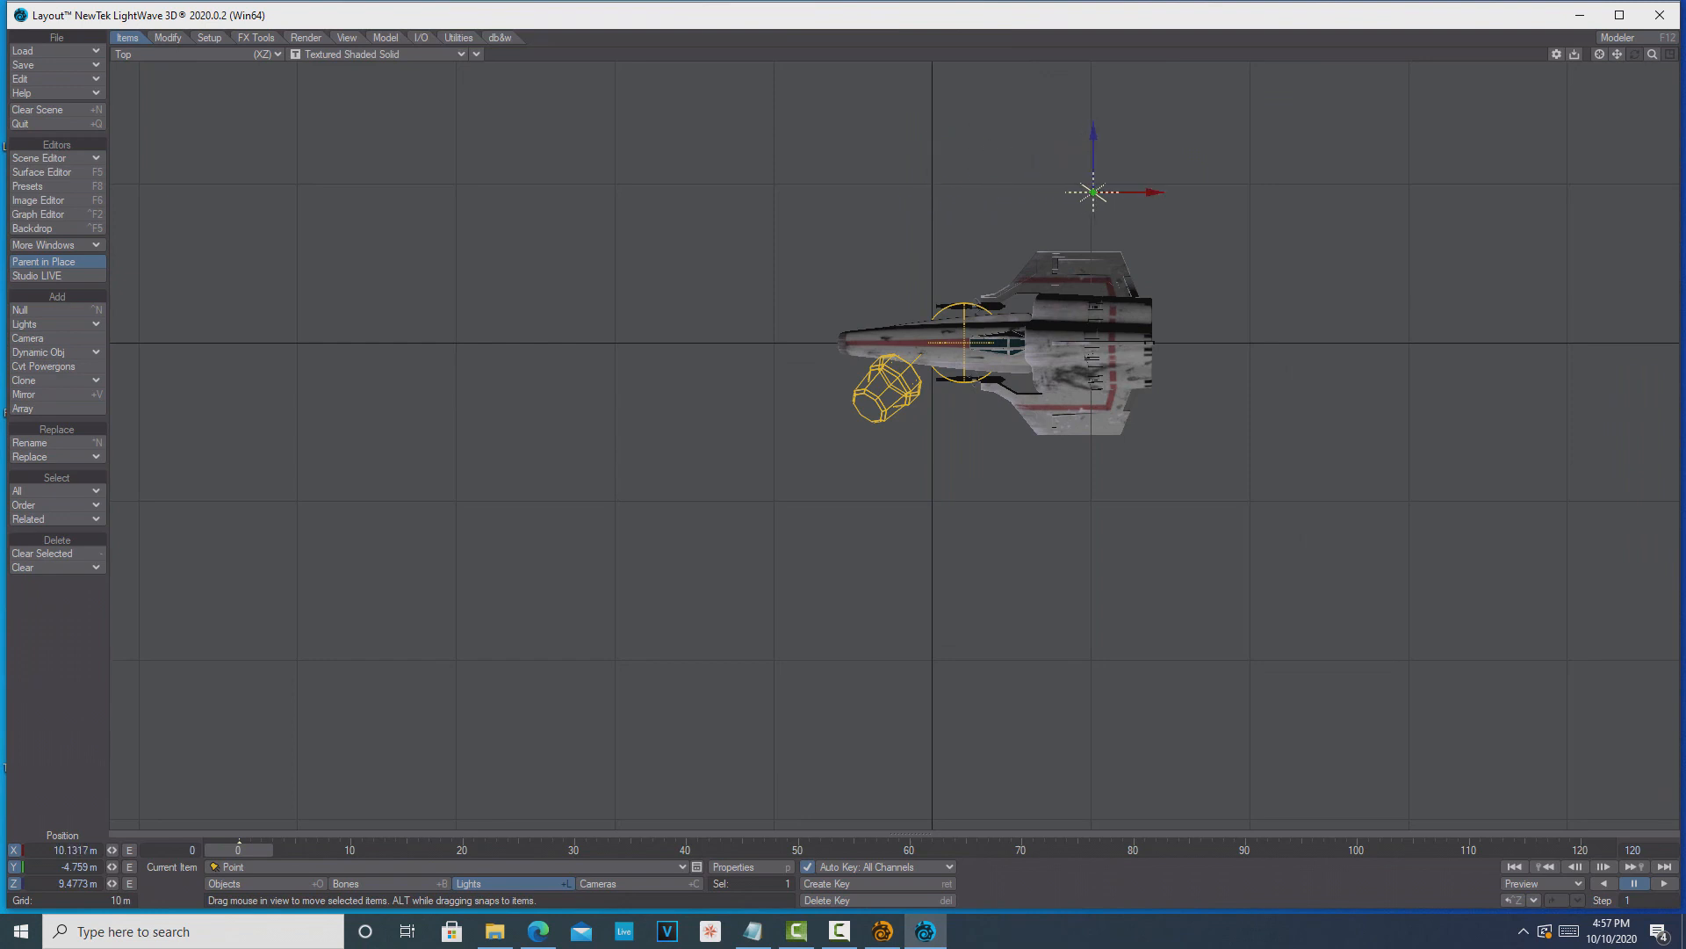
left_click_drag(1094, 144, 1093, 223)
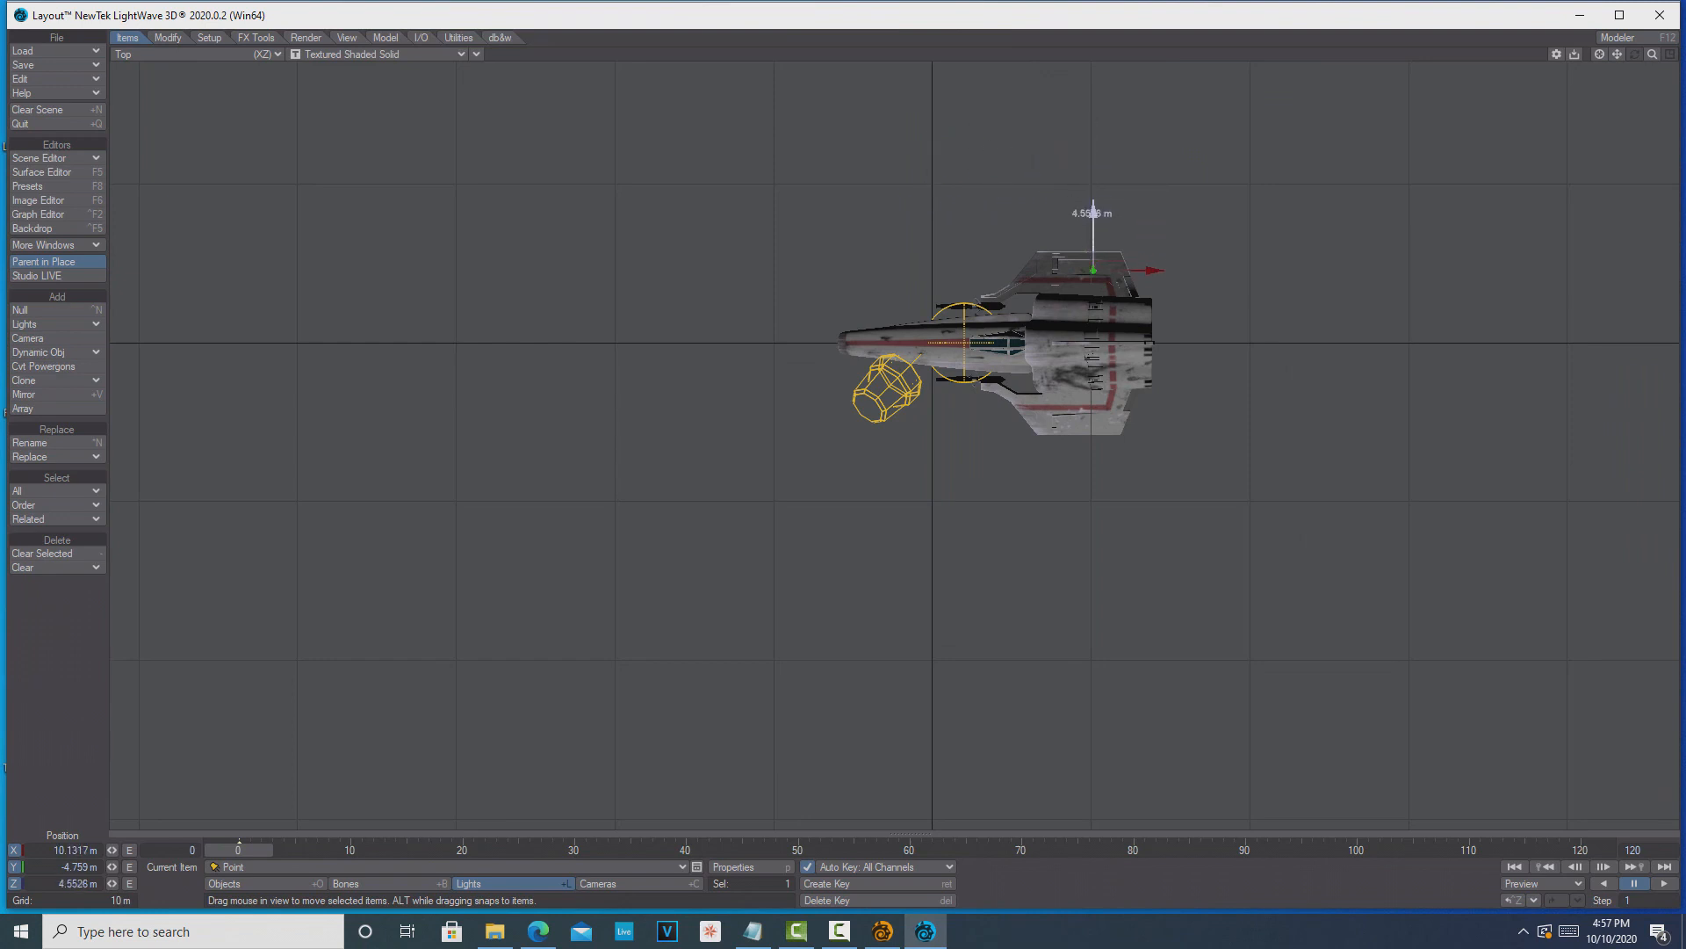
Step: Raise the point light close to the underside of the wing, at about Y -1.93 m
left_click(279, 57)
left_click(273, 136)
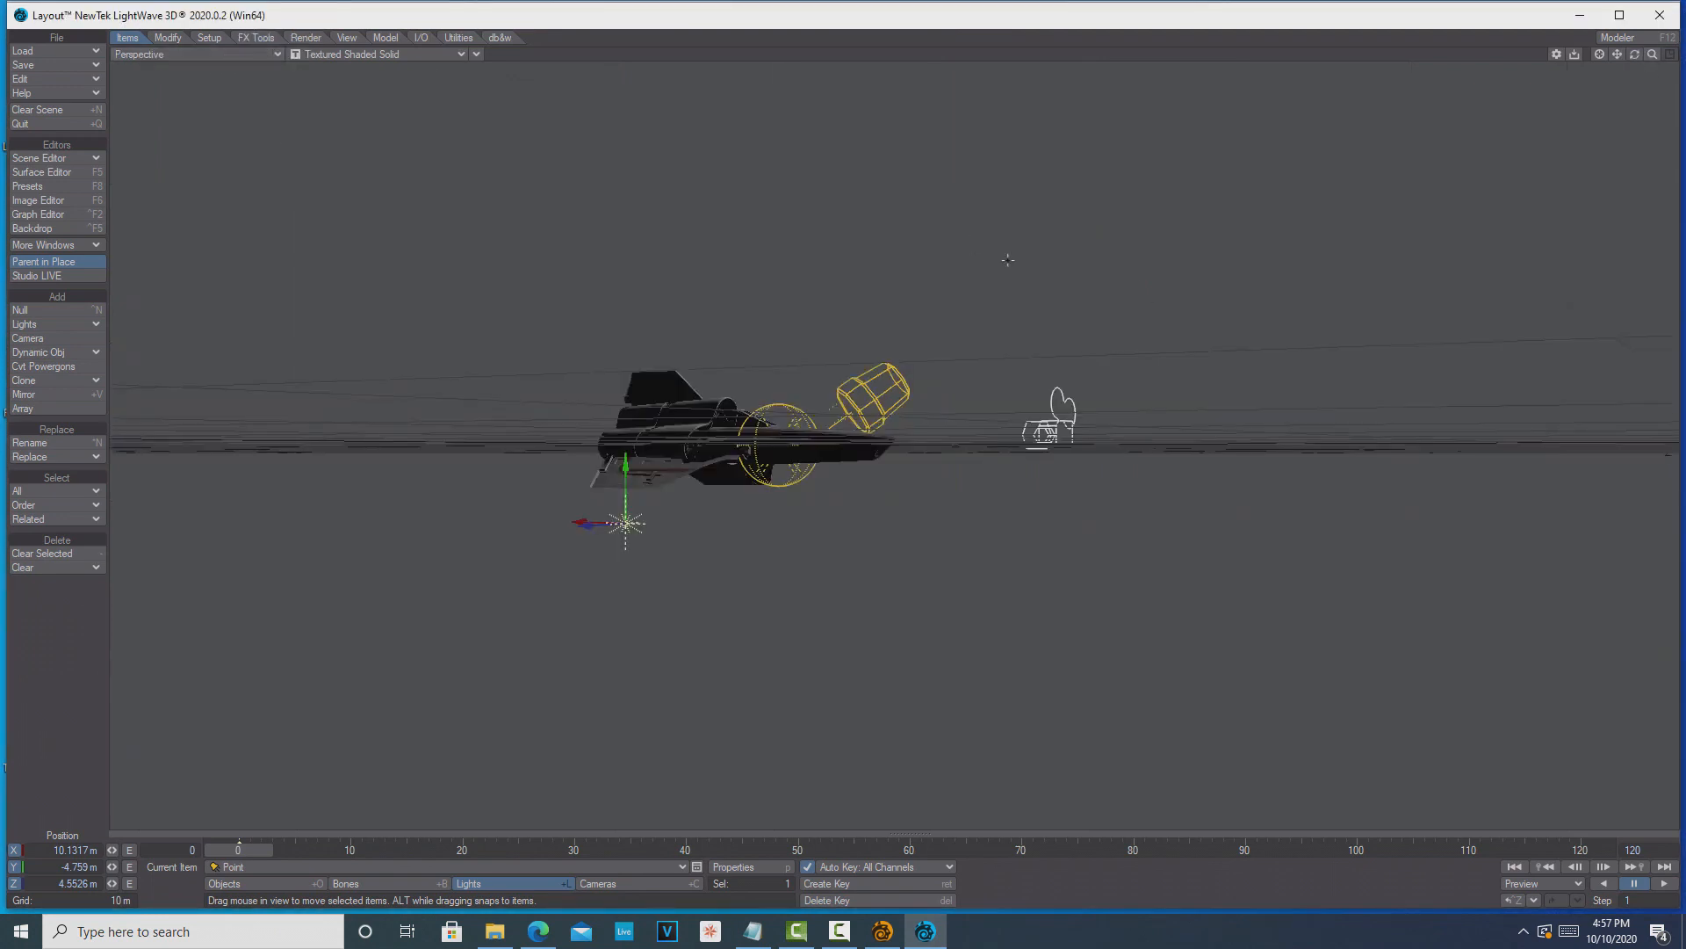
left_click_drag(625, 465, 626, 409)
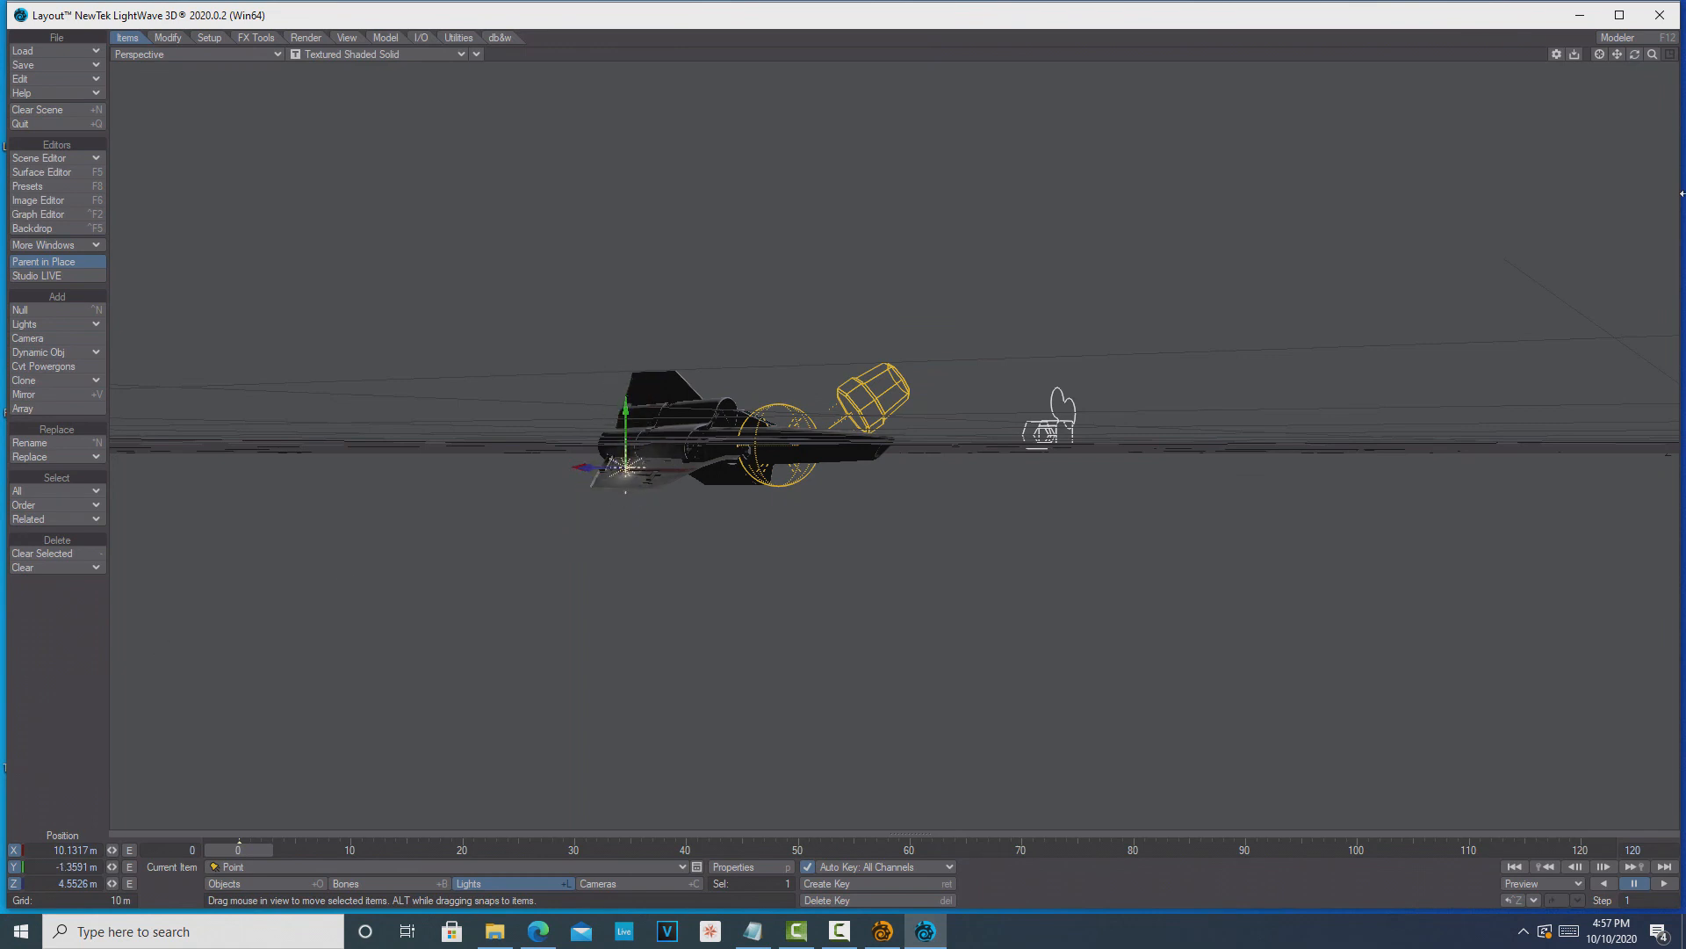
left_click_drag(1635, 54, 1658, 72)
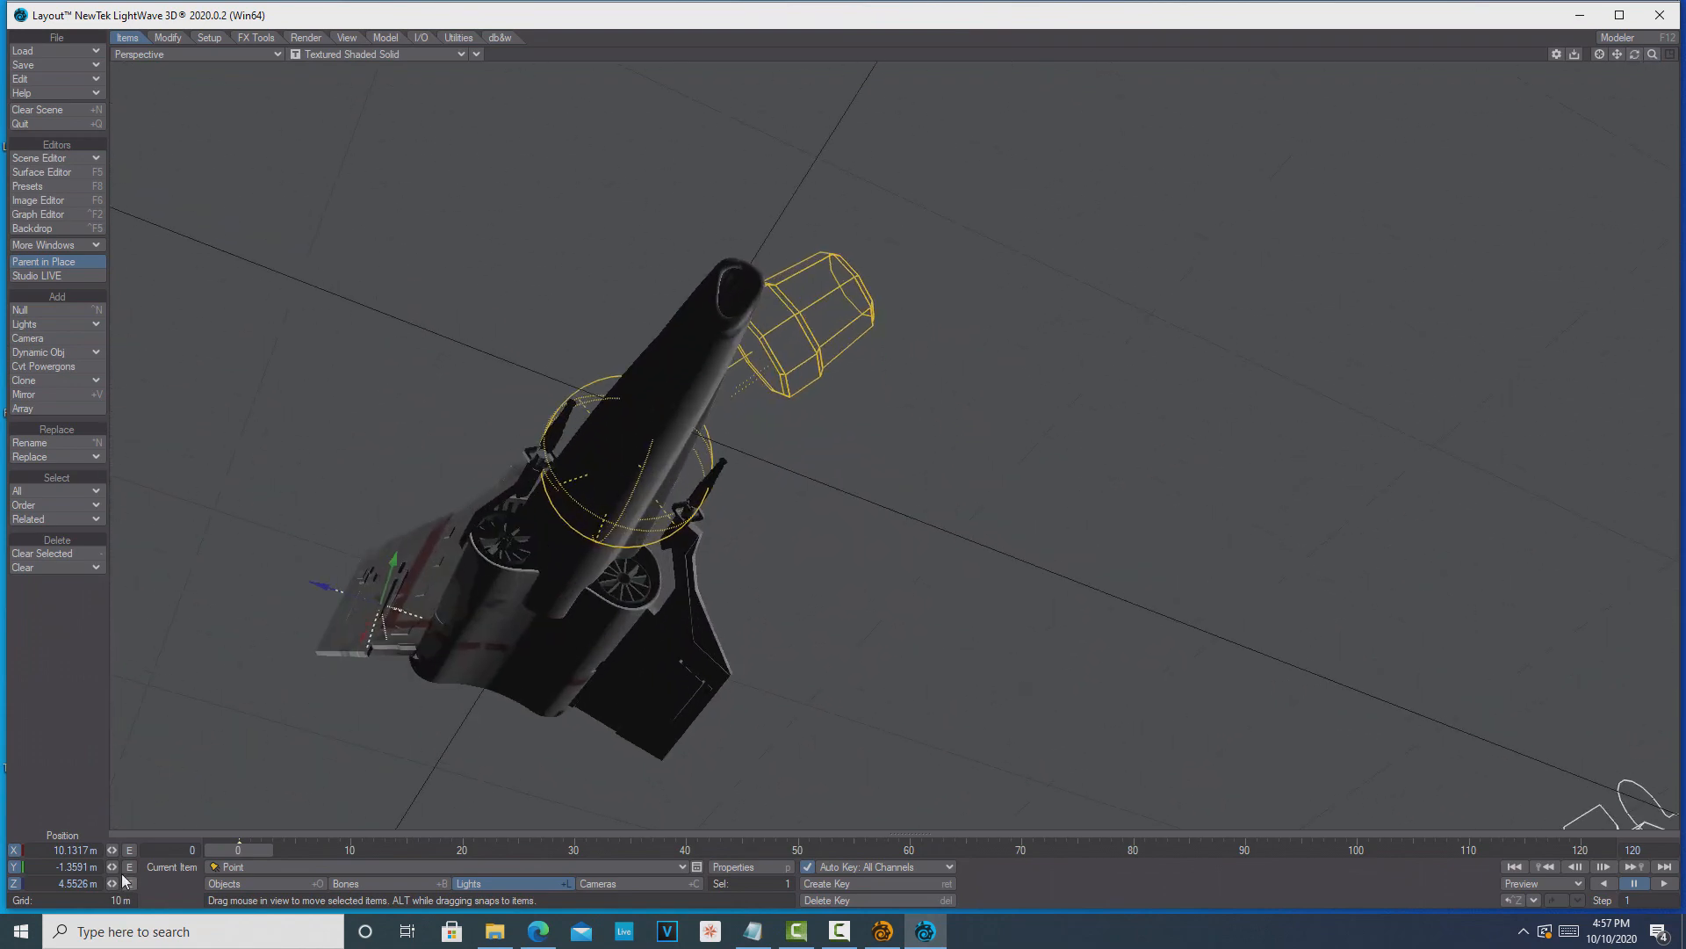
left_click_drag(112, 866, 90, 866)
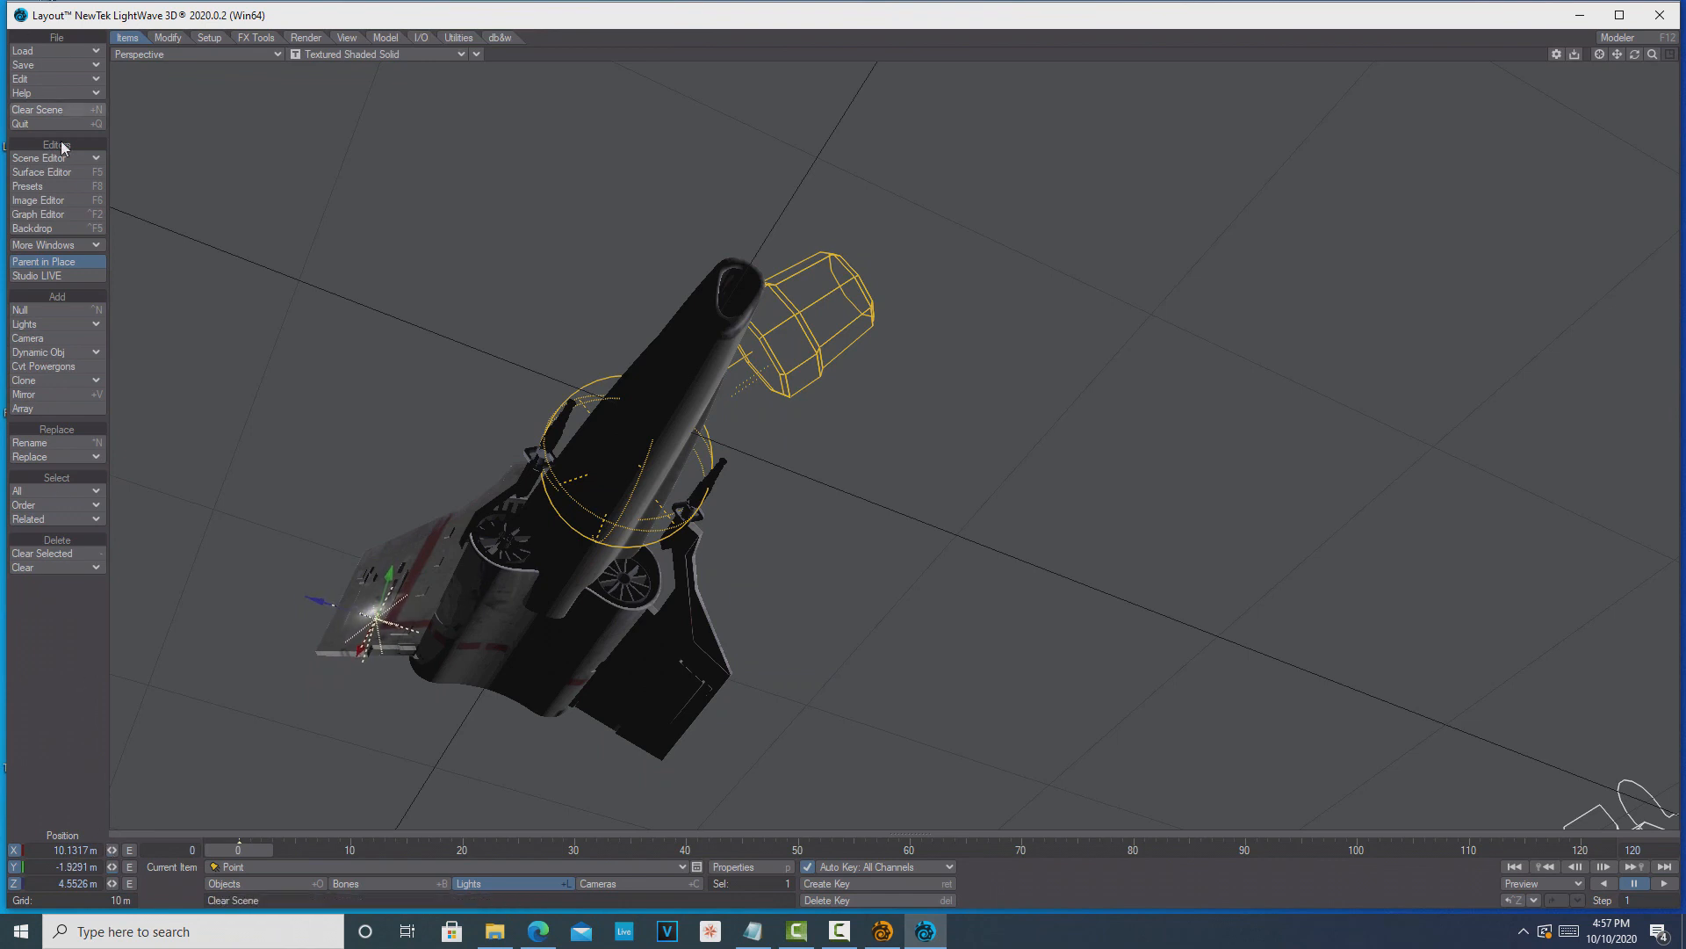
Step: Clone the wing light once and move the copy under the opposite wing, to about Z -4.28 m
left_click(70, 382)
left_click(71, 381)
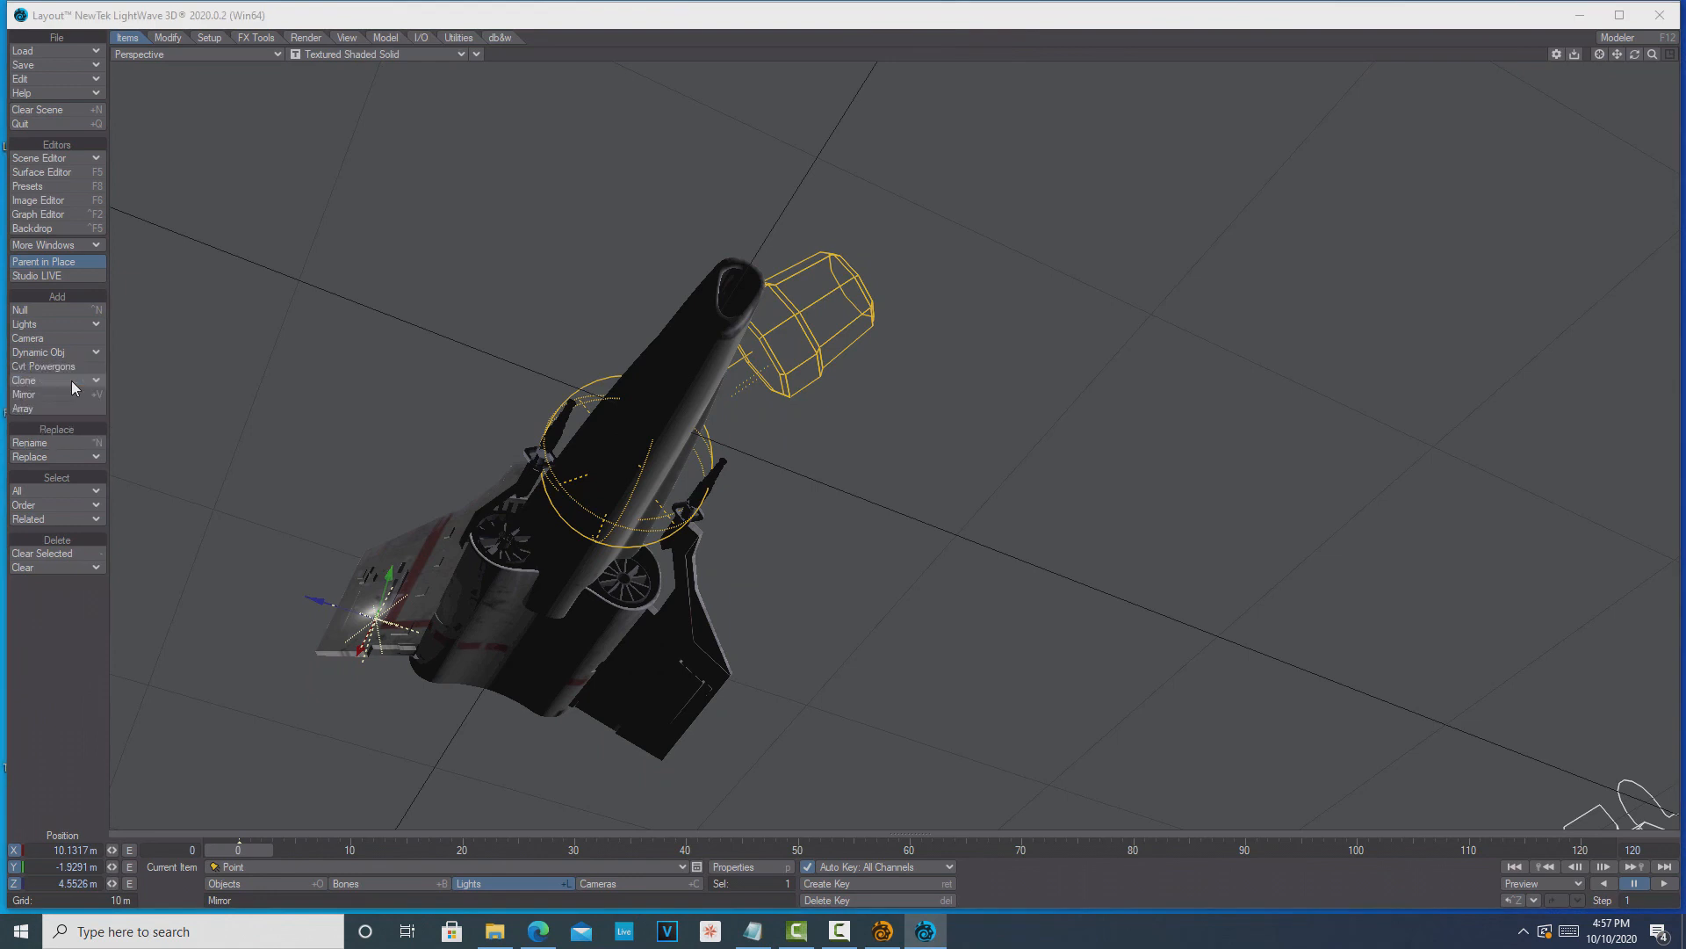
left_click(323, 93)
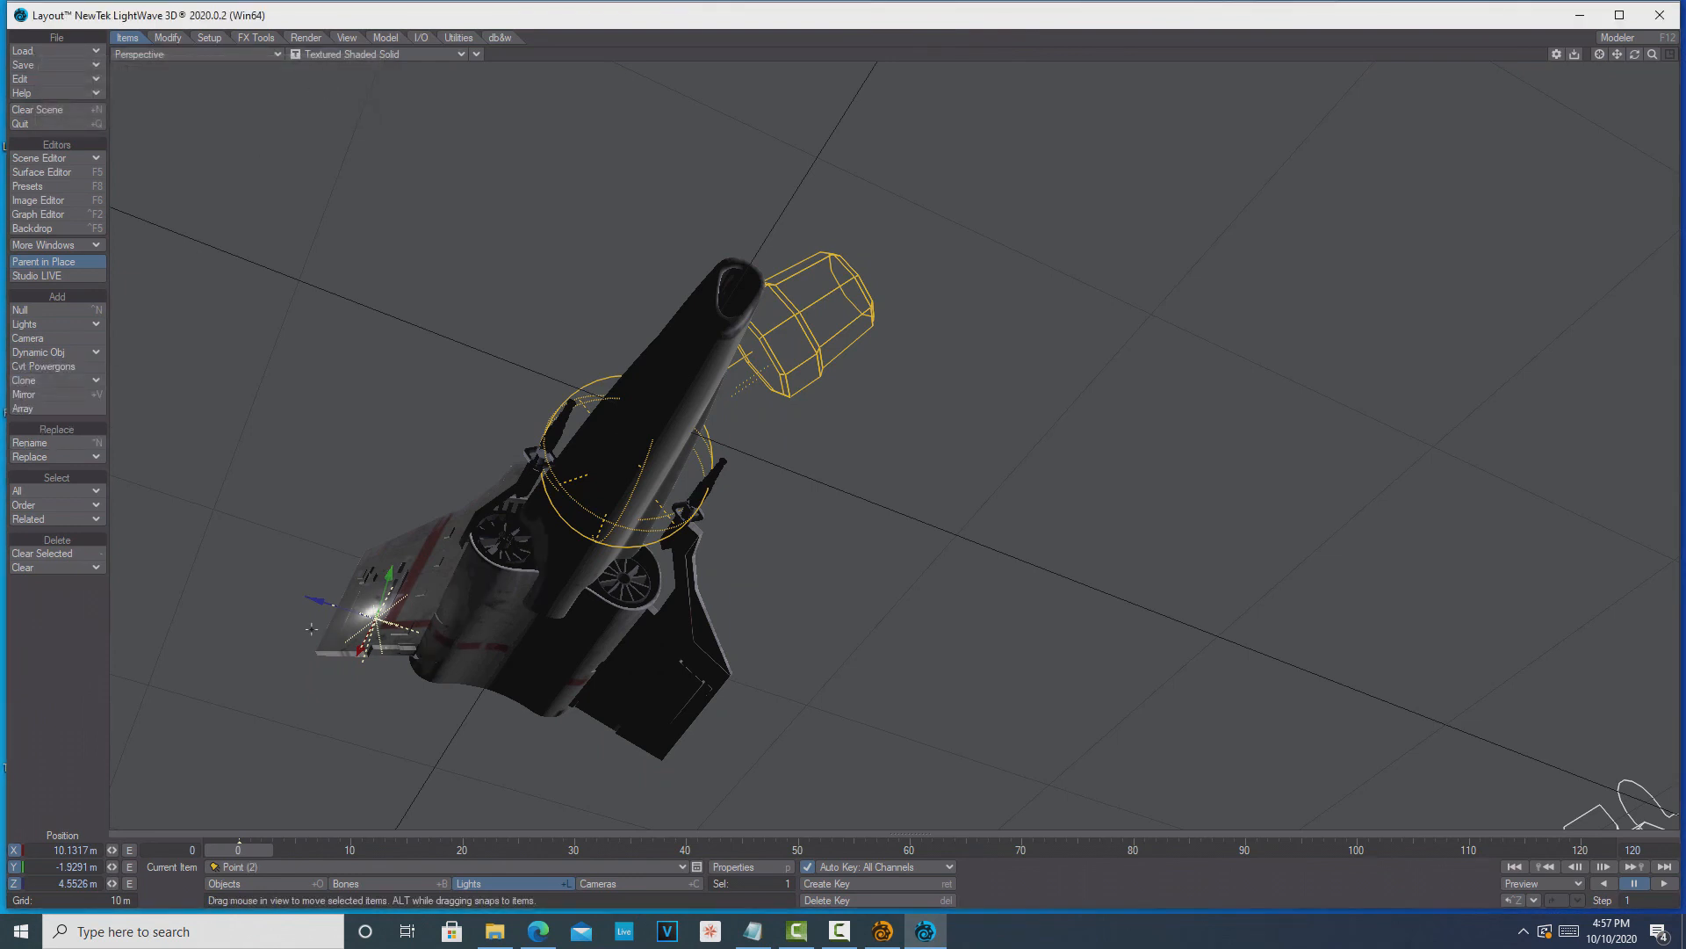
left_click_drag(324, 602, 582, 685)
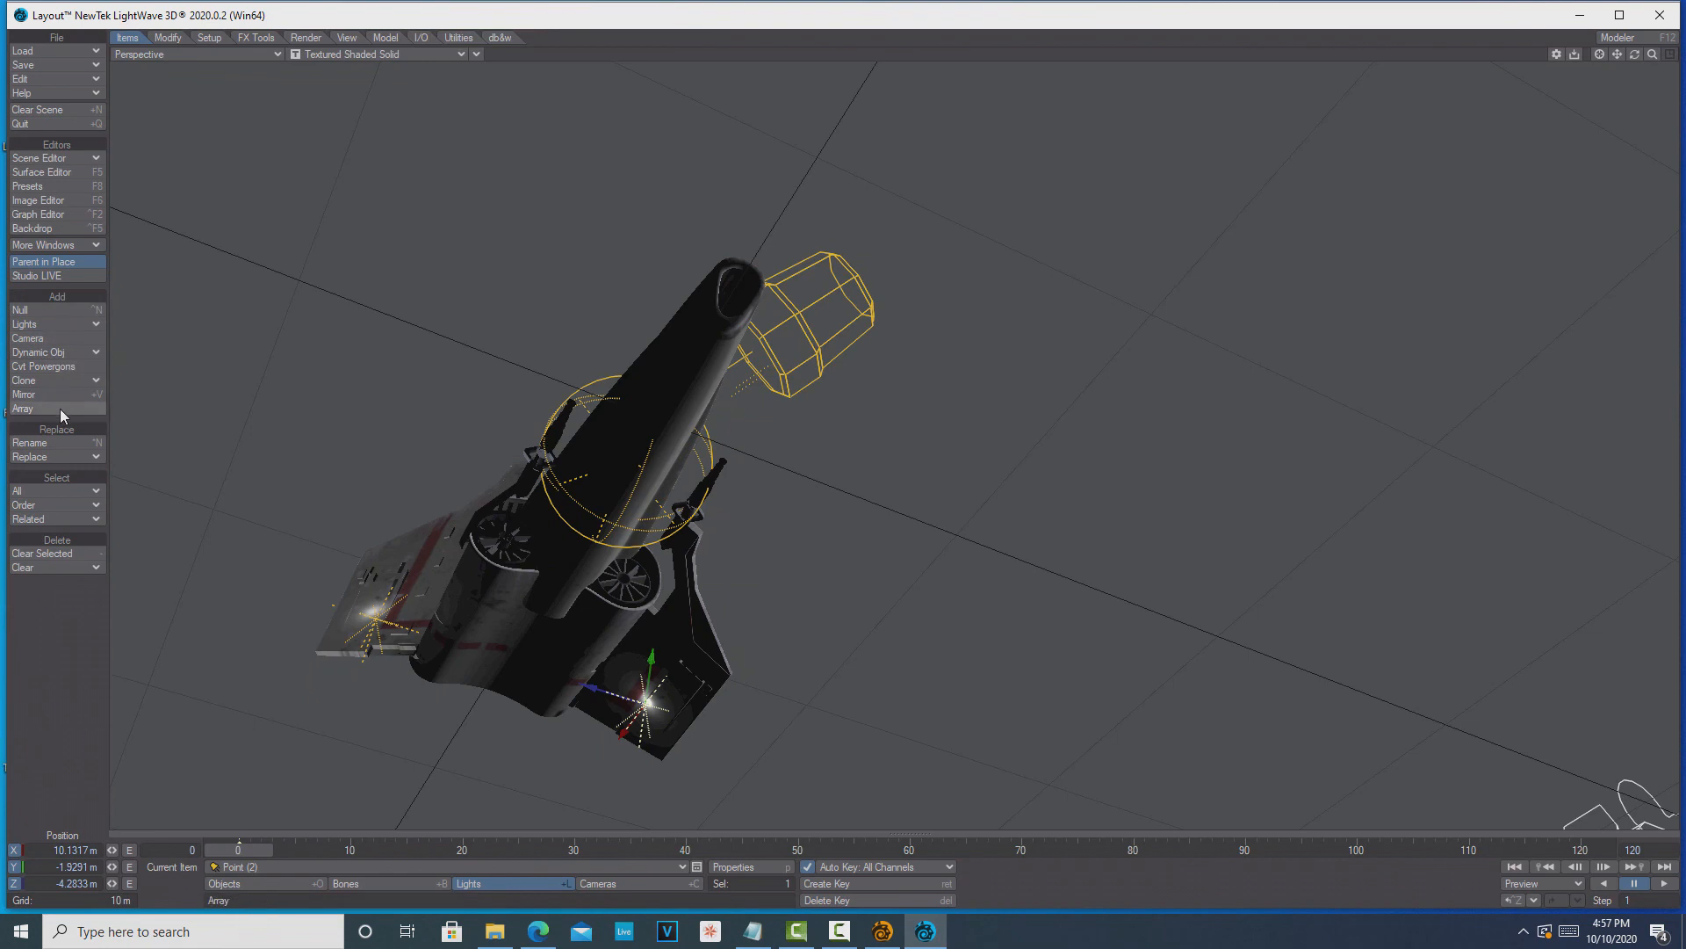
Step: Clone the second wing light once and raise the copy to about Y 1.29 m
left_click(59, 383)
left_click(61, 382)
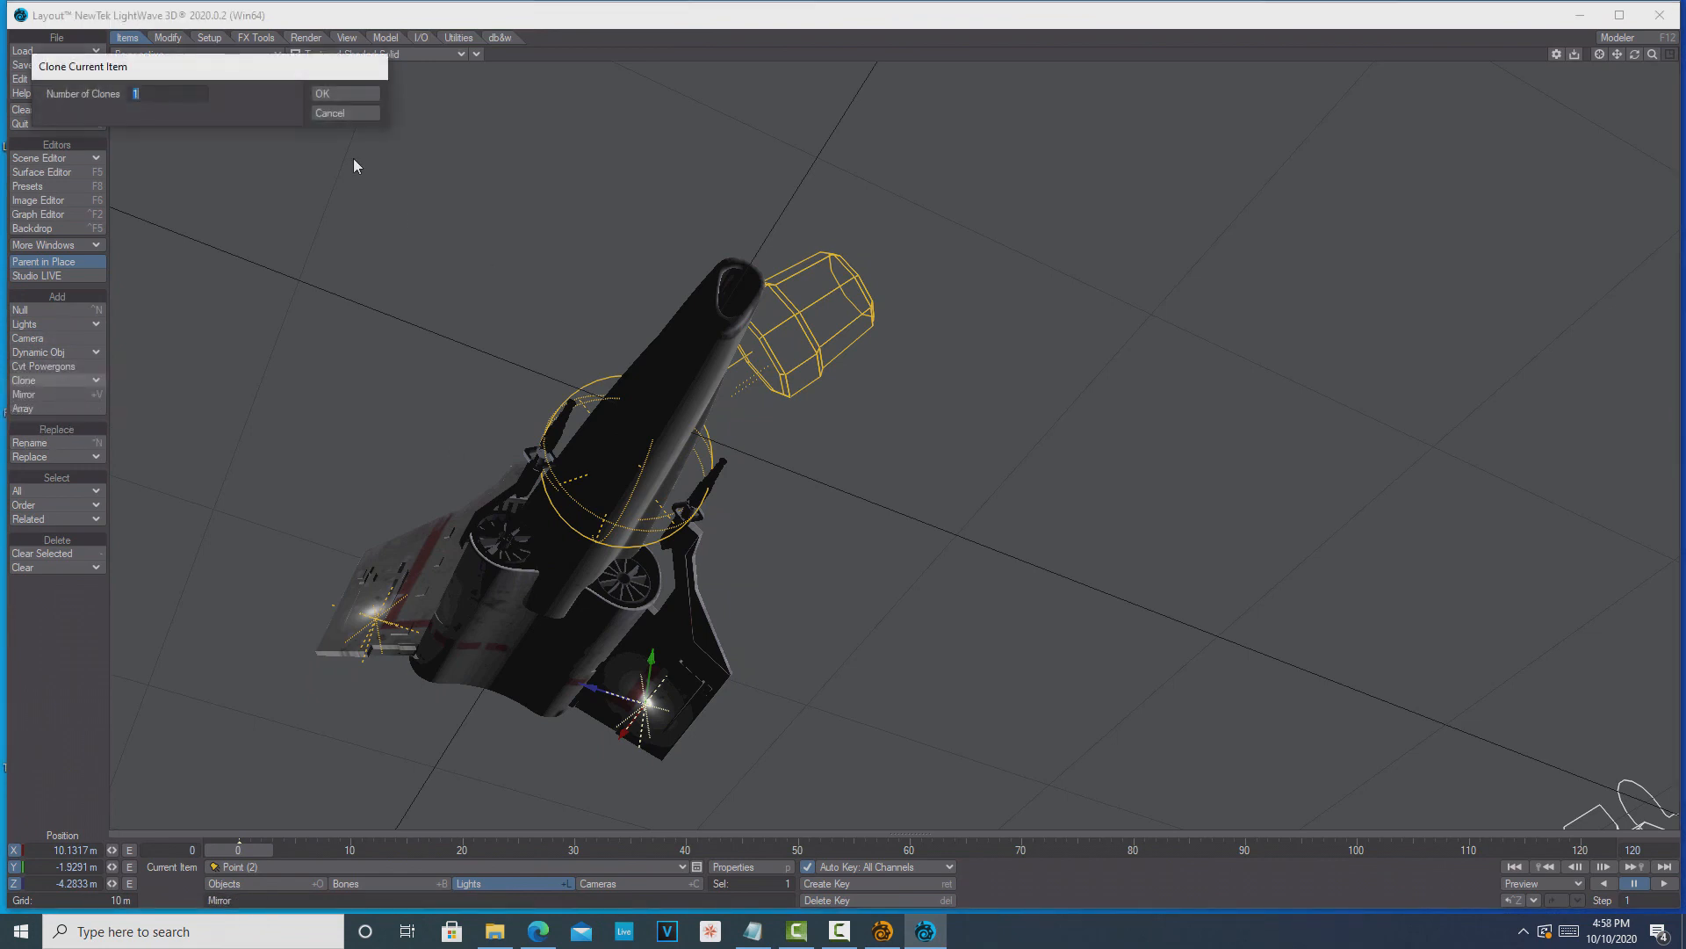
left_click(357, 93)
left_click_drag(651, 661, 704, 279)
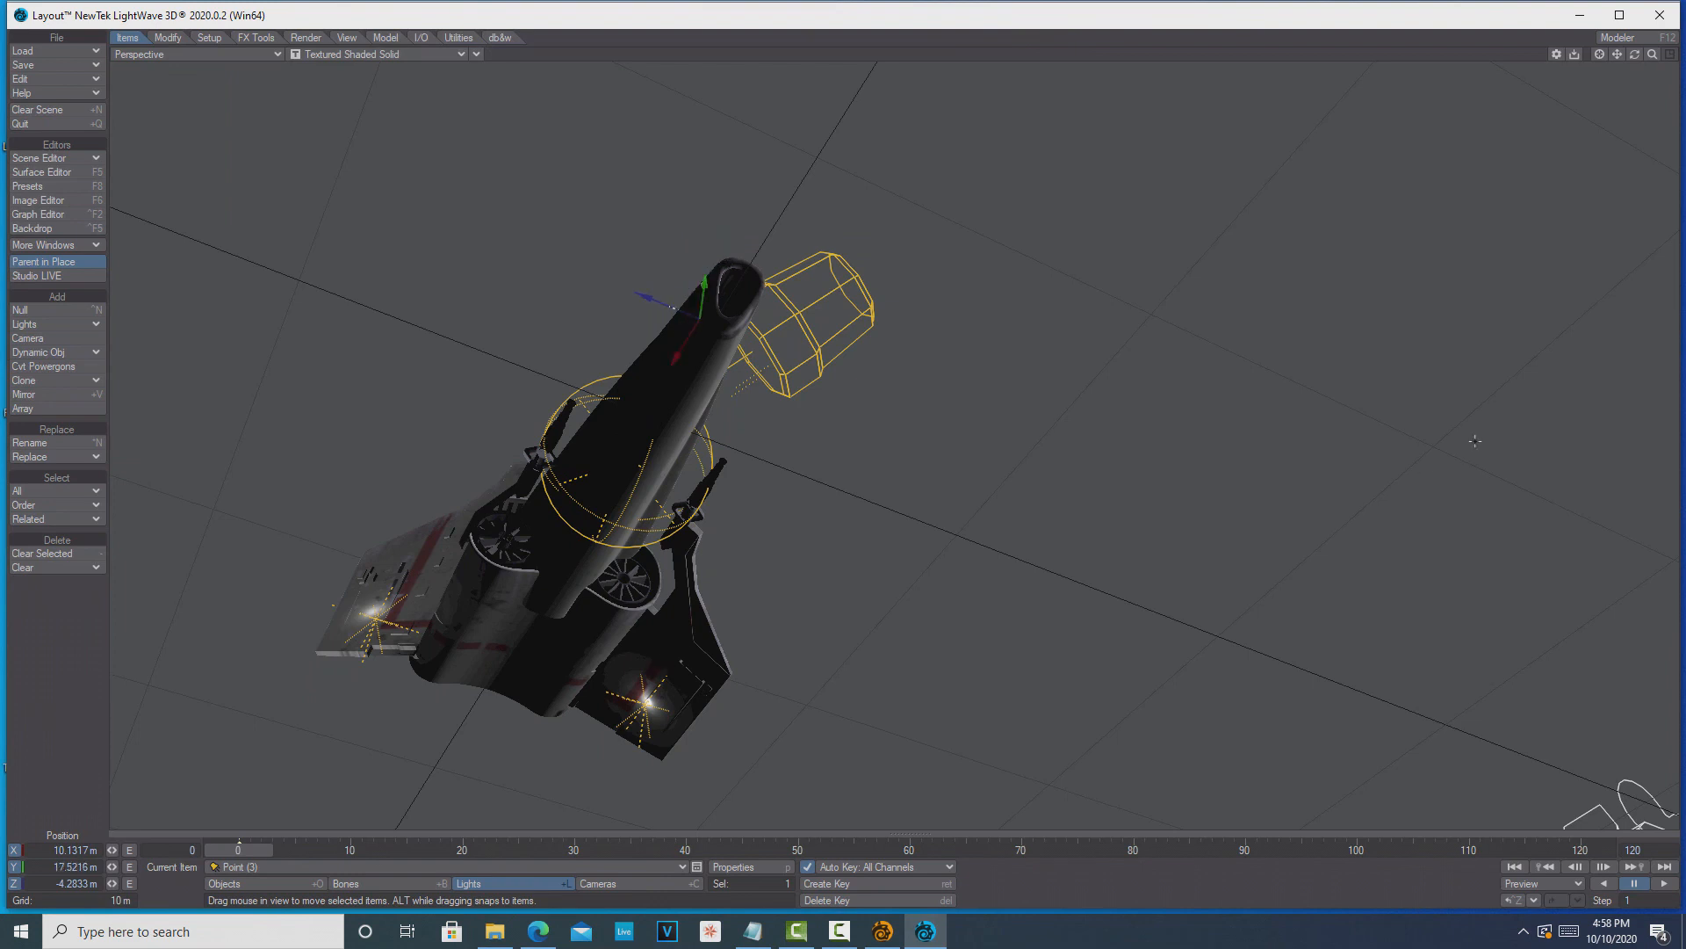
left_click_drag(1635, 54, 1632, 163)
left_click_drag(689, 103, 672, 449)
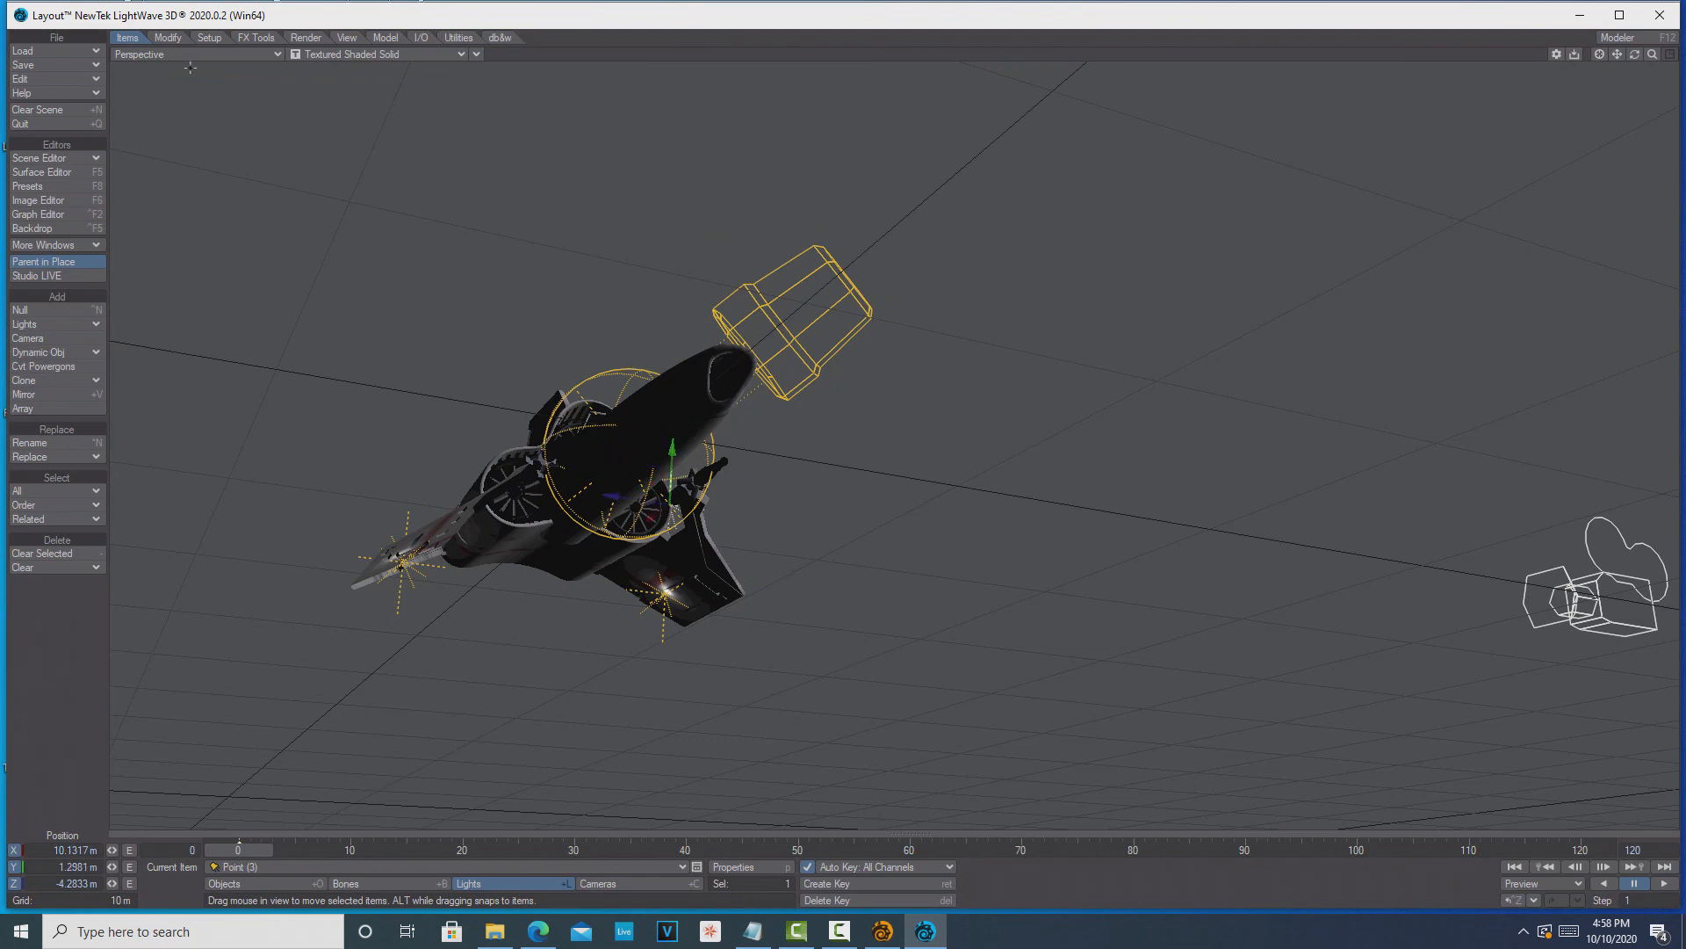
Step: Move the third point light beneath the fuselage between the wings, to about Y -0.81 m and Z -0.49 m
left_click(260, 54)
left_click(246, 40)
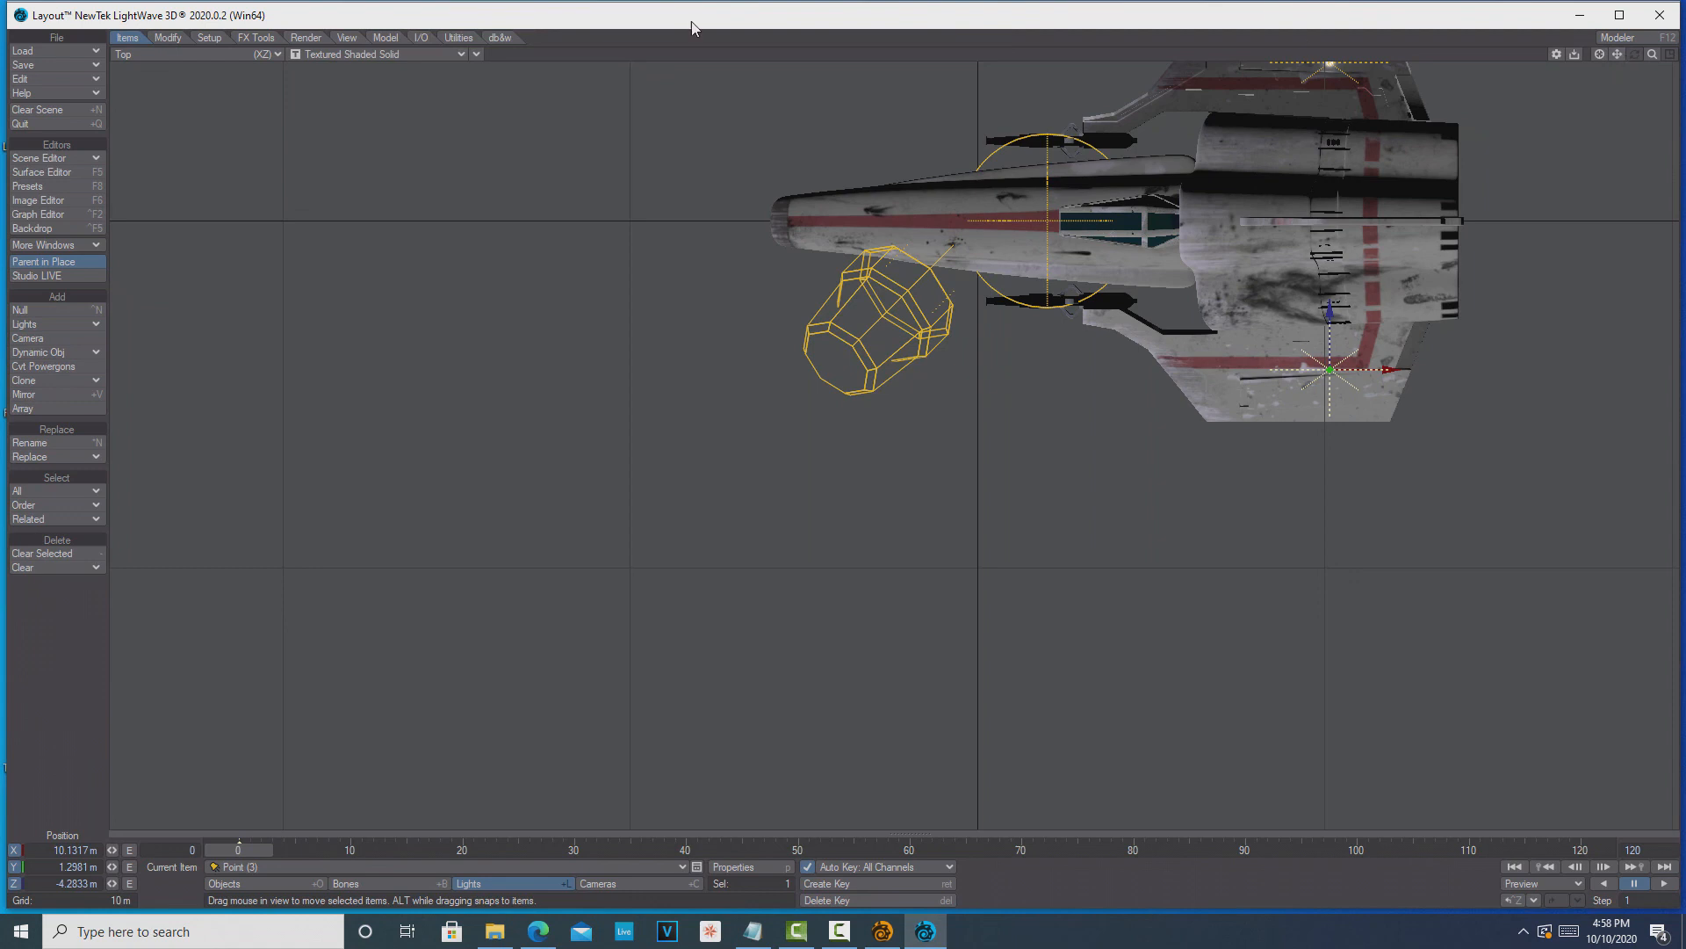
left_click(264, 54)
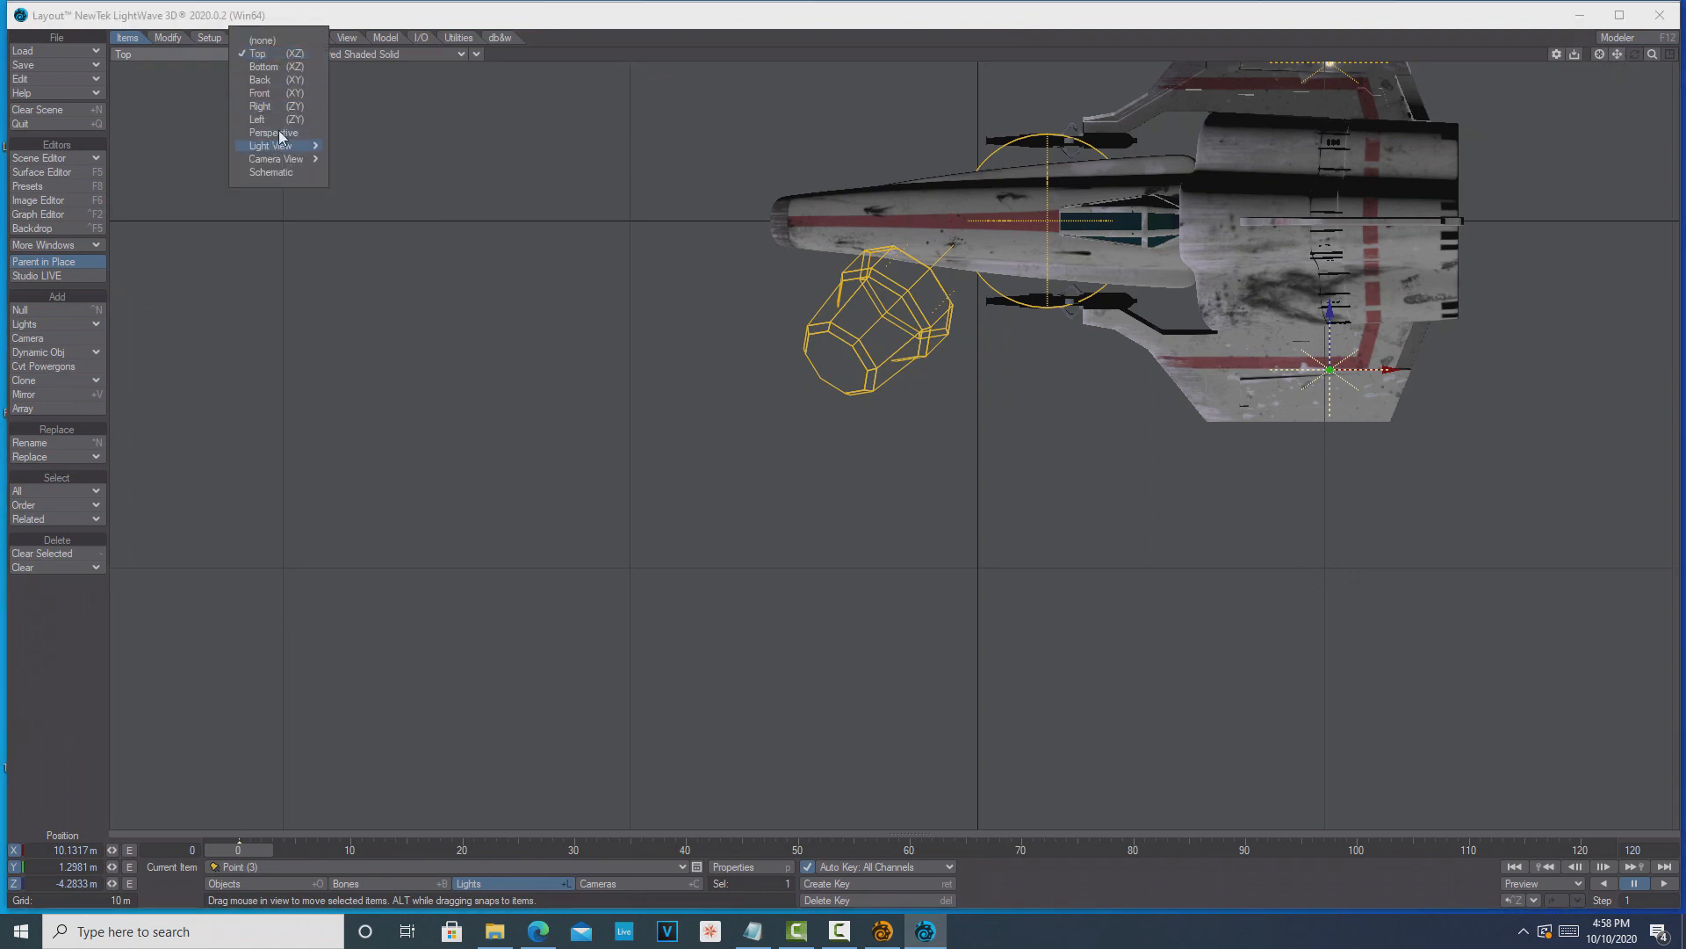
left_click(274, 133)
left_click_drag(672, 449, 674, 405)
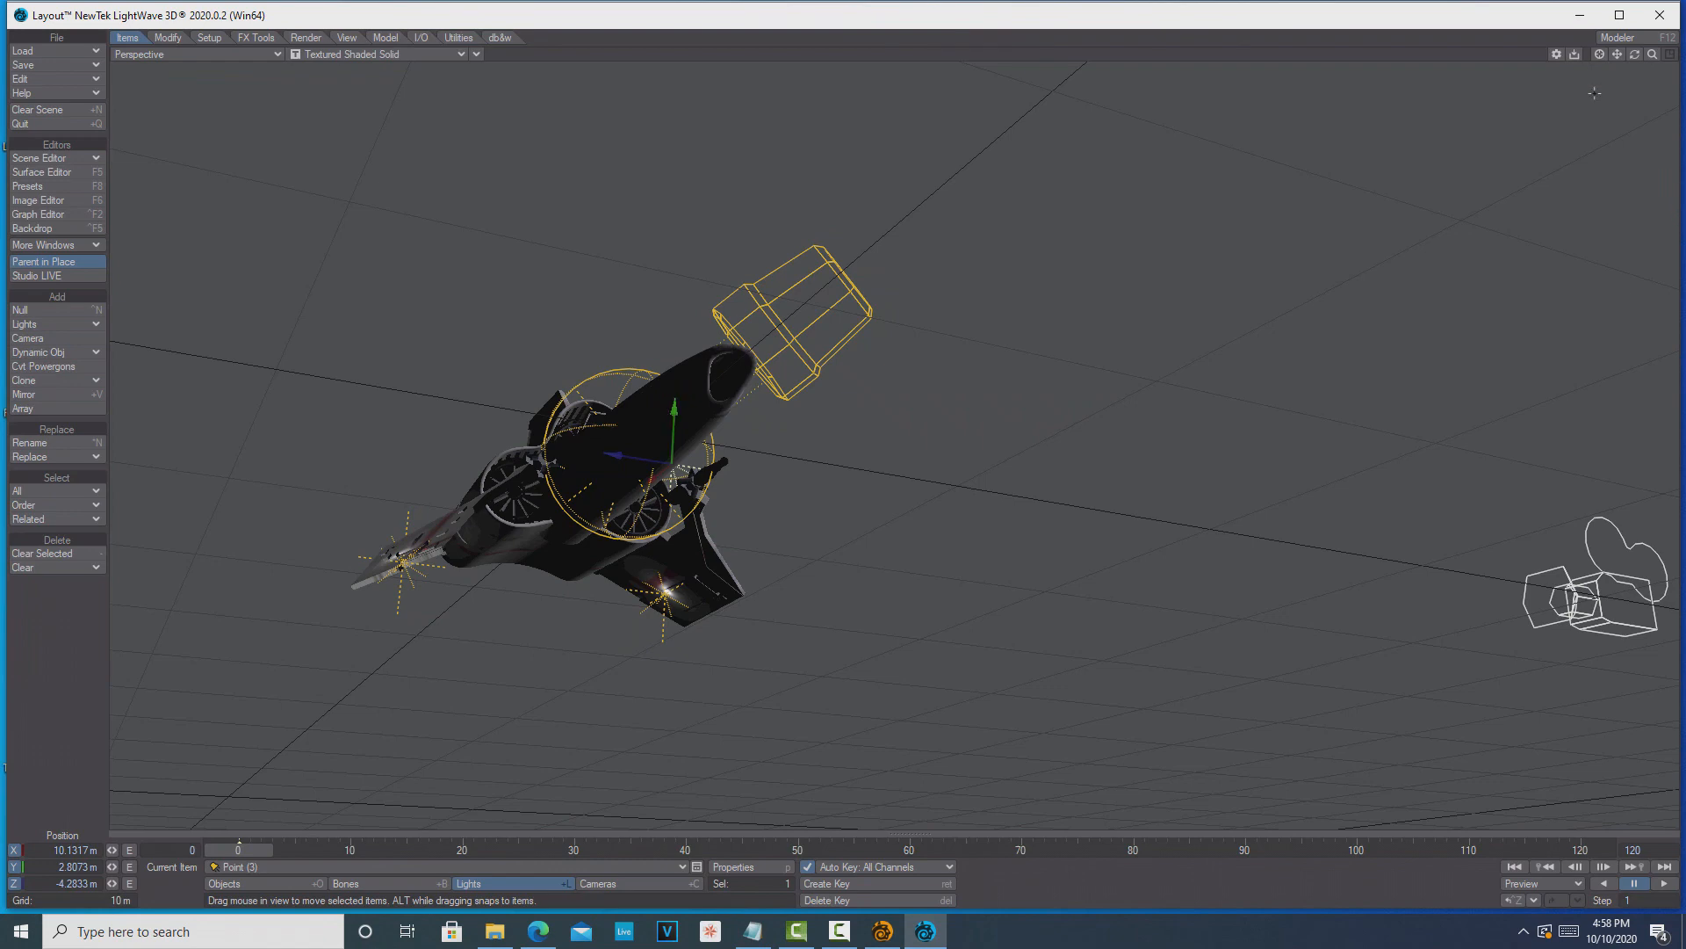
left_click_drag(1635, 55, 1546, 59)
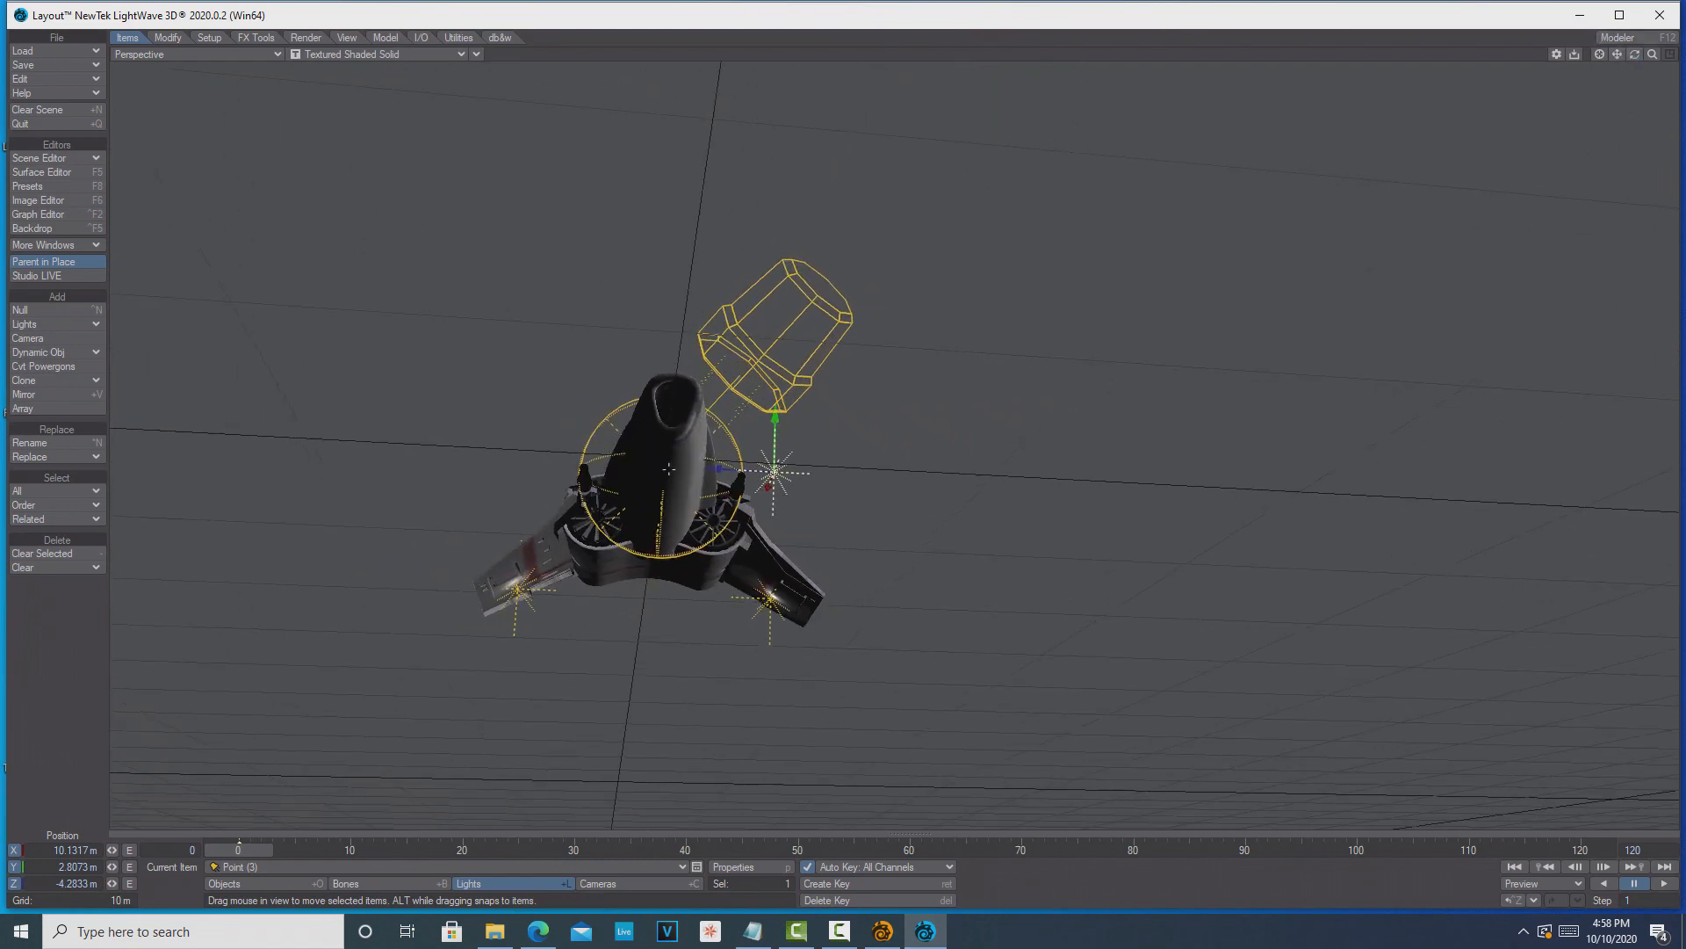
left_click_drag(773, 472, 702, 440)
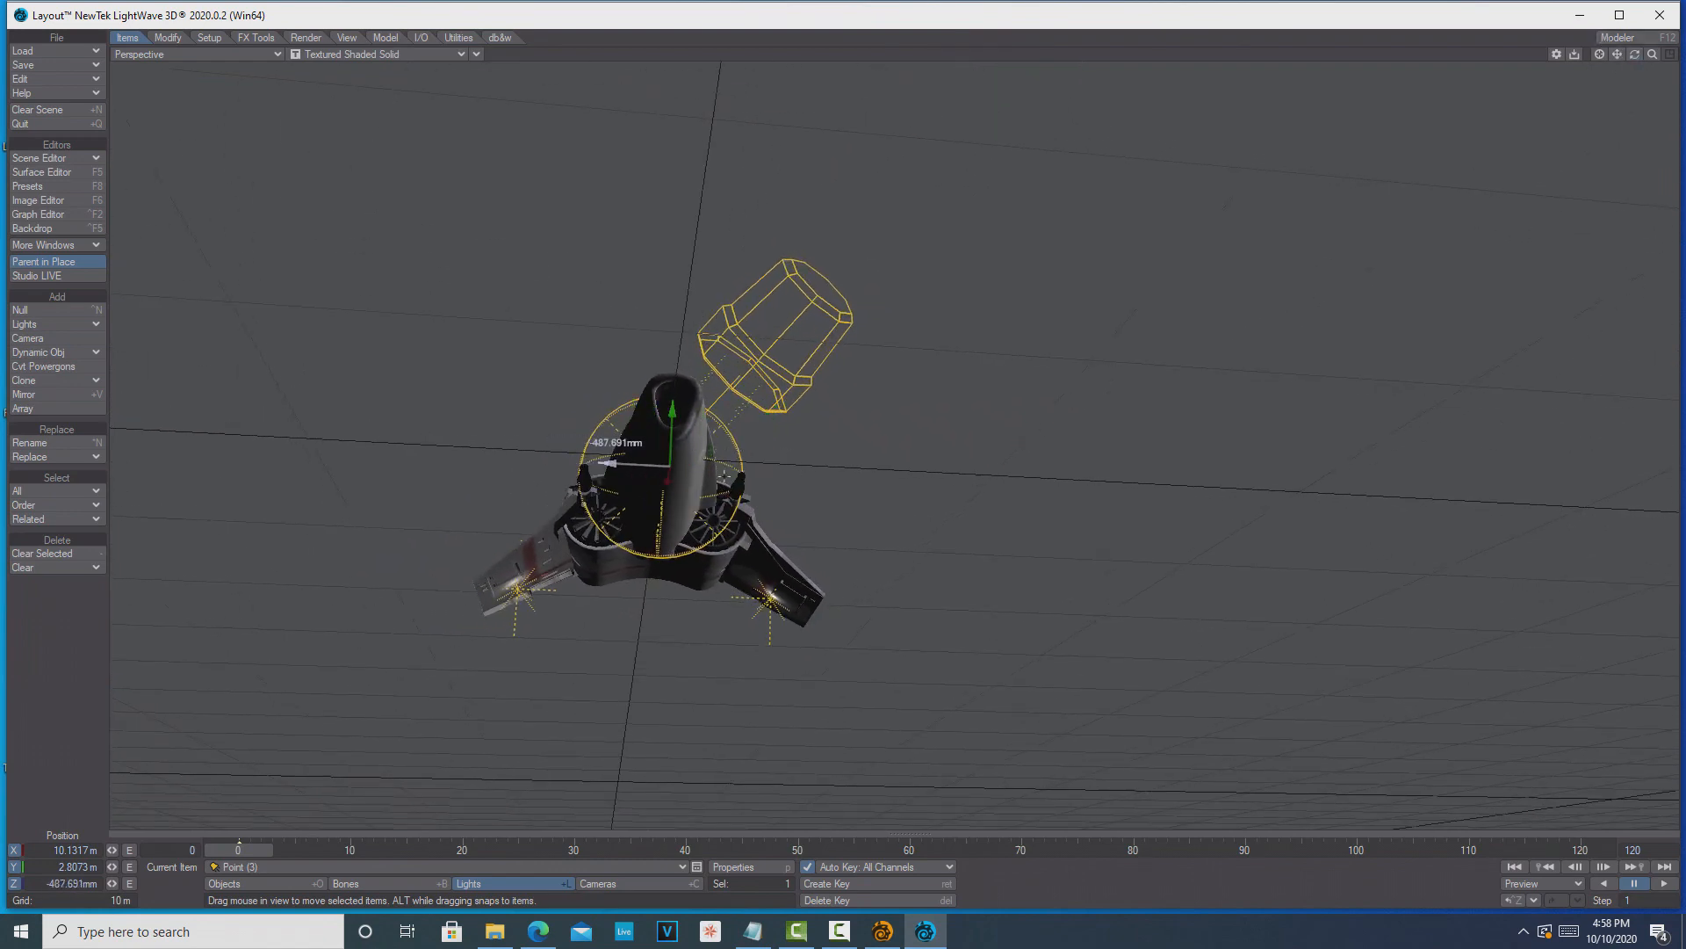
left_click_drag(682, 423, 666, 569)
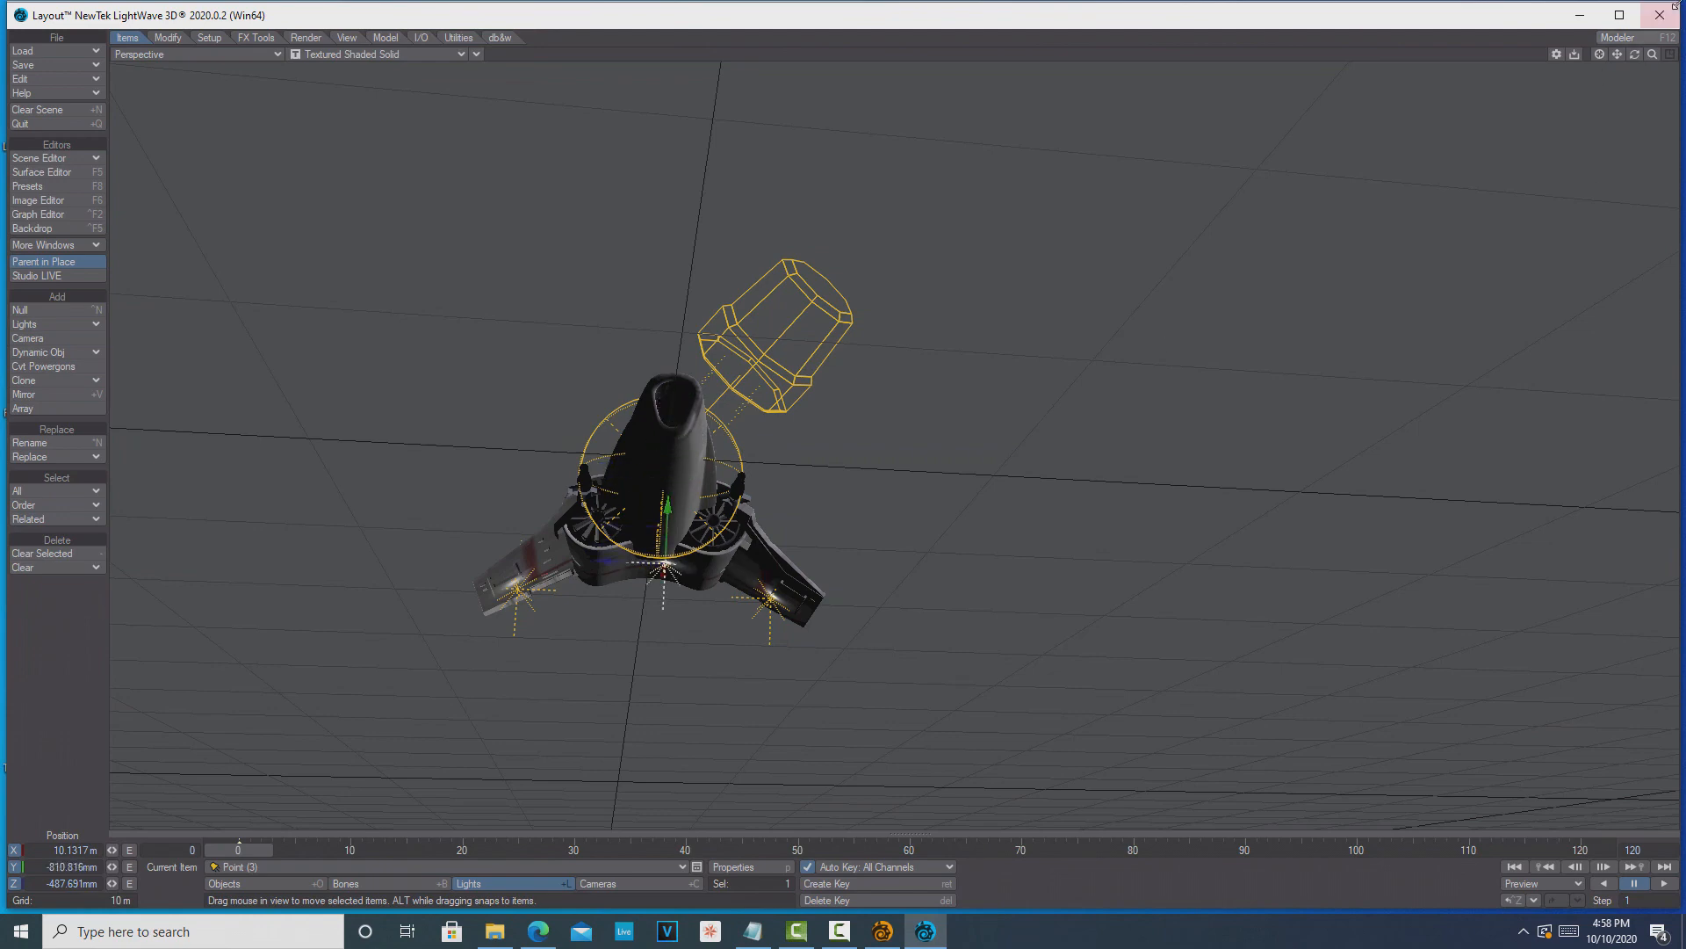
Step: Shift the third point light forward under the nose, to about X -3.24 m, Y -1.37 m and Z 0.47 m
left_click_drag(1634, 54, 546, 419)
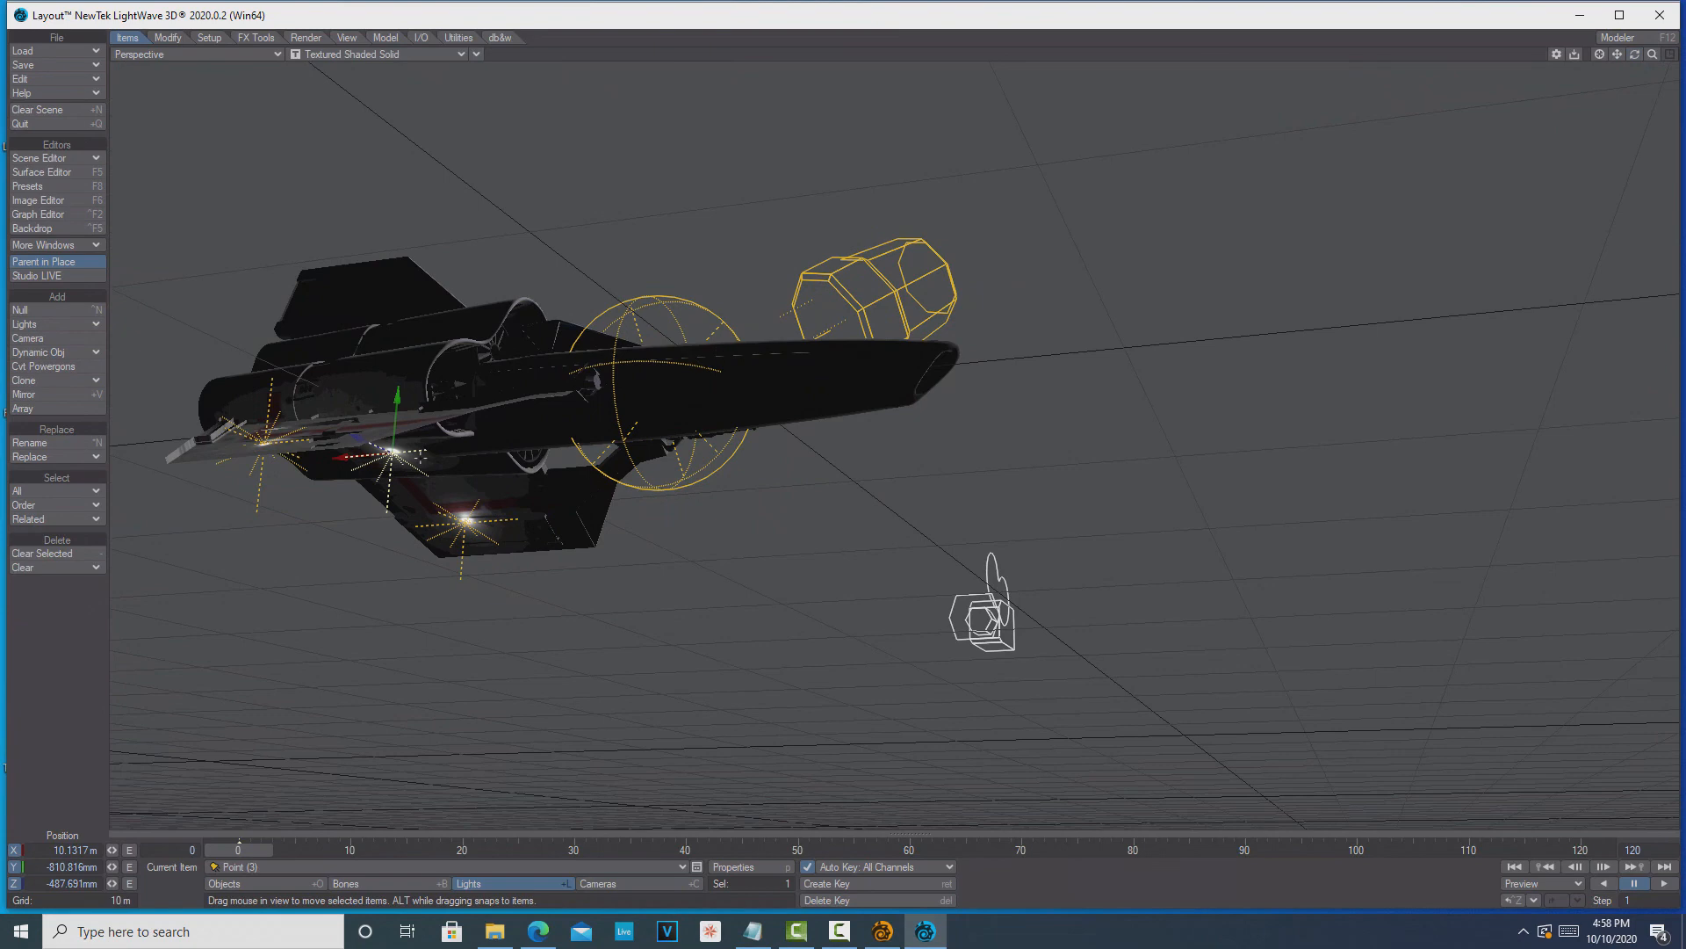
left_click_drag(336, 461, 1309, 180)
left_click_drag(1635, 55, 1494, 62)
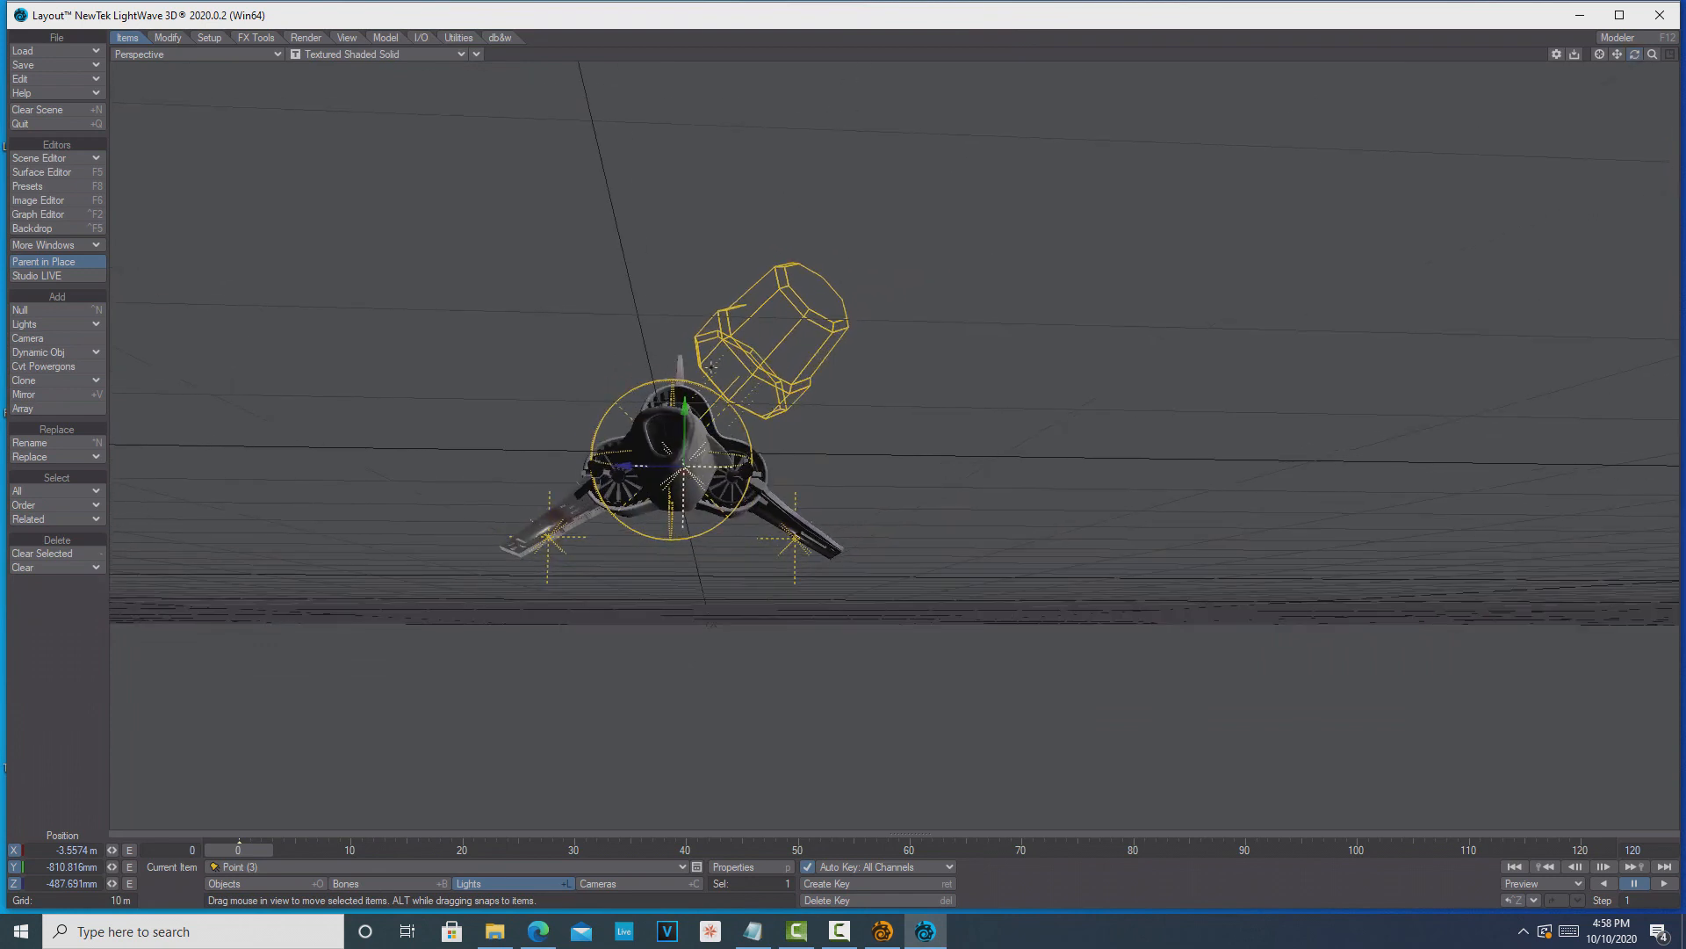
left_click_drag(626, 466, 587, 465)
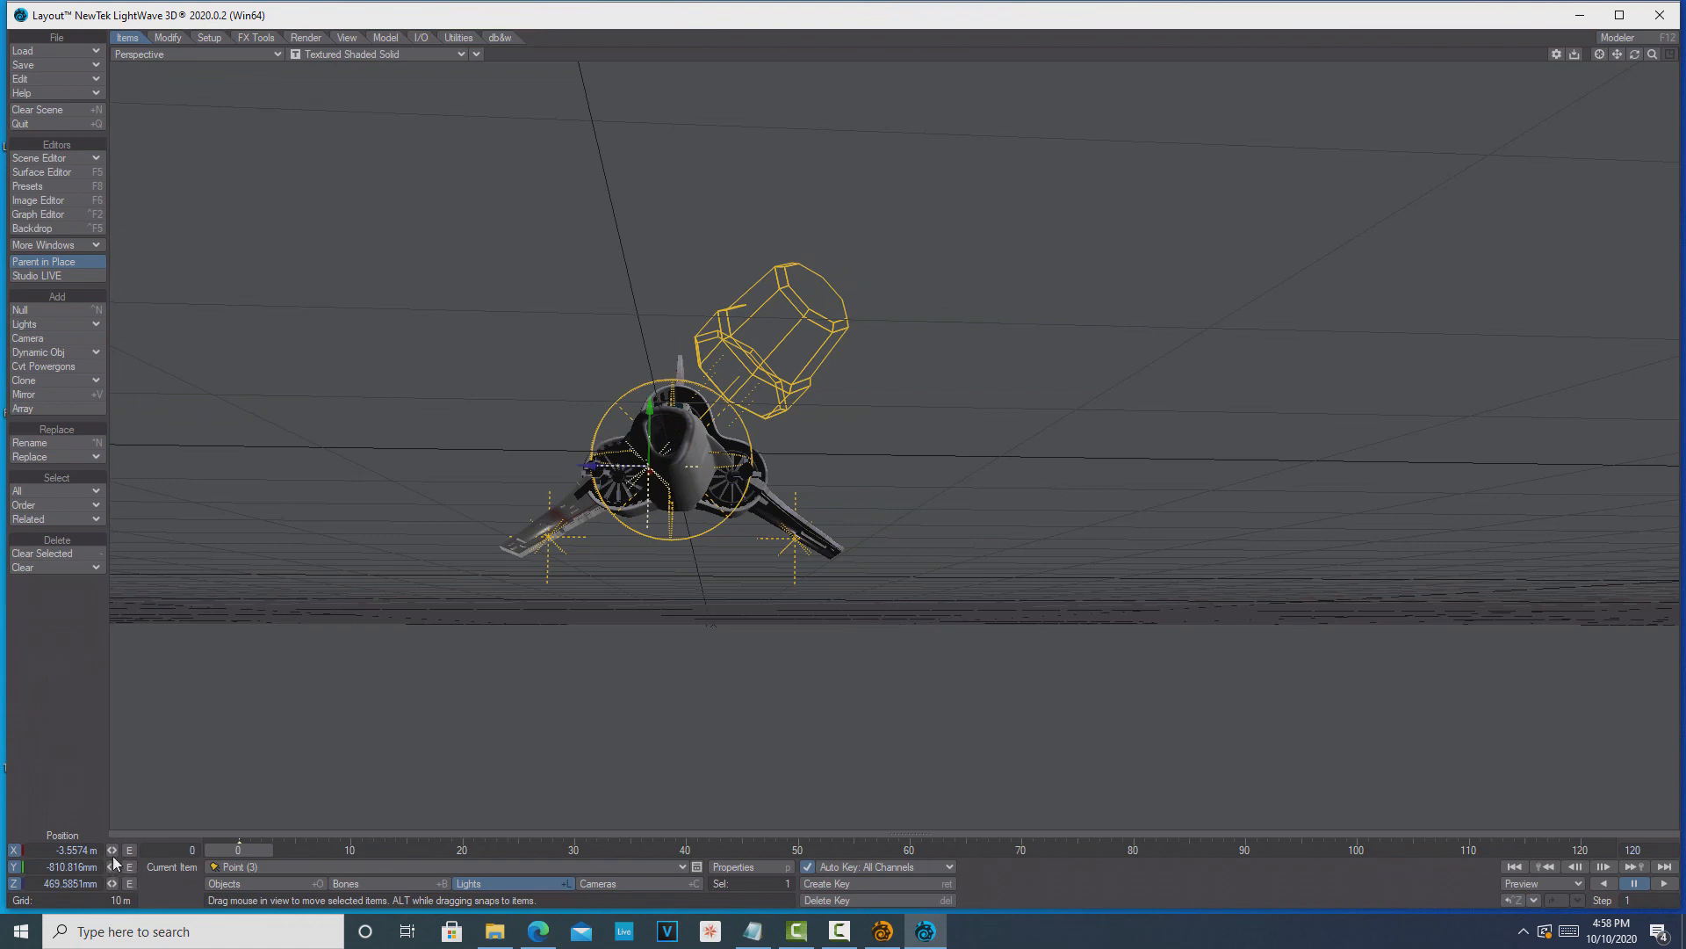
mouse_move(112, 851)
left_mouse_down()
mouse_move(180, 850)
mouse_move(91, 850)
mouse_move(117, 850)
mouse_move(103, 866)
left_mouse_up()
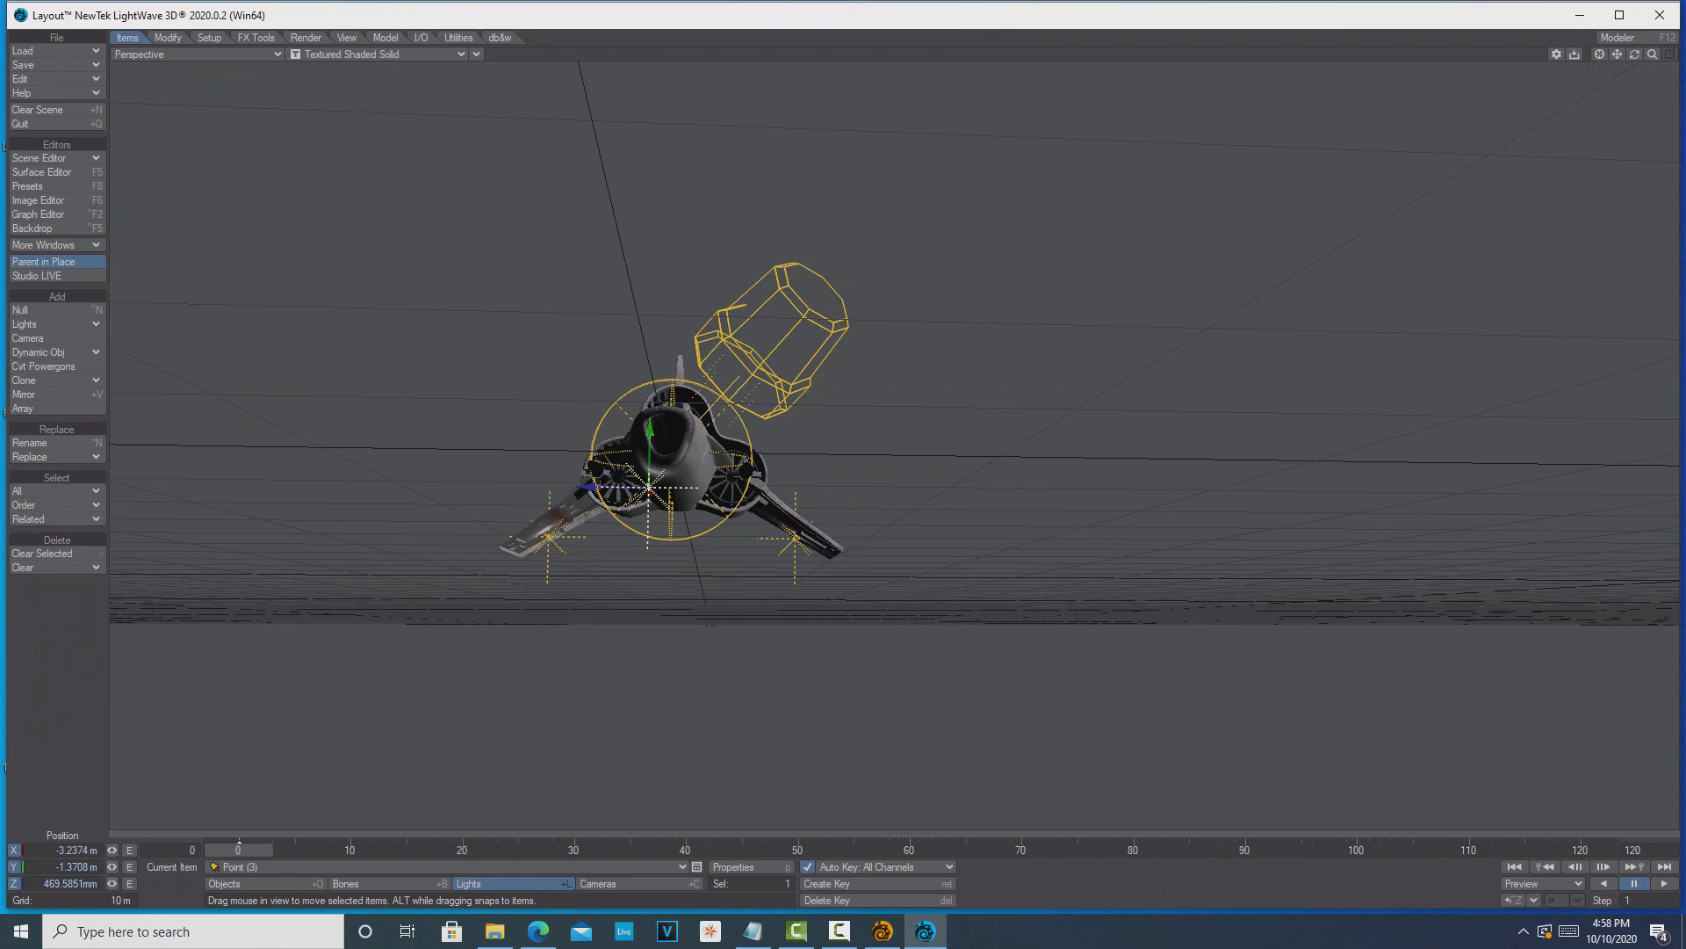
Step: Fine-tune the third point light under the nose to about Y -1.11 m and Z 29.6 mm
left_click_drag(112, 884, 101, 884)
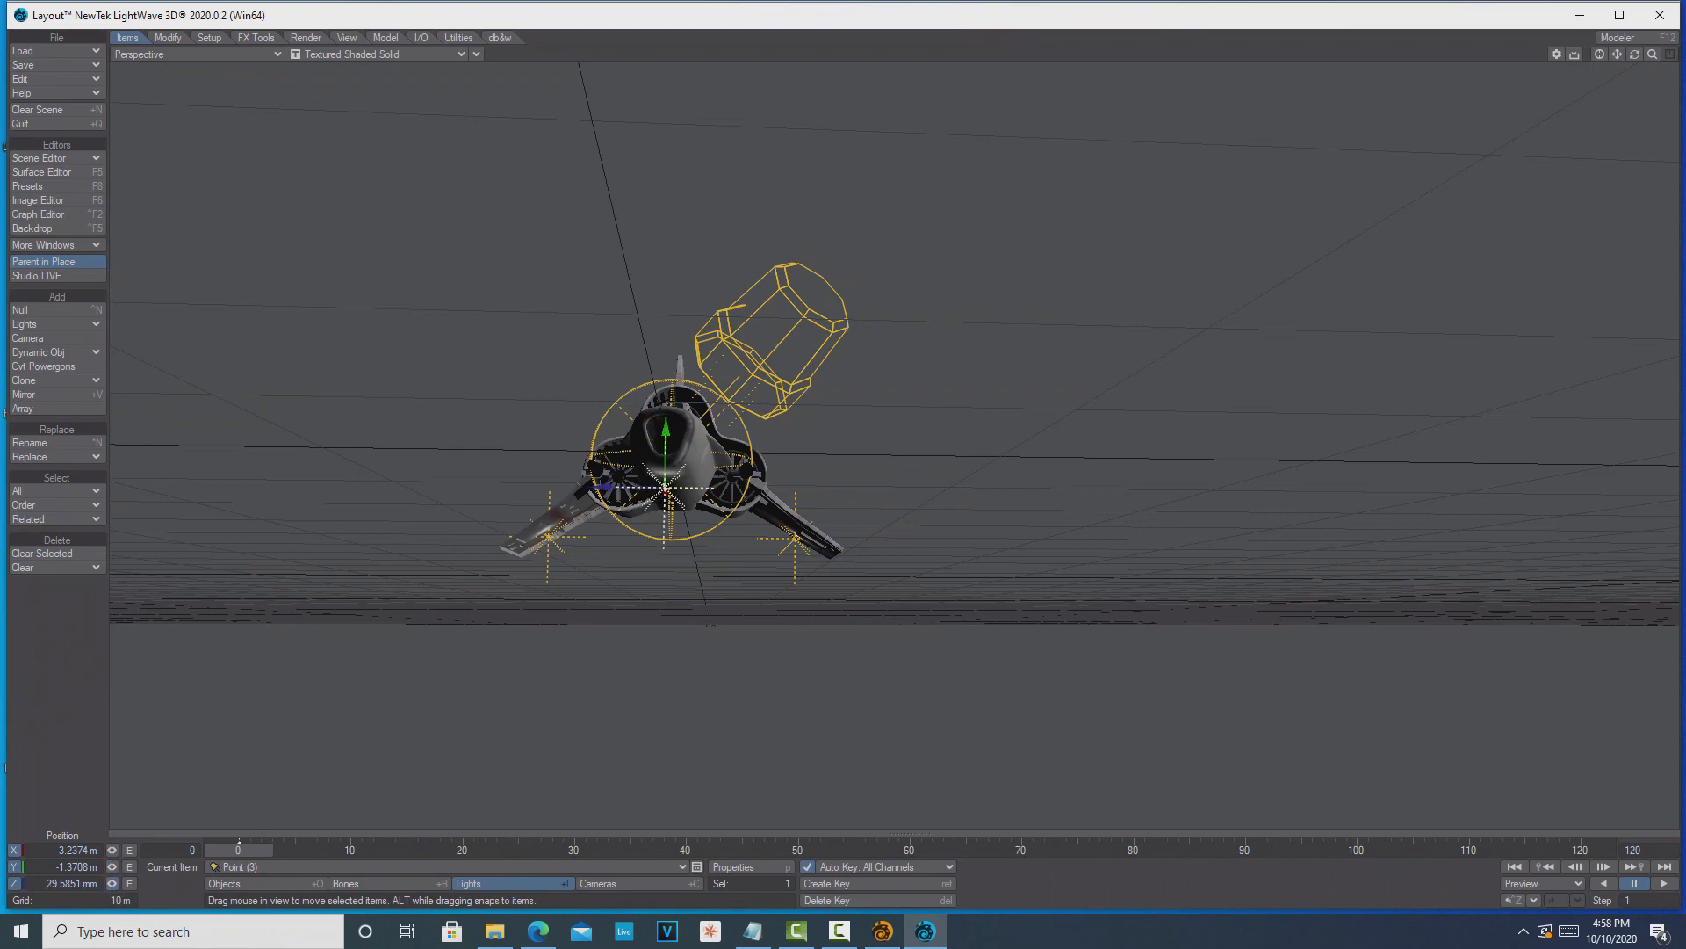
left_click_drag(1635, 54, 1680, 165)
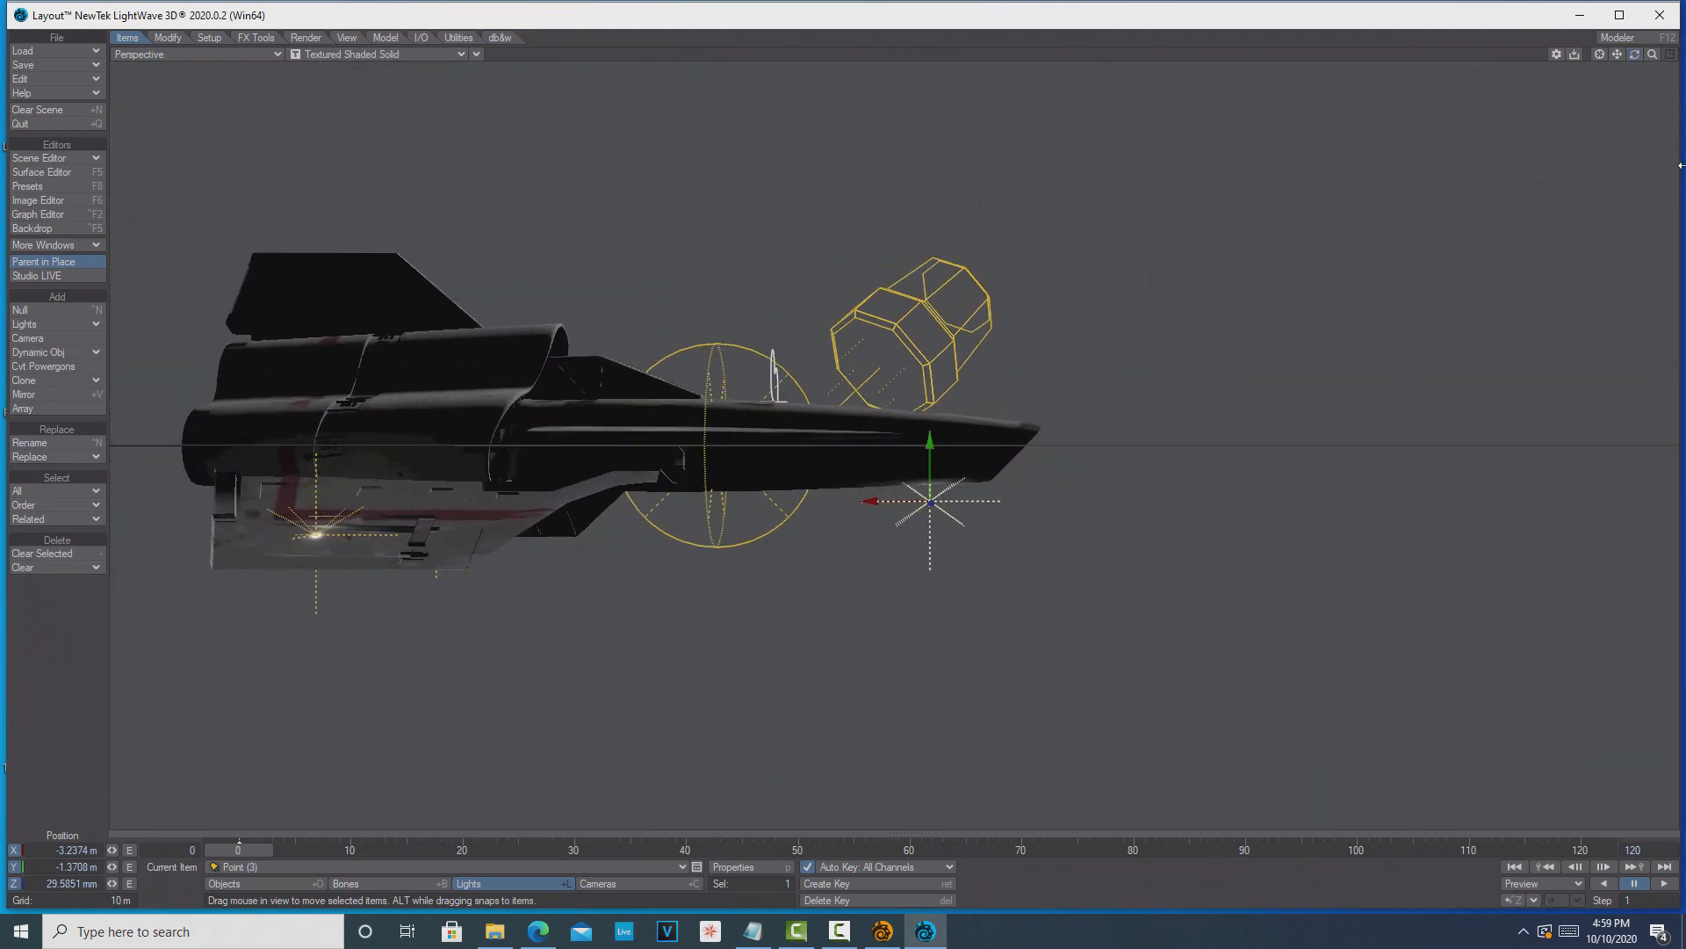
left_click_drag(929, 443, 928, 426)
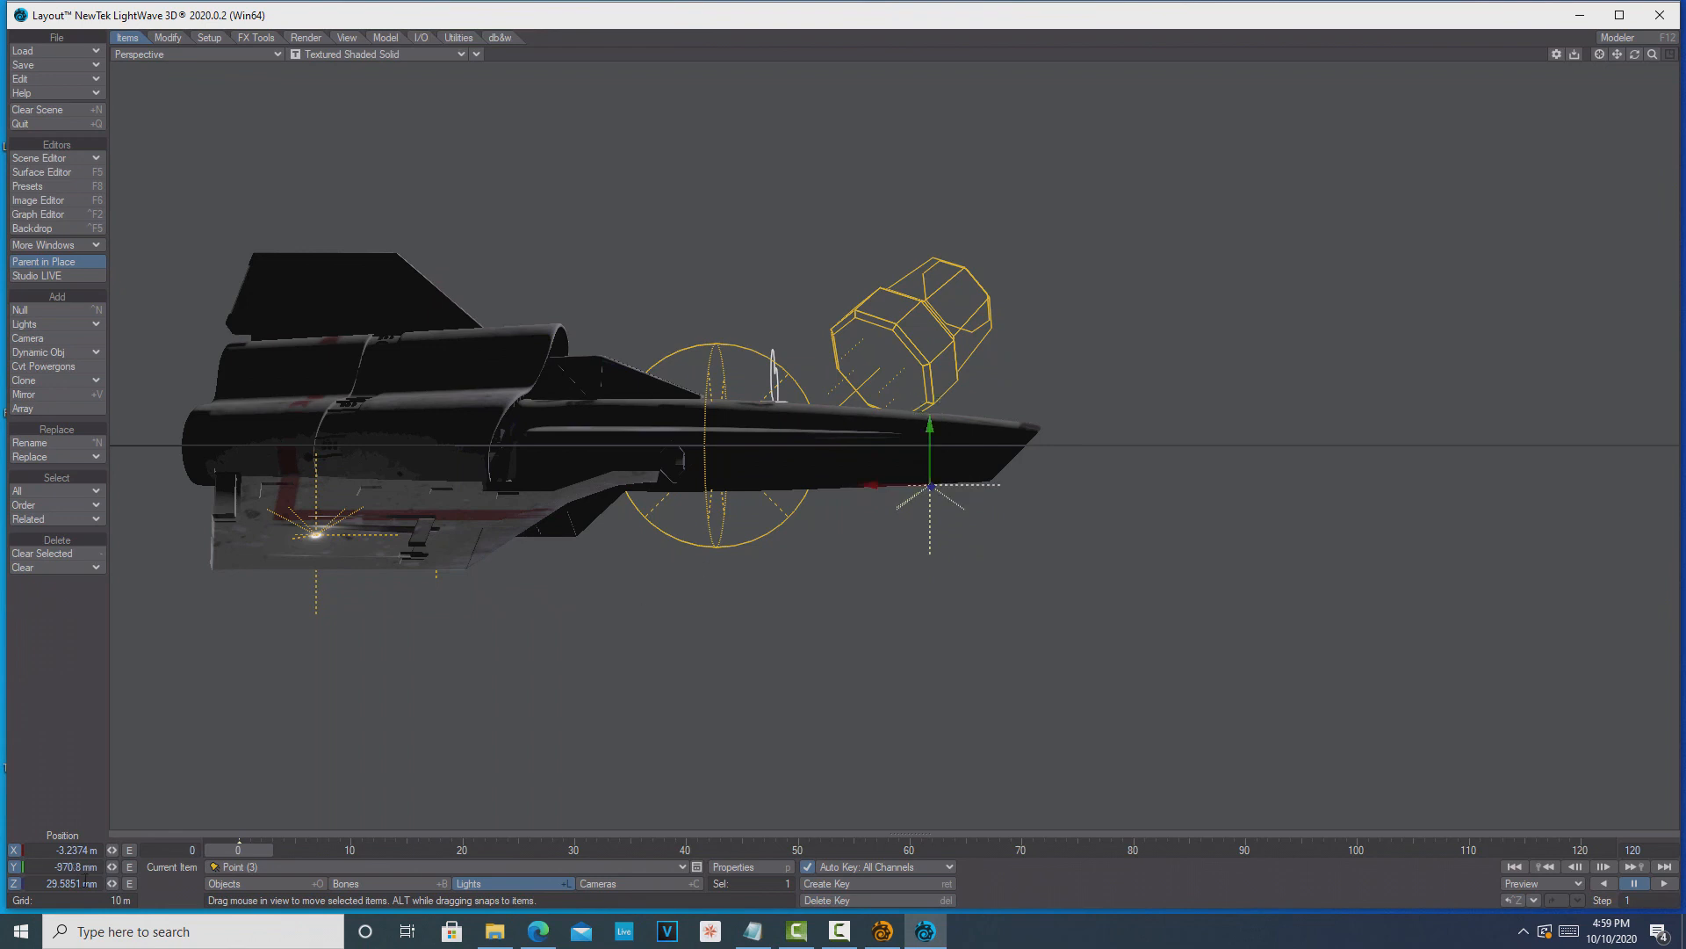
left_click_drag(114, 867, 107, 869)
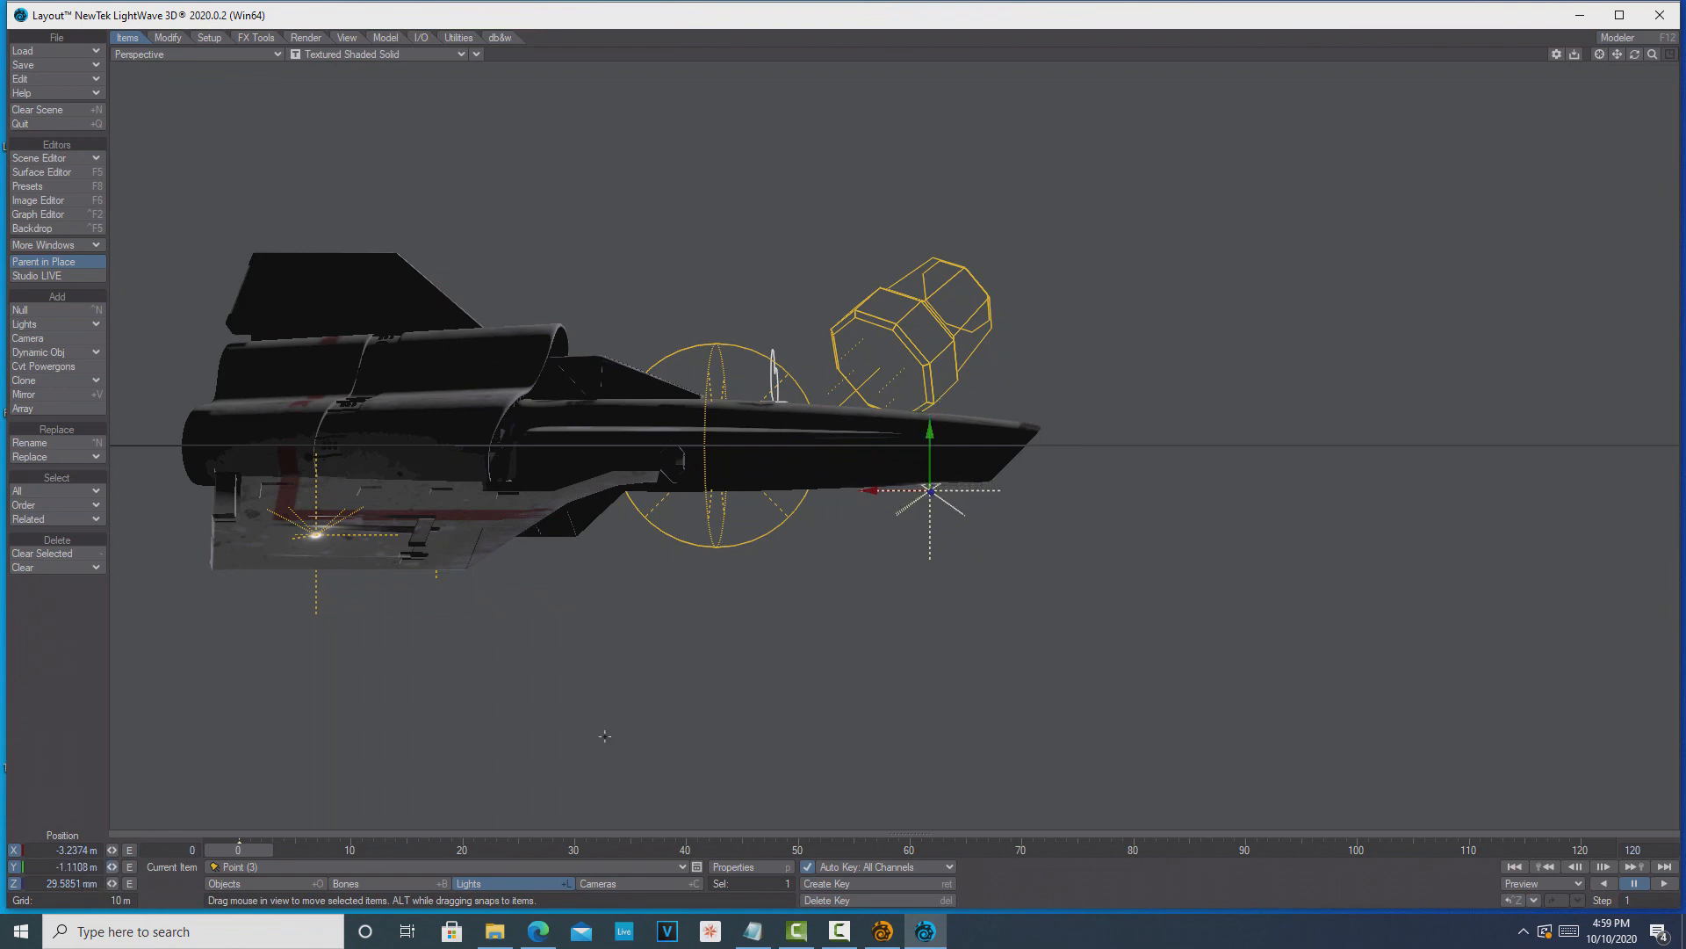
Step: Color the first wing light, Point (1), red (191, 0, 0) and raise its intensity to about 4.915 lx
left_click_drag(1634, 55, 1635, 54)
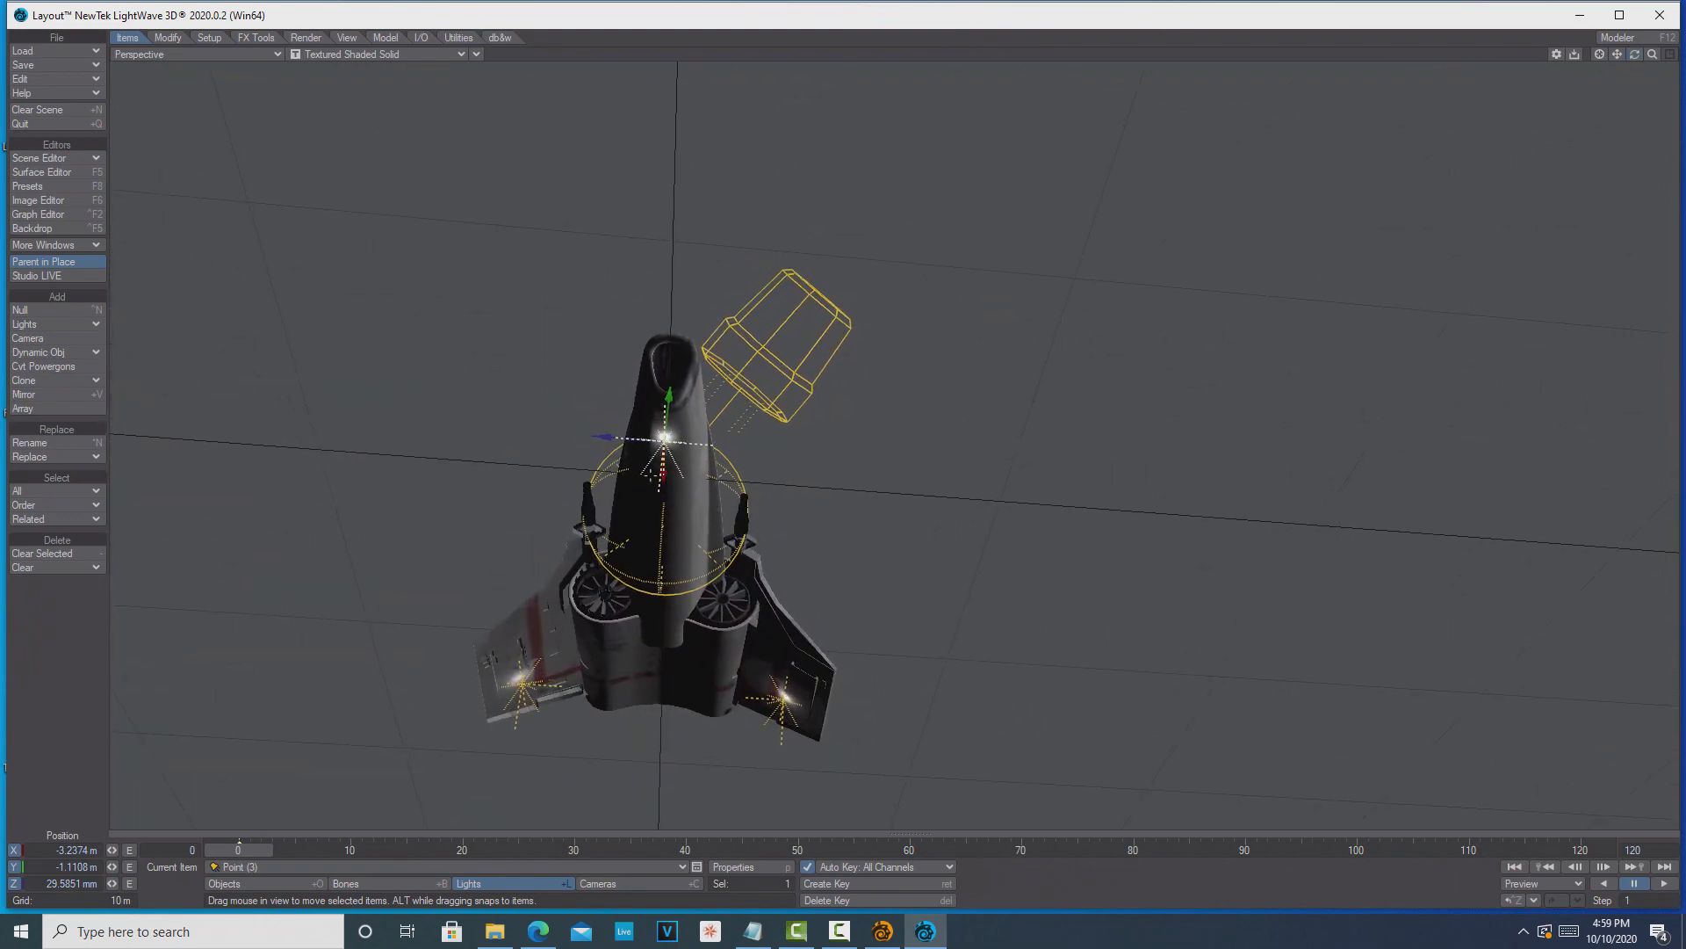
left_click(726, 869)
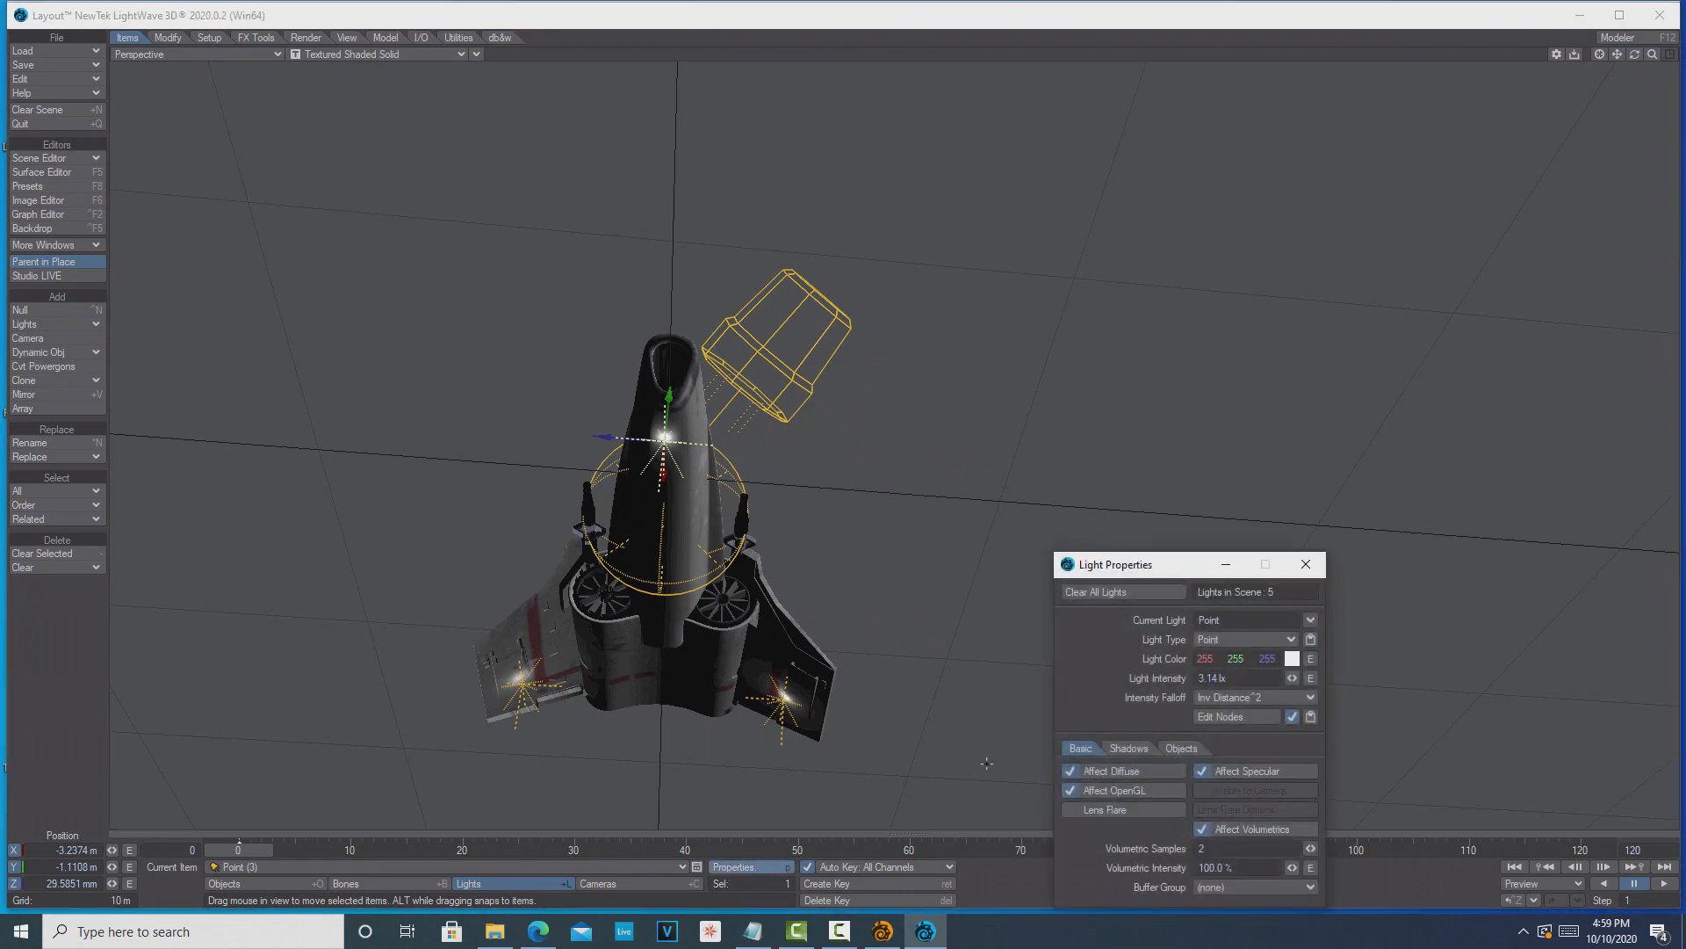
left_click(1291, 640)
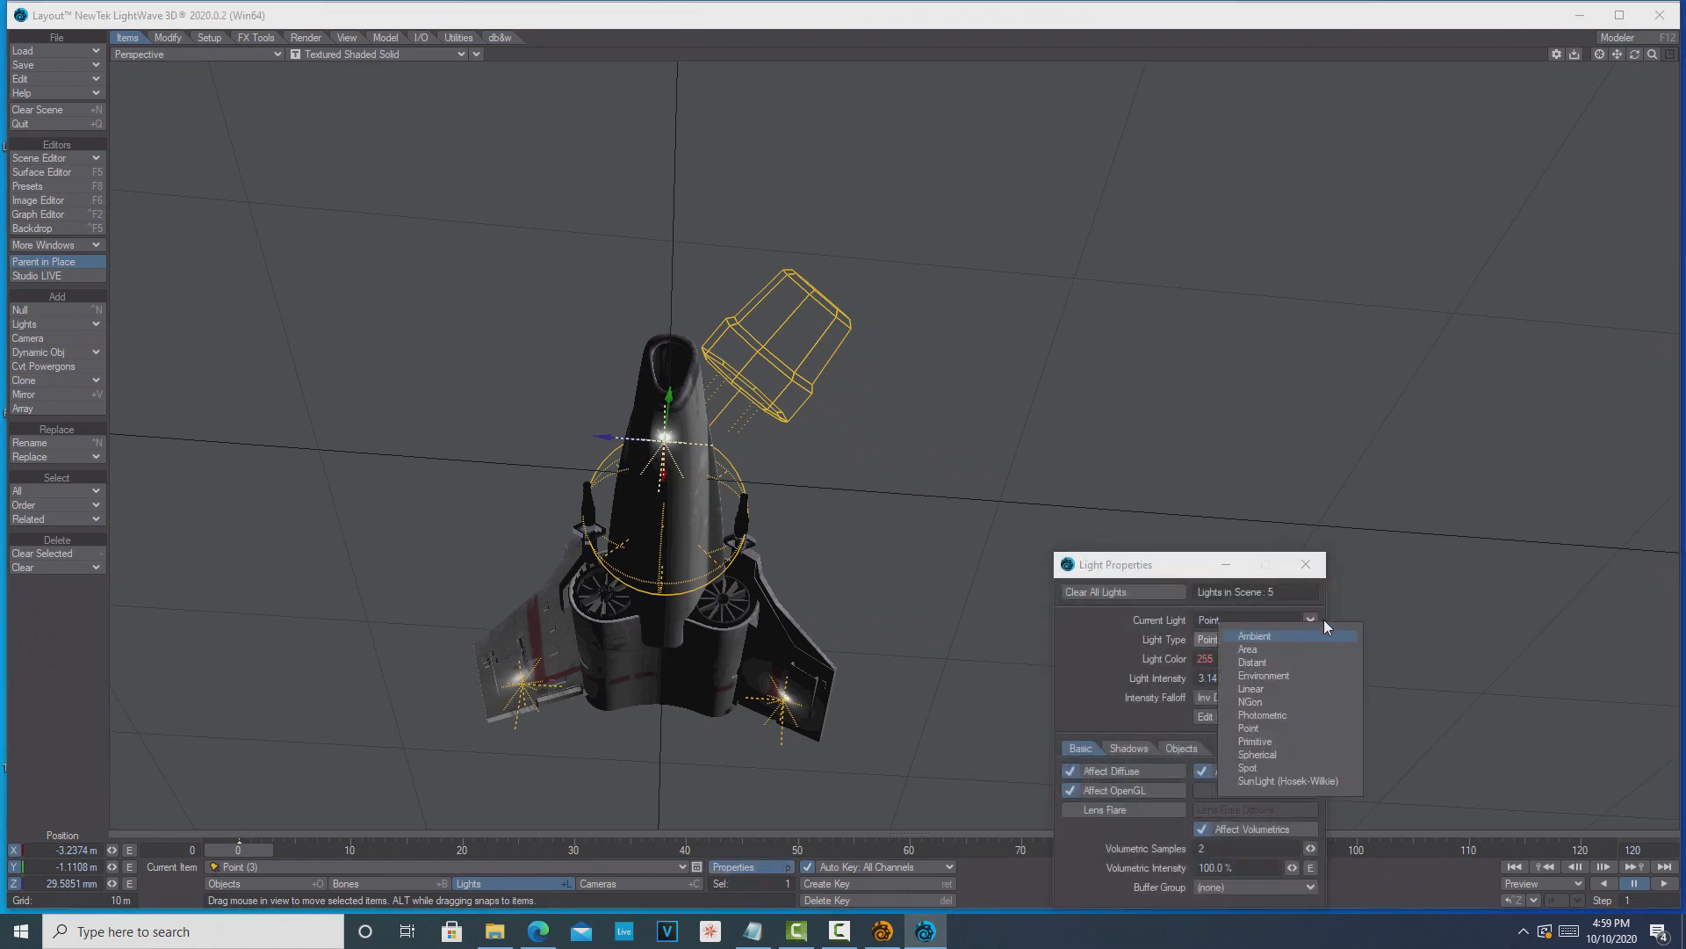
left_click(1444, 585)
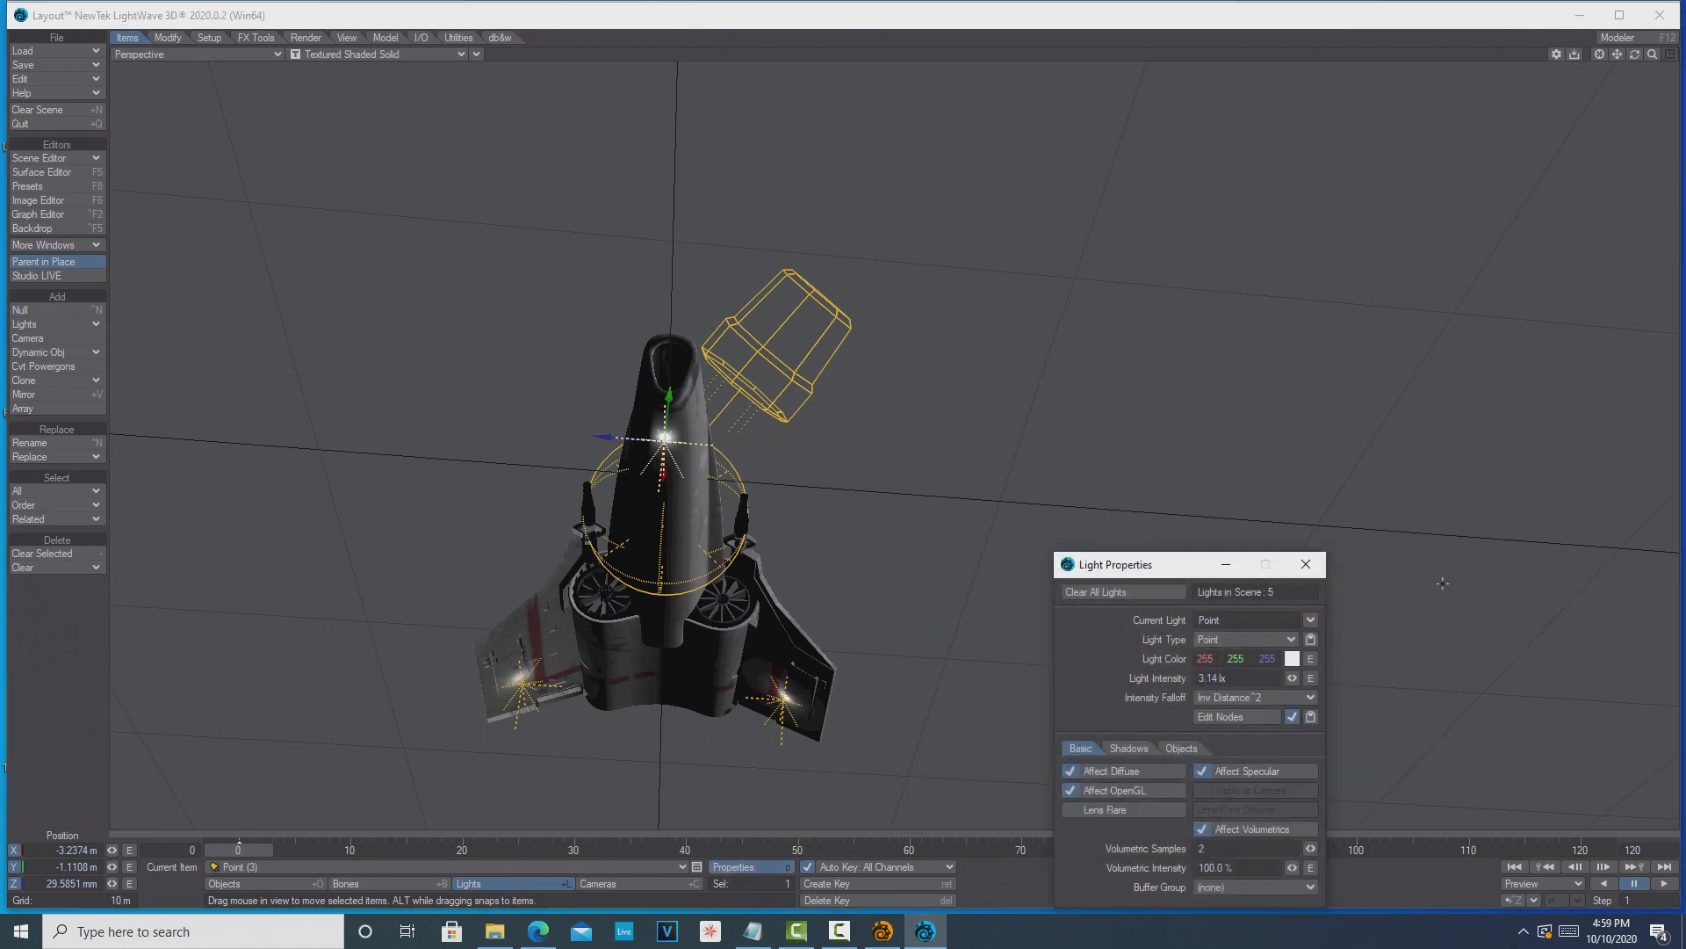
left_click(685, 868)
left_click(694, 830)
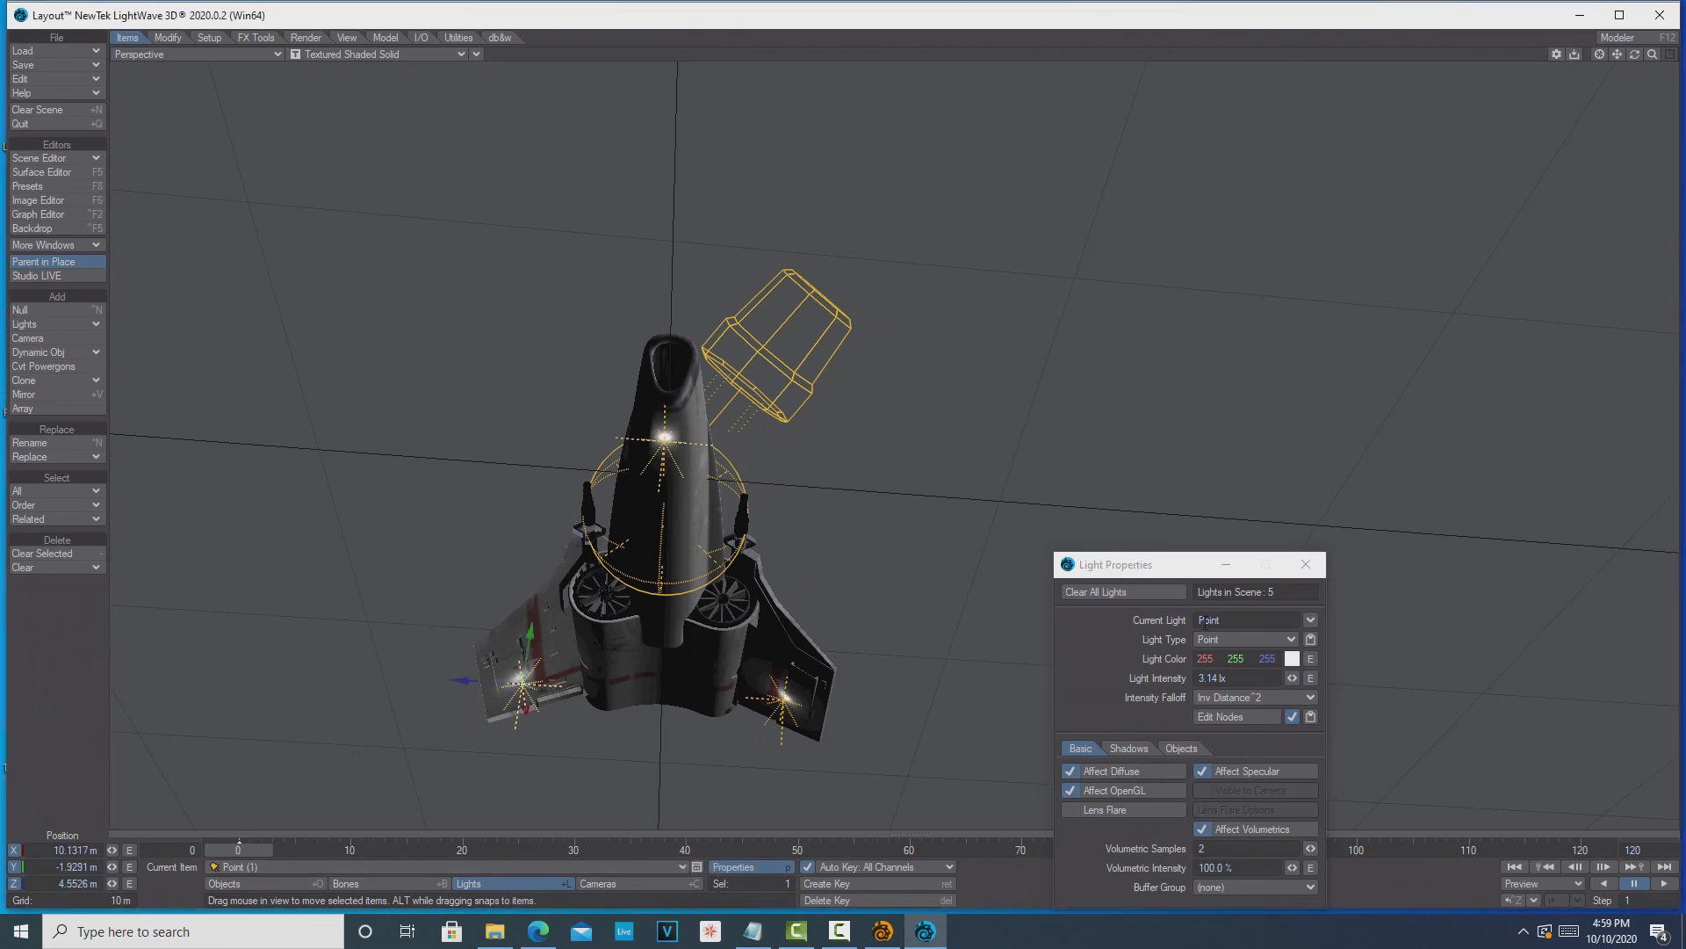
left_click(1292, 659)
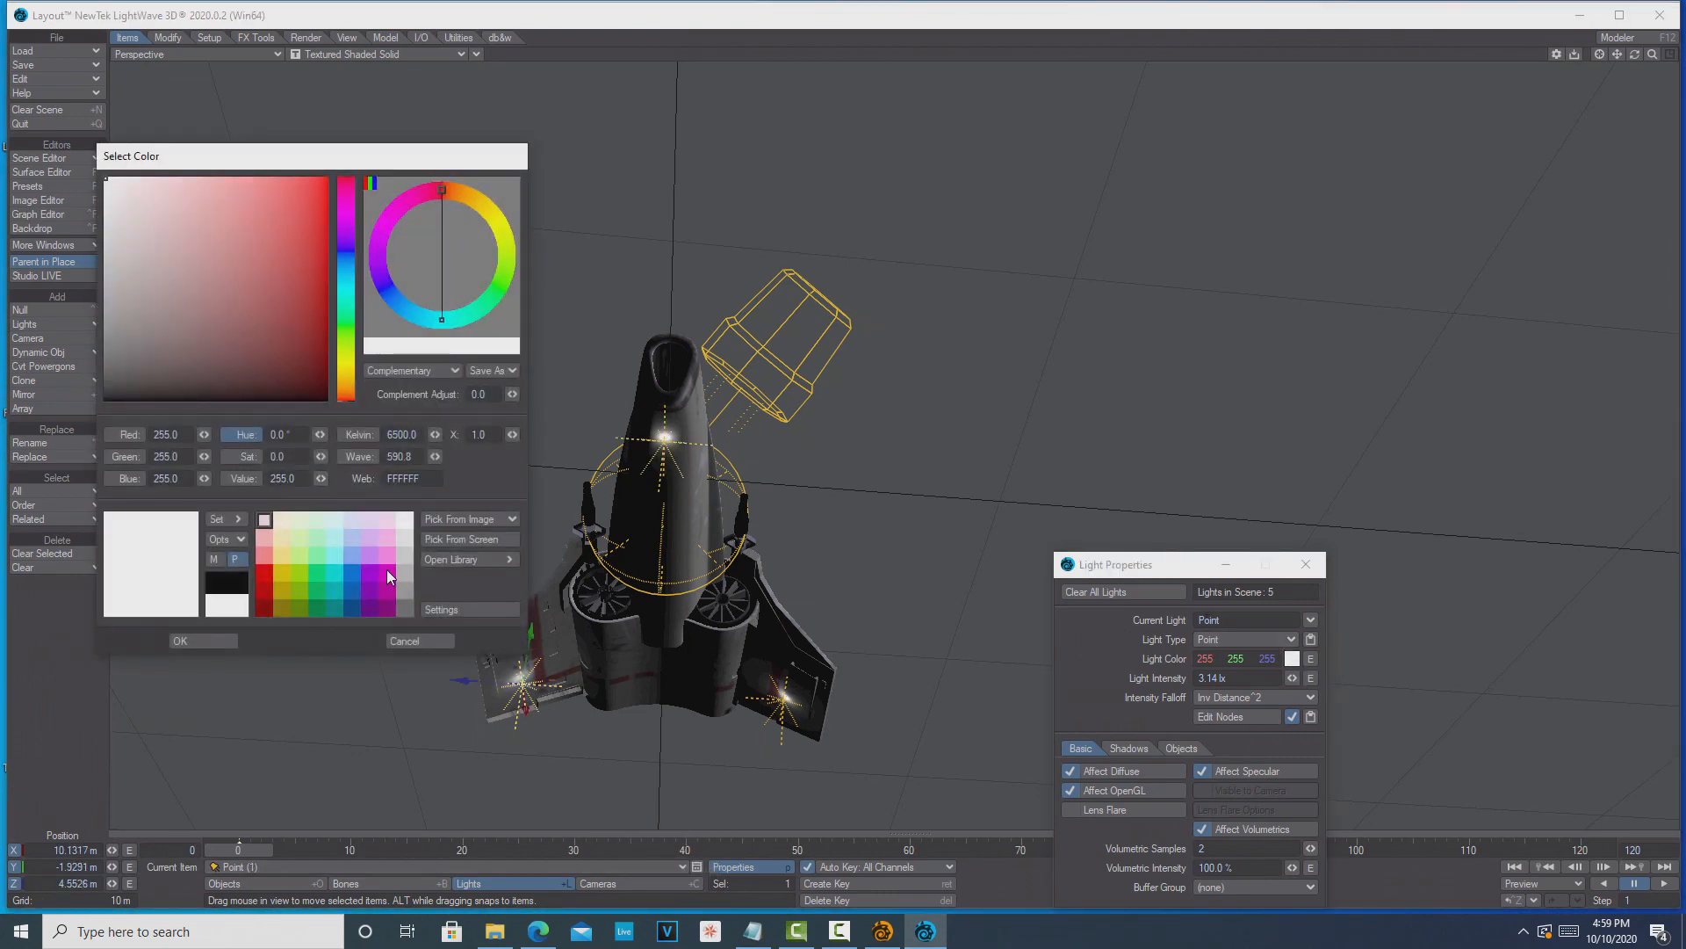
left_click(267, 572)
left_click(219, 643)
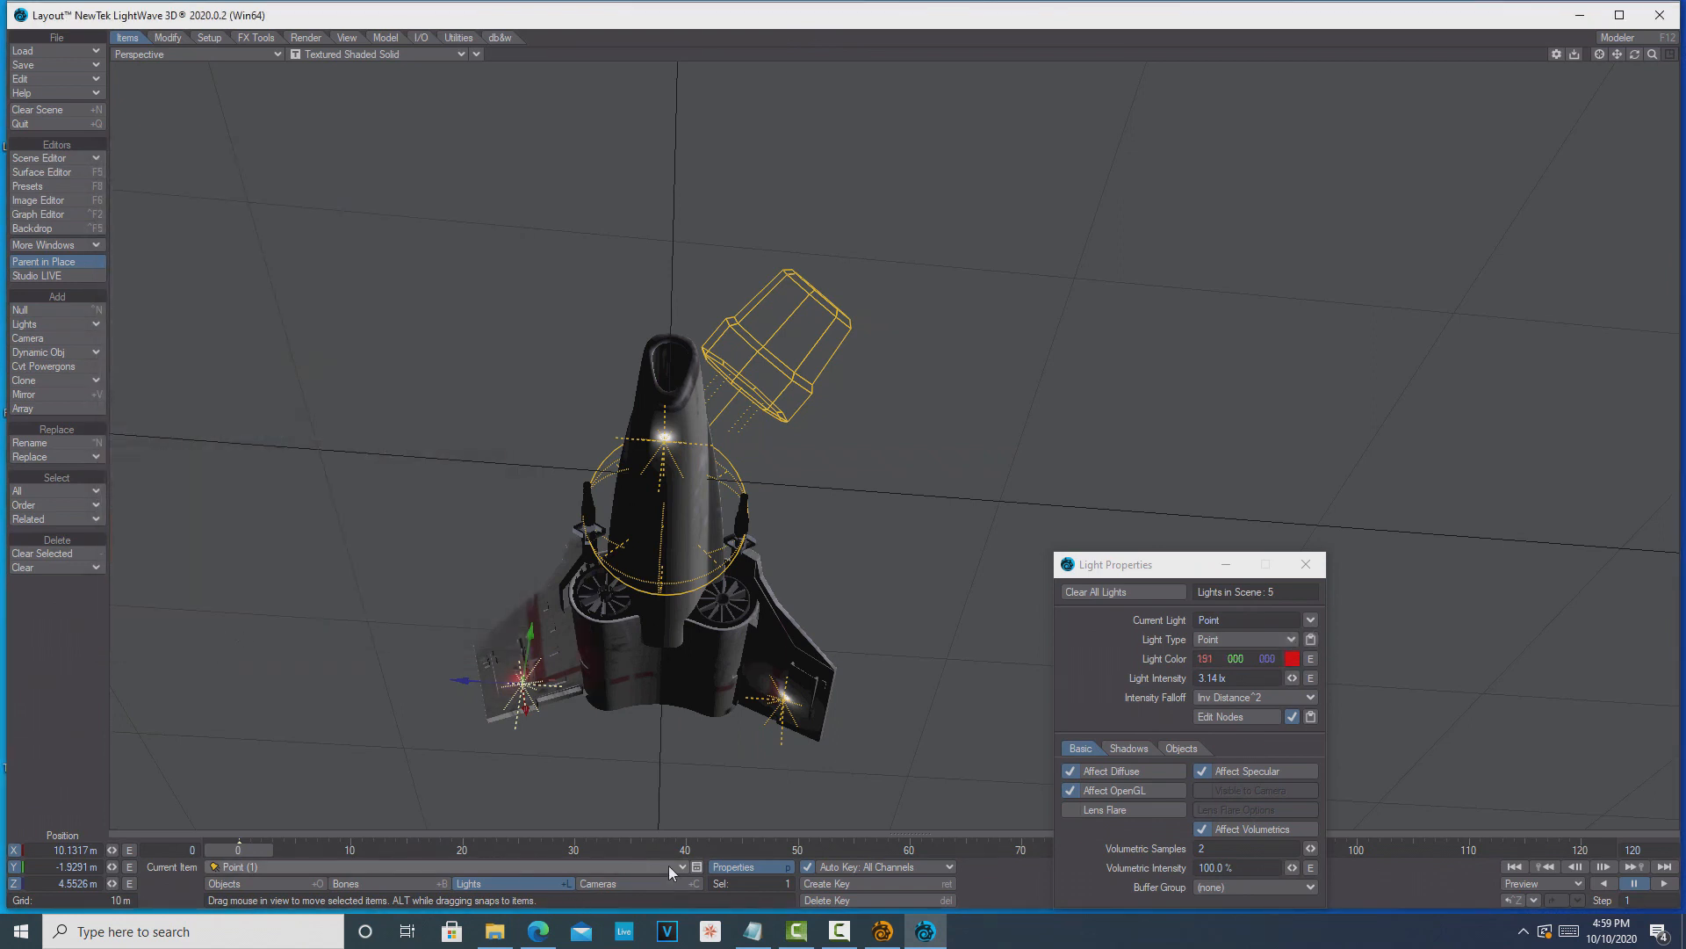
left_click_drag(1292, 677, 1309, 677)
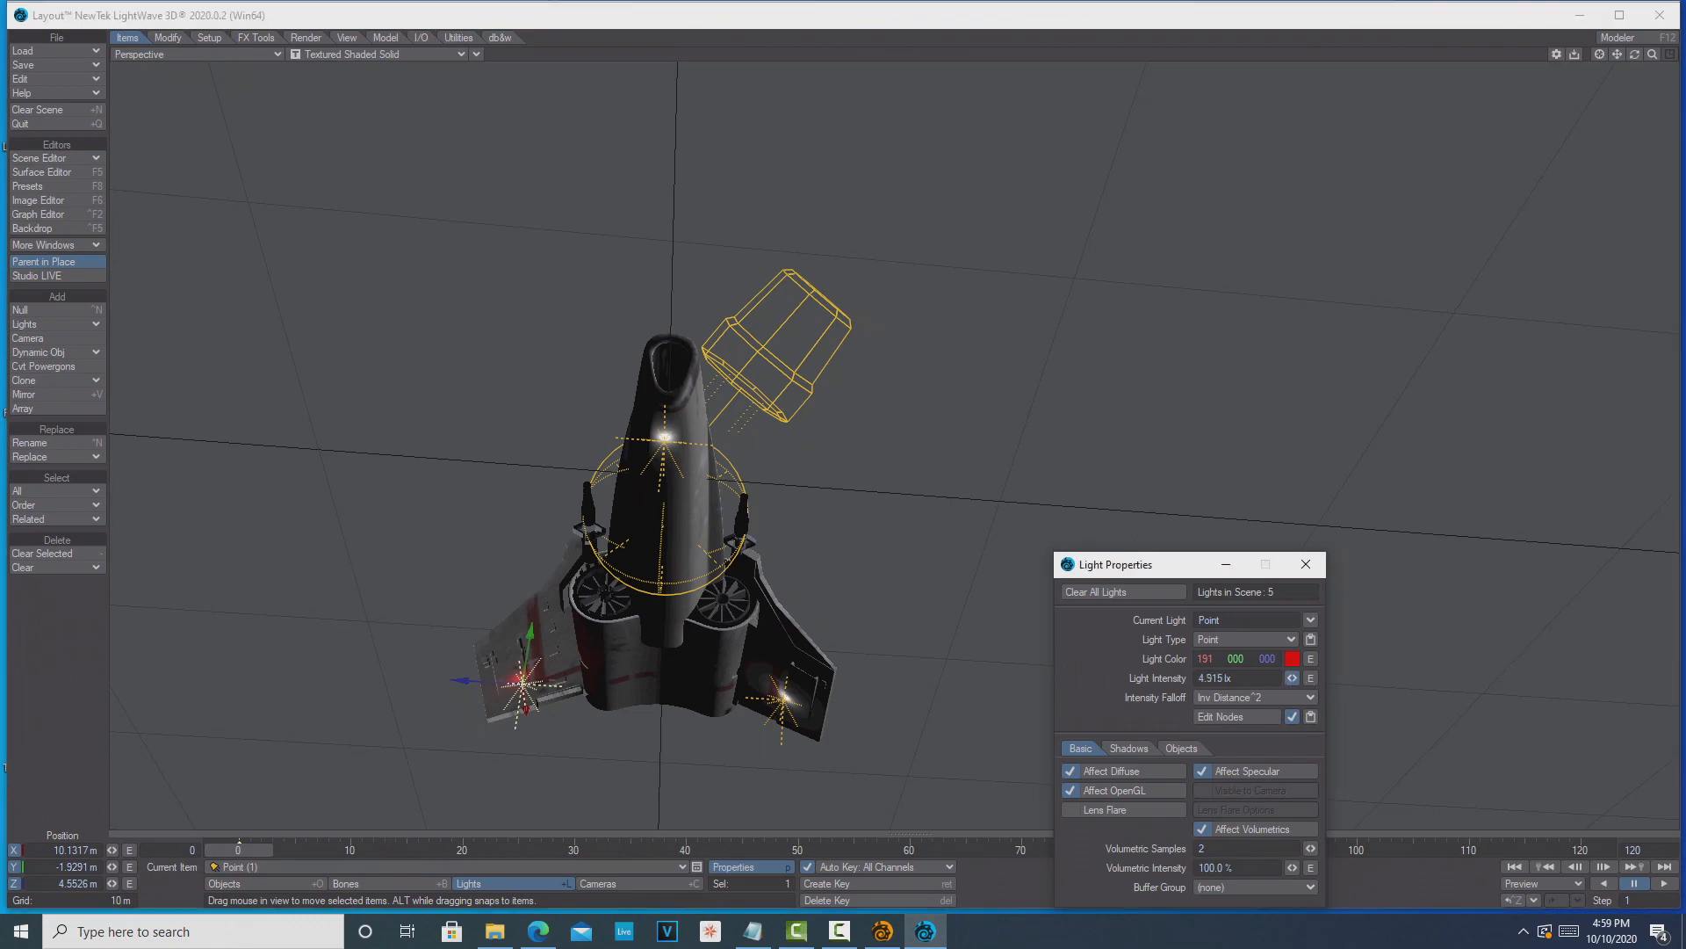
Step: Set the color of the opposite wing light, Point (2), to the same red (191, 0, 0)
left_click(683, 867)
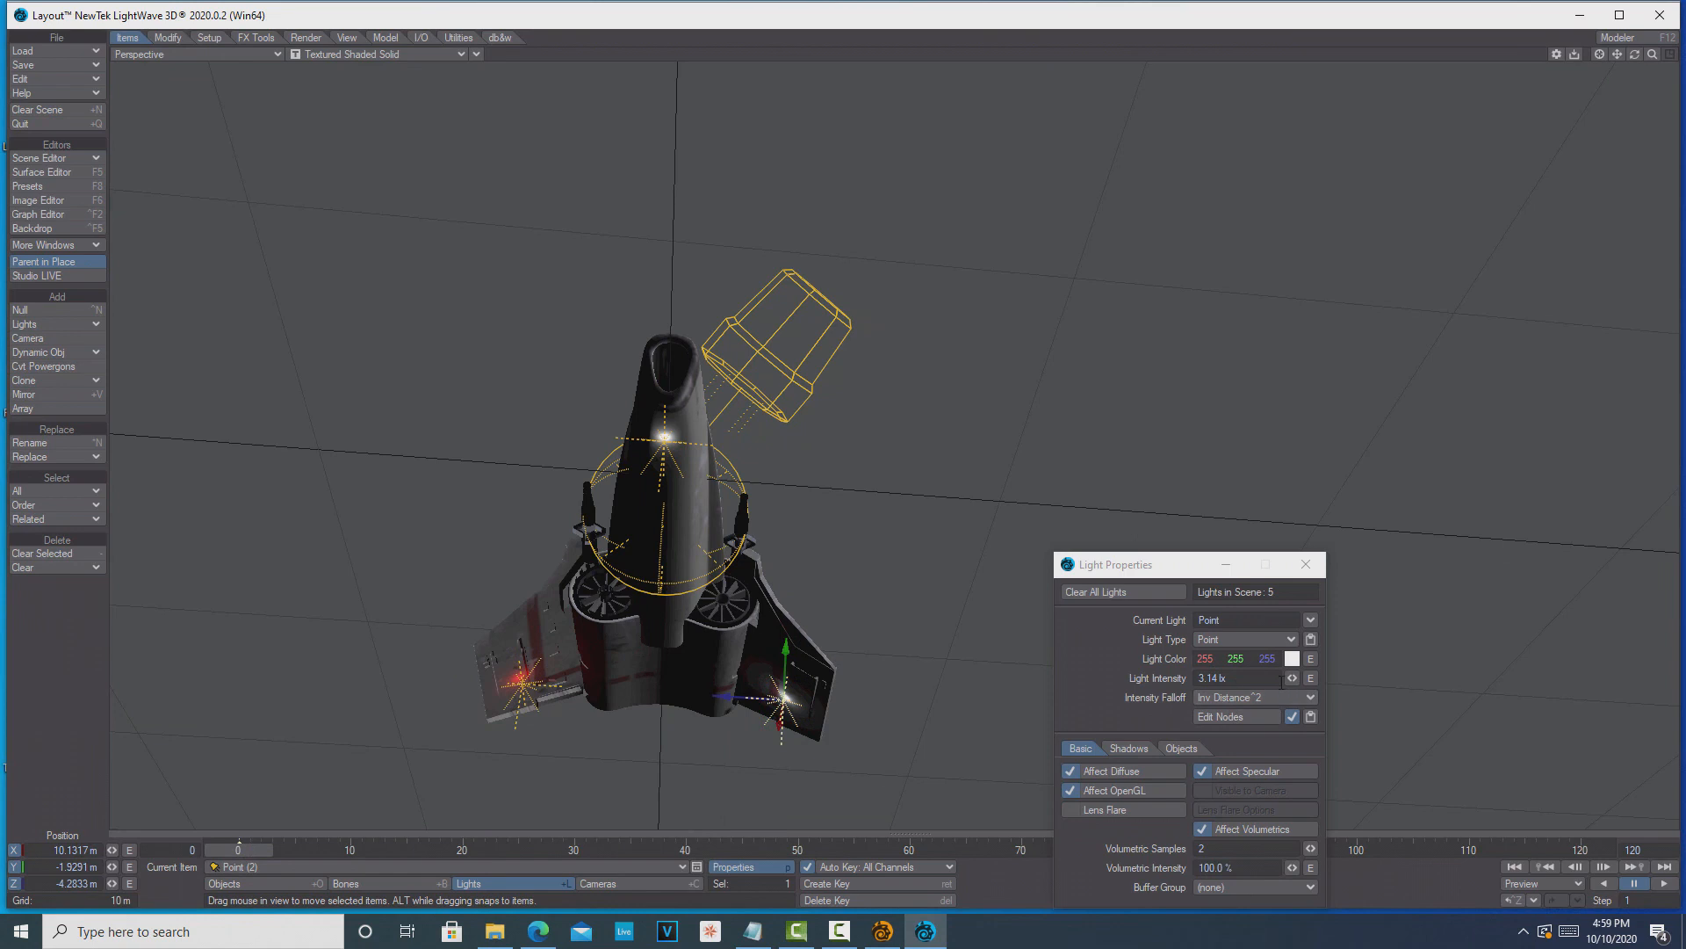
left_click(1294, 659)
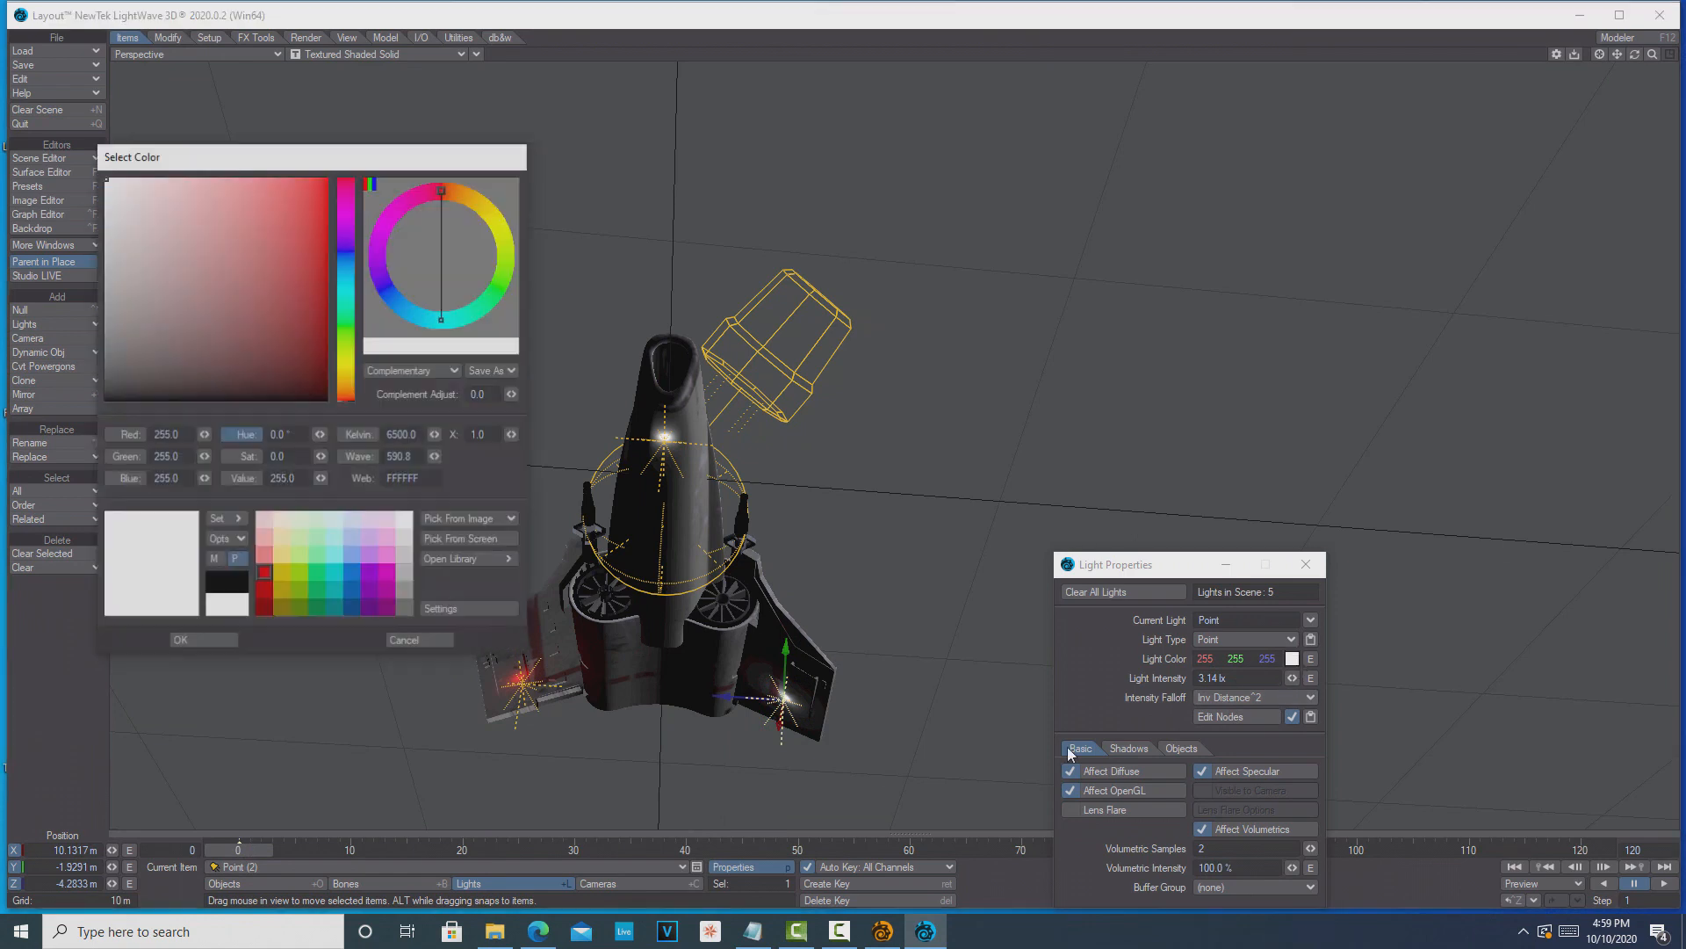
left_click(262, 573)
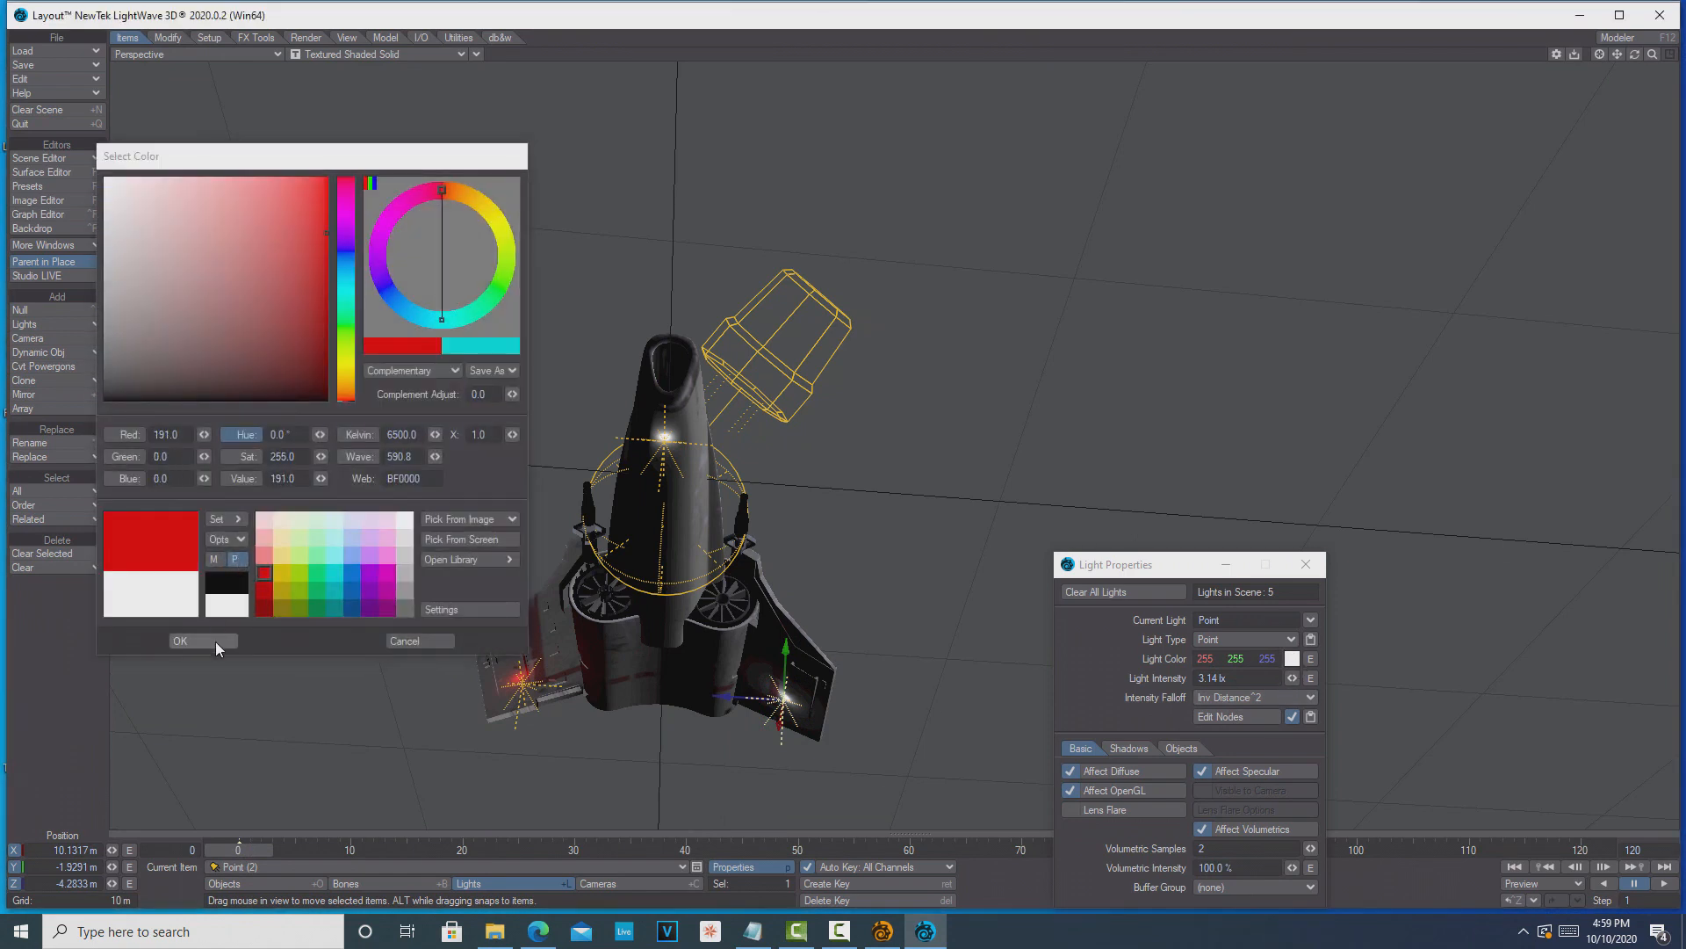
left_click(215, 641)
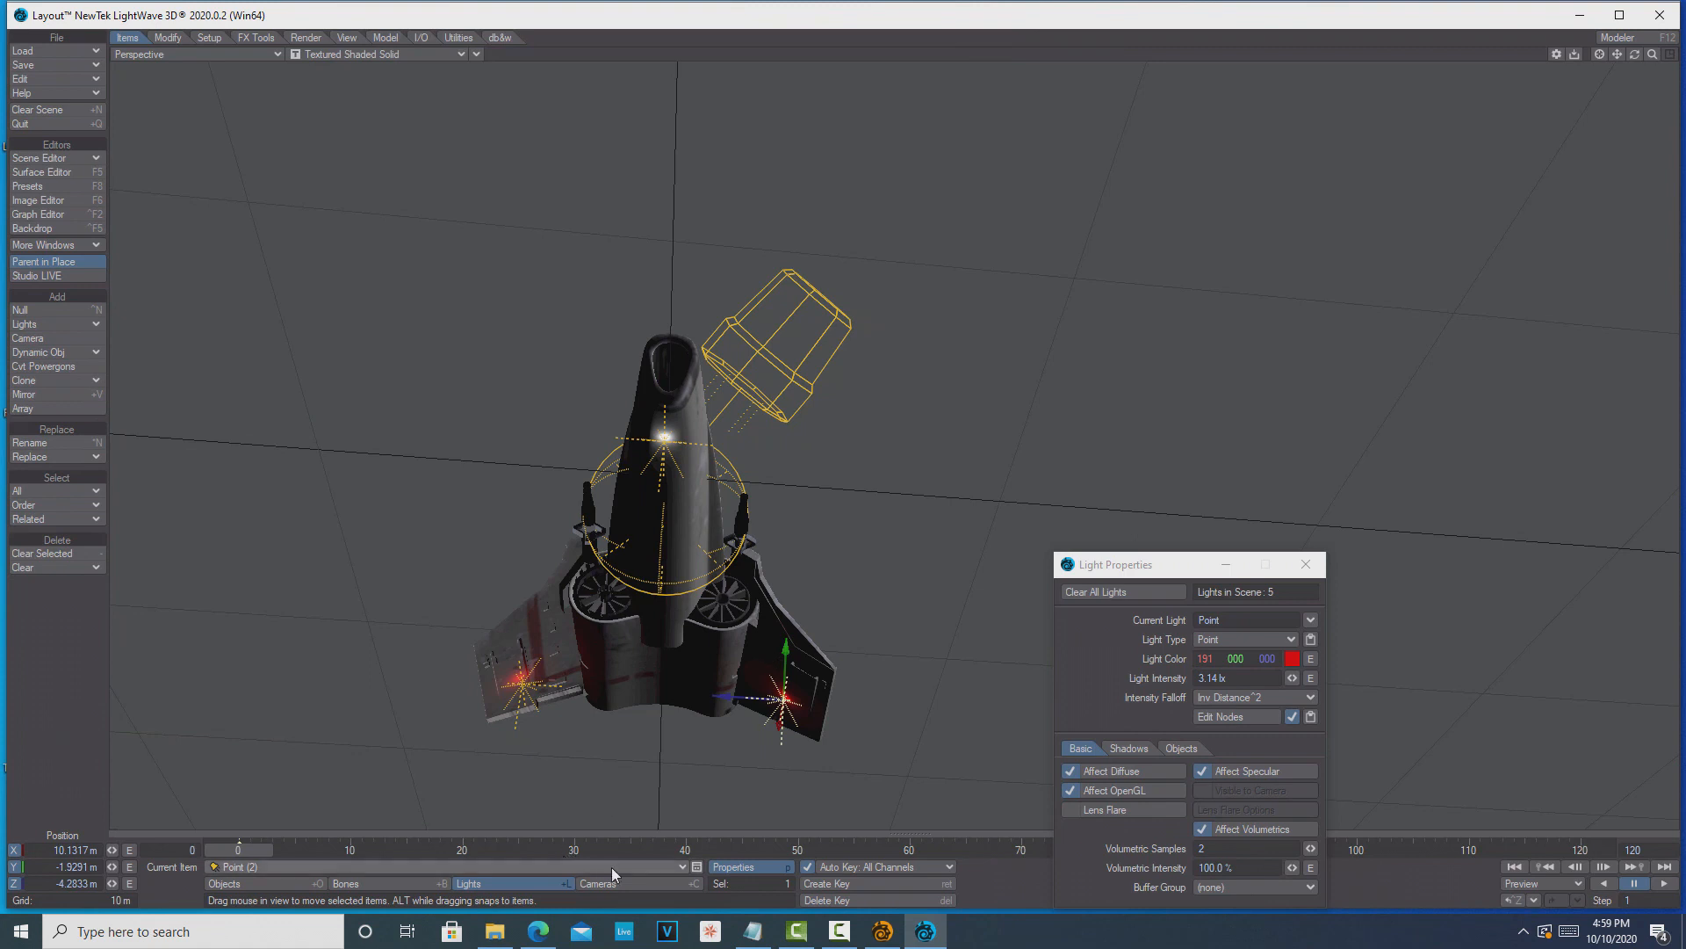
Step: Set the nose light, Point (3), to red (191, 0, 0) and close the light properties
left_click(672, 866)
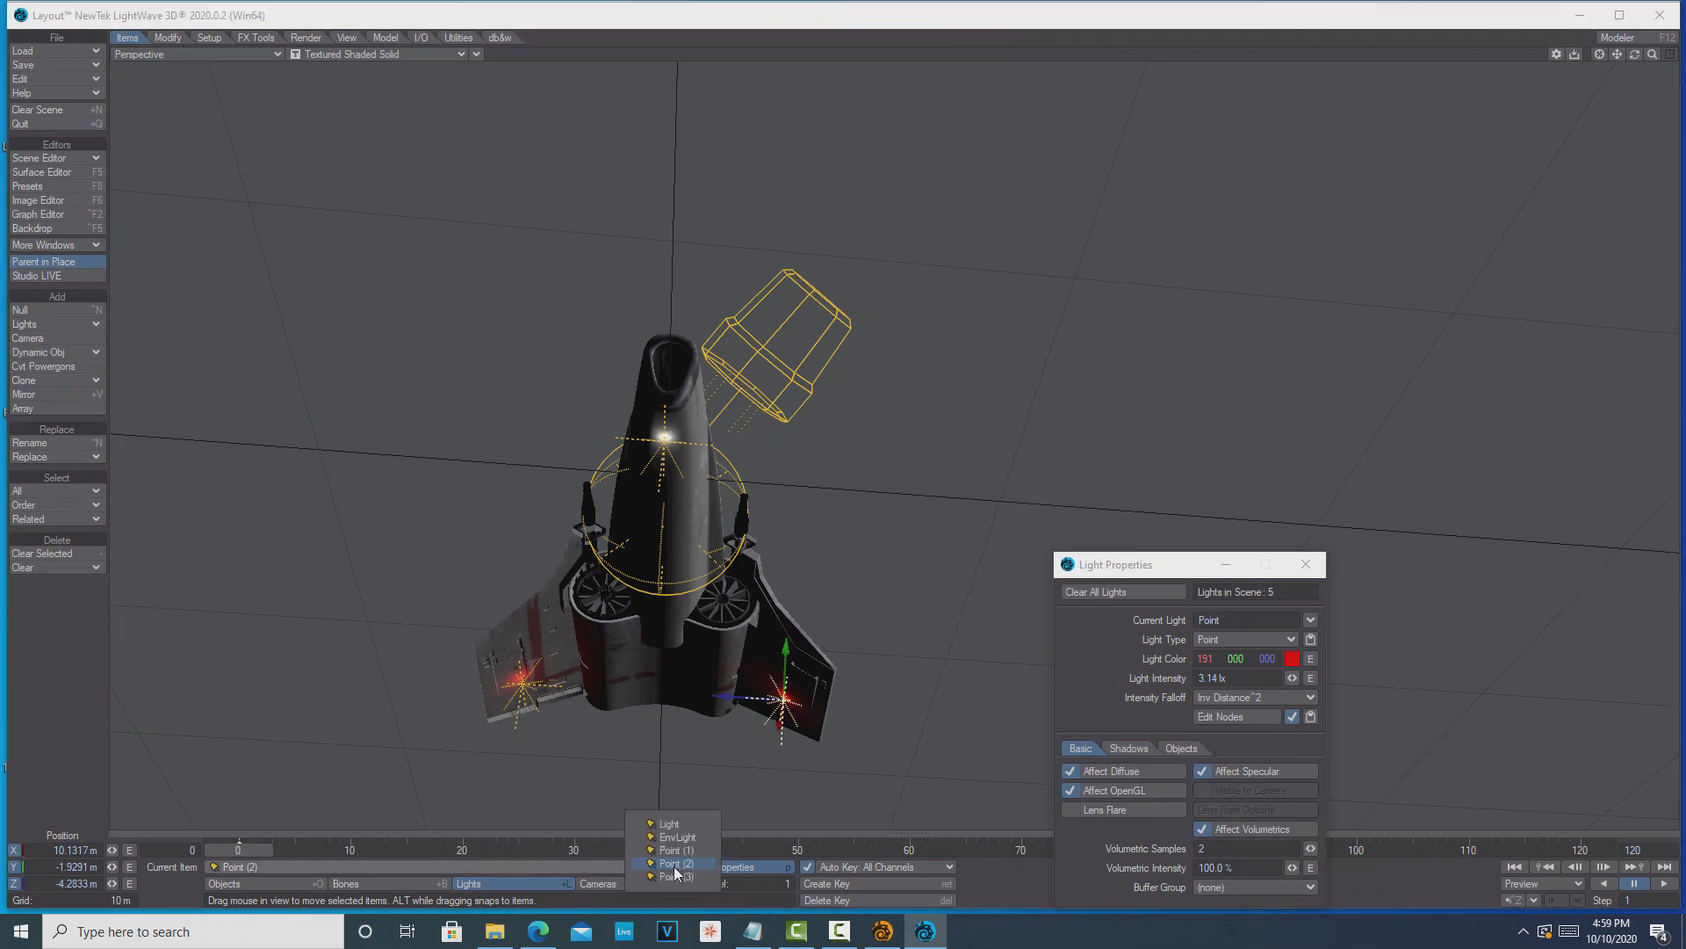
left_click(673, 876)
left_click(1288, 661)
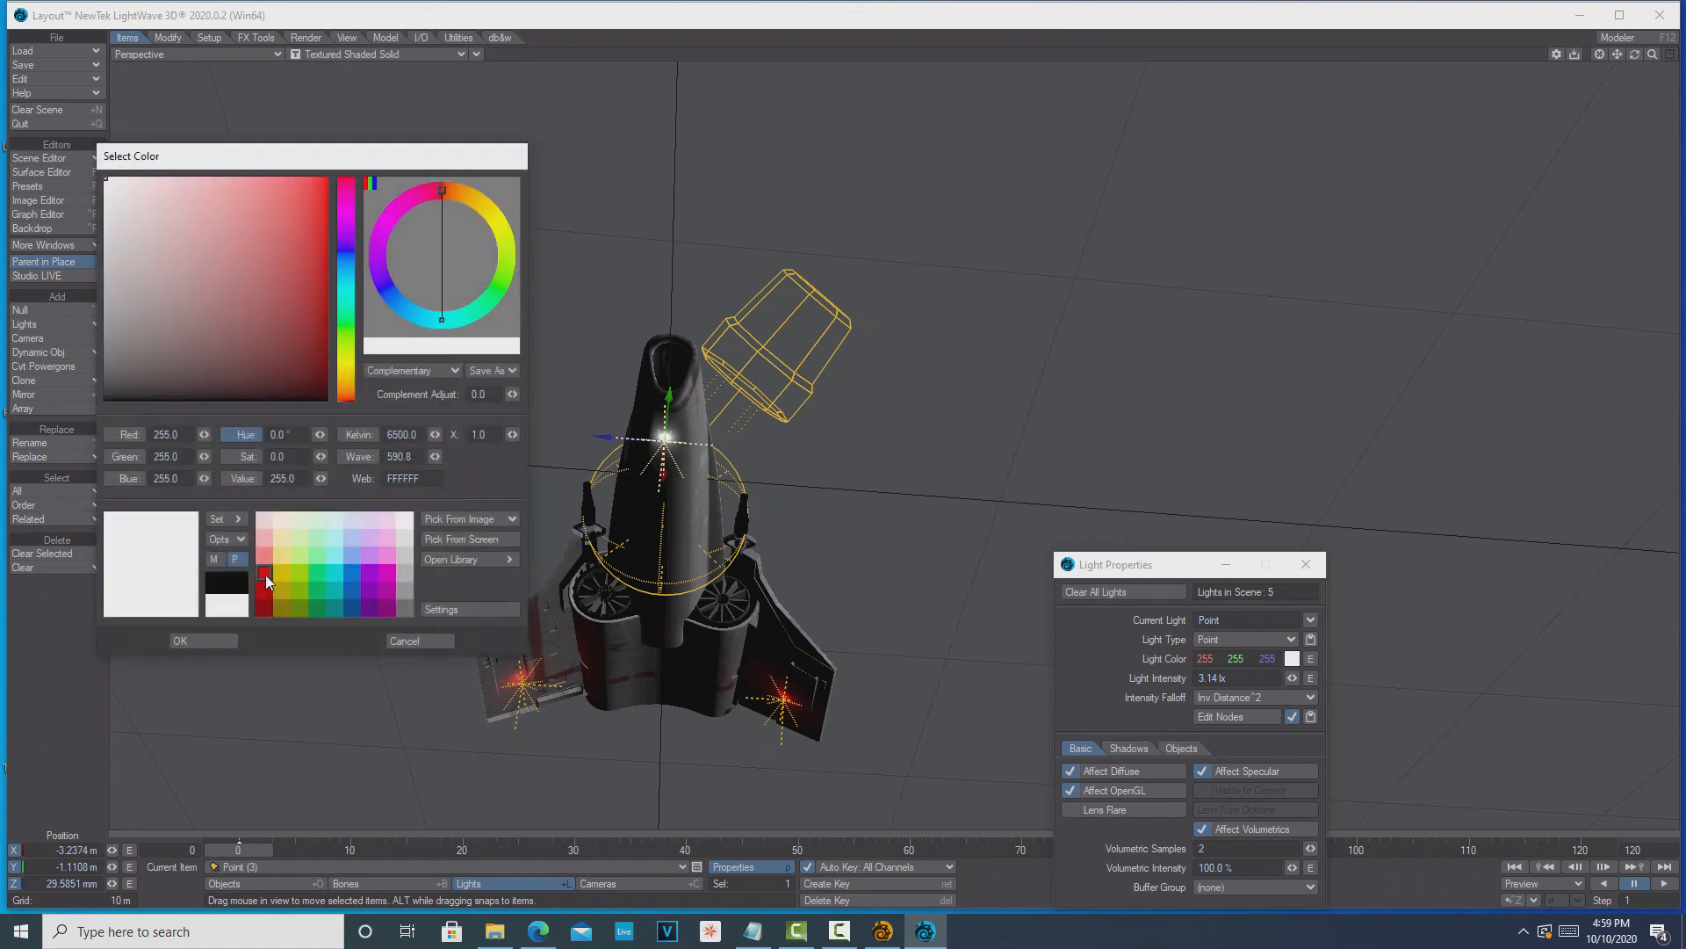
left_click(264, 573)
left_click(194, 641)
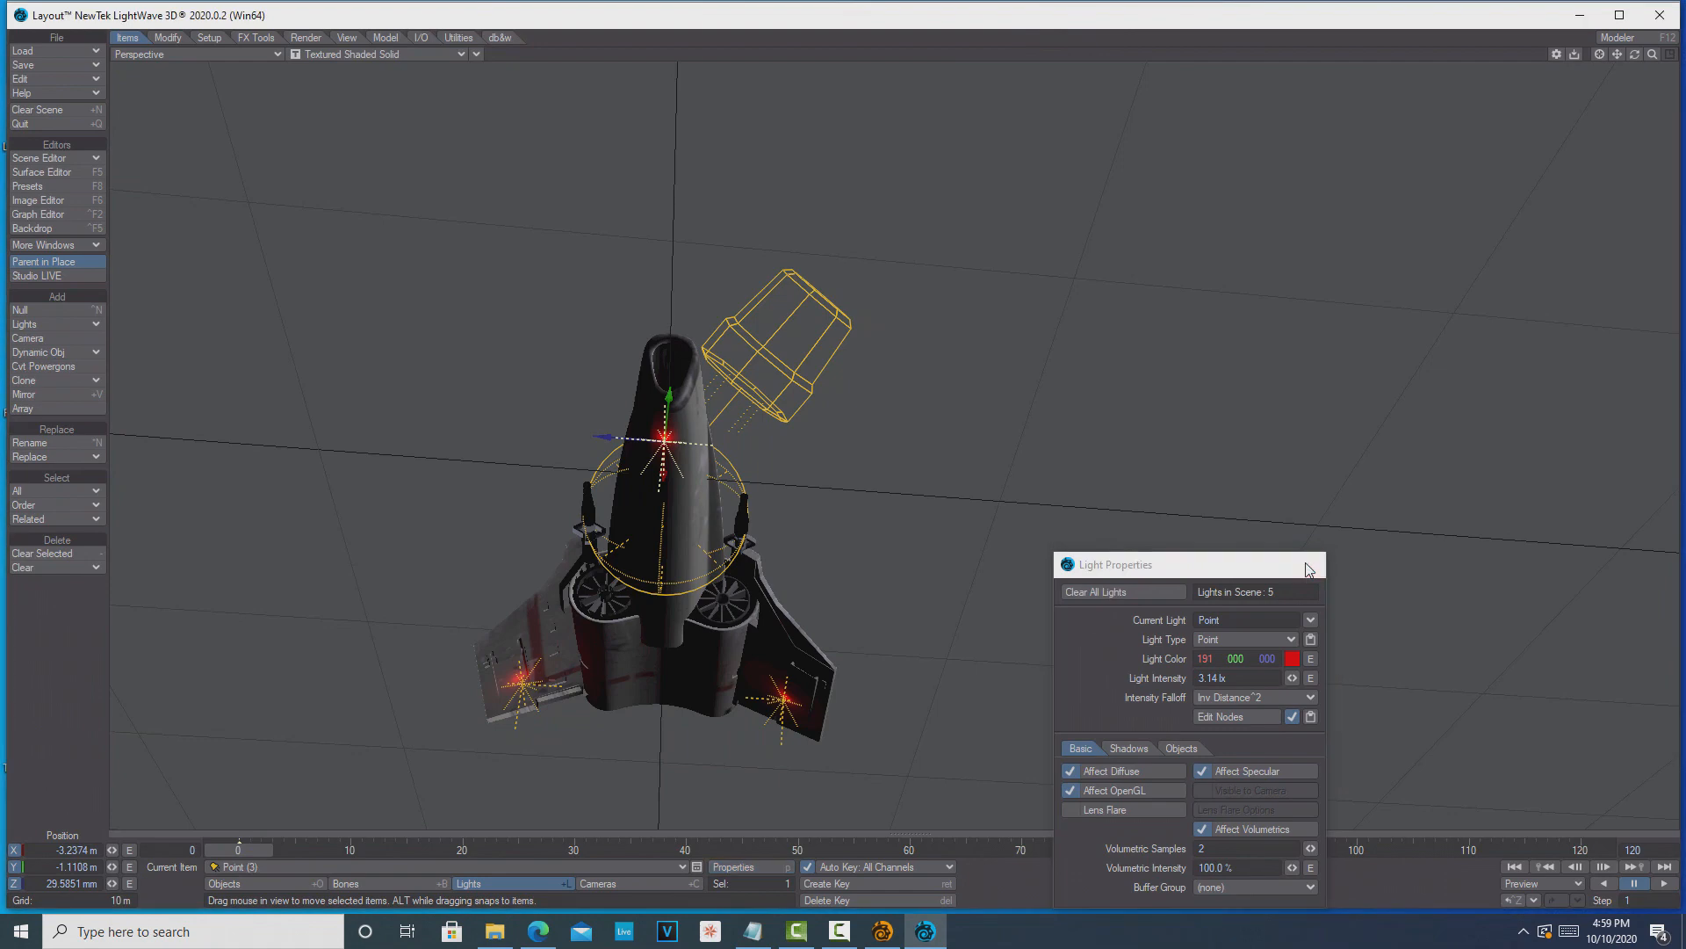
left_click(1308, 567)
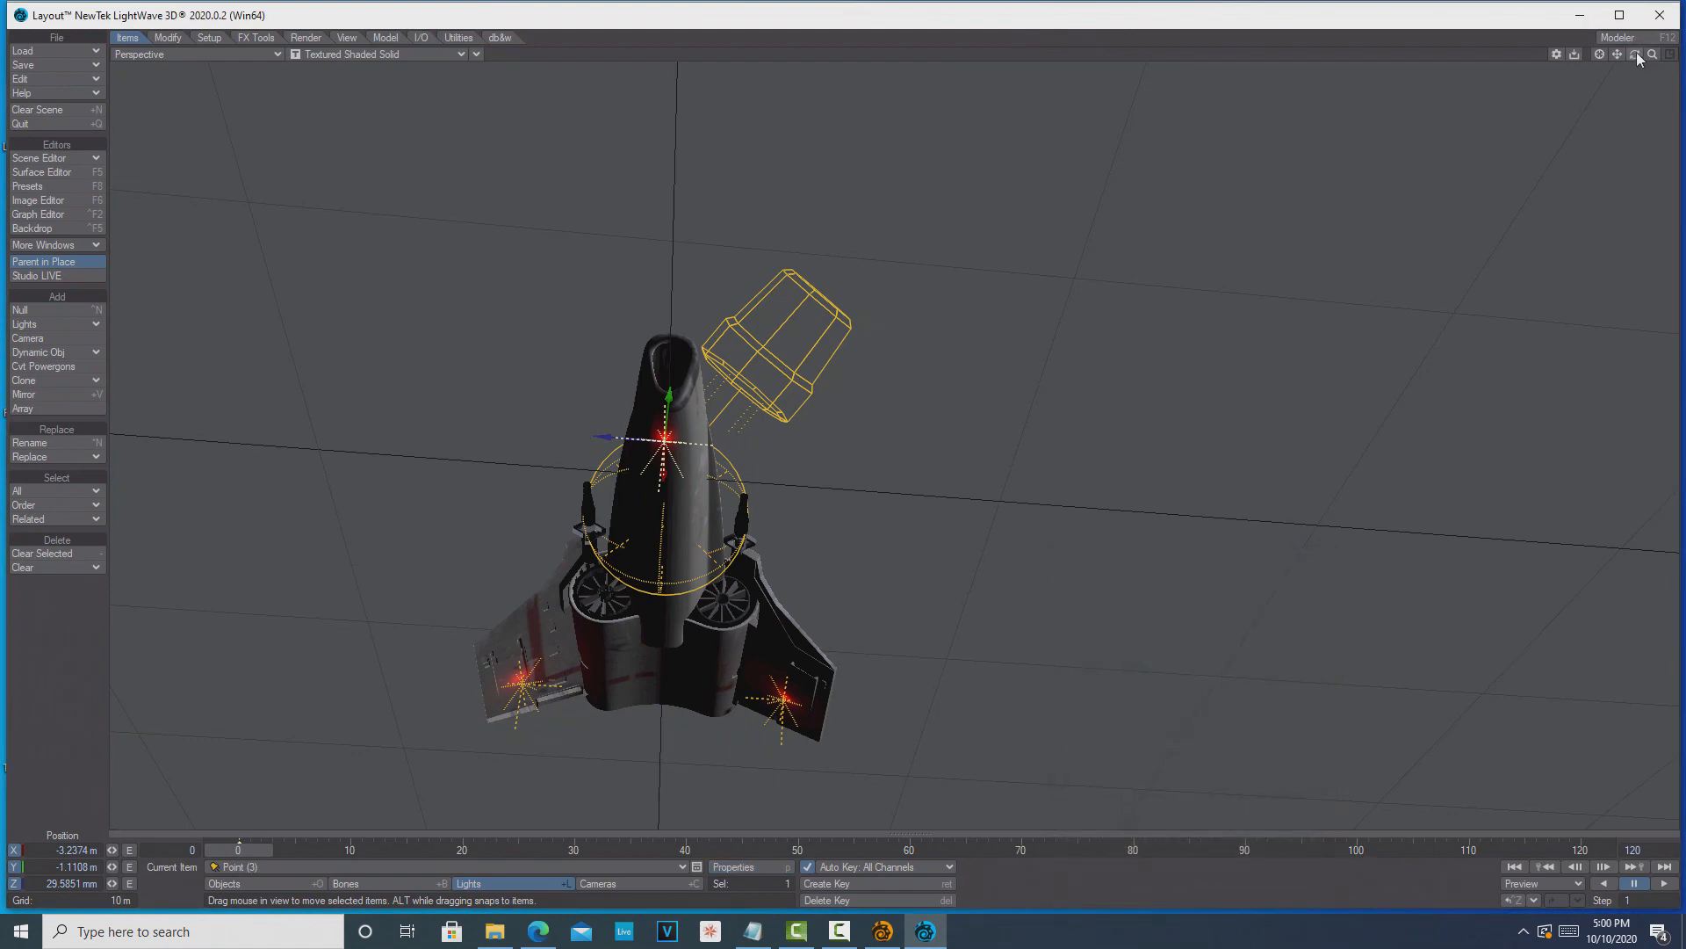
Step: Frame the ship from below at an angle and match the camera to this perspective view
left_click_drag(1637, 54, 1572, 338)
left_click_drag(1617, 55, 1493, 51)
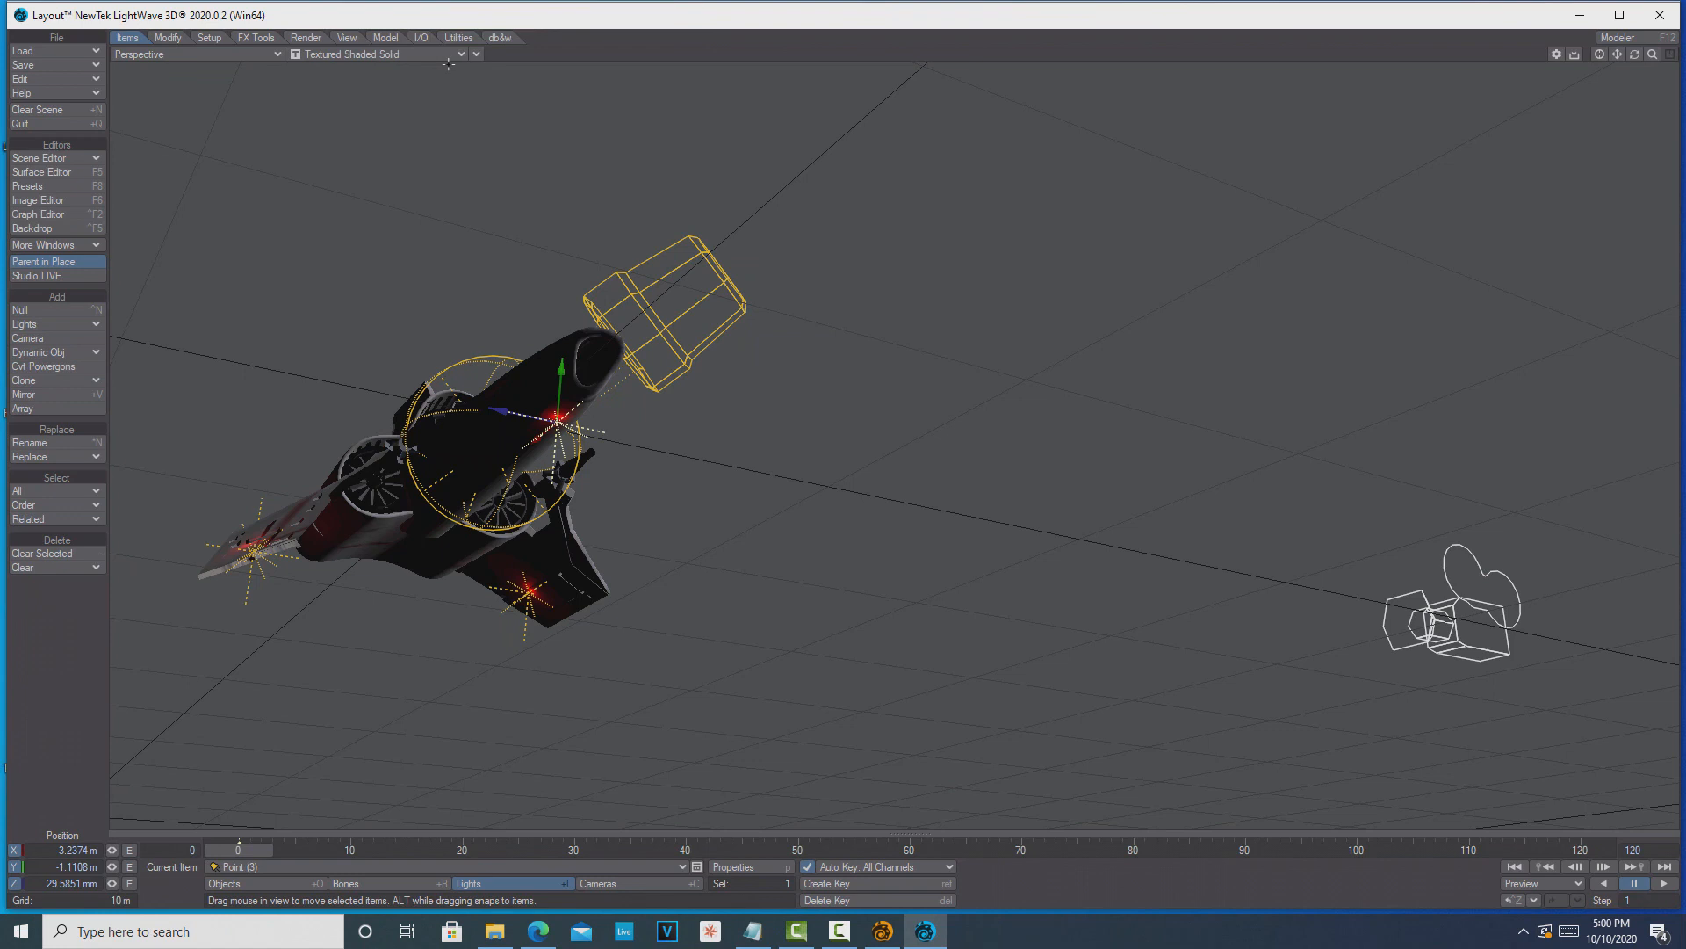
left_click(476, 53)
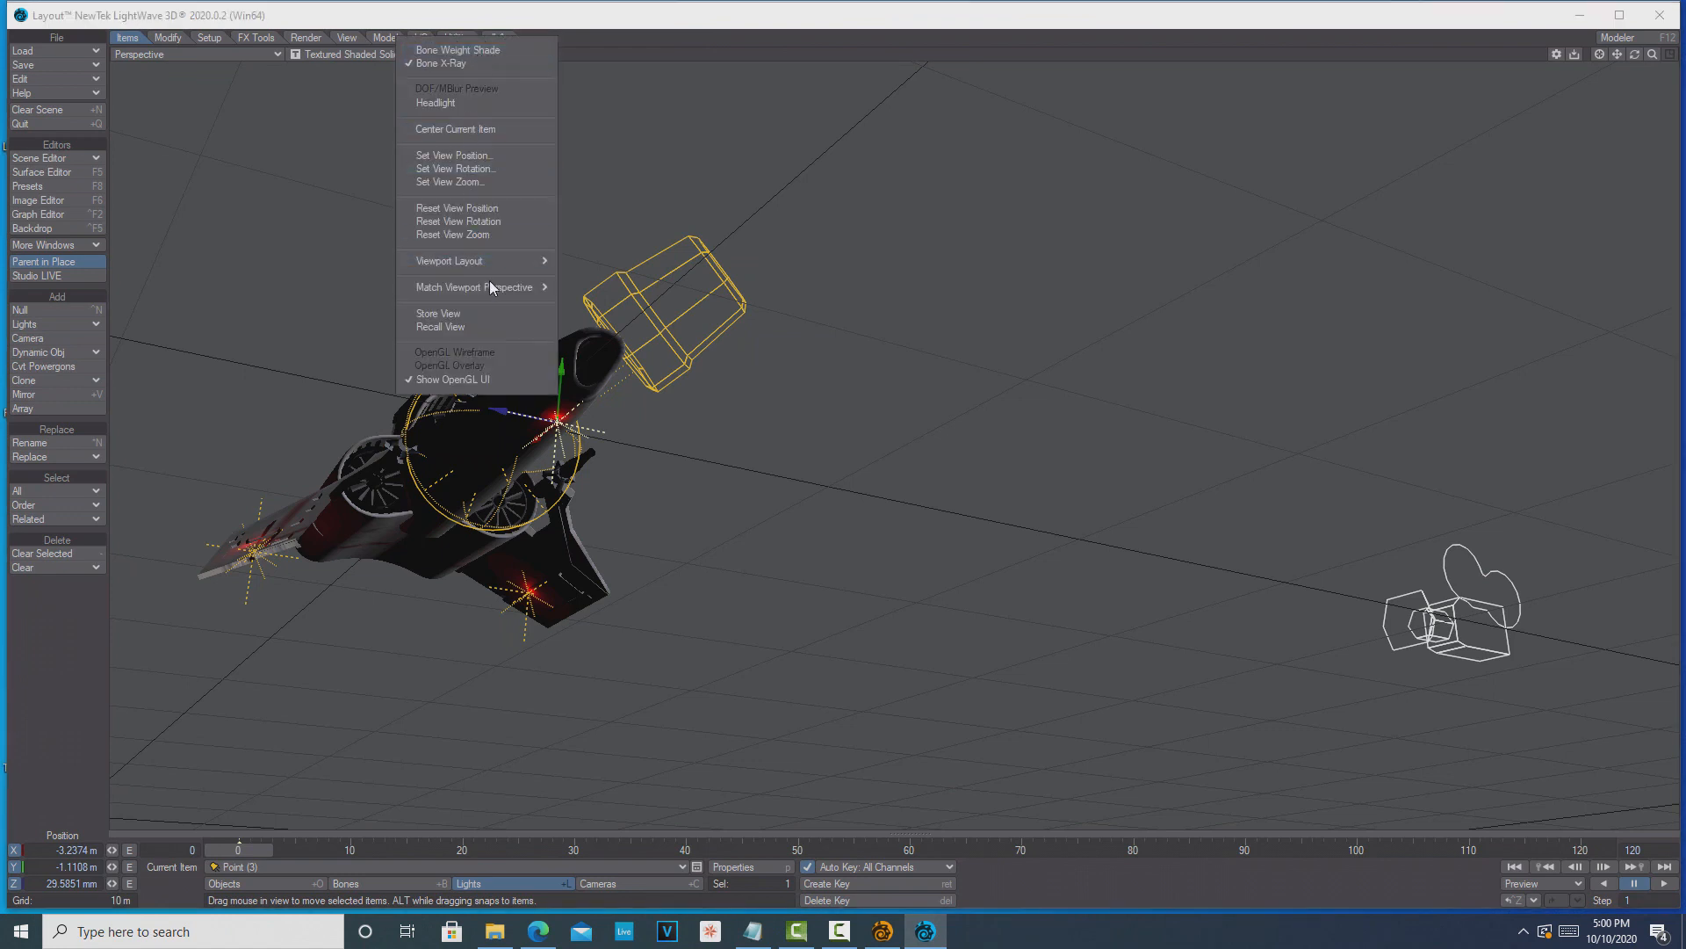
mouse_move(506, 288)
left_click(586, 286)
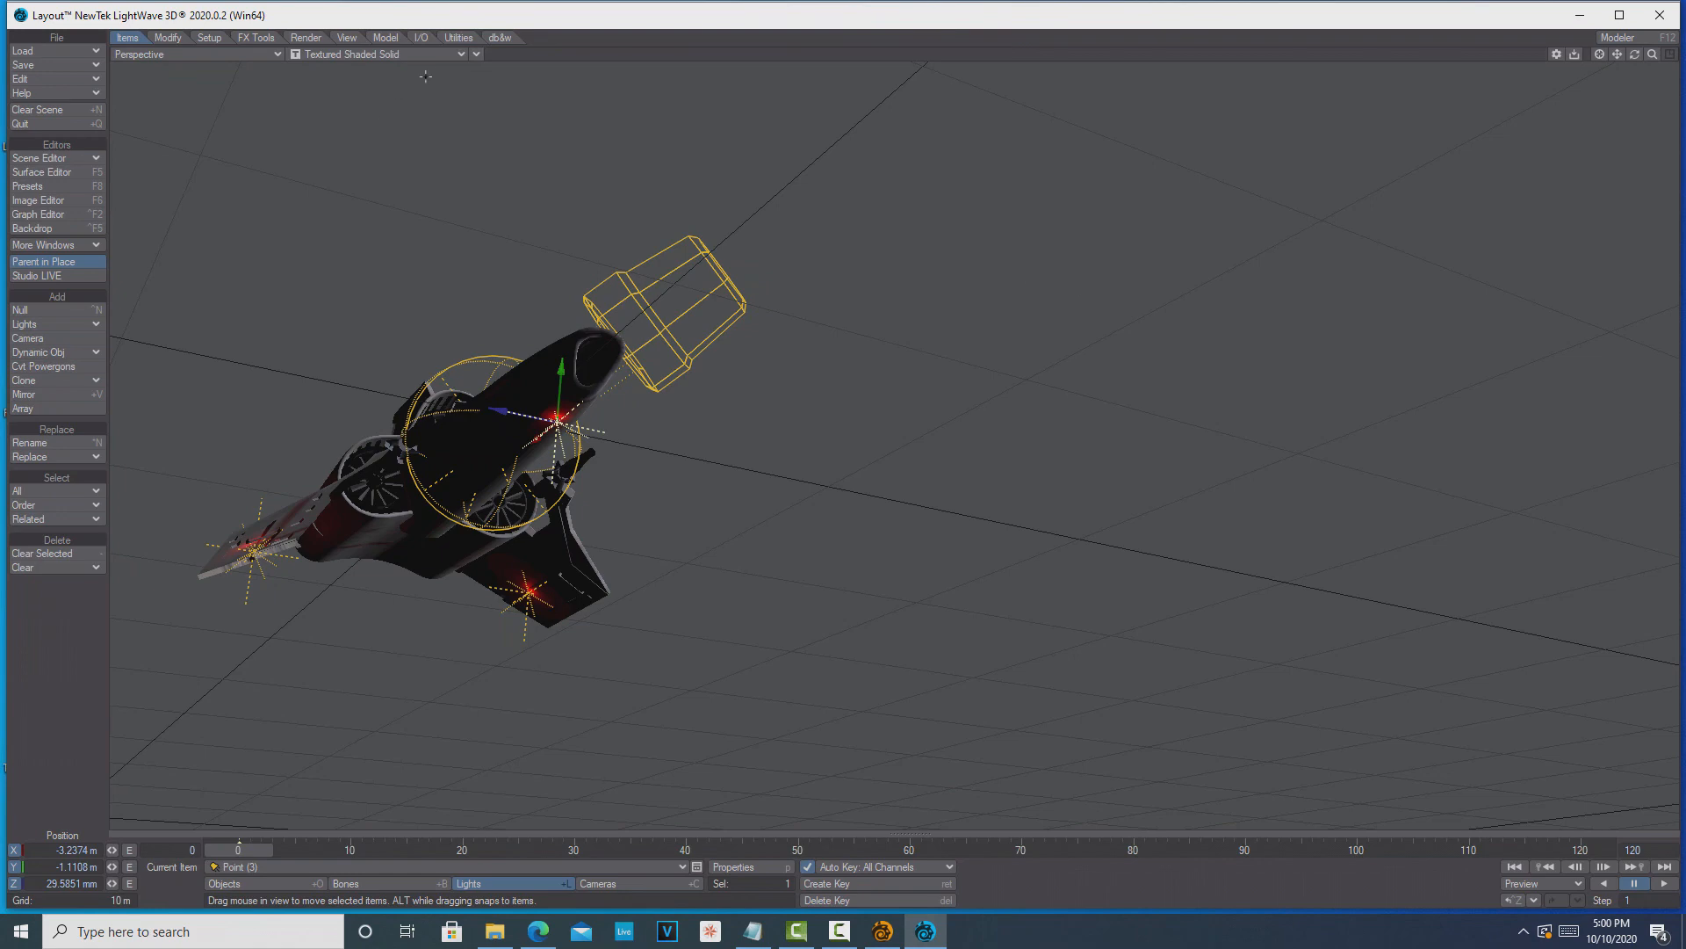
Step: Show the scene through the current camera with VPR rendering in the viewport
left_click(267, 55)
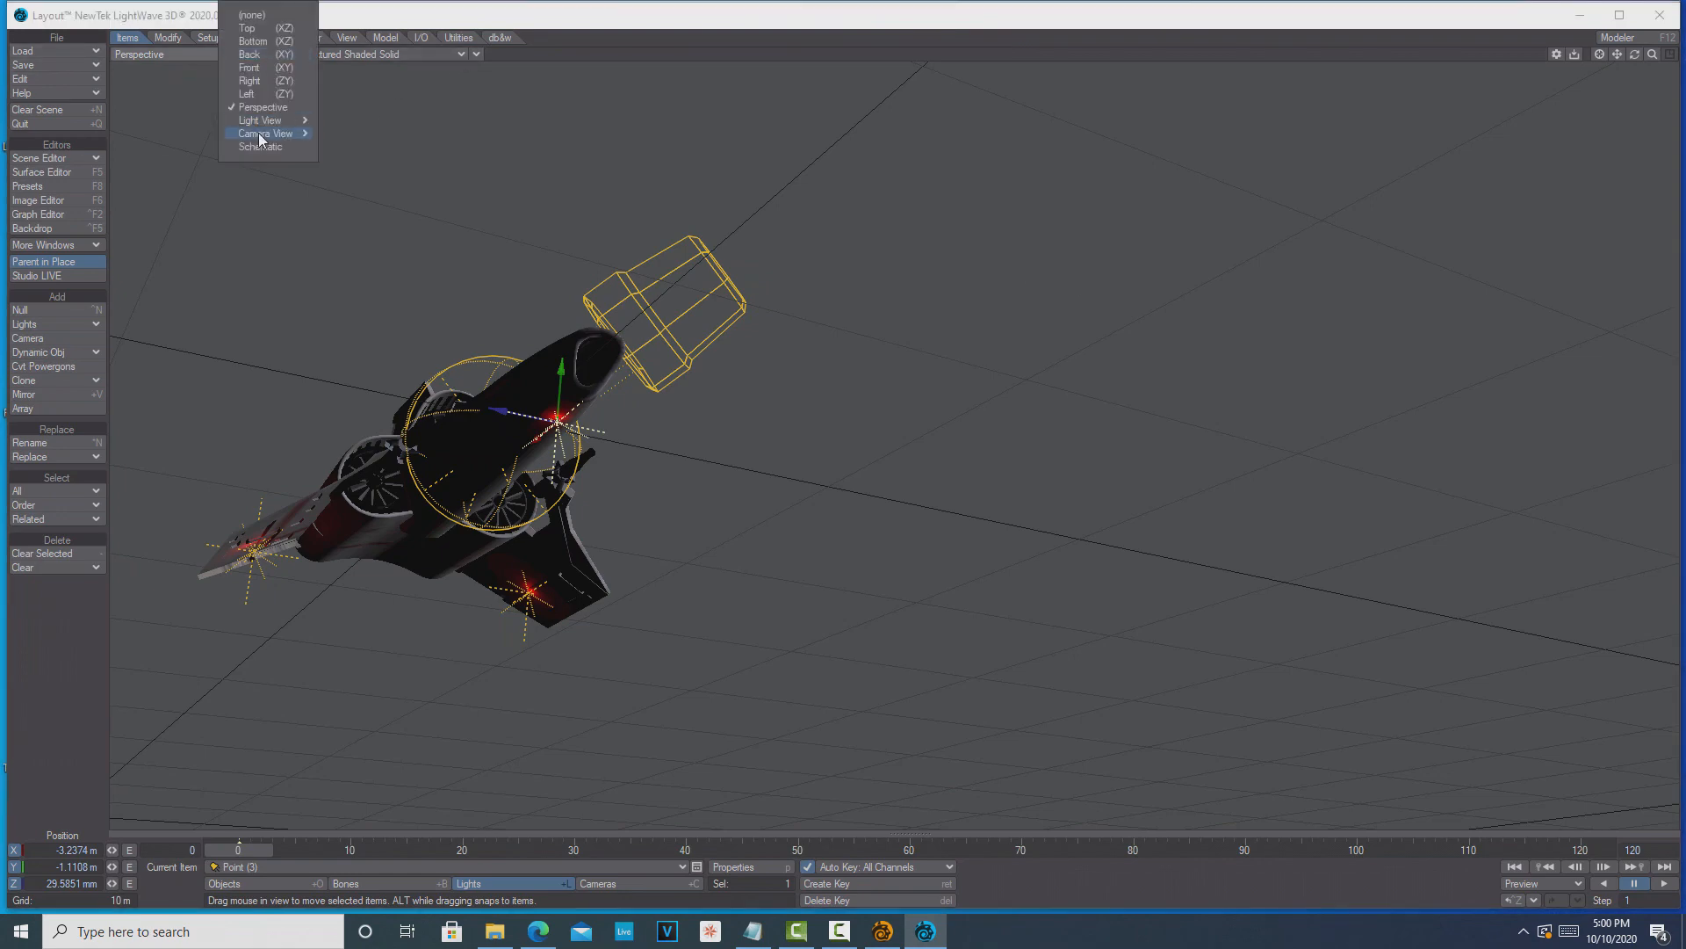
left_click(260, 136)
left_click(455, 55)
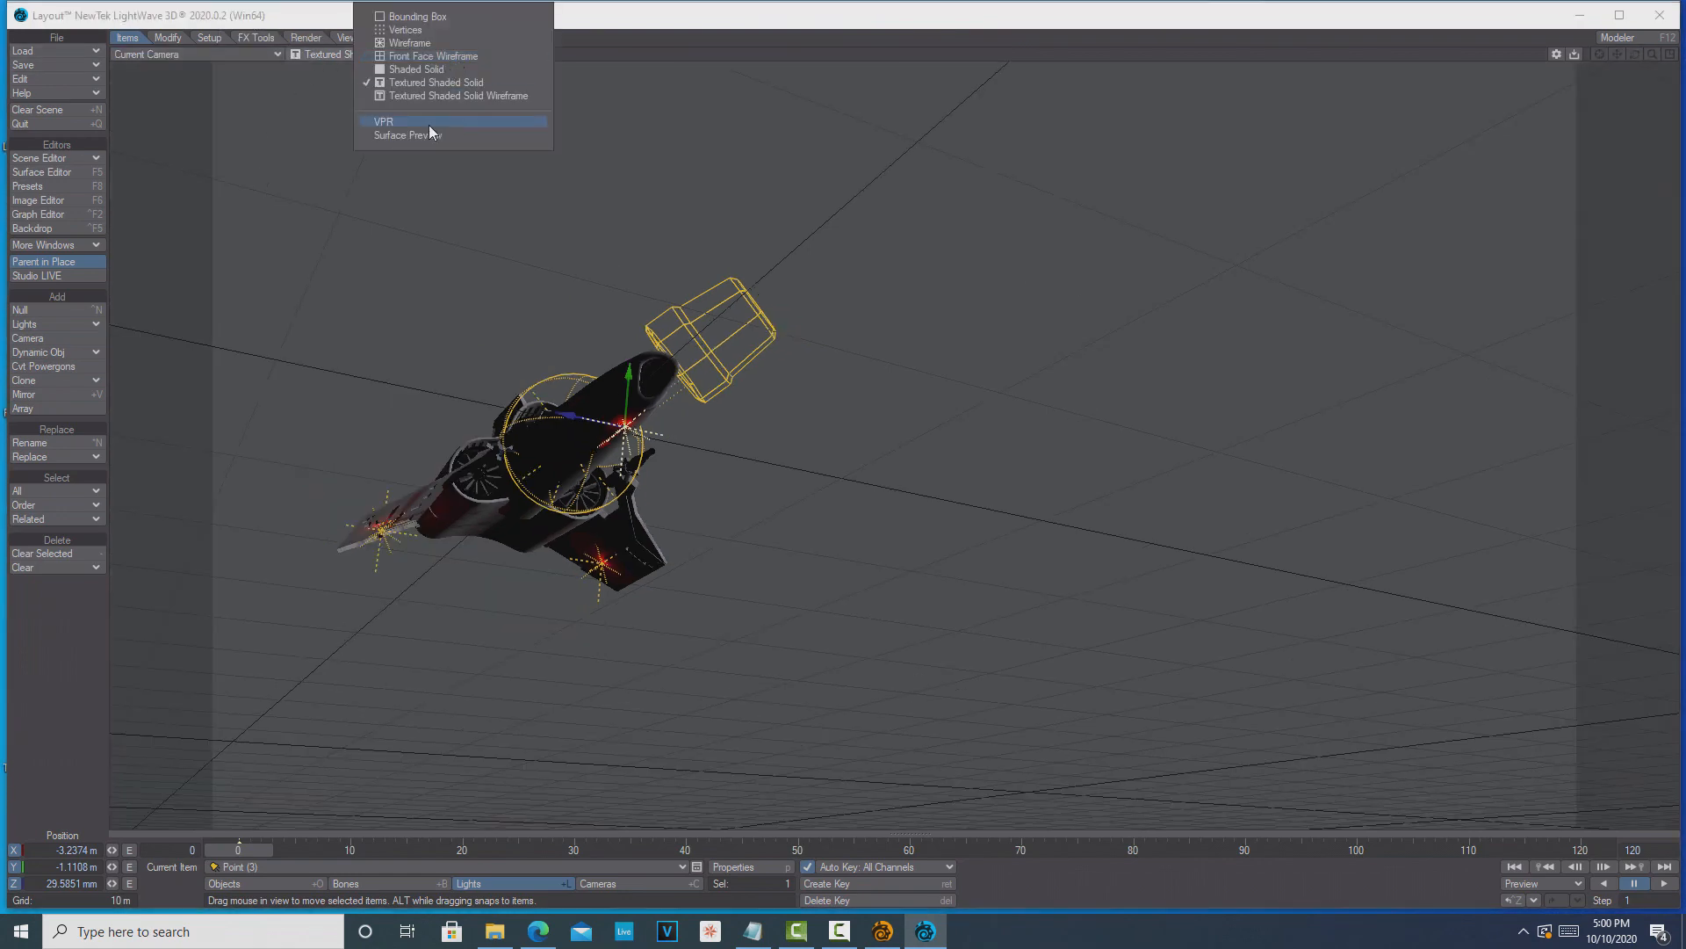
left_click(428, 130)
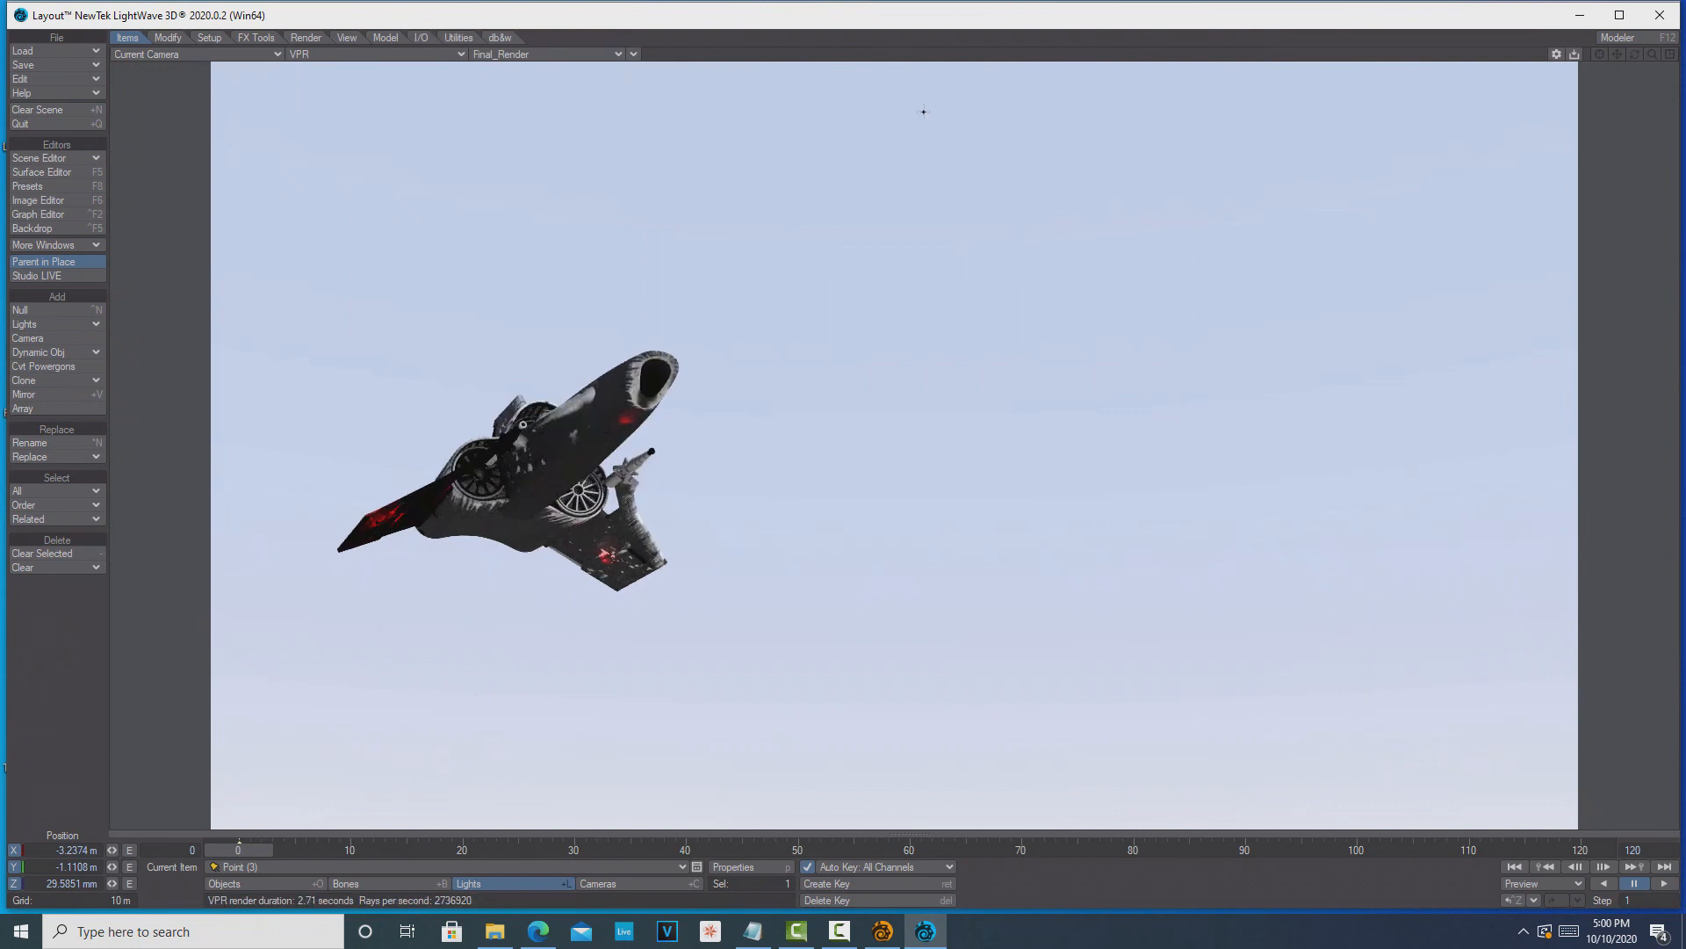
Step: Change the material of all spaceship surfaces from Standard to Principled BSDF in the Surface Editor
left_click(63, 173)
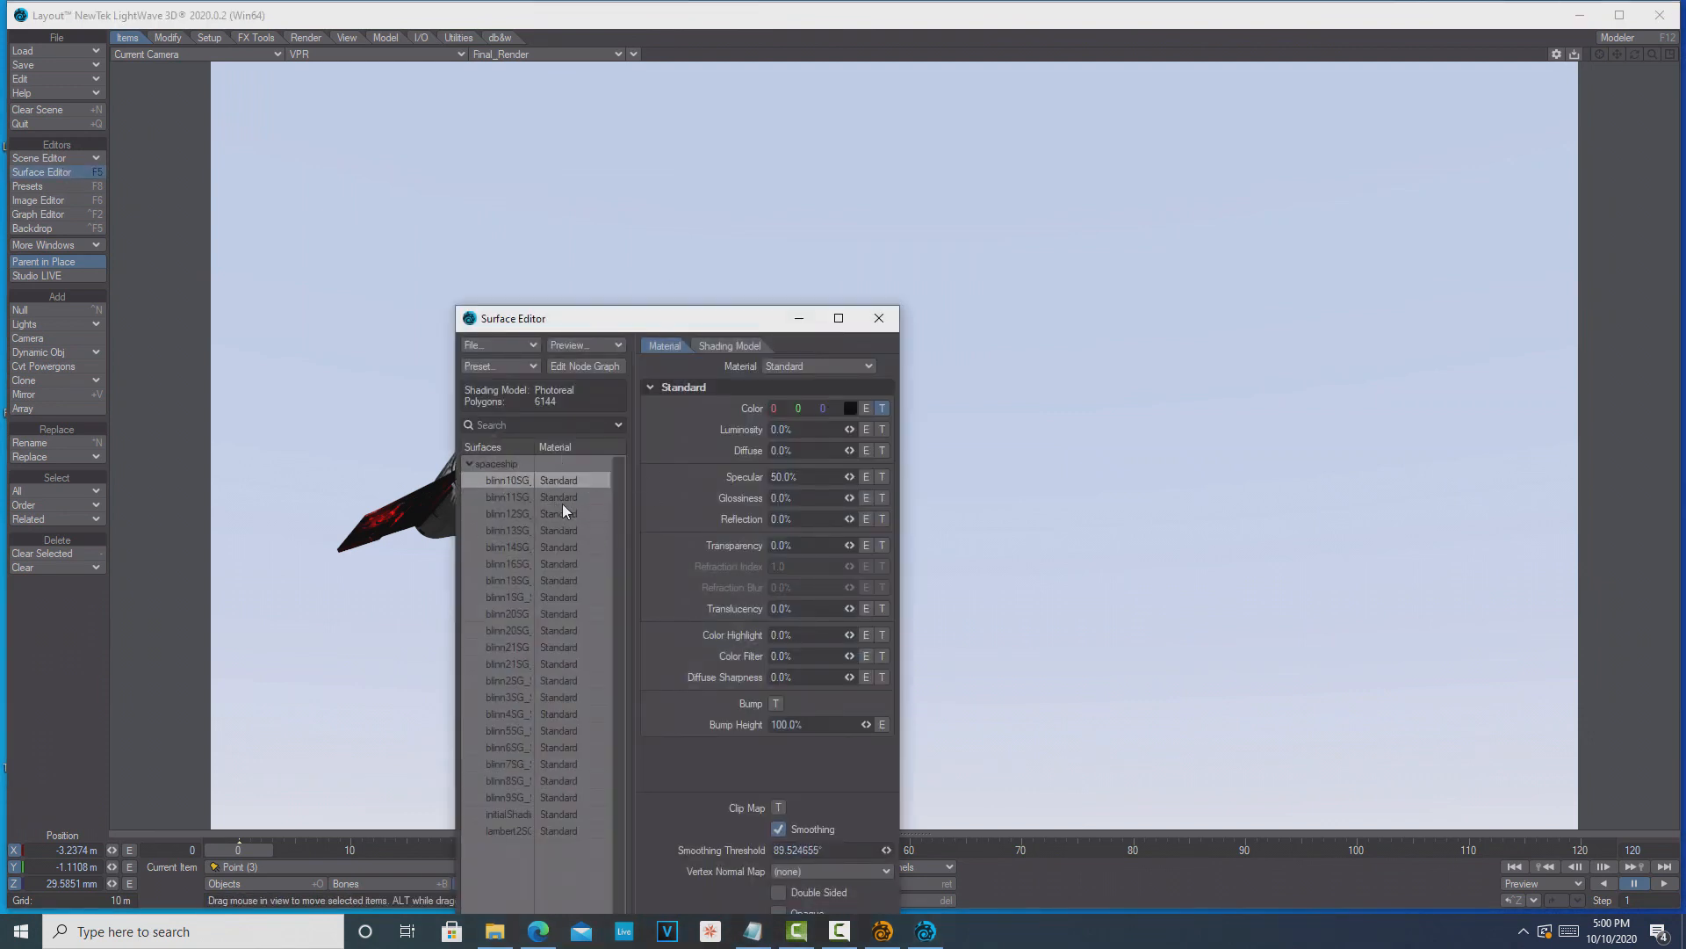
left_click(548, 831, "shift")
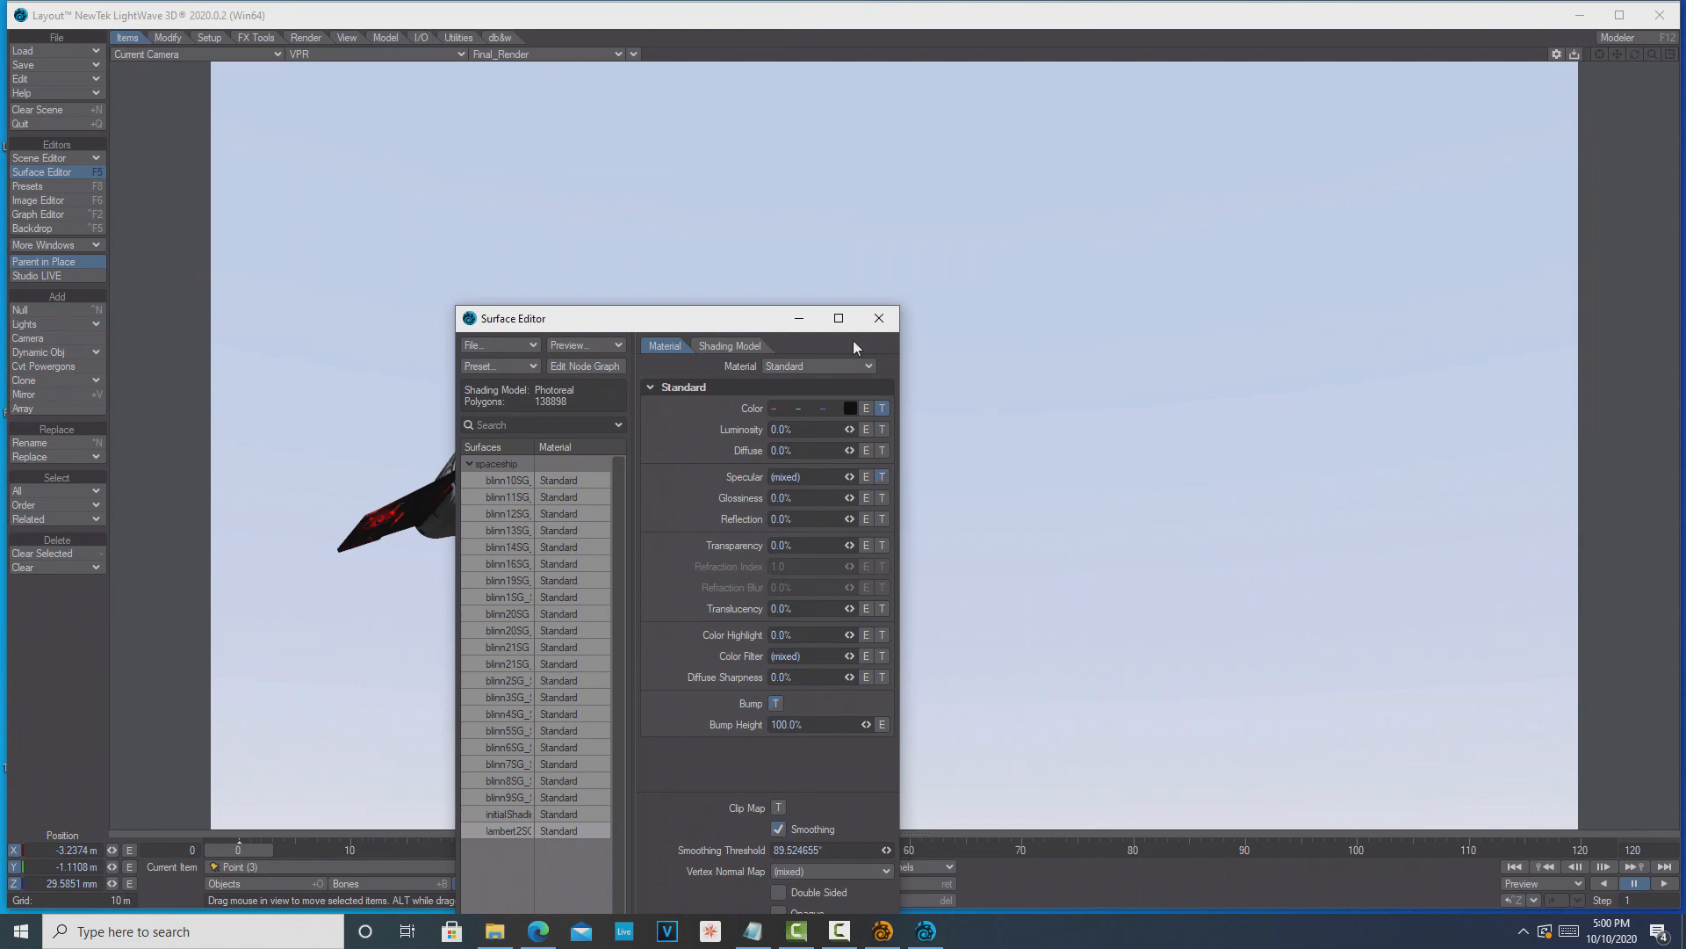
left_click(870, 365)
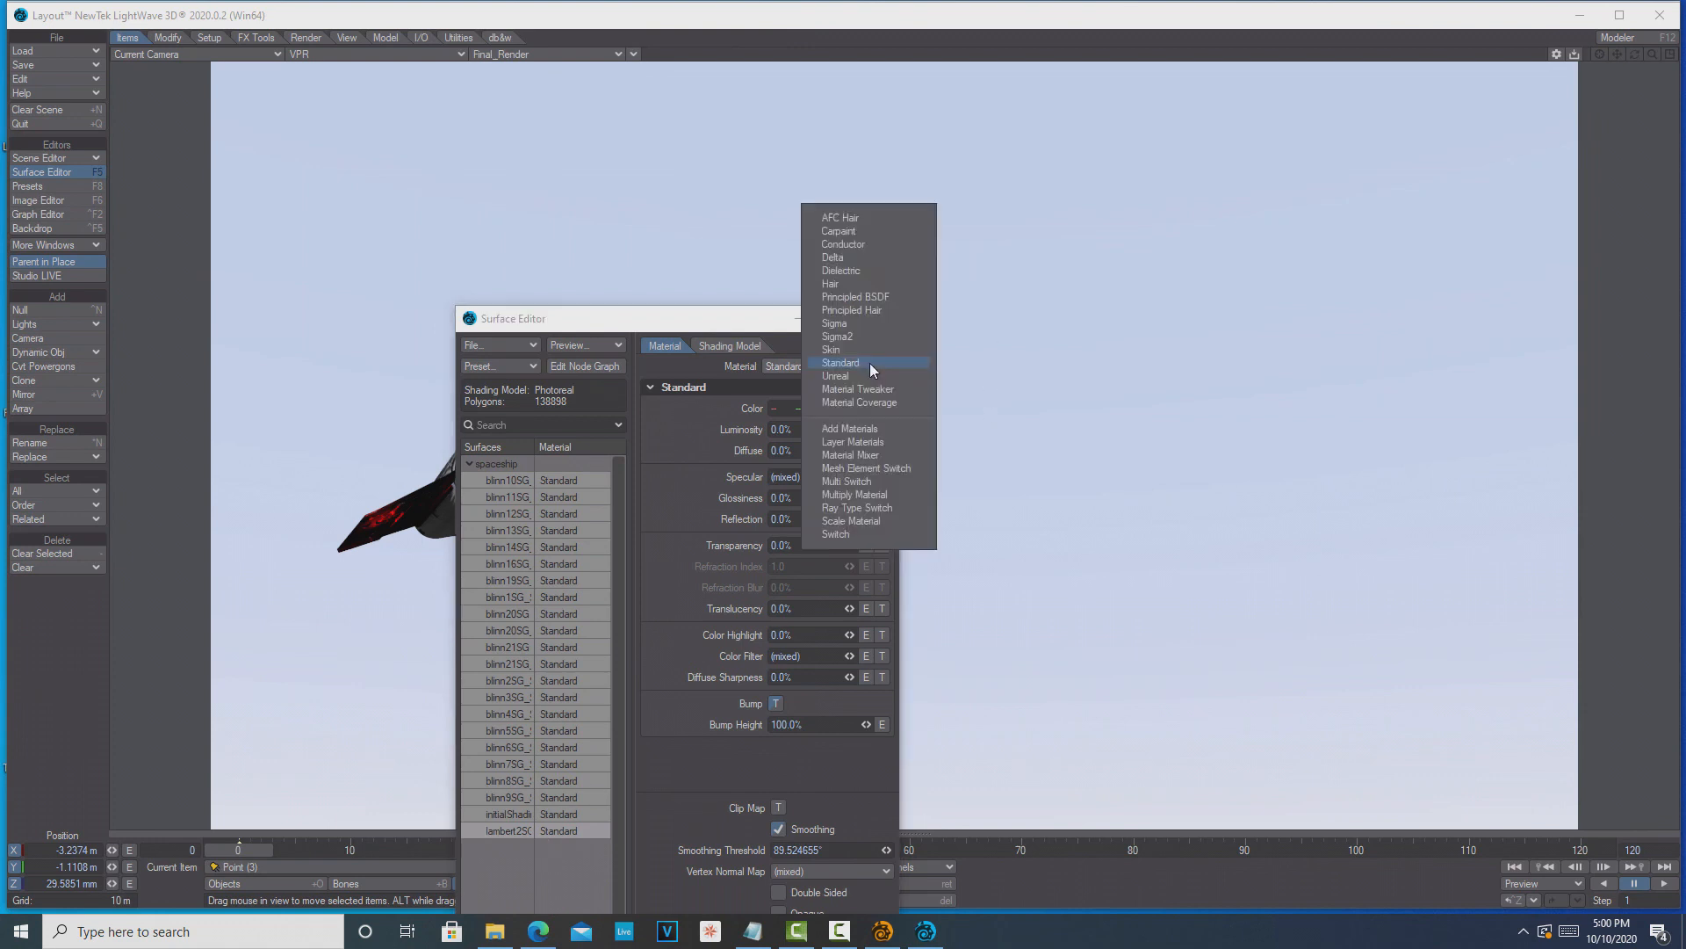
left_click(862, 298)
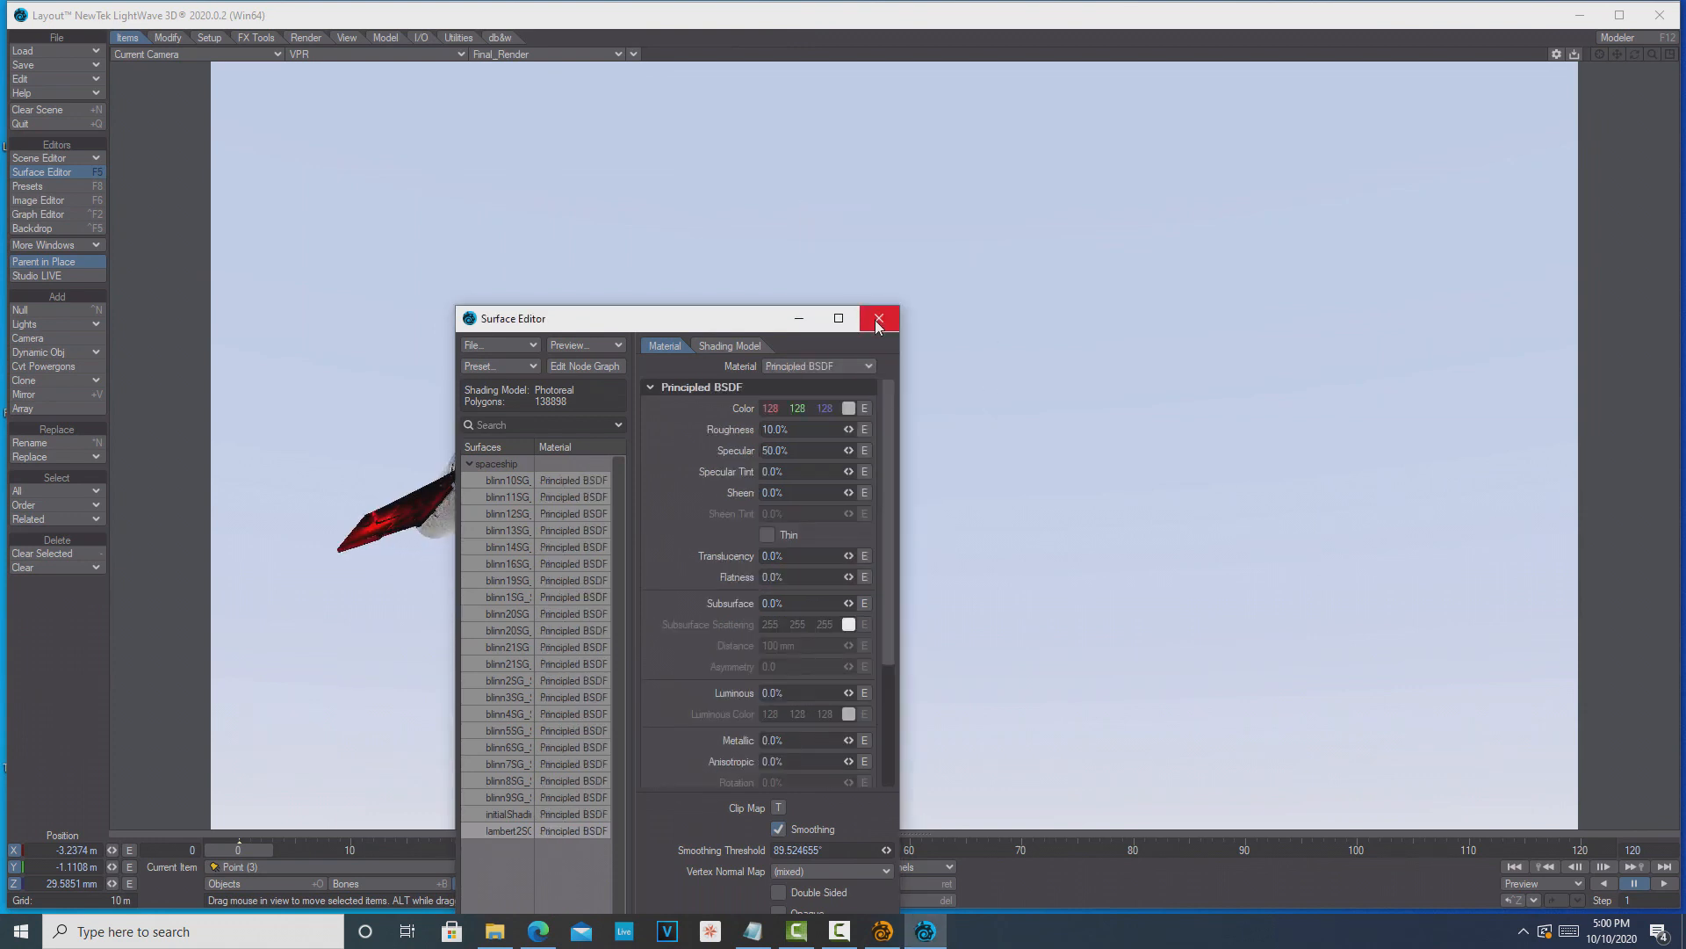
left_click(876, 319)
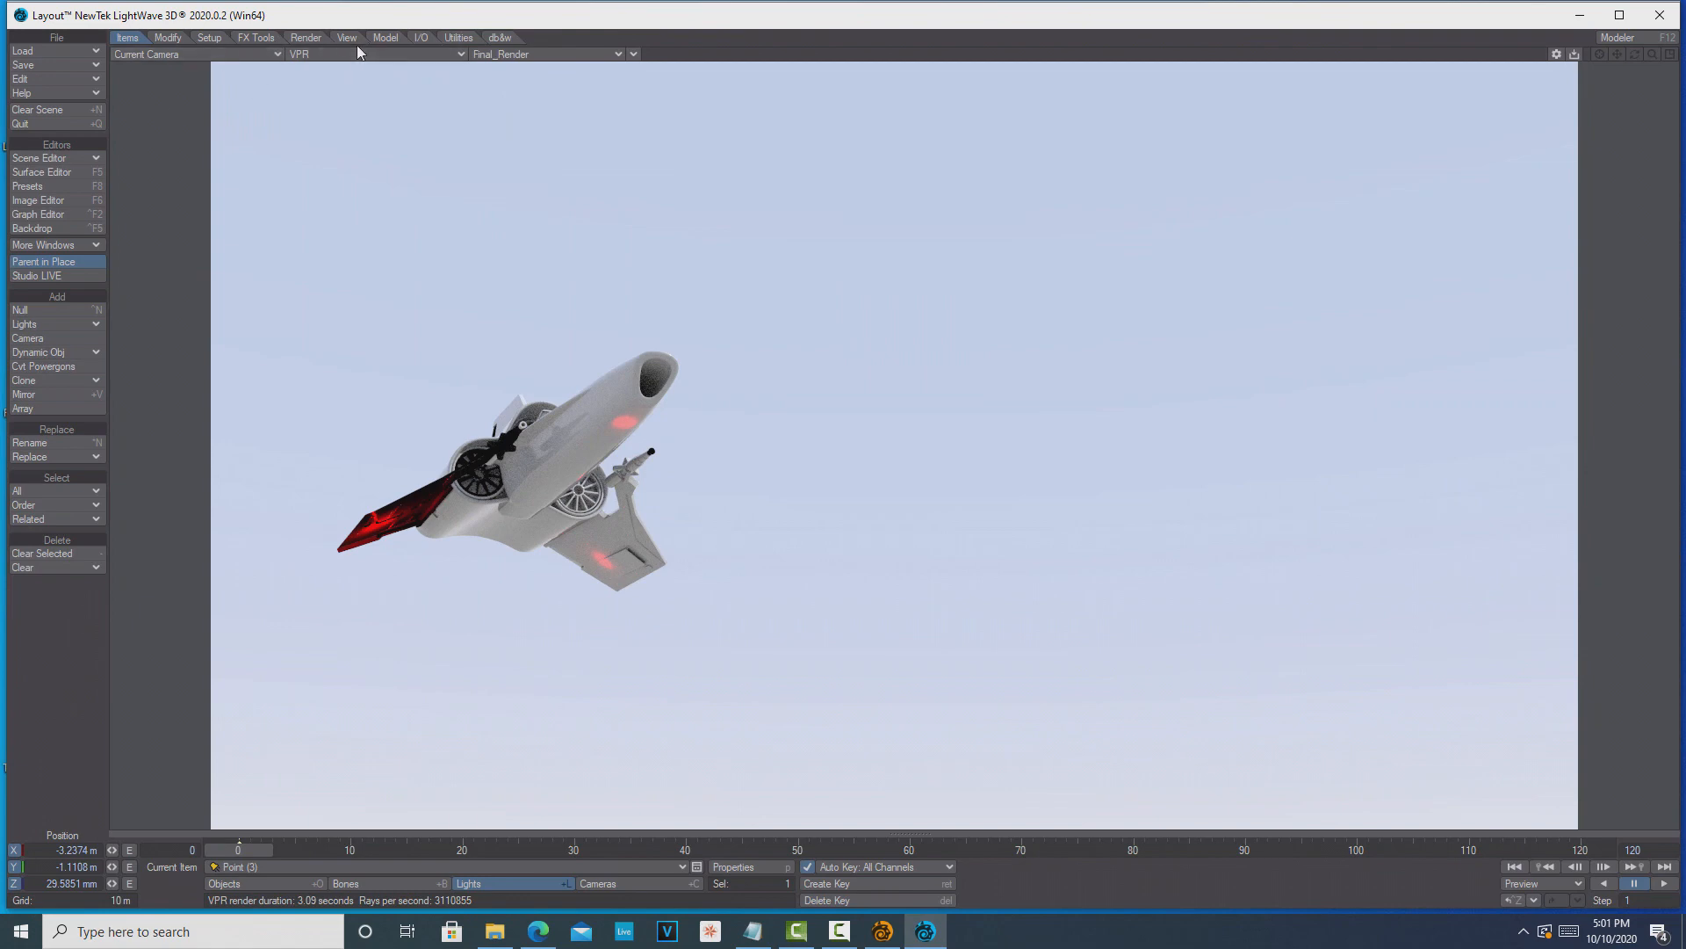
Step: Enable volumetric scattering in the render properties and lower the scattering weight to about 8.4%
left_click(307, 38)
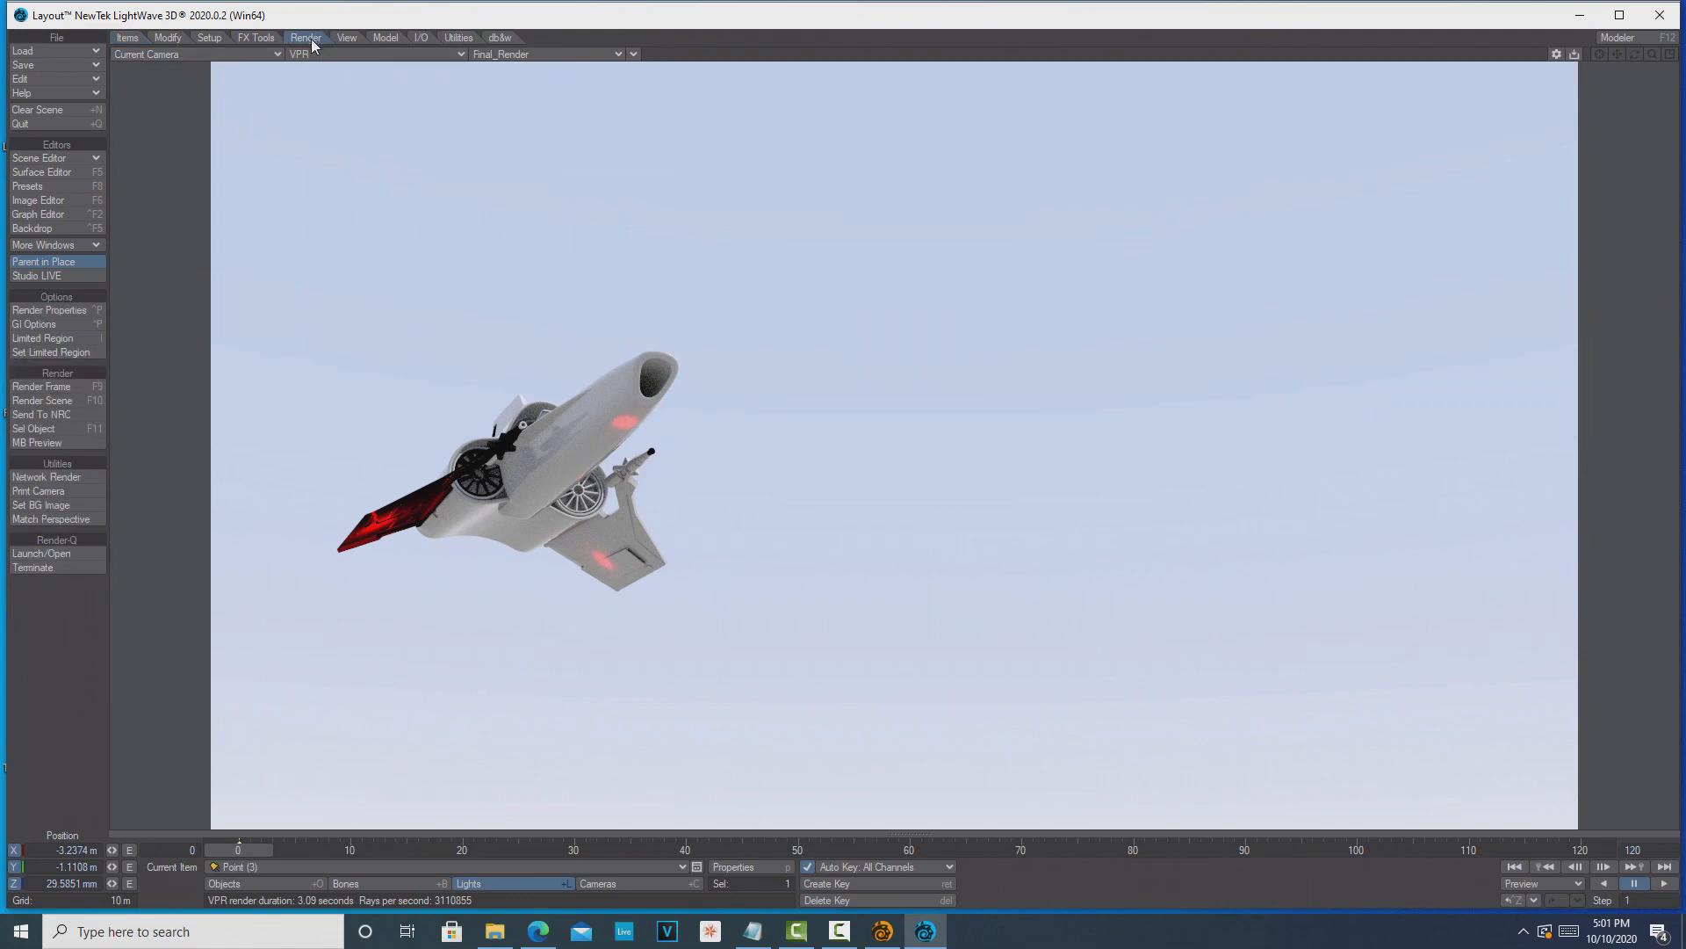
left_click(76, 312)
left_click(731, 83)
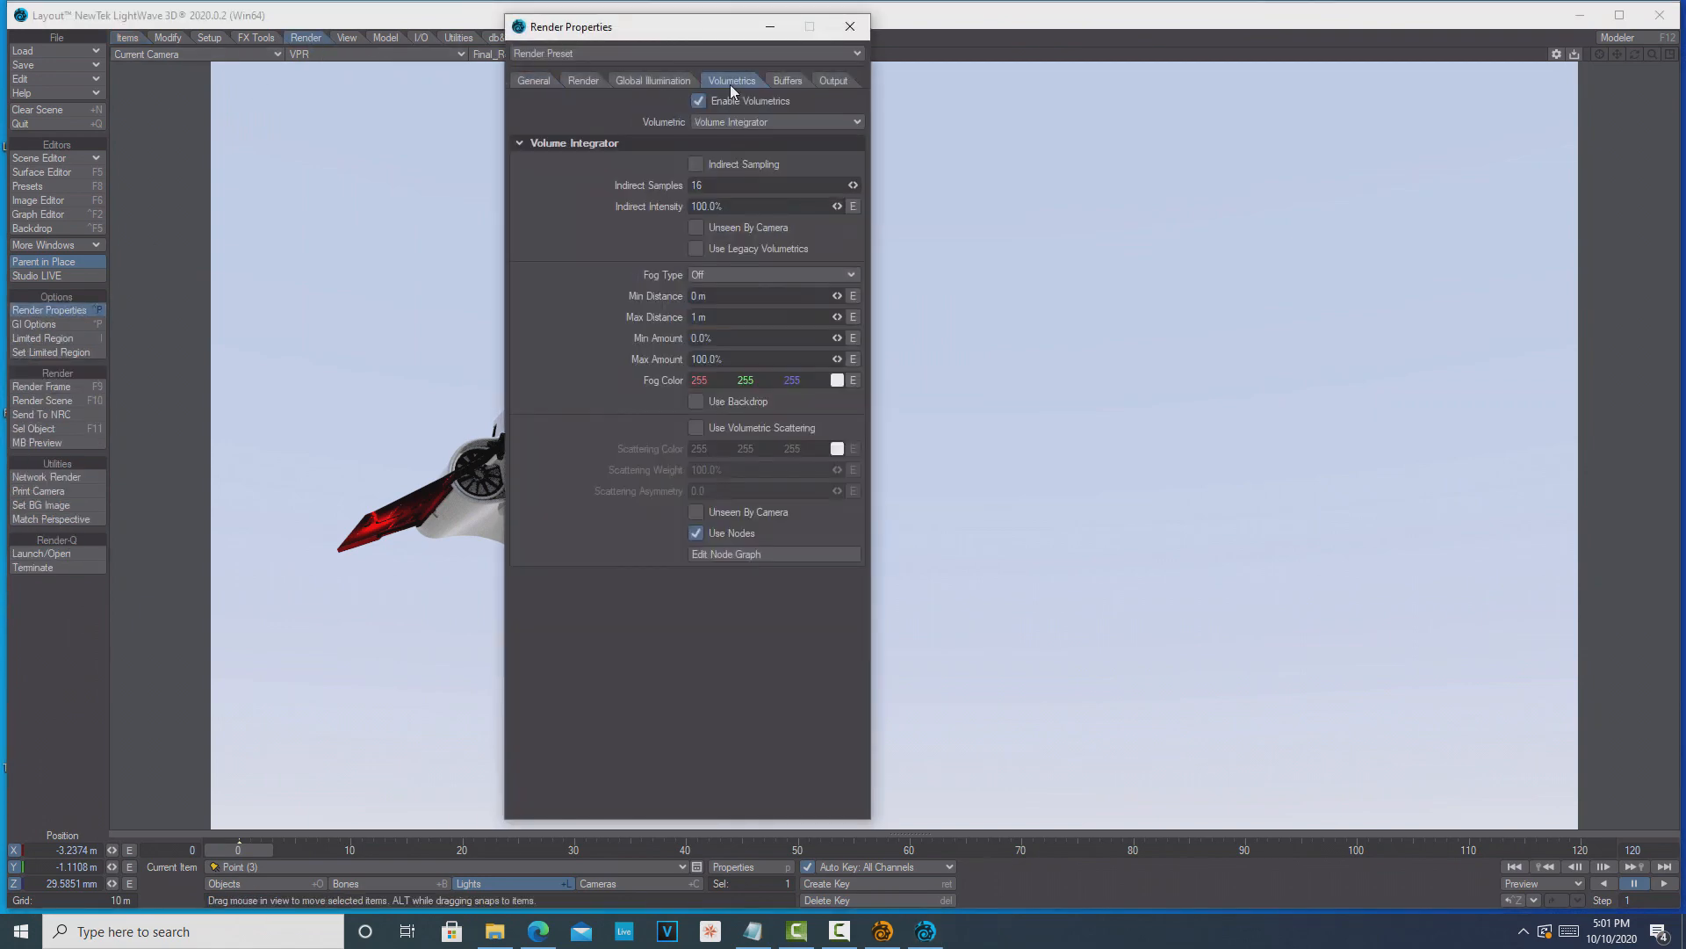
left_click(698, 427)
left_click_drag(661, 39, 1280, 45)
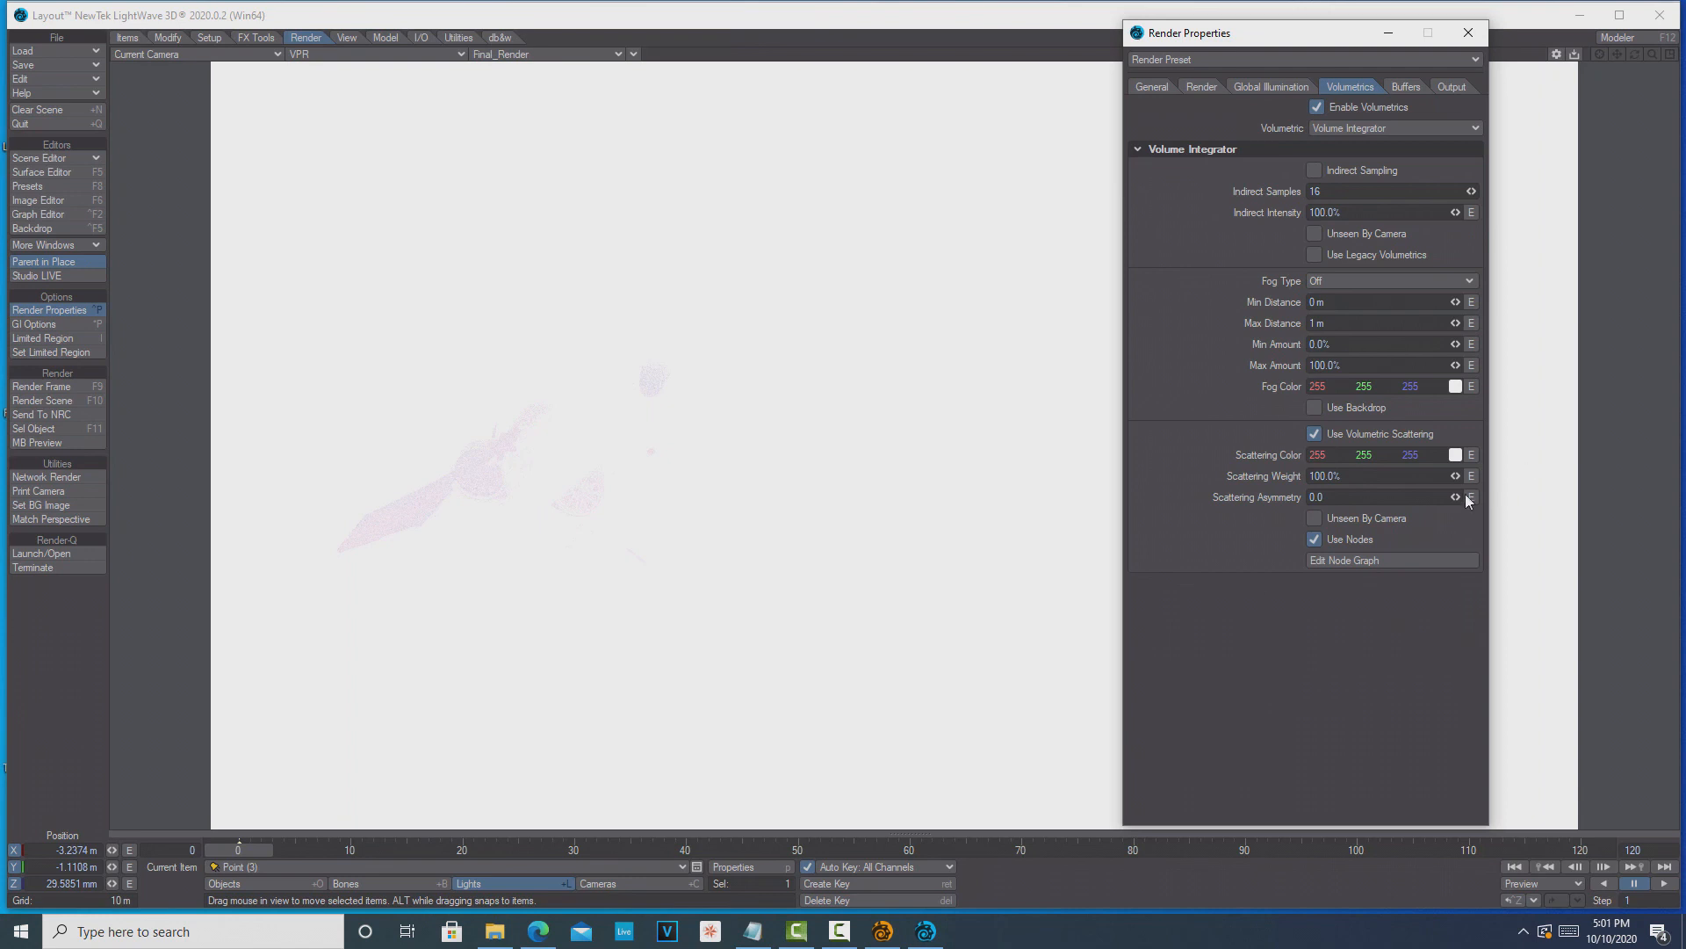
left_click_drag(1456, 474, 1392, 474)
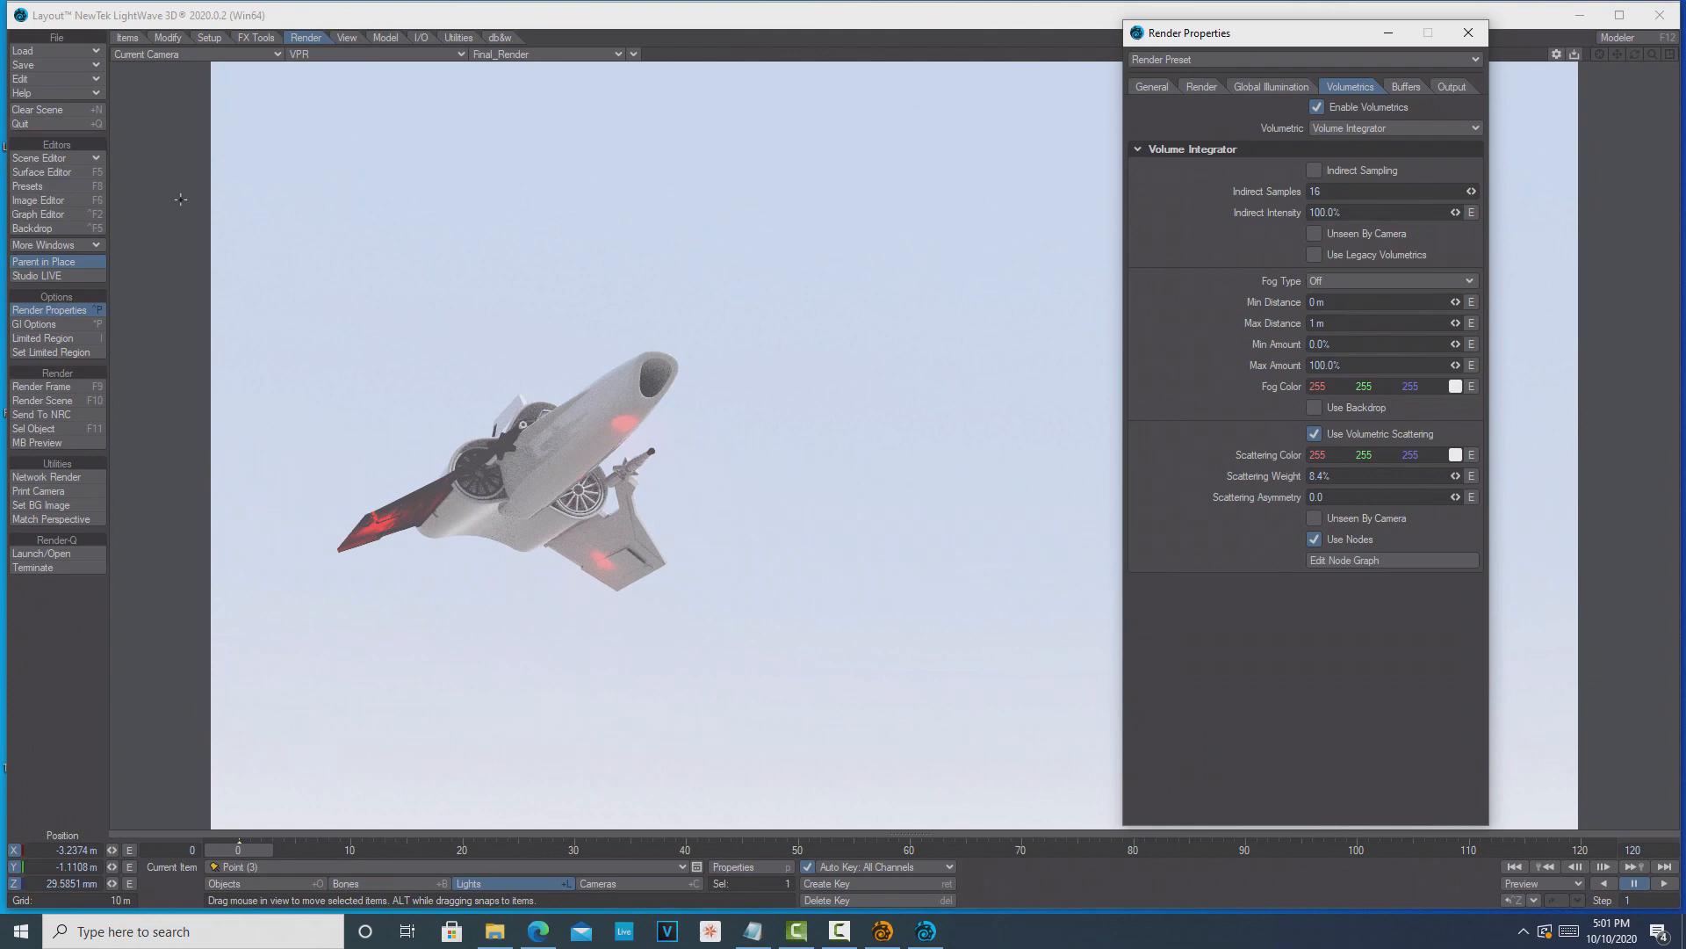
Step: Disable the existing Backdrop environment and raise the volumetric scattering weight to about 13.1%
left_click(57, 226)
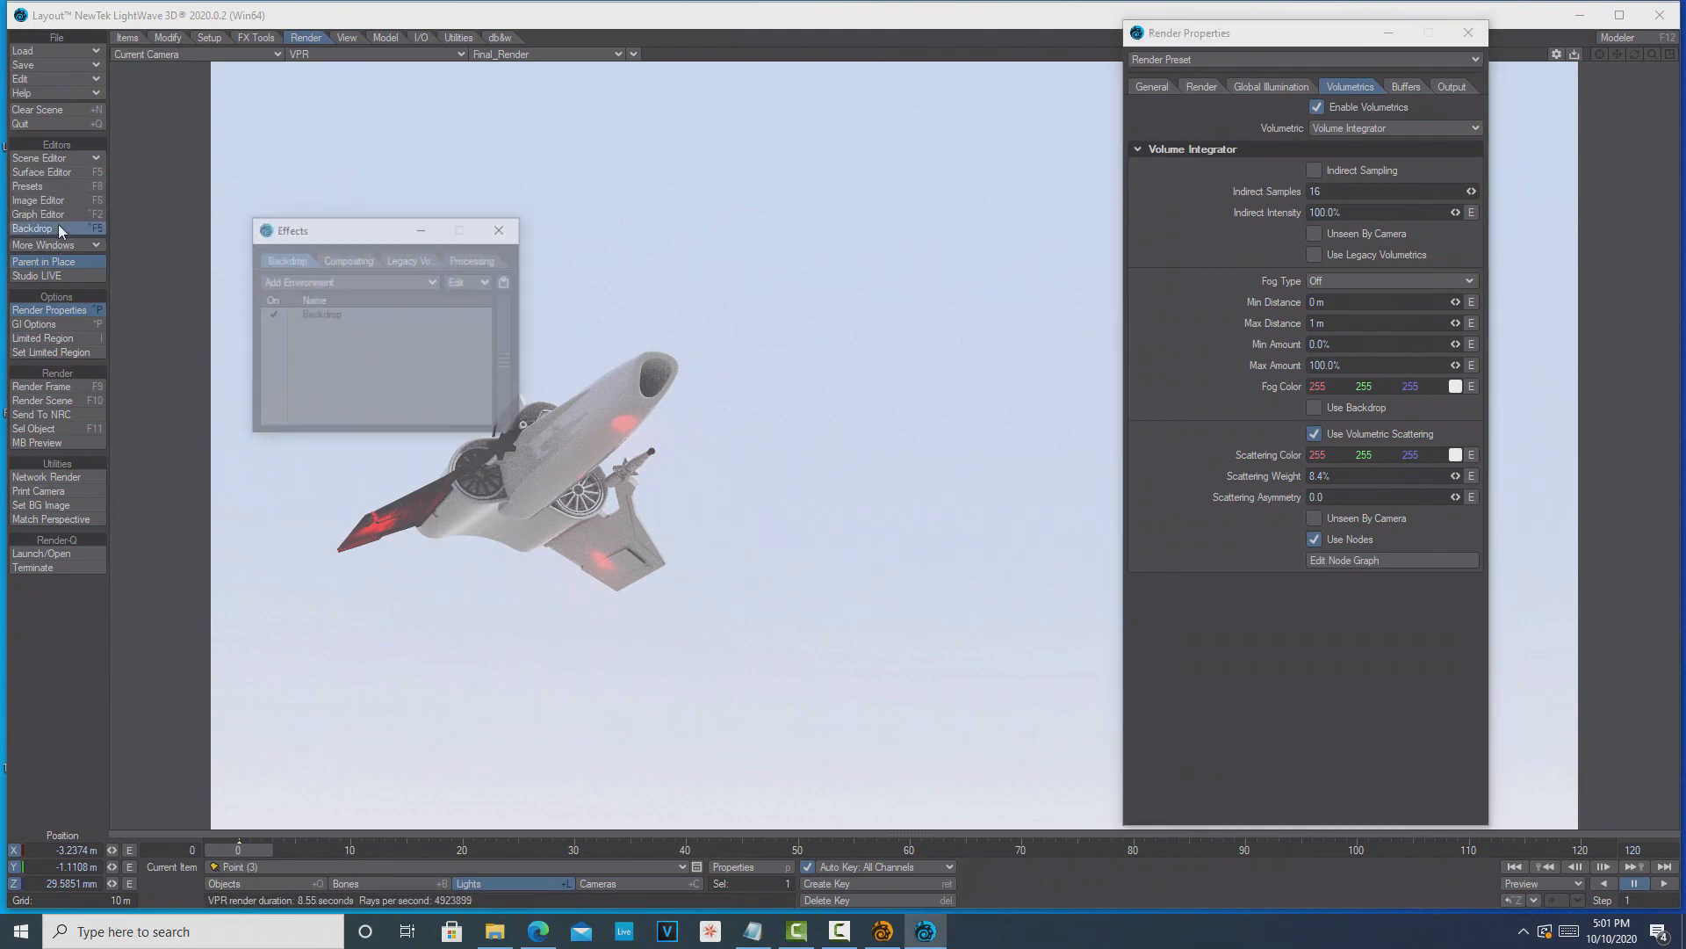
left_click(268, 314)
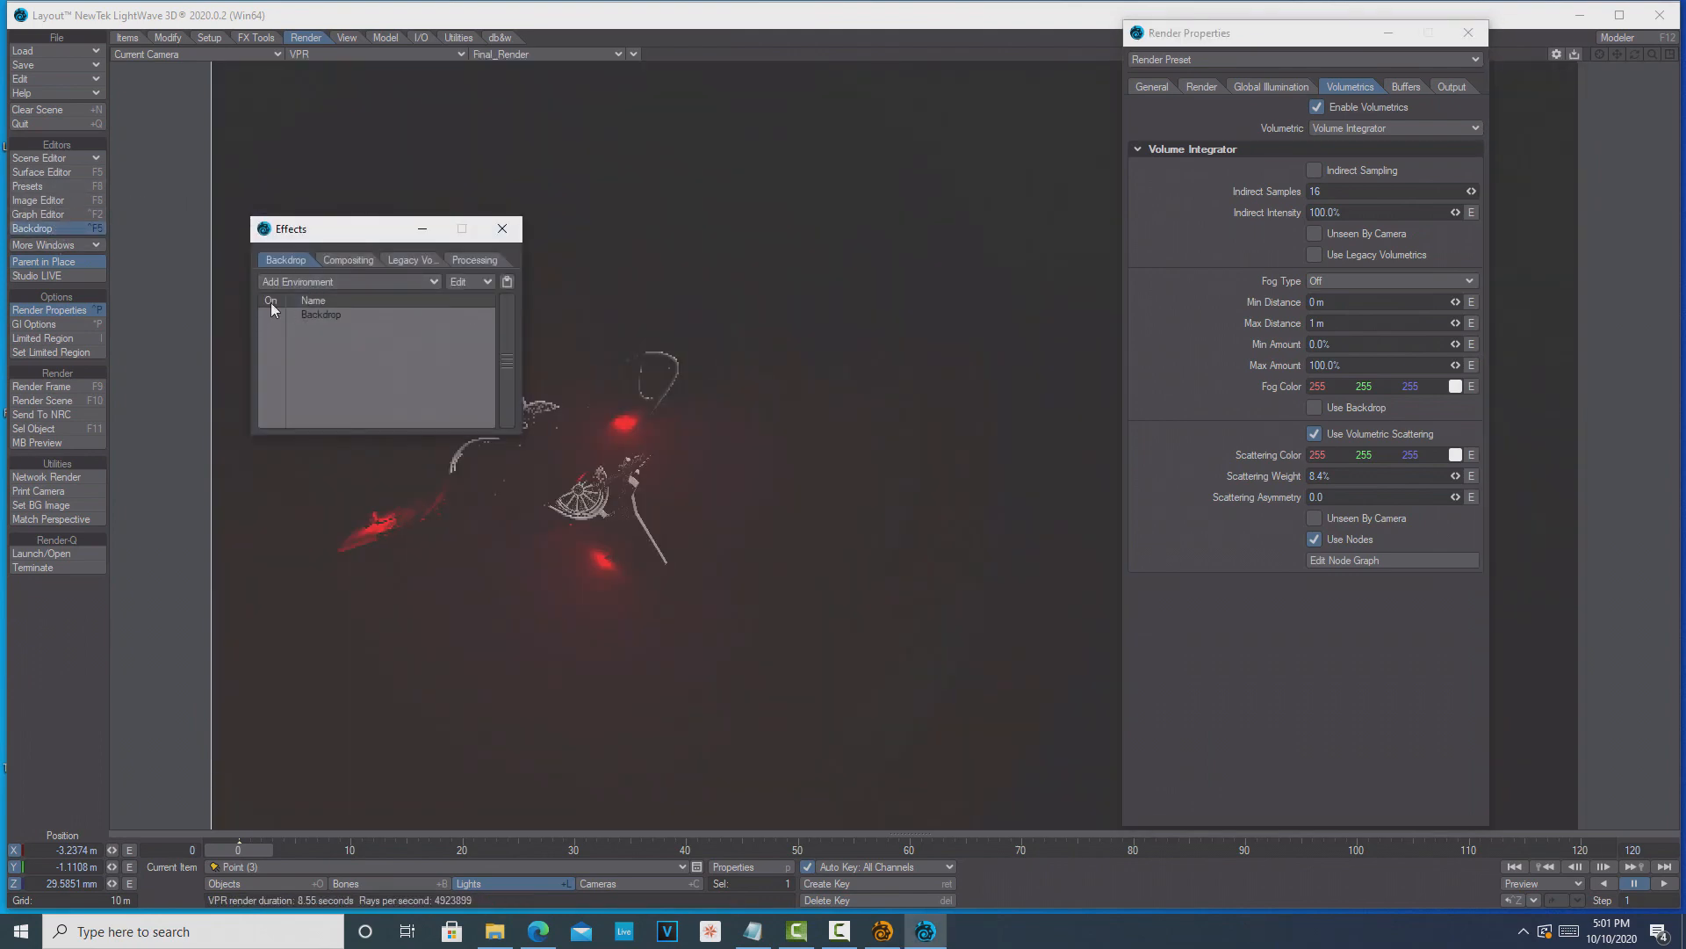
left_click(423, 228)
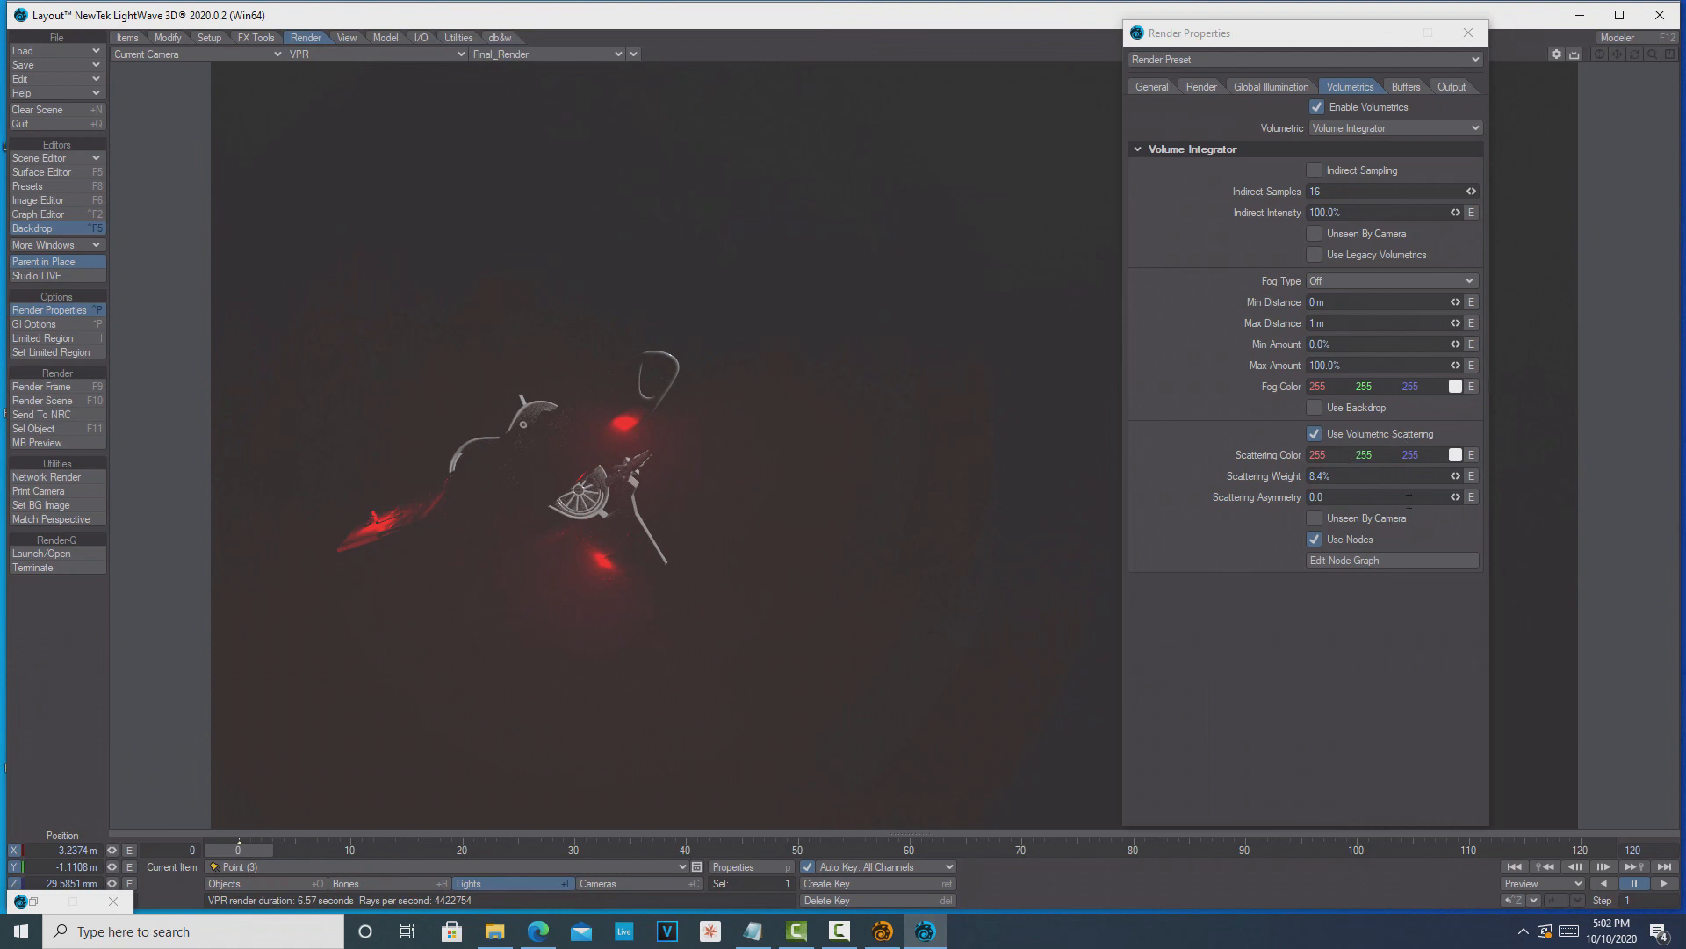
left_click_drag(1455, 477, 1491, 477)
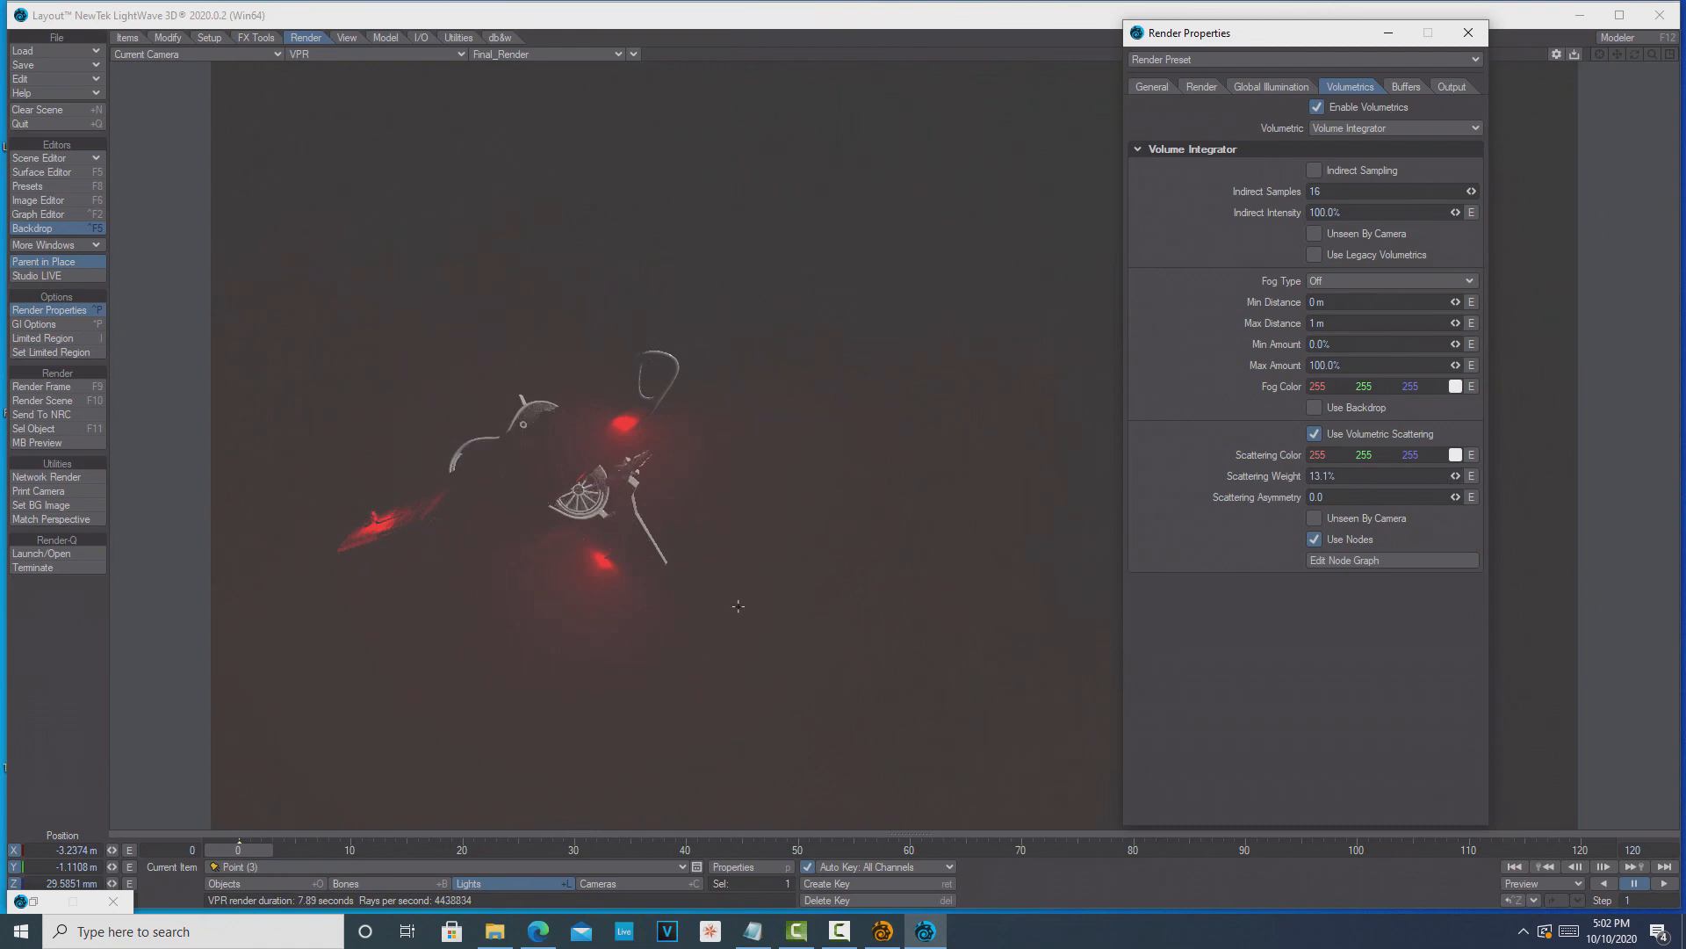
left_click(1387, 38)
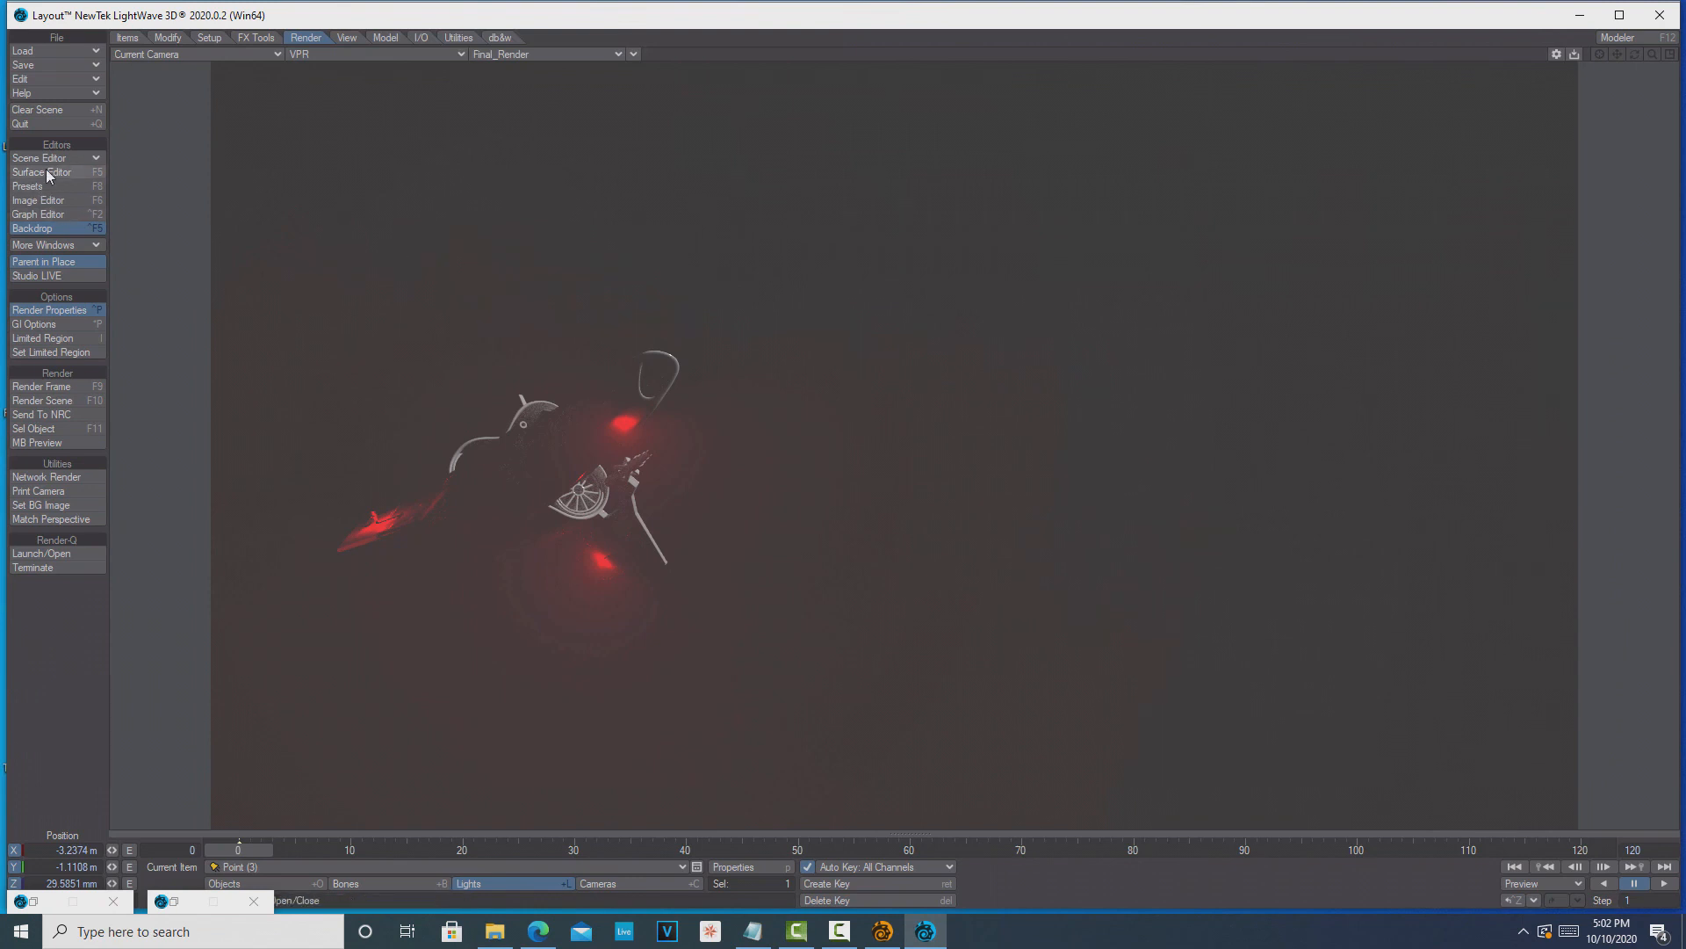
Step: Add a Textured Environment to the scene backdrop and set its scale to 0.4 m
left_click(60, 227)
left_click(434, 281)
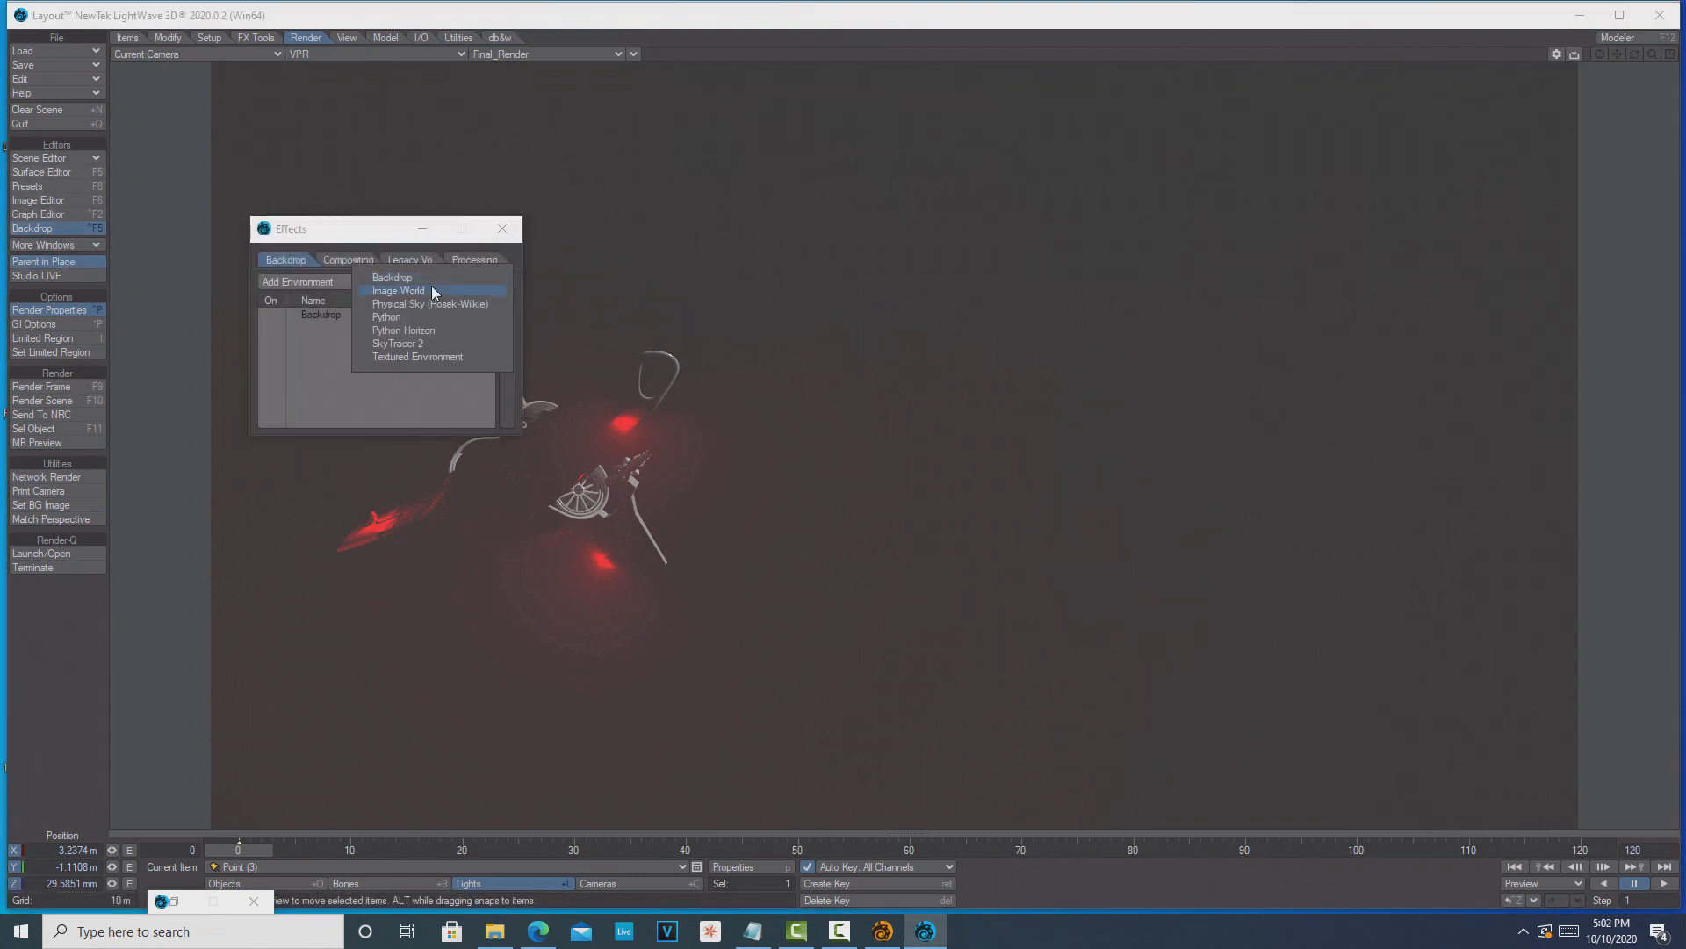
left_click(429, 356)
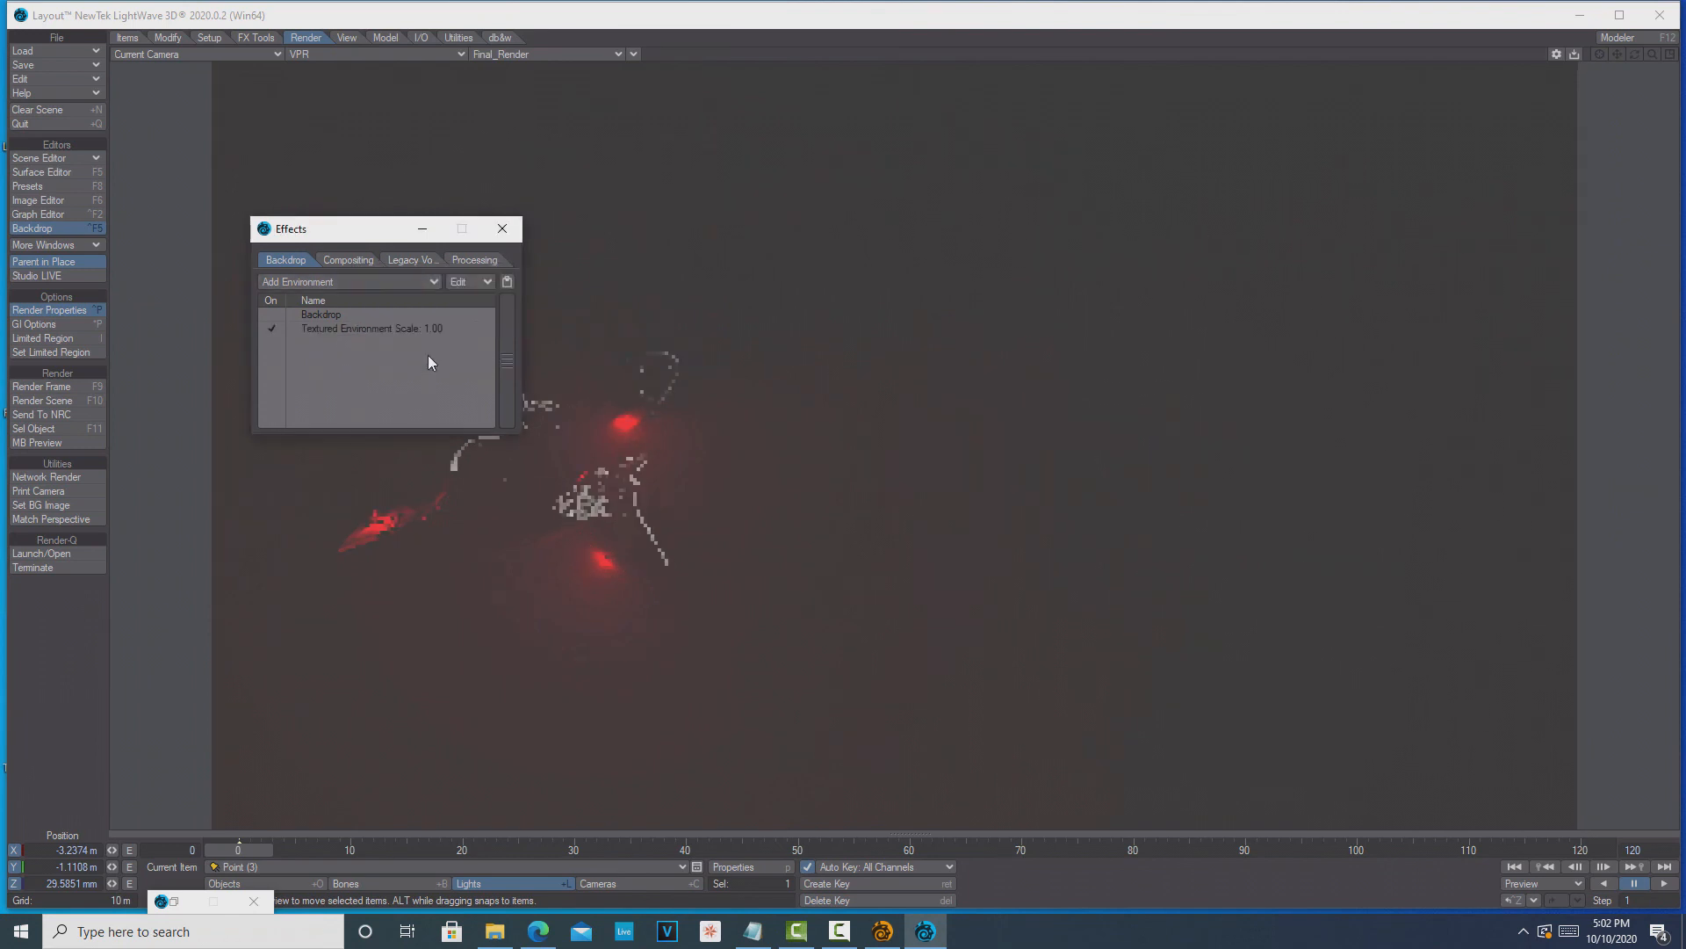
left_click(404, 328)
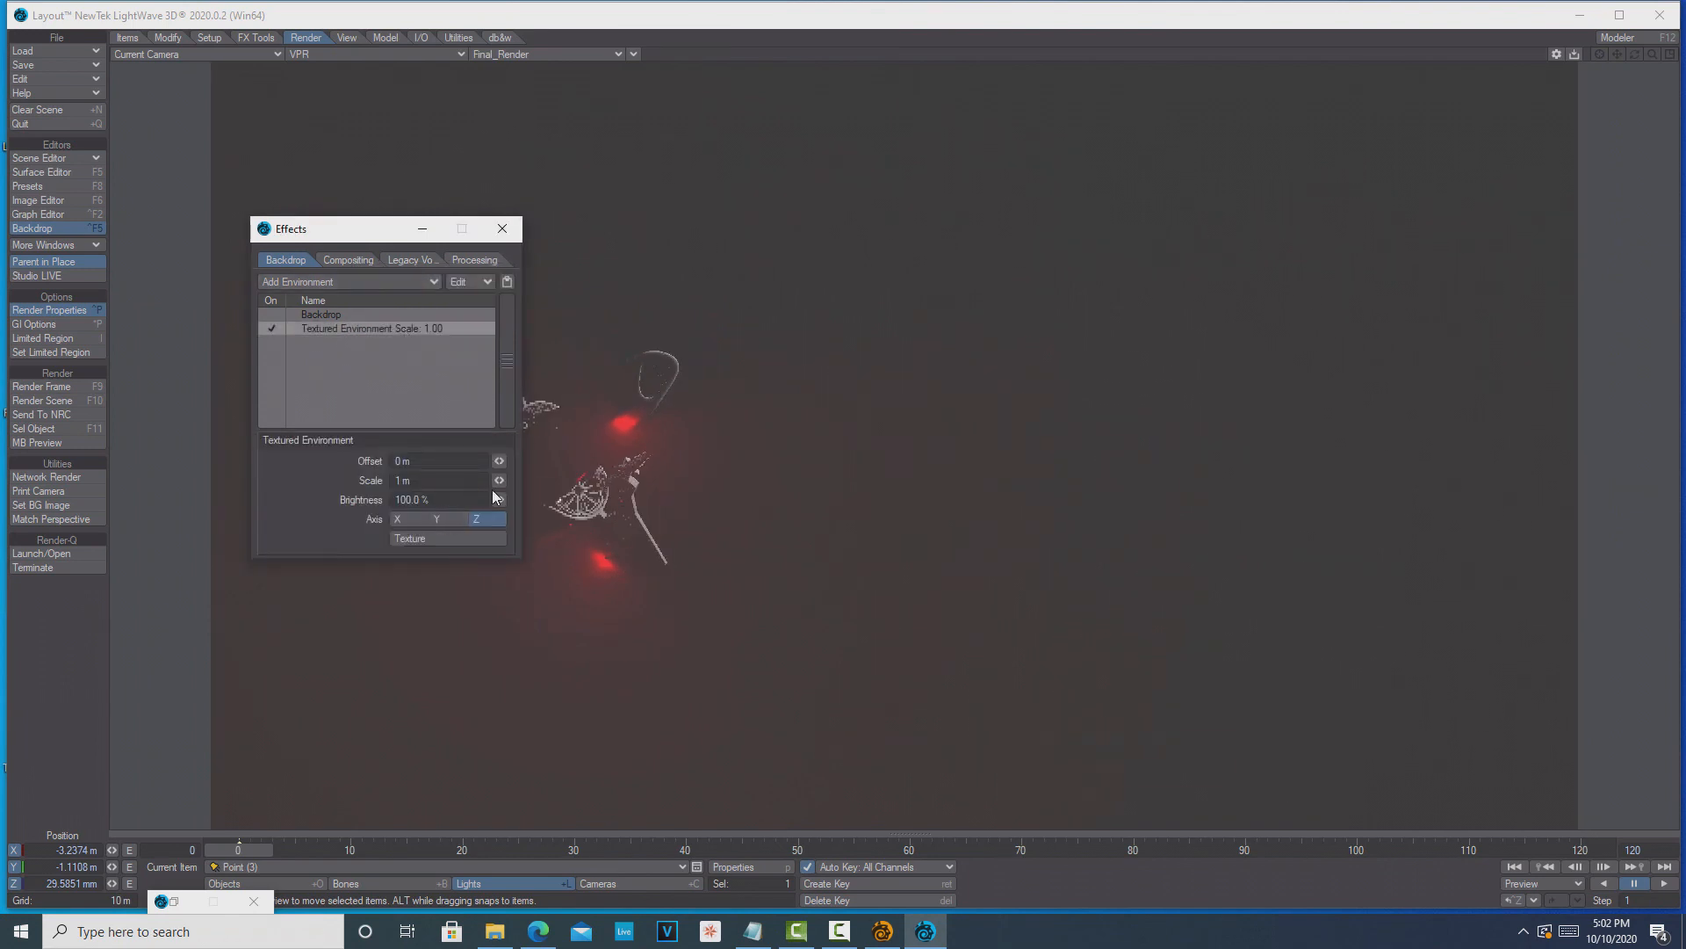
left_click(423, 485)
key("BackSpace")
type(".4")
key("Tab")
Step: Open the environment's texture and change its layer type to Procedural Texture, using Turbulence
left_click(461, 538)
left_click_drag(482, 274, 1259, 223)
left_click_drag(361, 239, 114, 287)
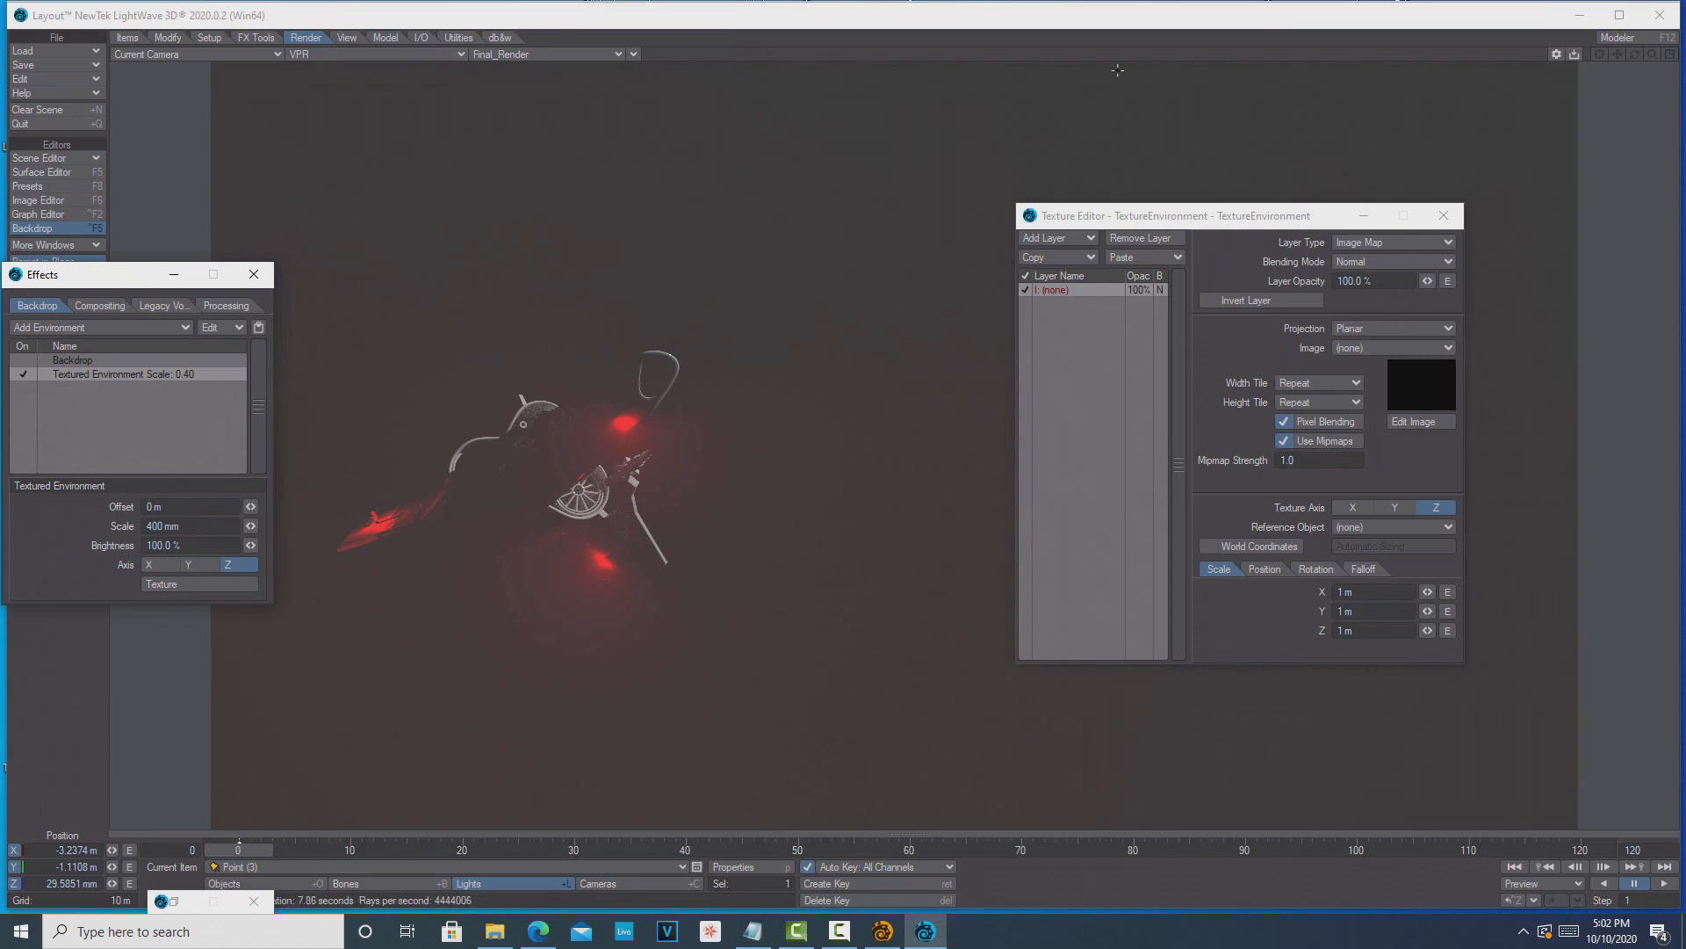
left_click(1445, 244)
left_click(1445, 244)
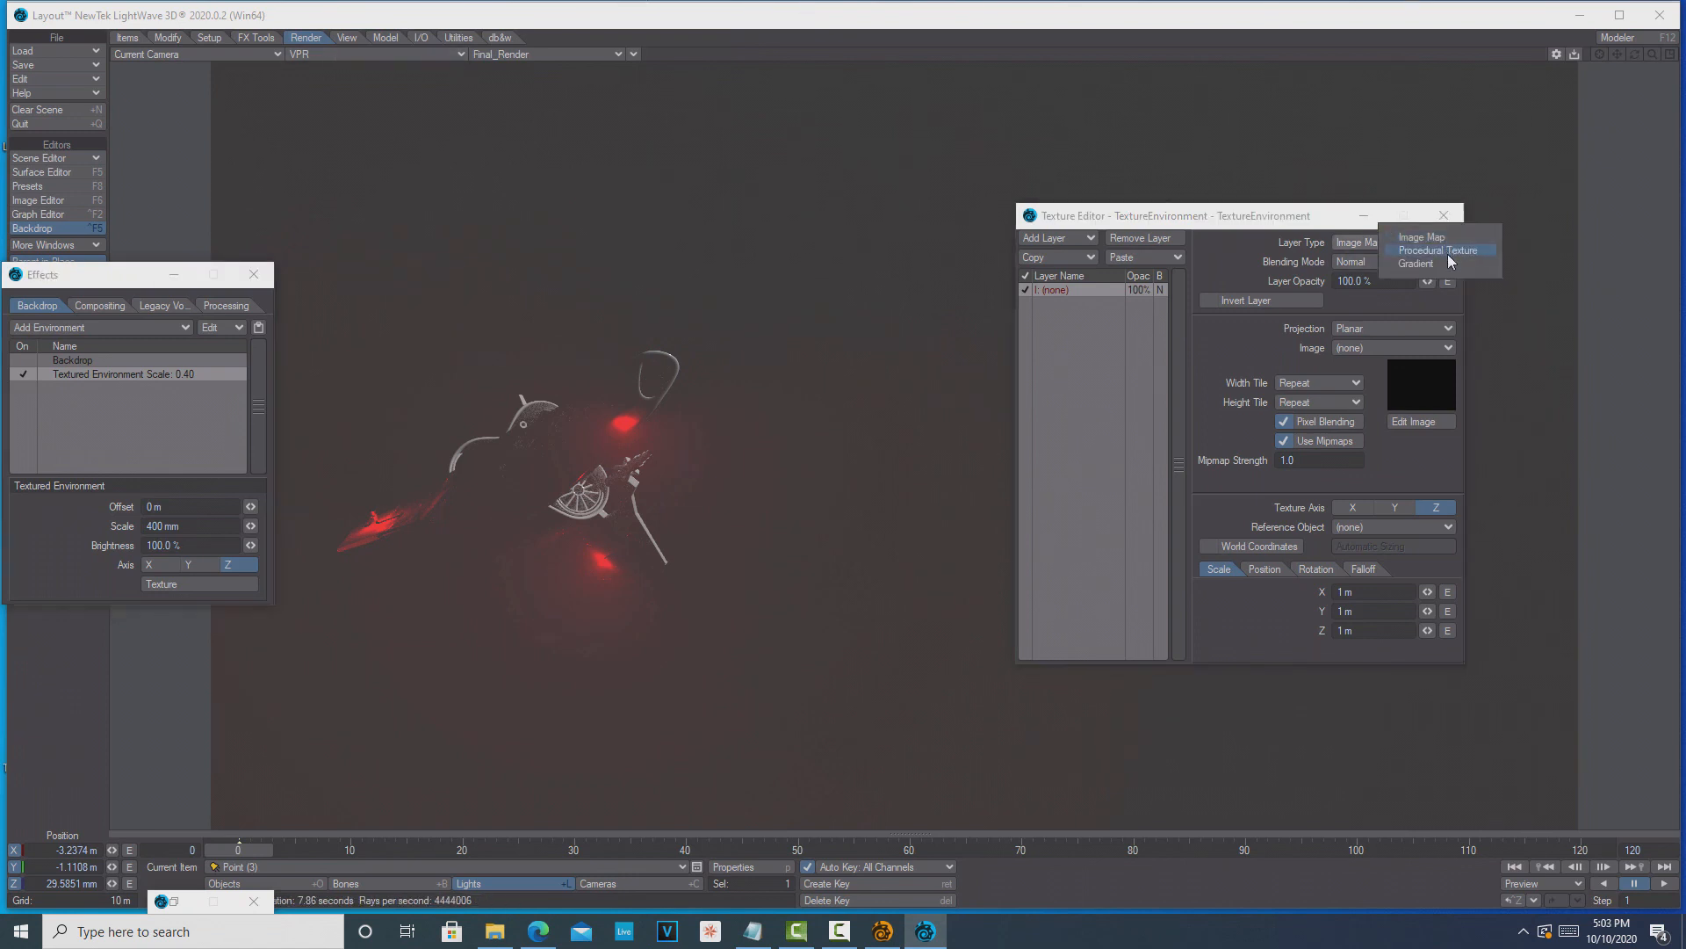
left_click(1447, 254)
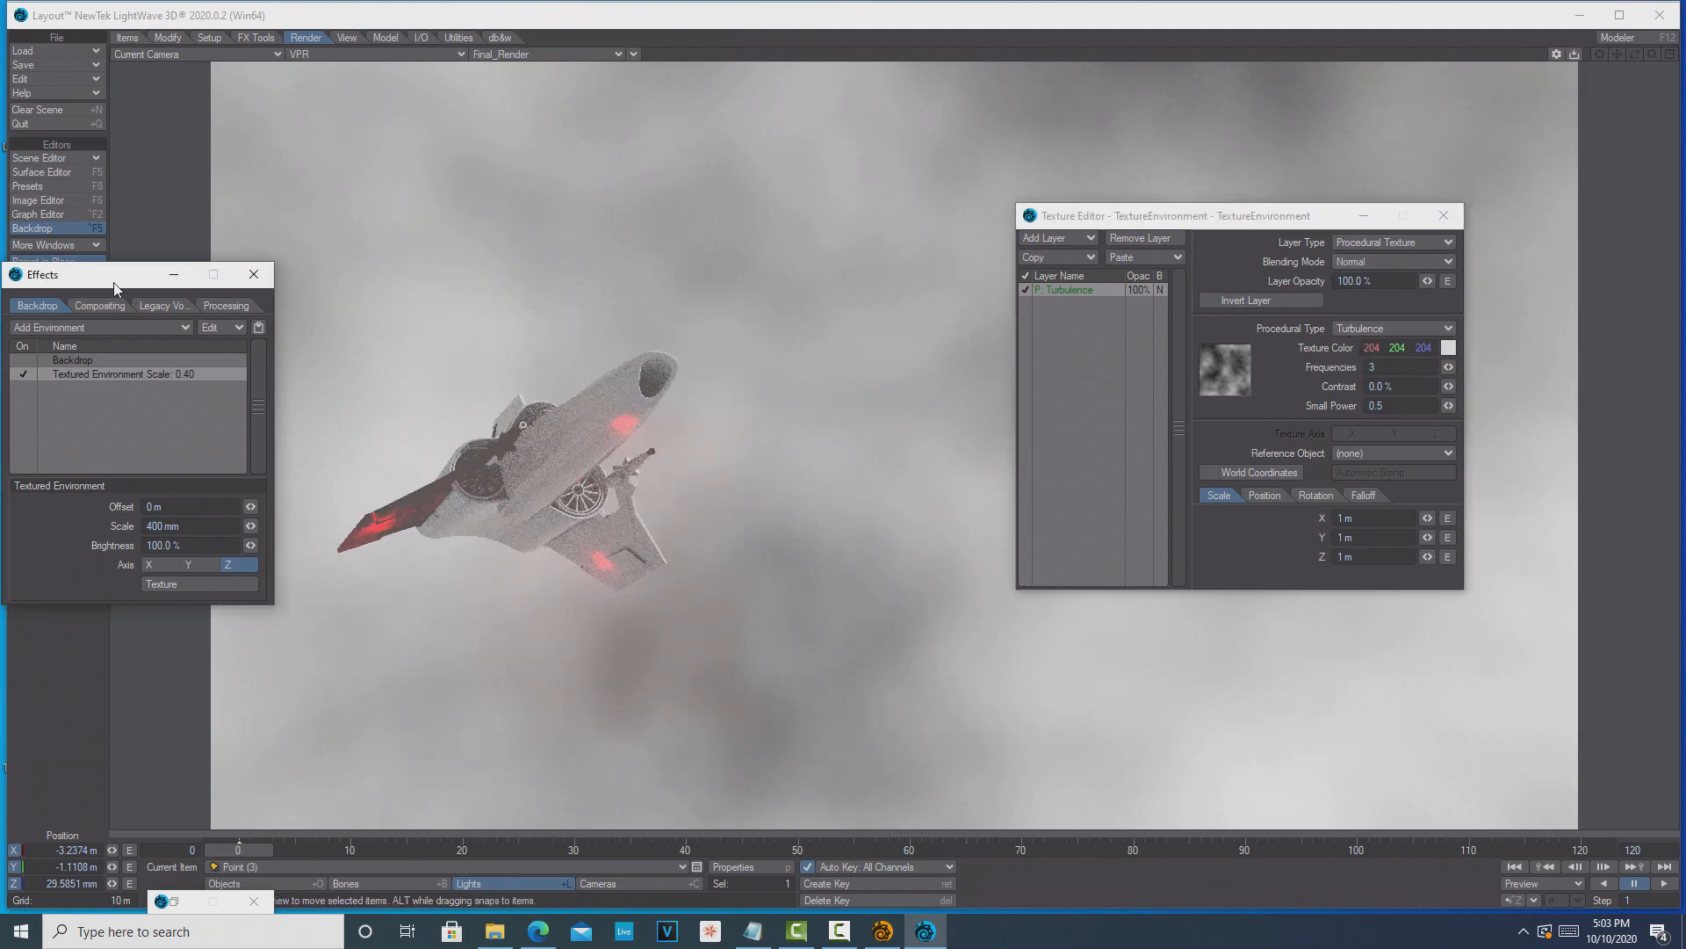
Step: Adjust the environment scale to about 416 mm, and set the Turbulence frequencies to 20 and contrast to about 8.5%
left_click_drag(112, 279, 188, 202)
mouse_move(326, 447)
left_mouse_down()
mouse_move(305, 447)
mouse_move(332, 447)
left_mouse_up()
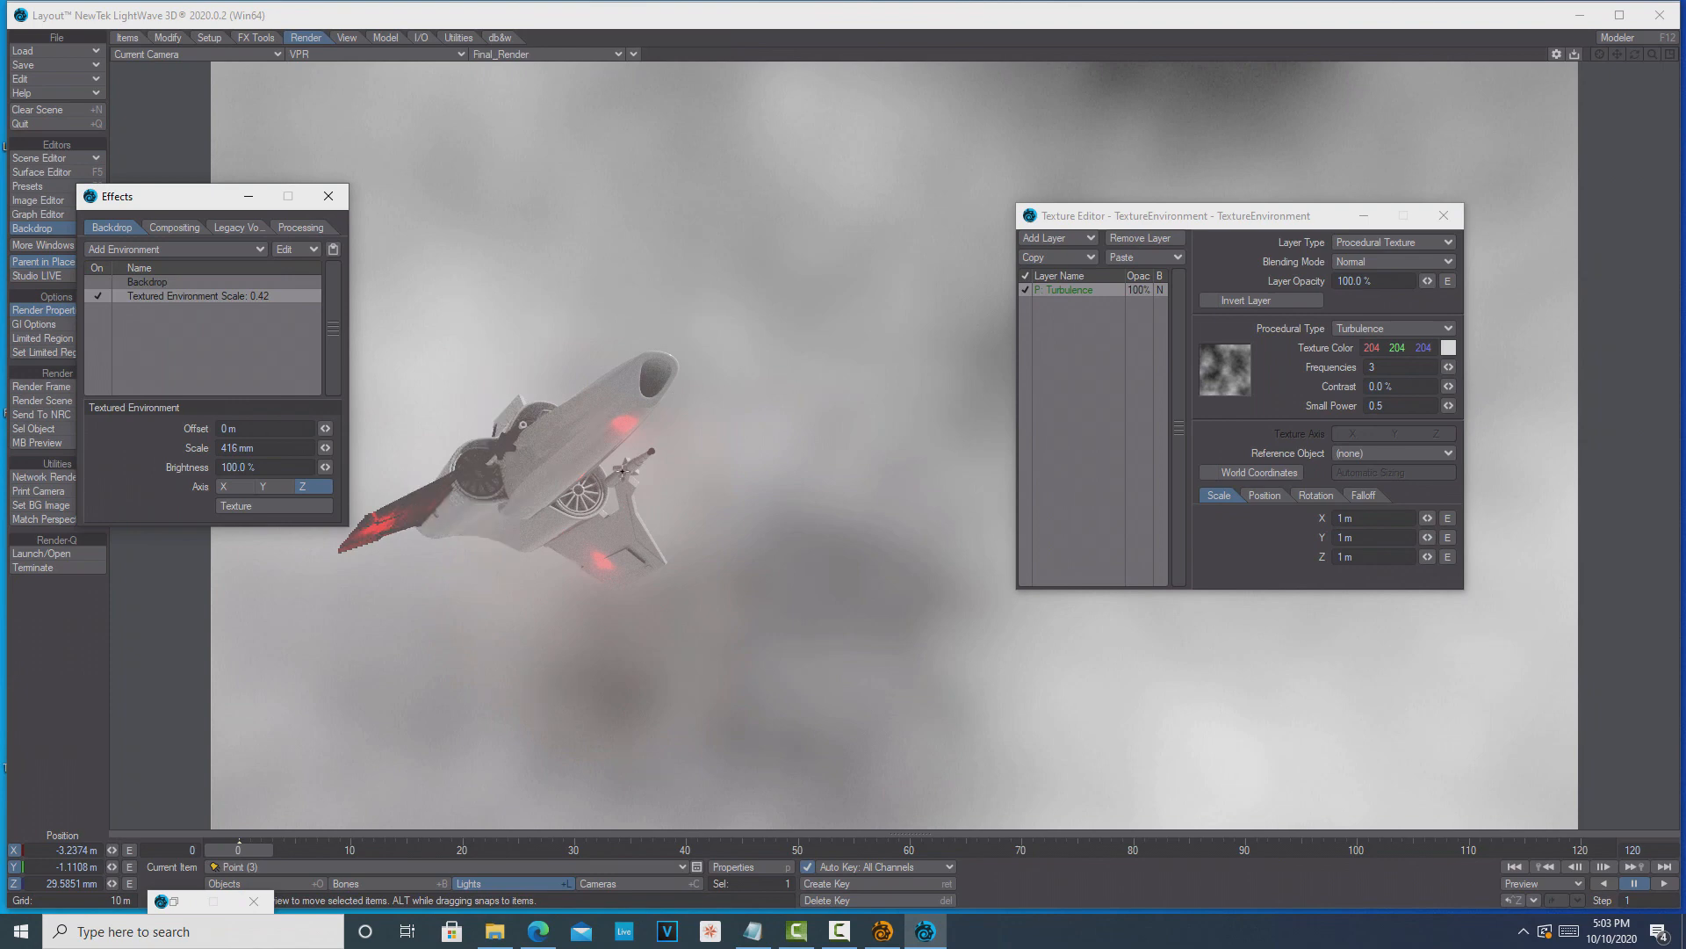
left_click_drag(1449, 368, 1467, 367)
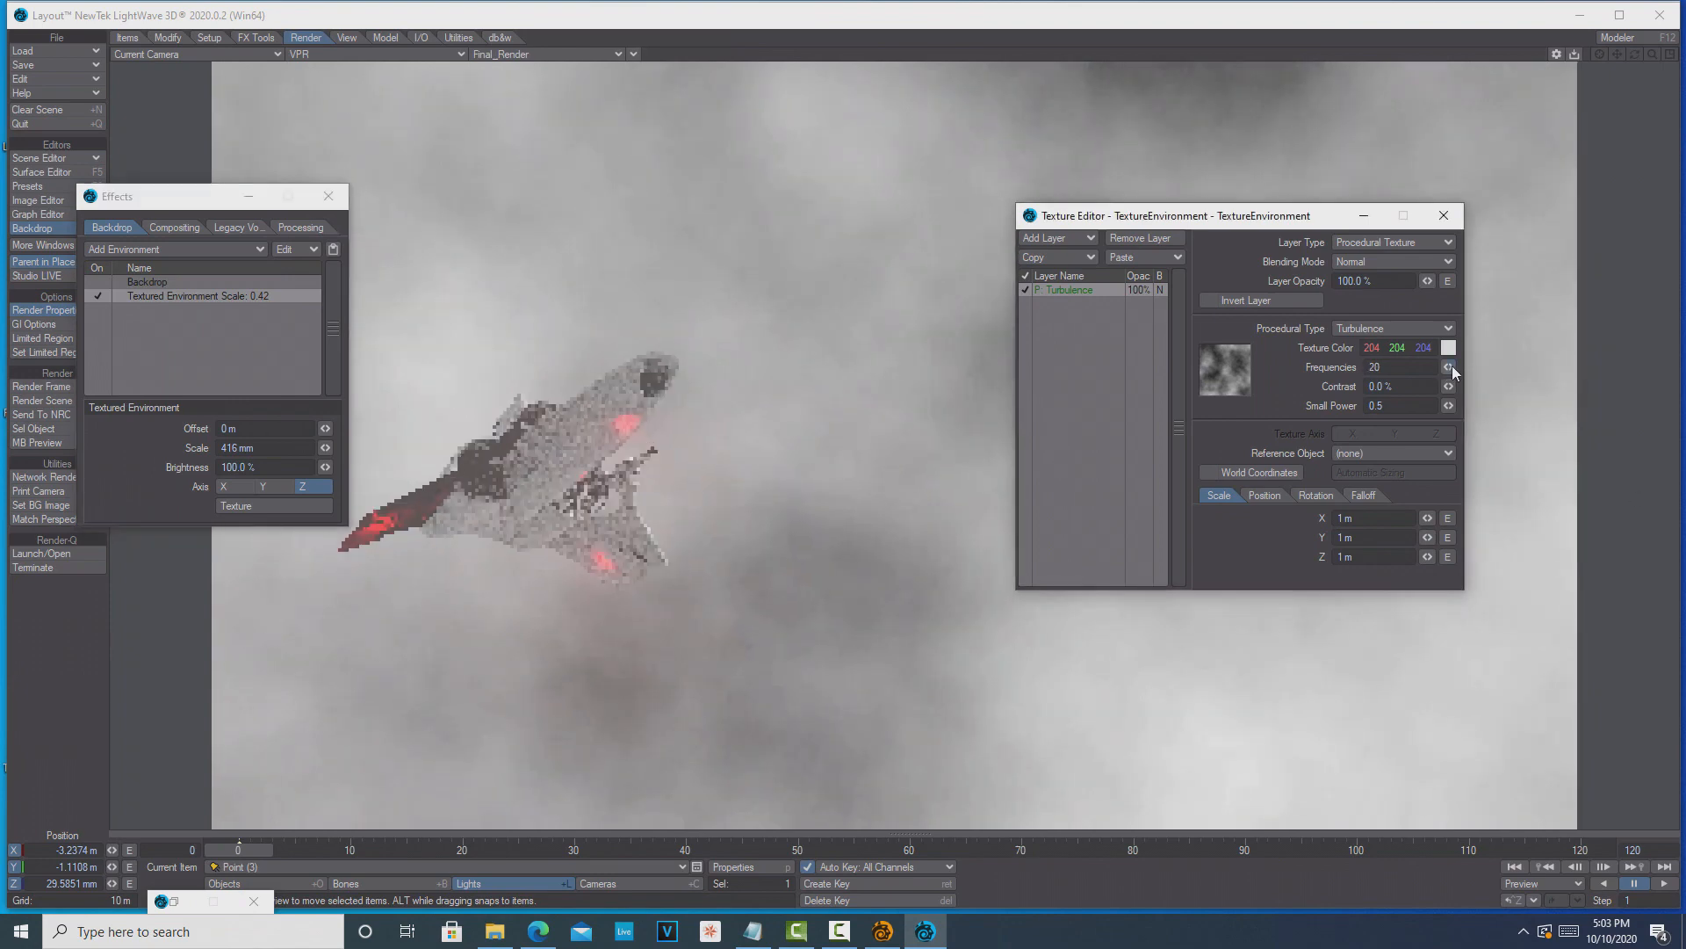
left_click_drag(1448, 388, 1456, 387)
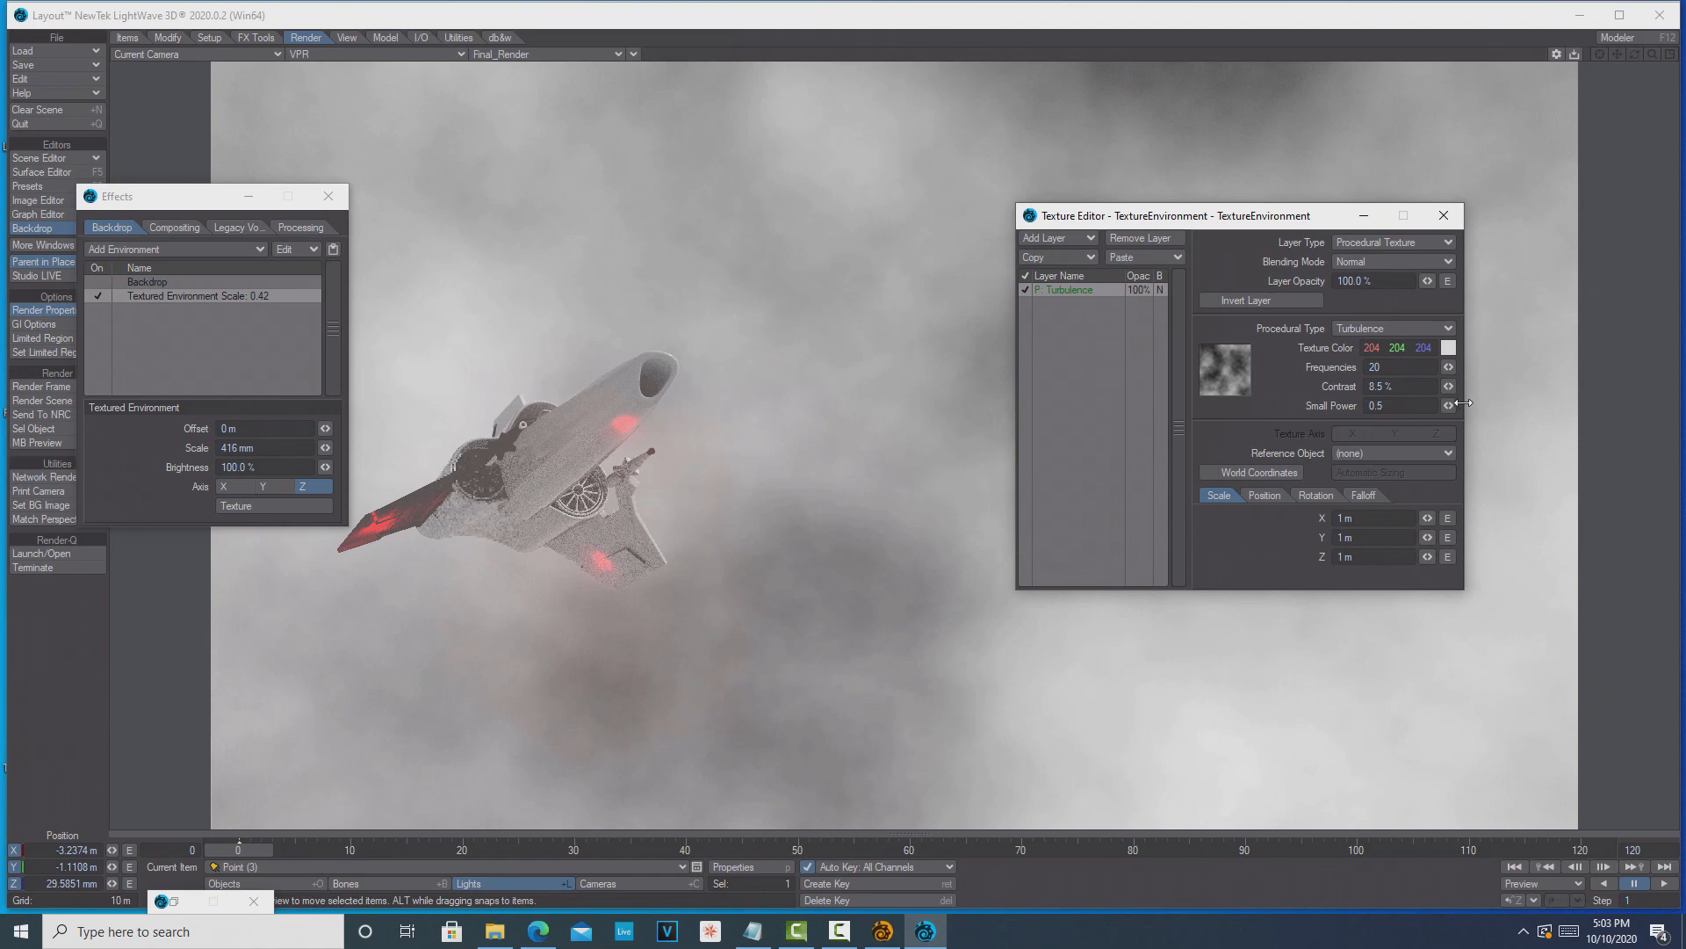
Step: Try inverting the Turbulence layer, and test black as its texture color
left_click(1209, 302)
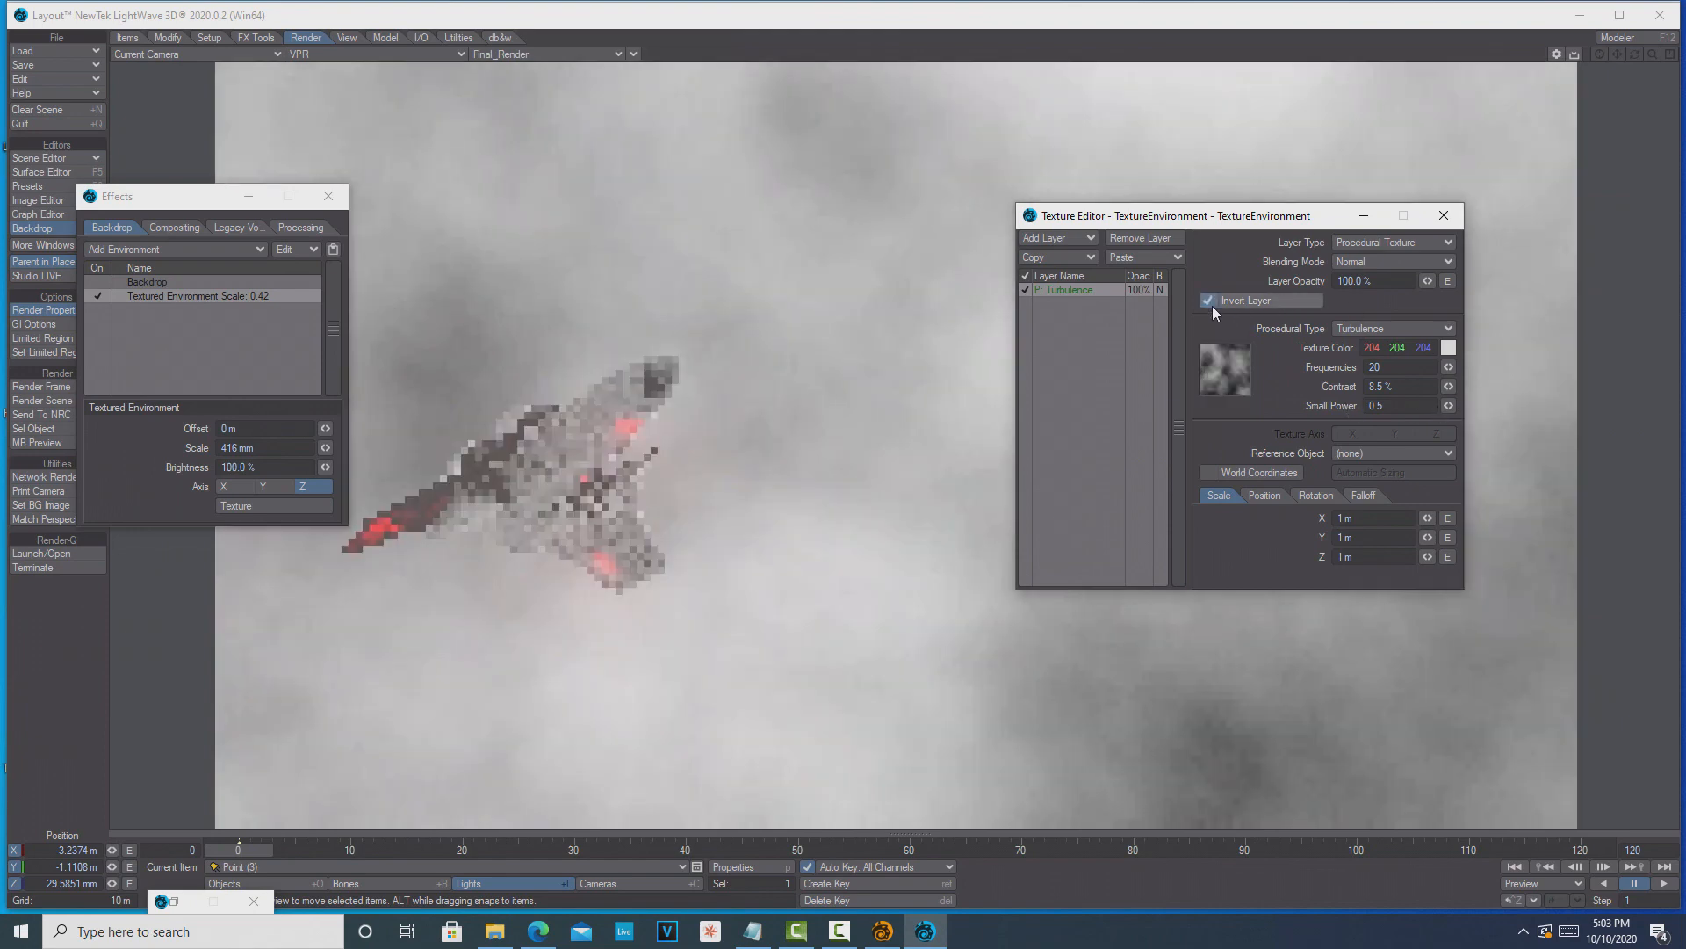
left_click(1212, 305)
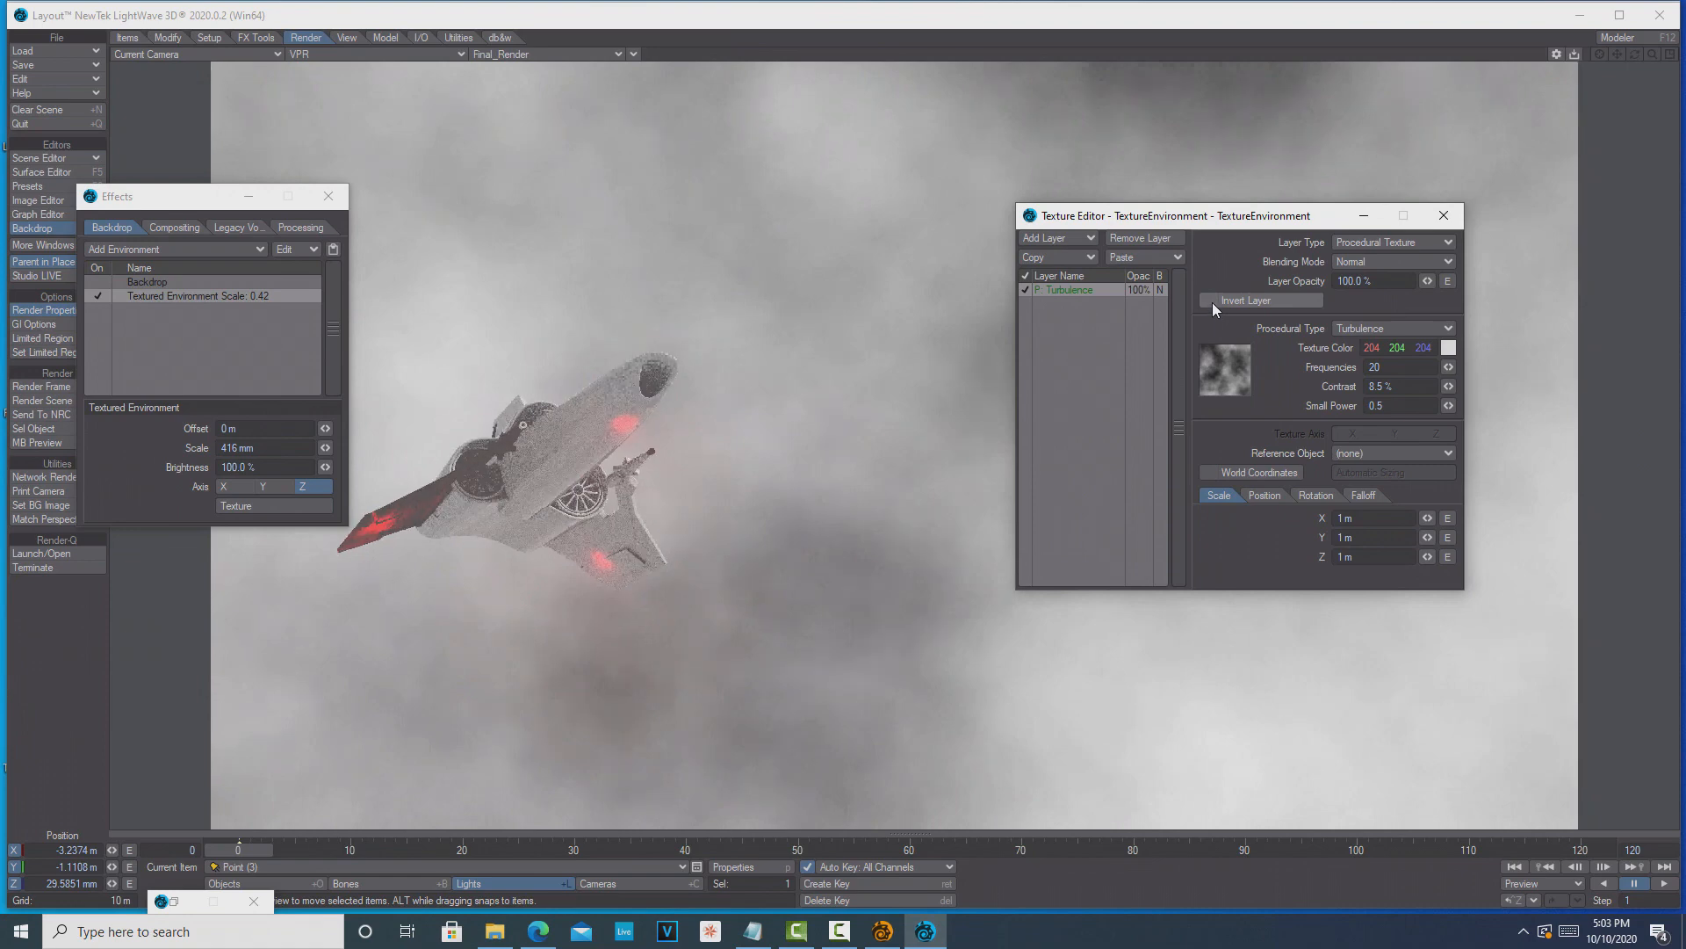
left_click(1449, 347)
left_click(227, 583)
left_click(217, 643)
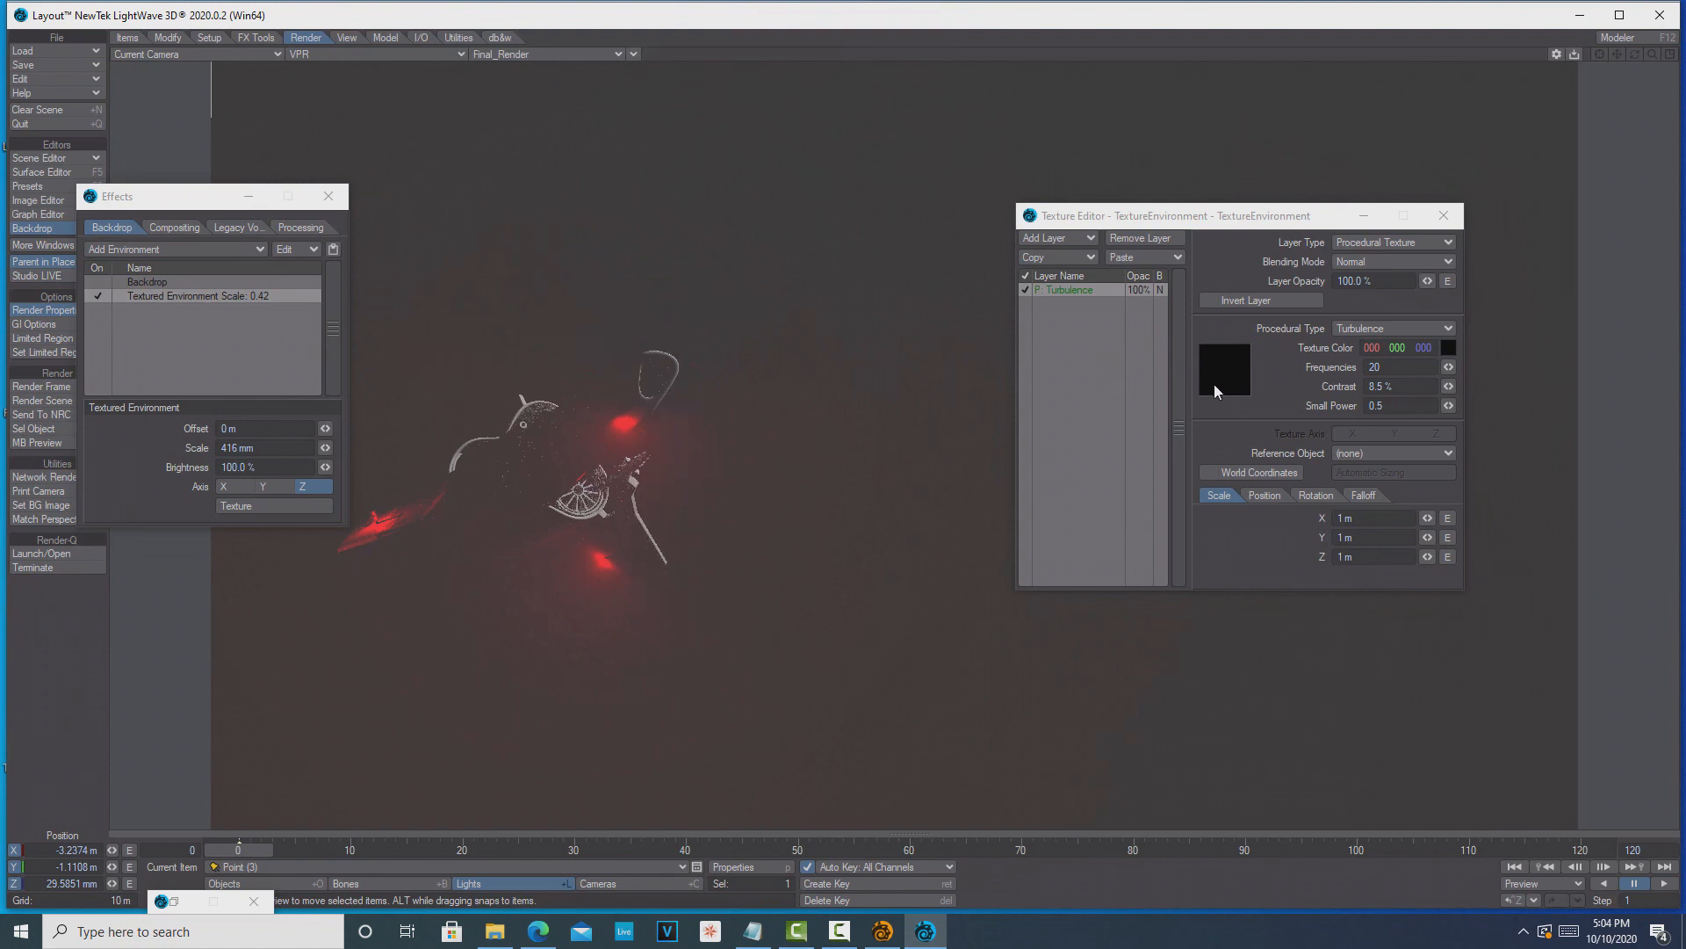
Step: Set the Turbulence texture color to white (255, 255, 255)
left_click(1450, 348)
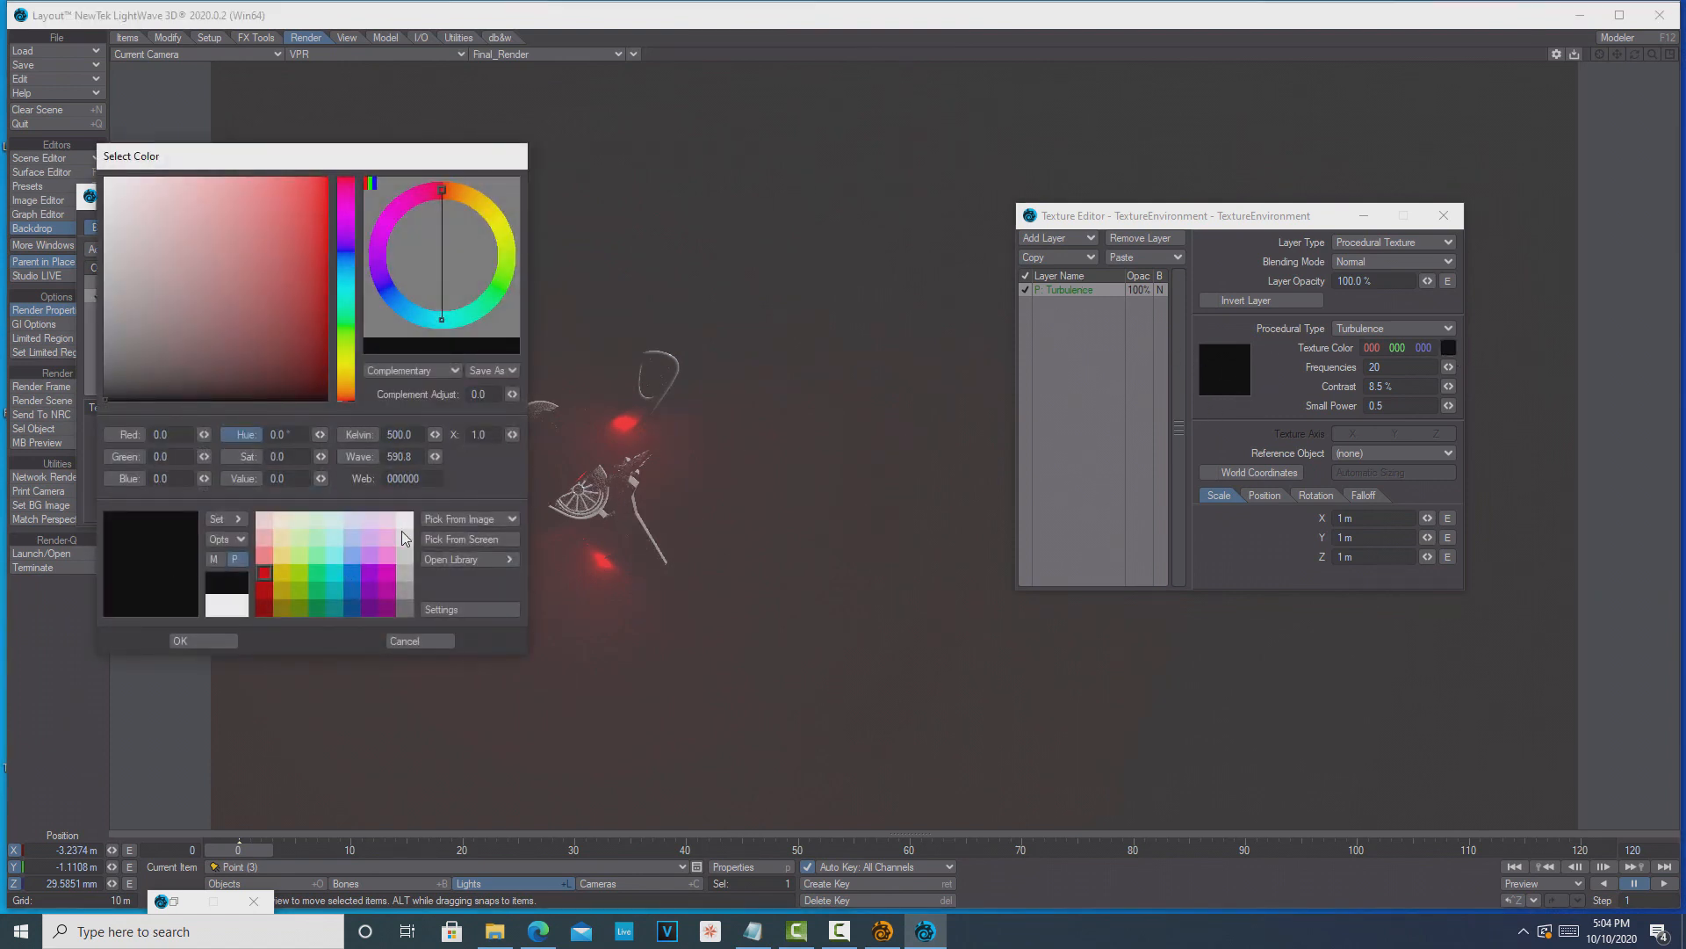
left_click(404, 524)
left_click(214, 641)
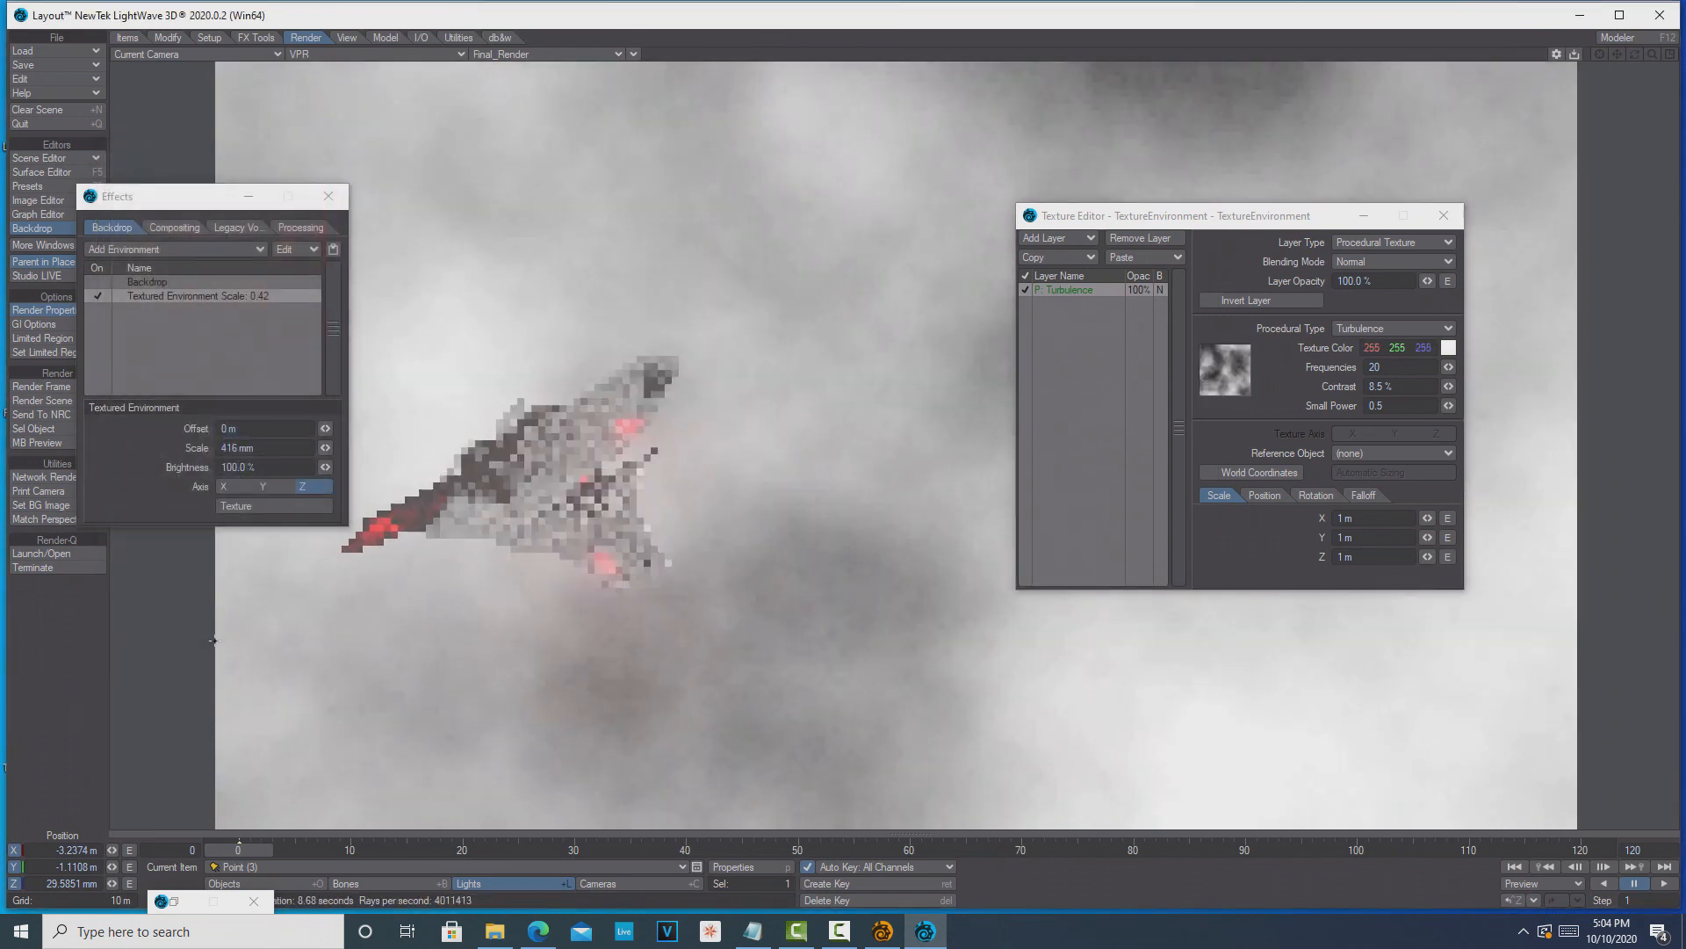
Step: Add a gradient layer to the environment texture and place it below the Turbulence layer
left_click(328, 197)
left_click(1094, 236)
left_click(1097, 258)
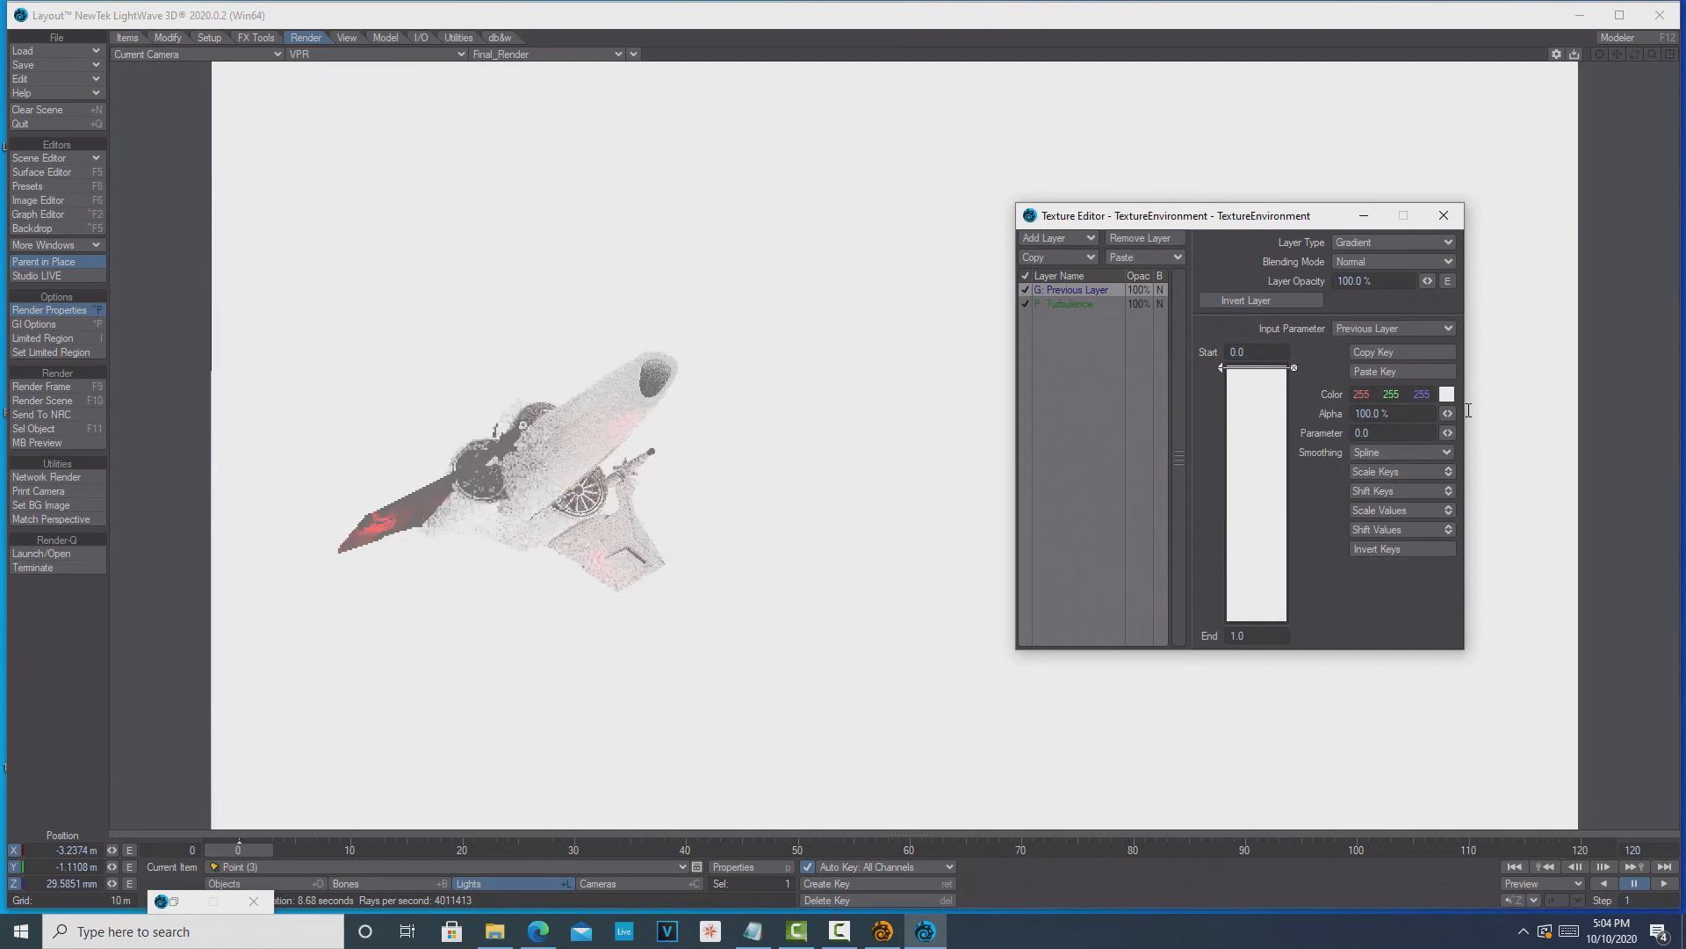
left_click_drag(1072, 290, 1071, 308)
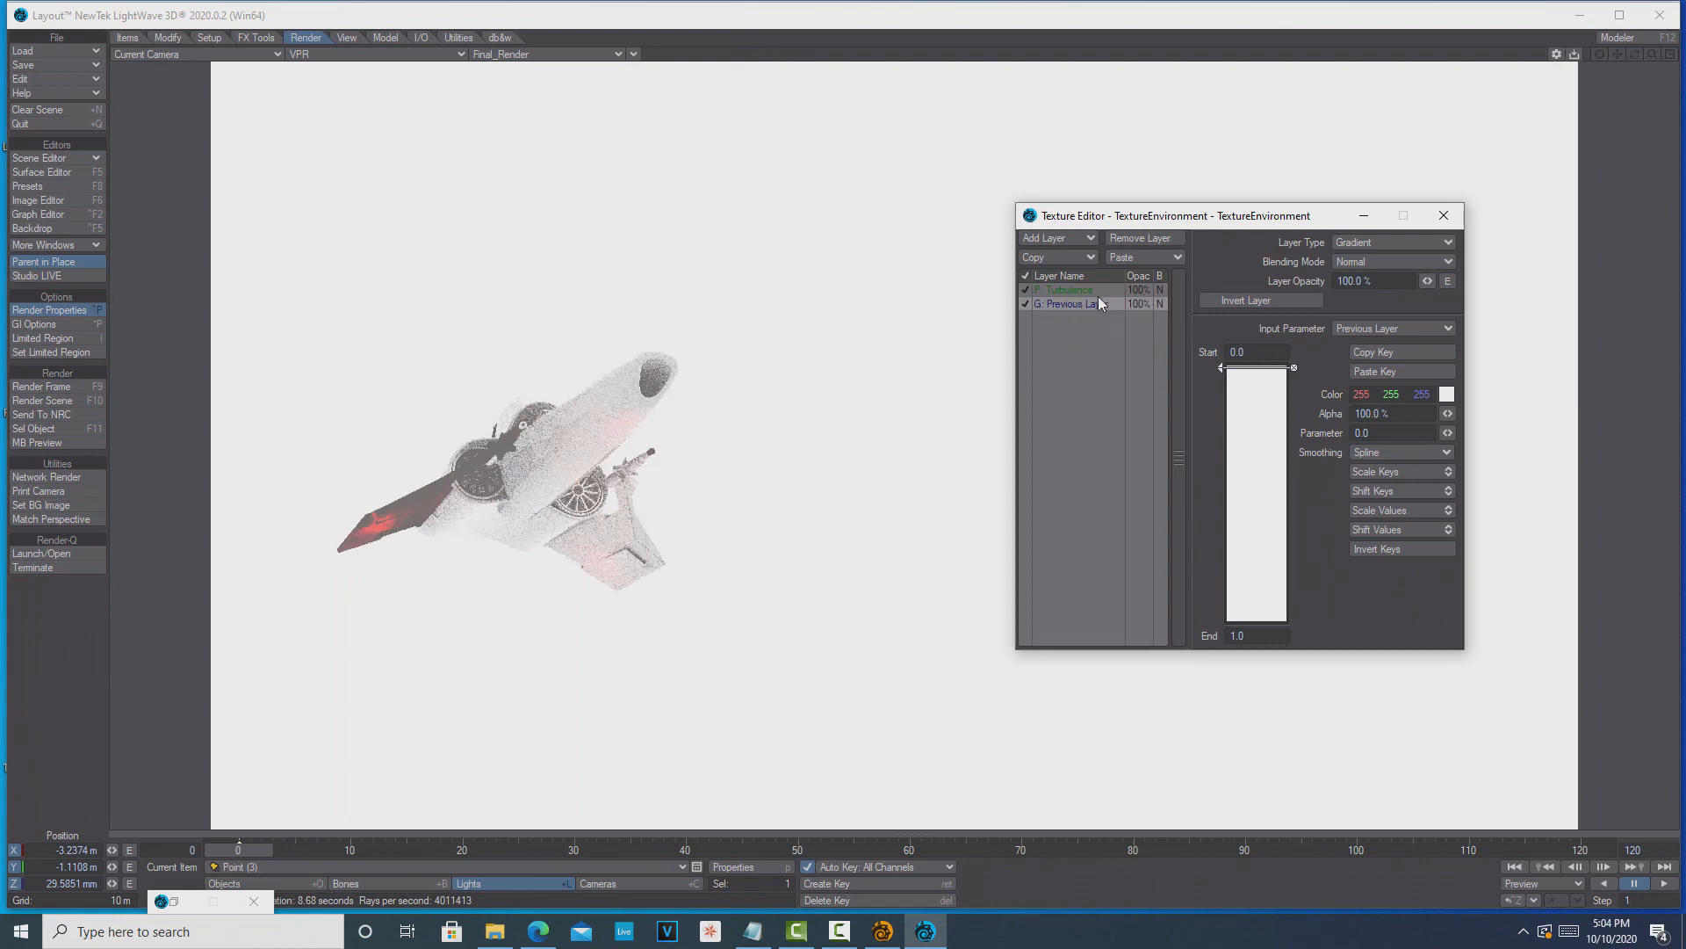
left_click(1075, 294)
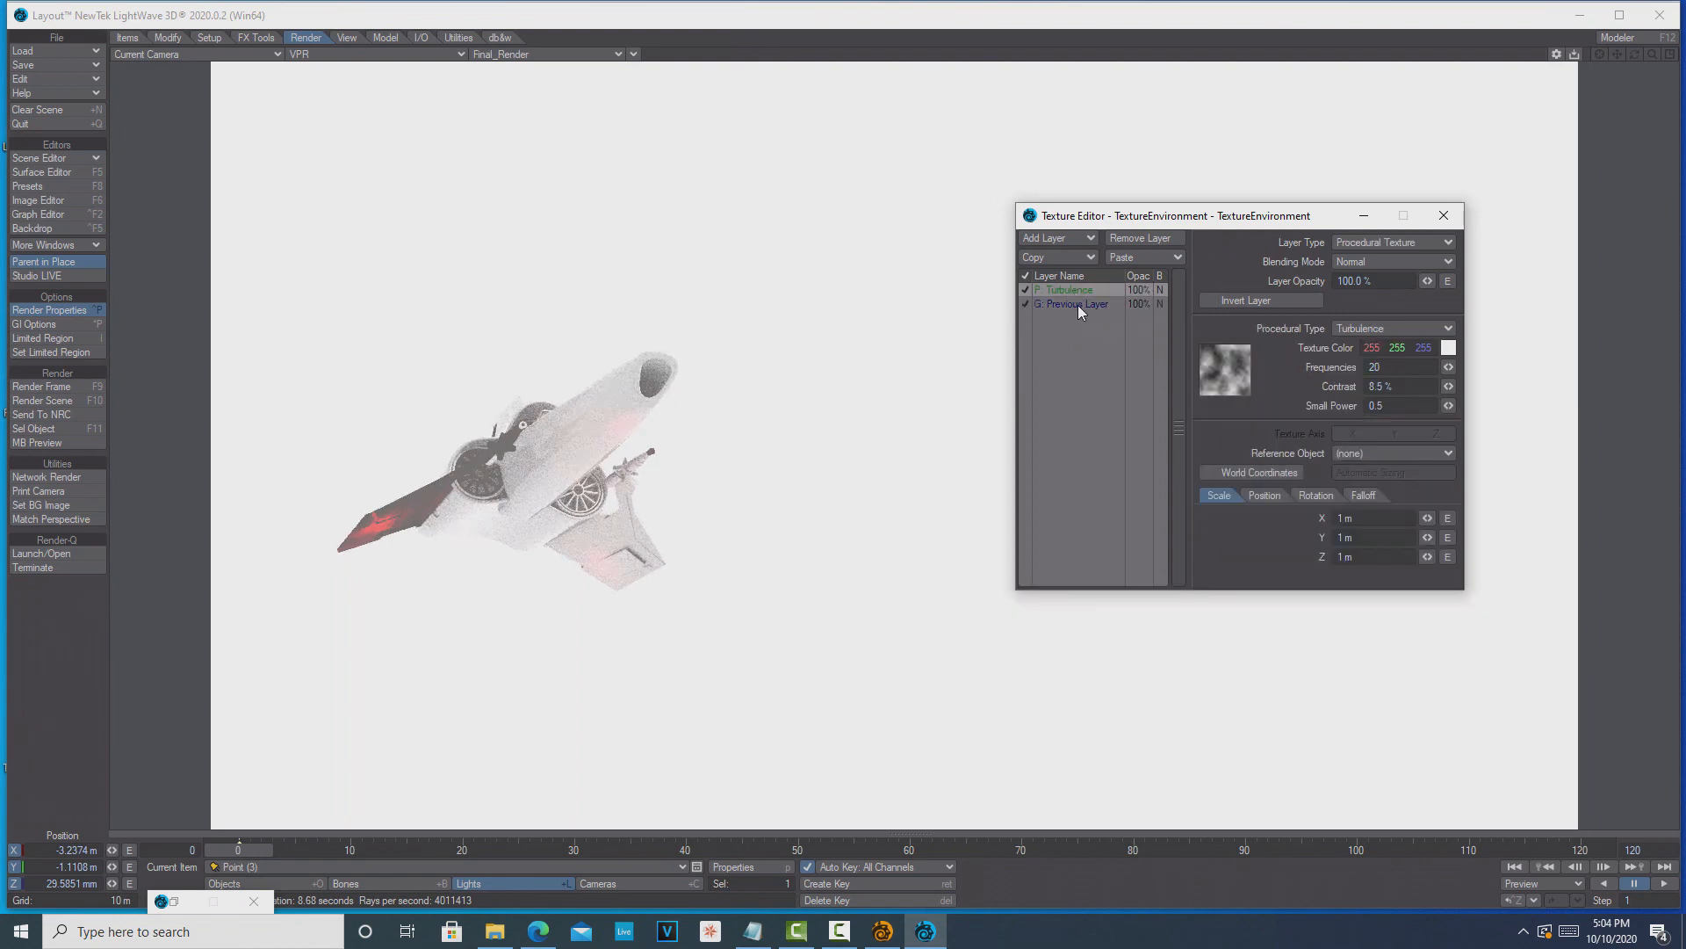
left_click(1079, 304)
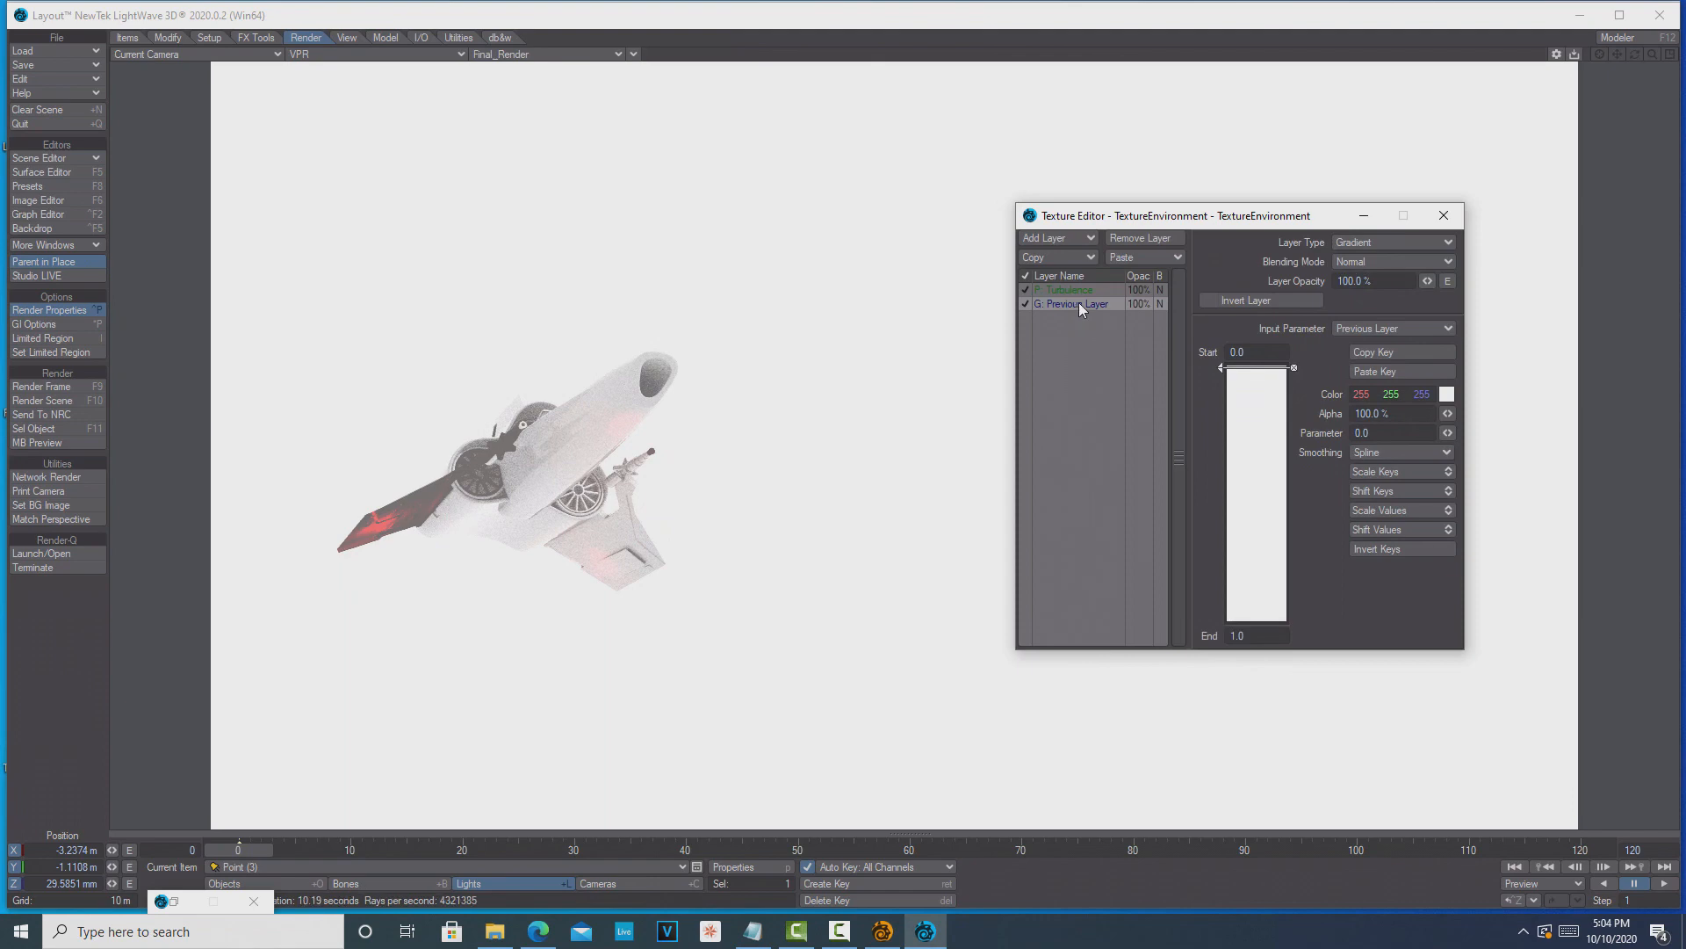
Step: Set the Turbulence layer's texture color to black (0, 0, 0) above the gradient layer
left_click(1079, 289)
left_click(1450, 349)
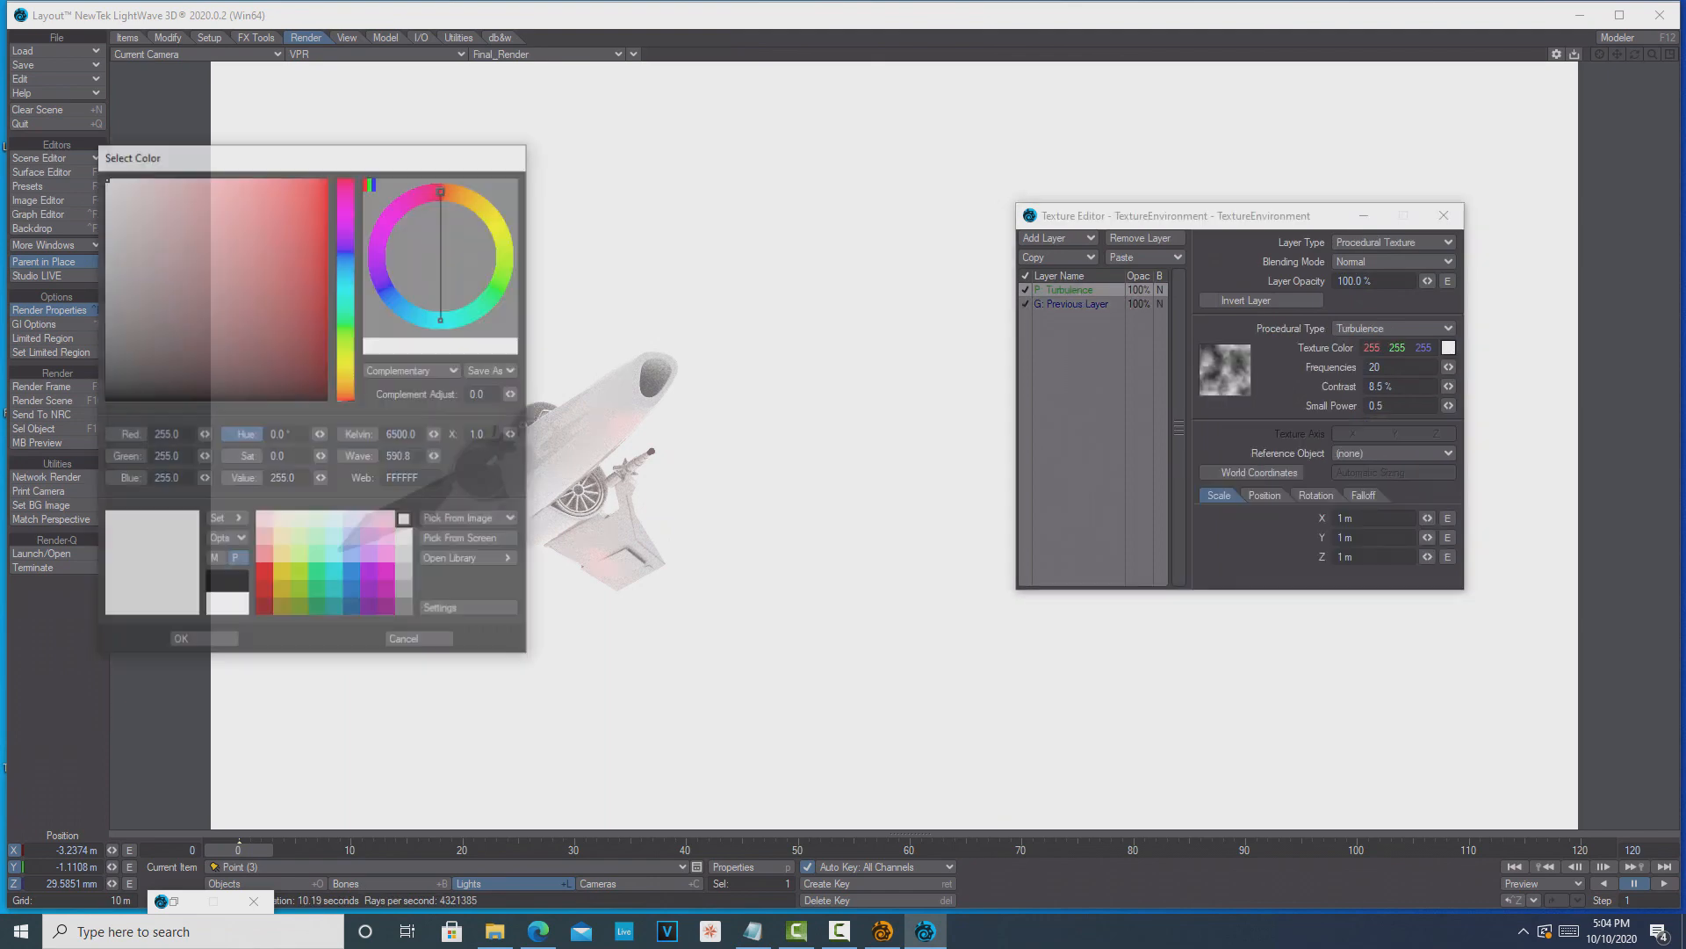
left_click(230, 584)
left_click(204, 641)
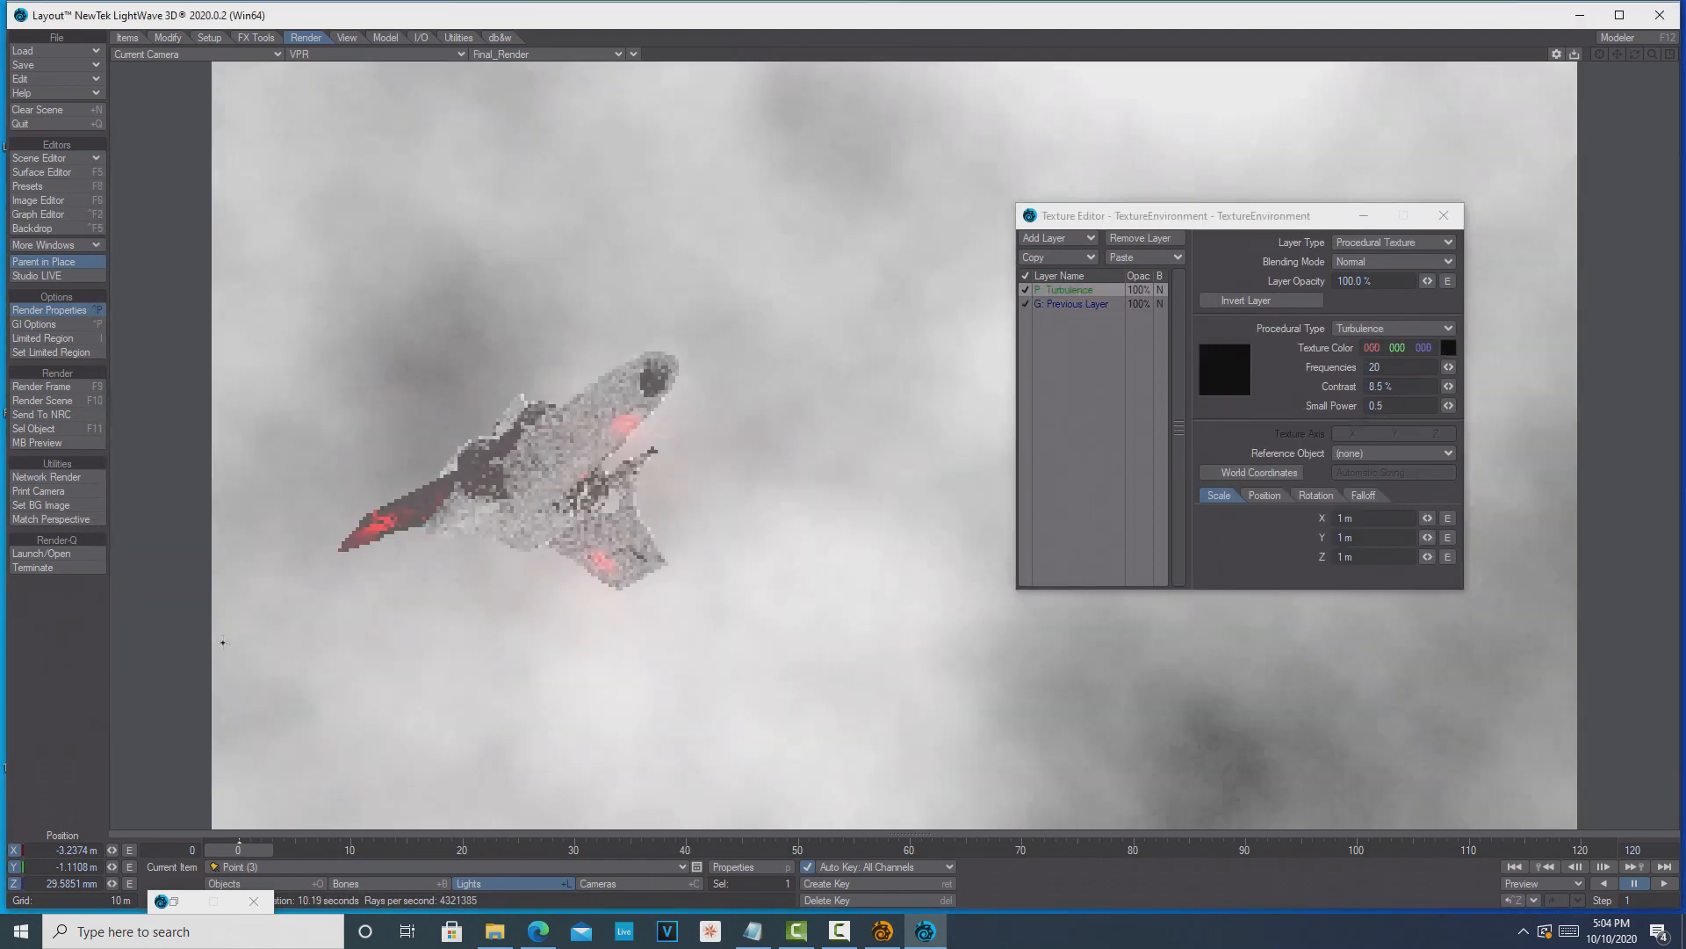
Step: Color the gradient layer light blue with RGB 125, 158, 255
left_click(1093, 304)
left_click(1446, 394)
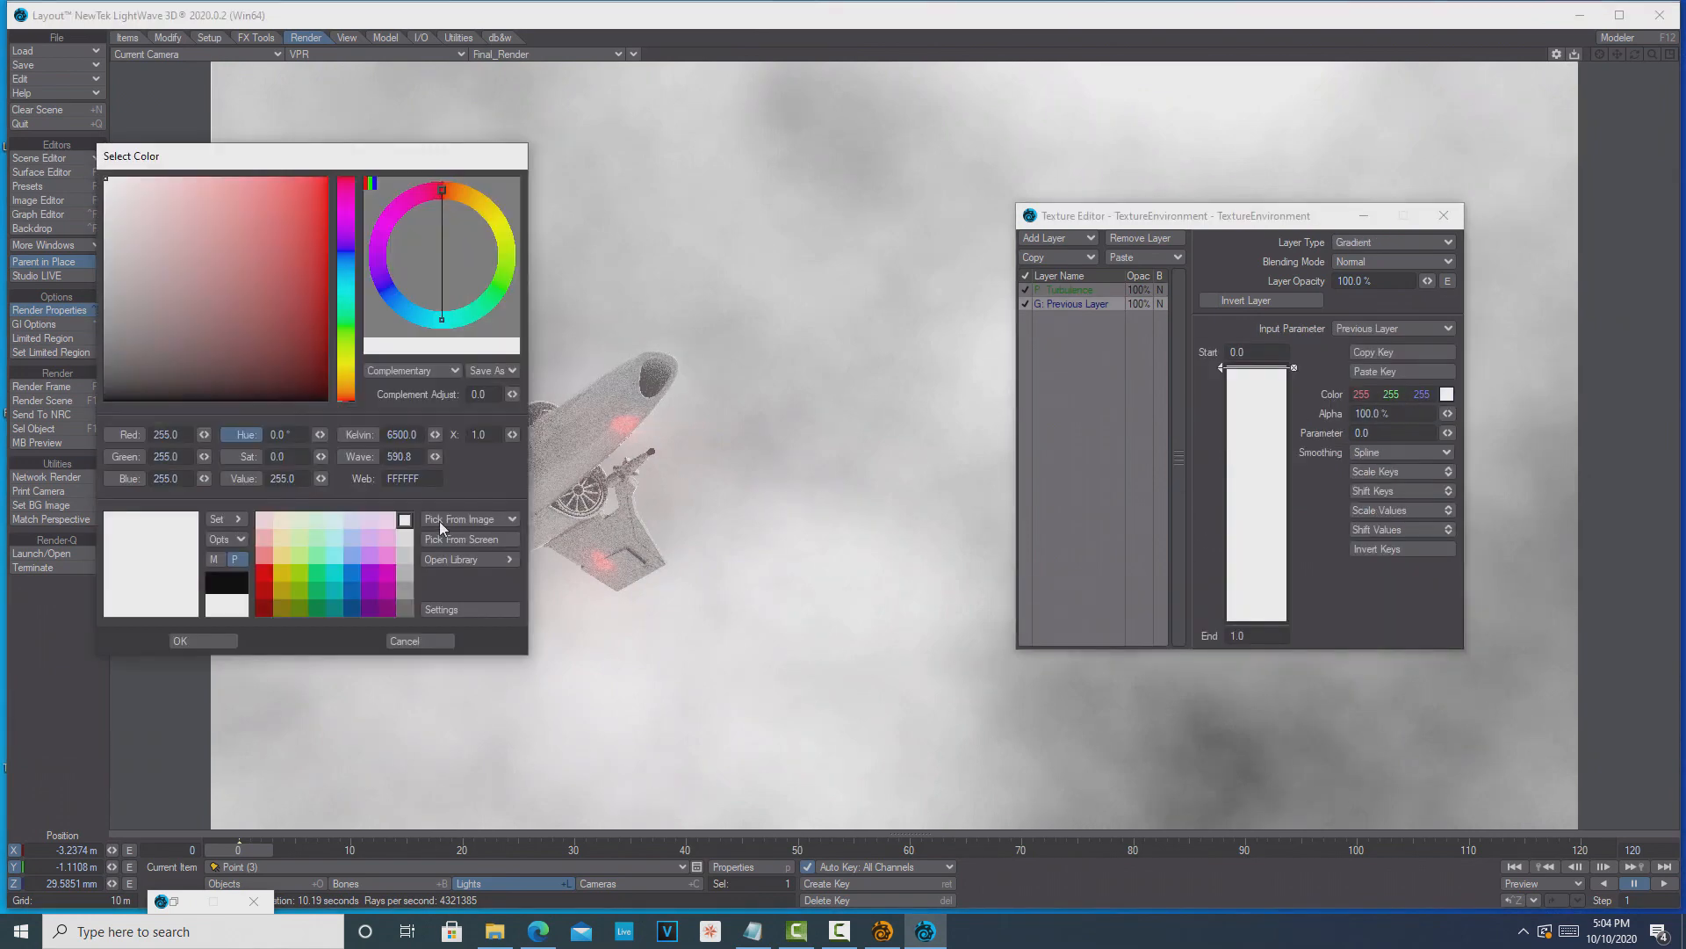
left_click(359, 537)
left_click(196, 644)
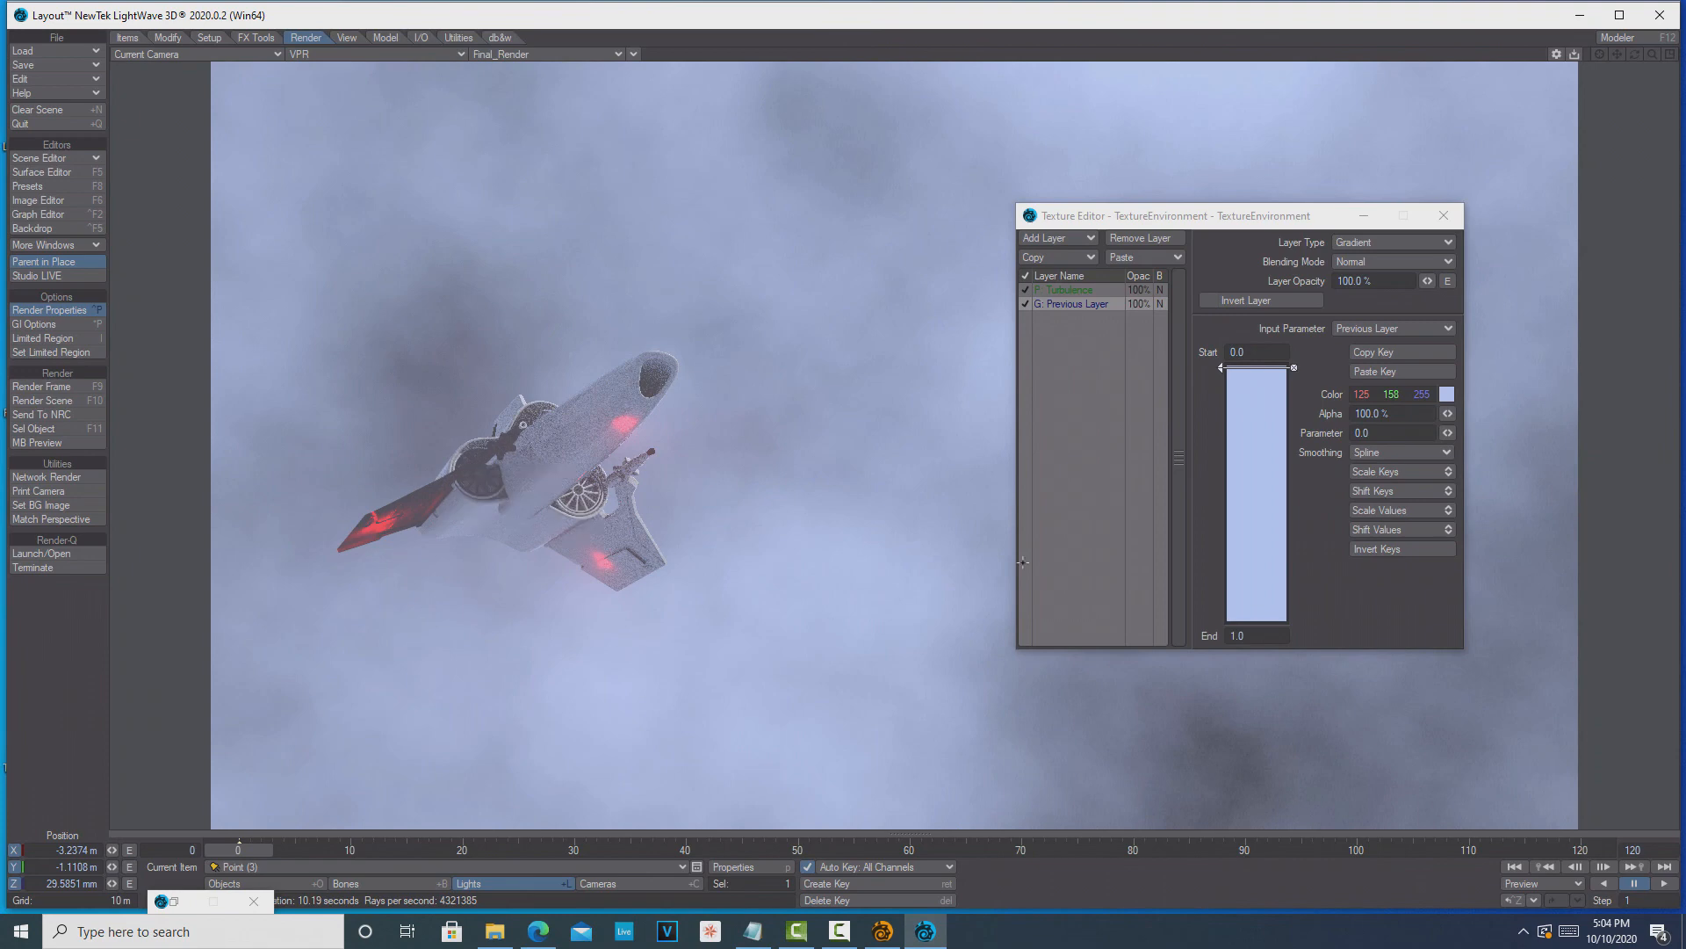
Step: Lower the Turbulence layer's opacity to about 86%
left_click(1086, 287)
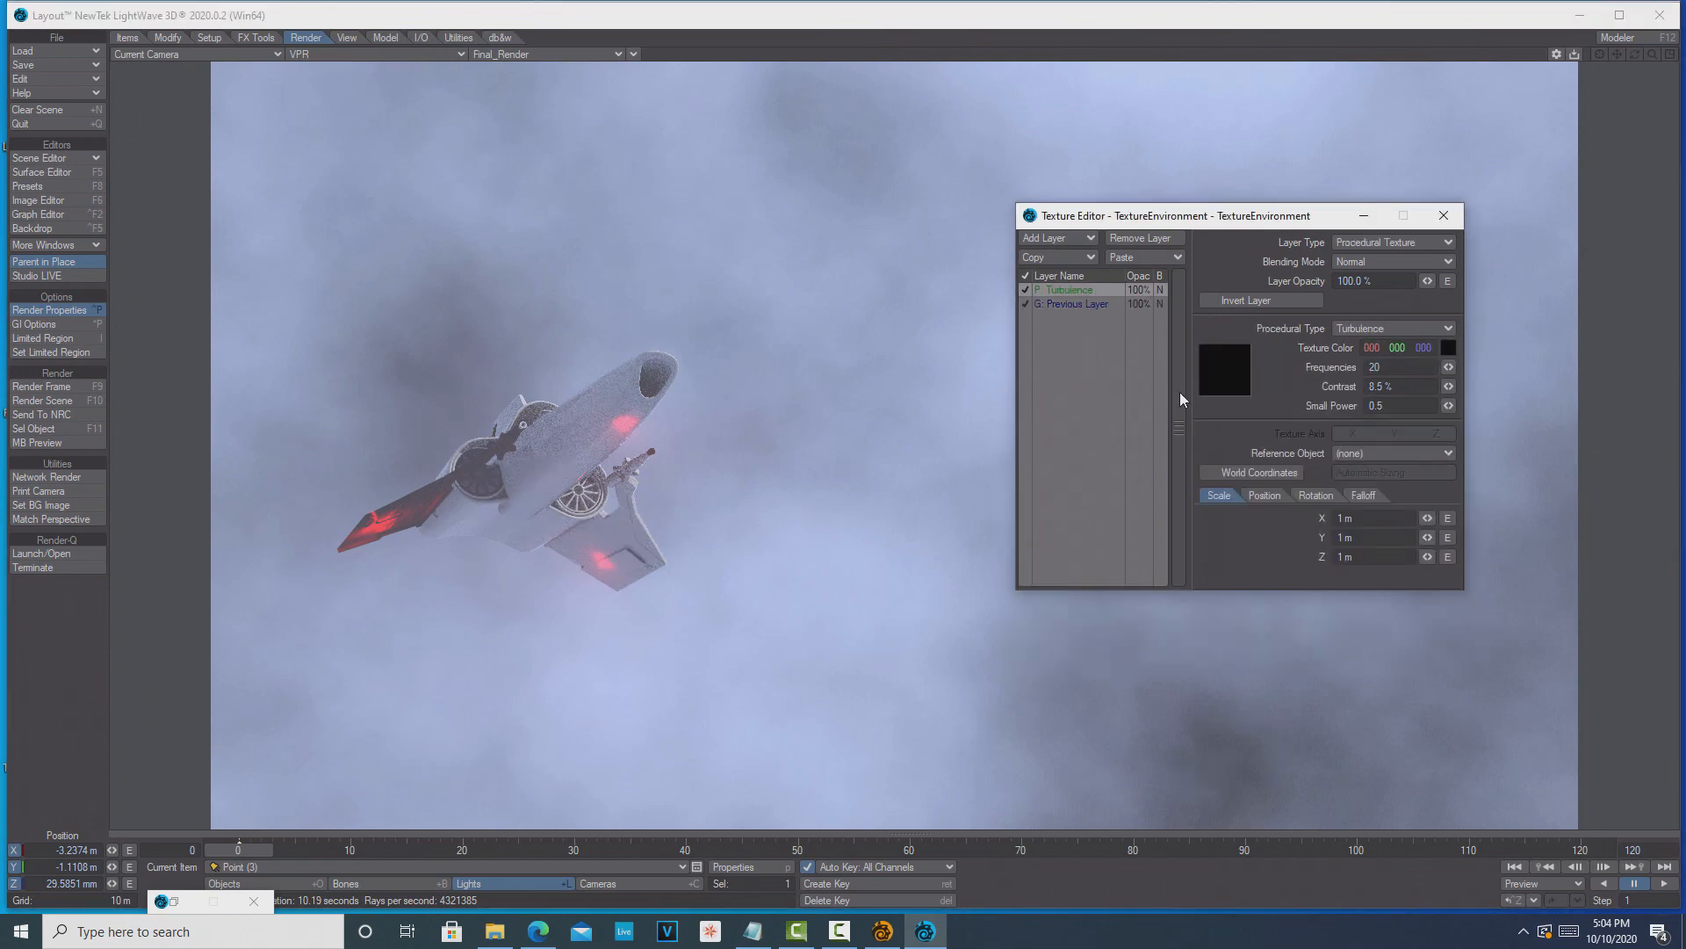
left_click(1088, 305)
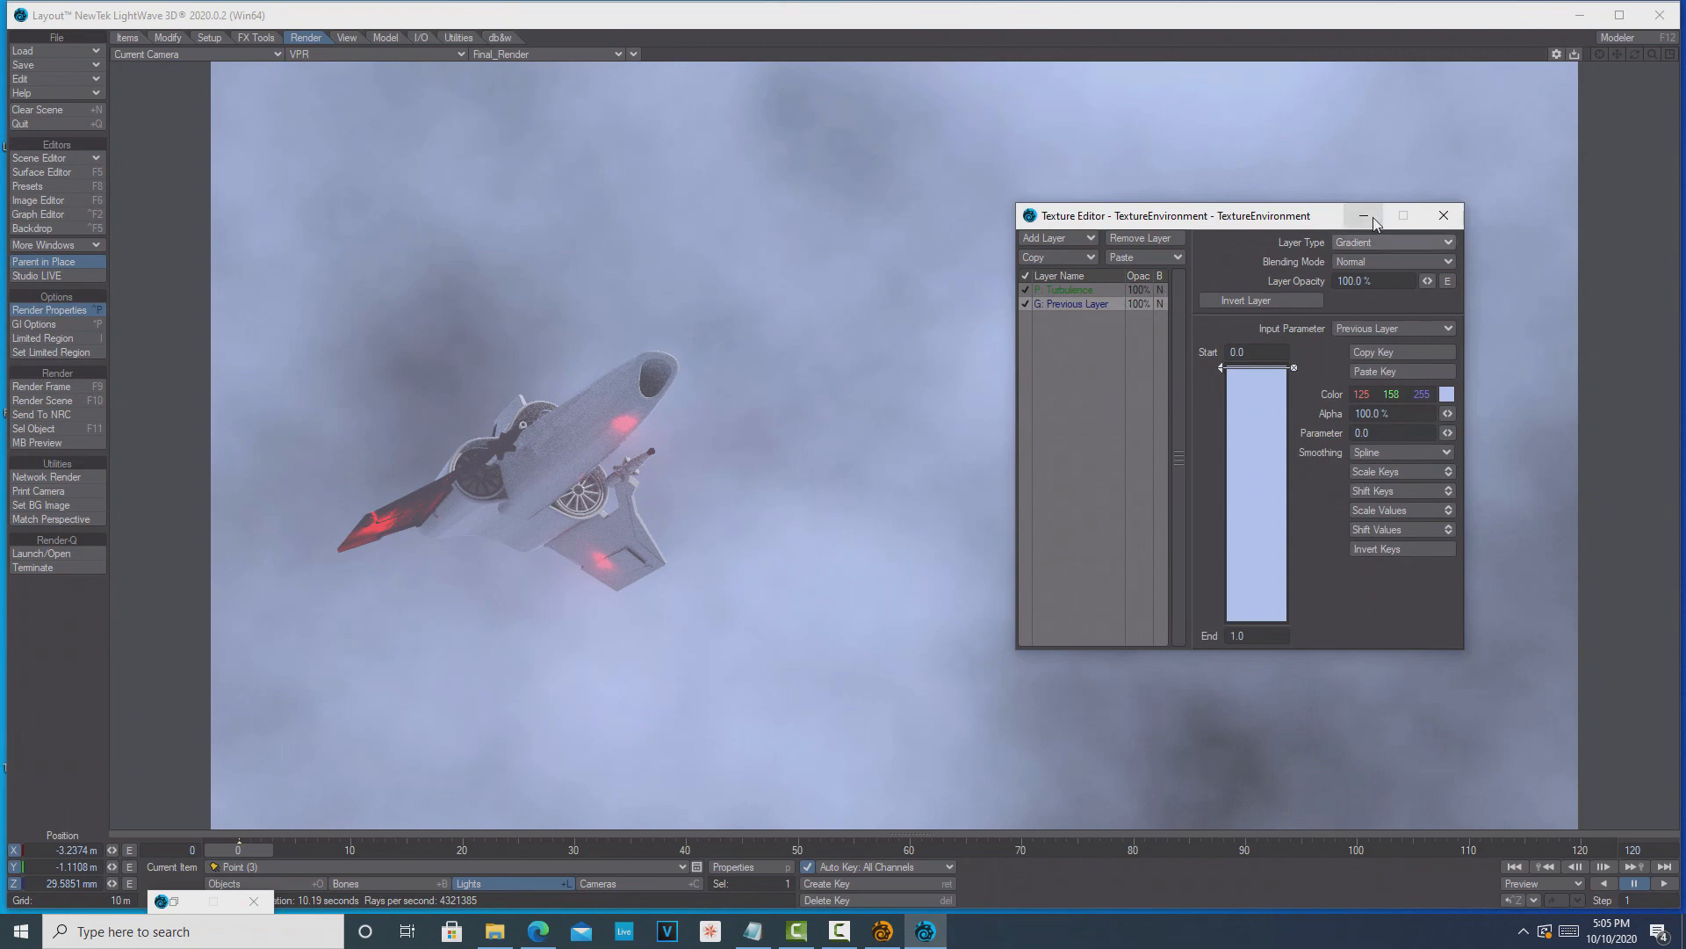
left_click(1061, 289)
left_click_drag(1428, 281, 1397, 280)
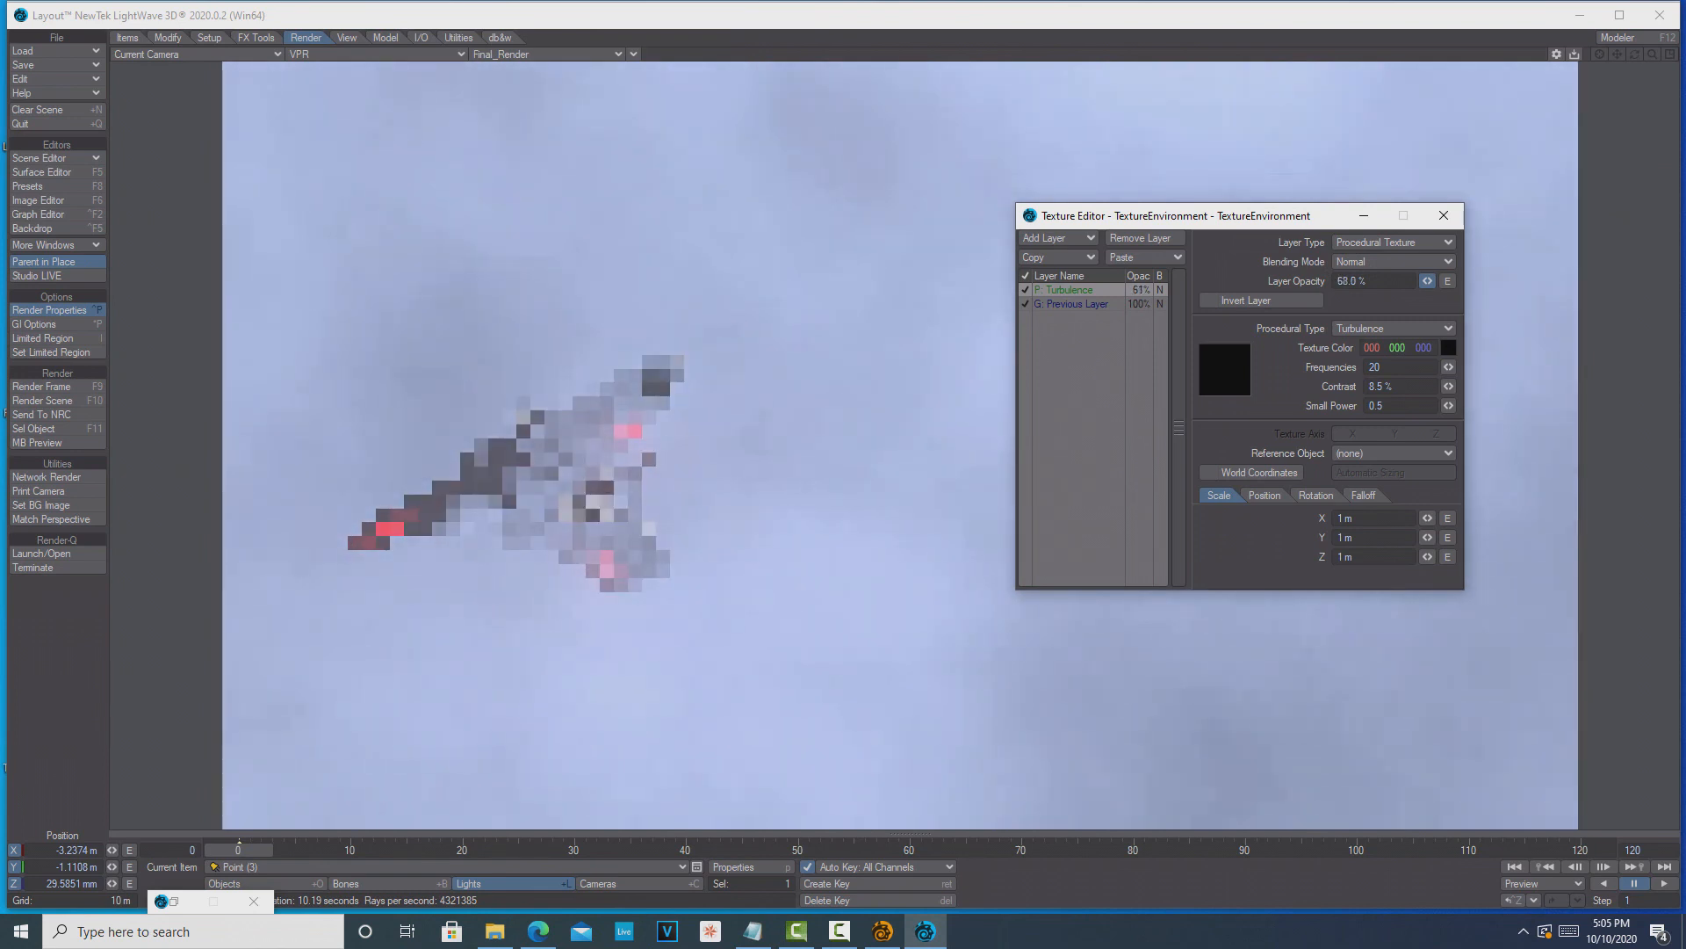
Step: Darken the sky by lowering the gradient layer's opacity to about 7%
left_click(1054, 304)
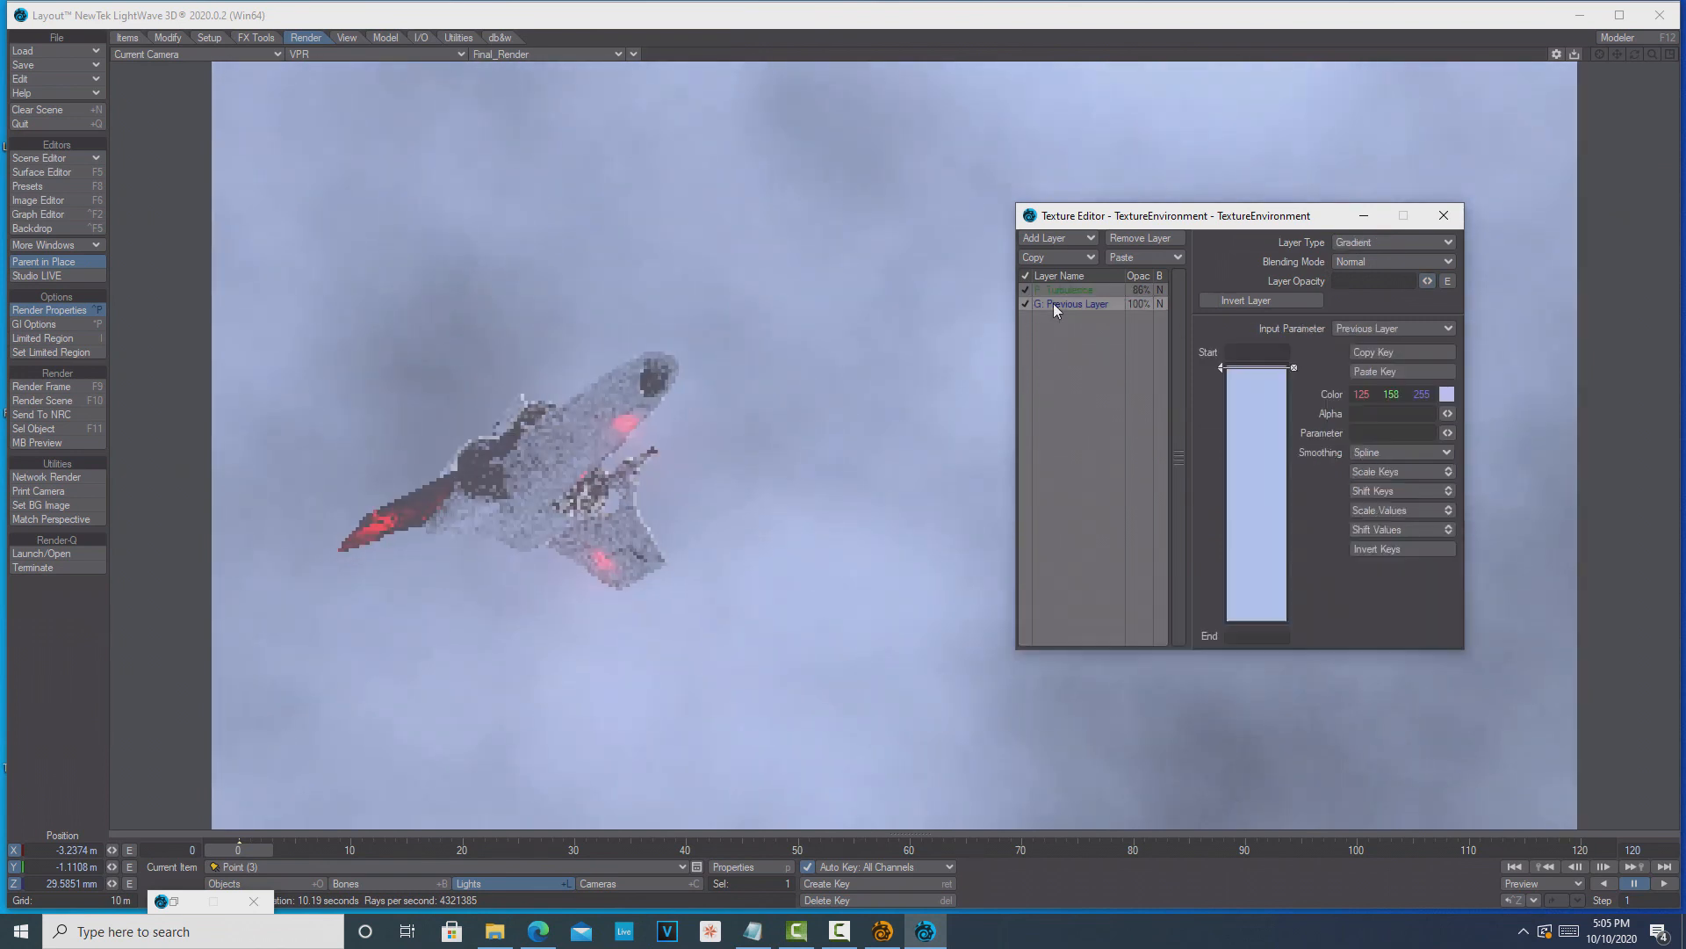
left_click_drag(1421, 282, 1342, 283)
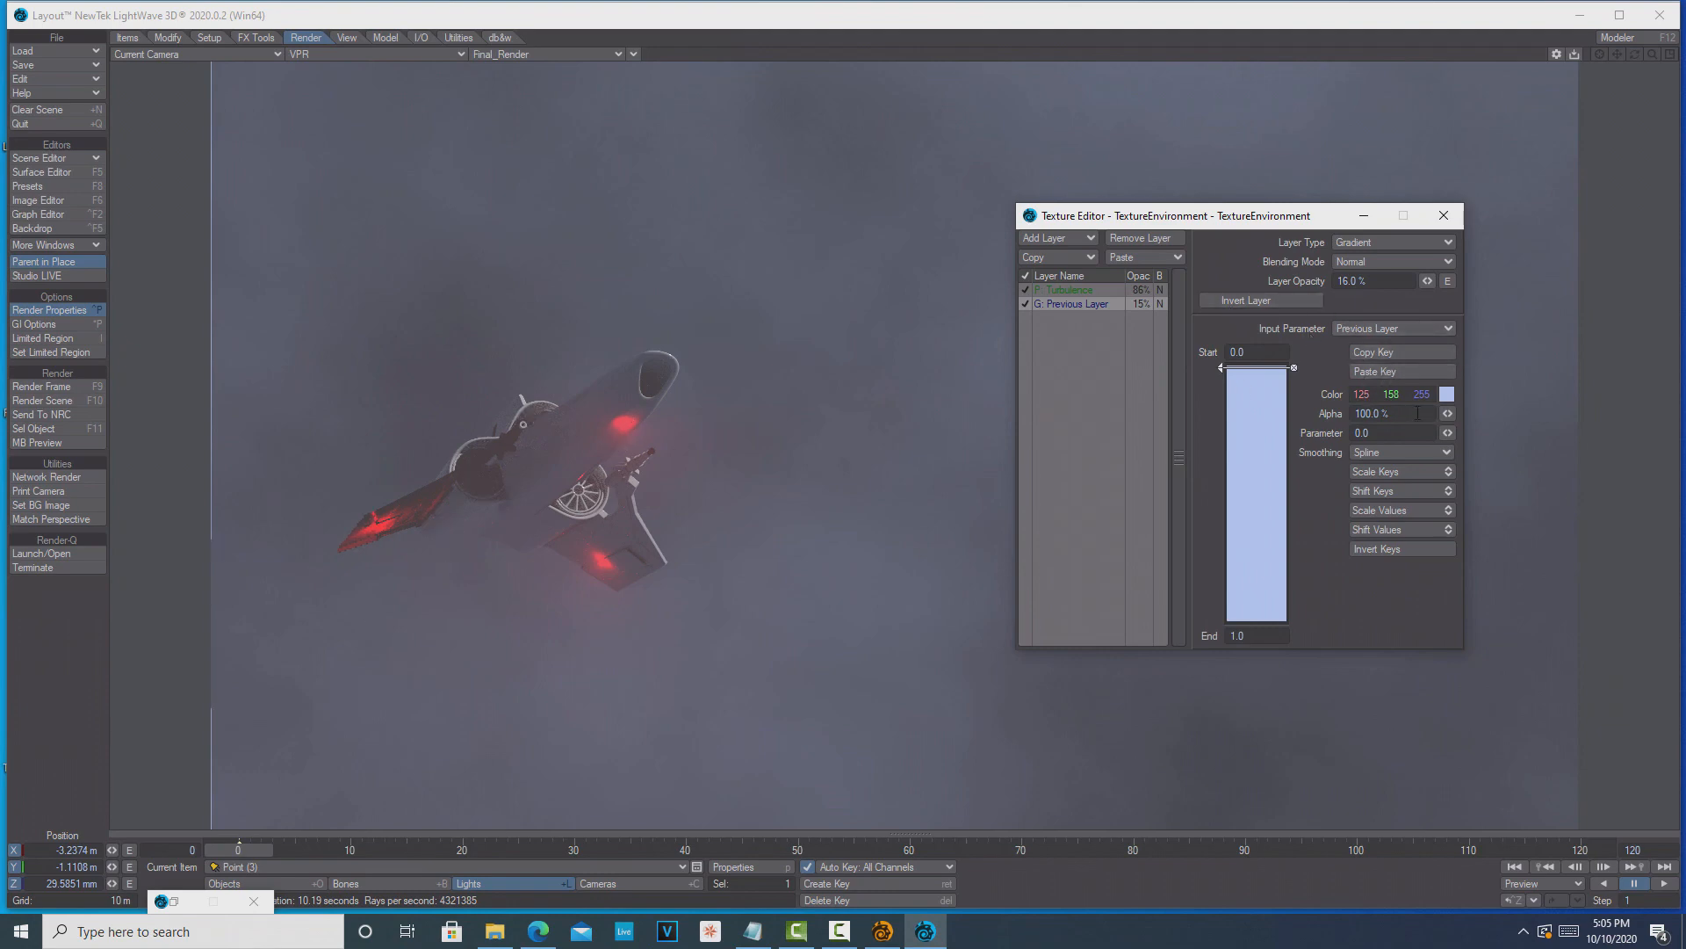
left_click_drag(1427, 281, 1402, 281)
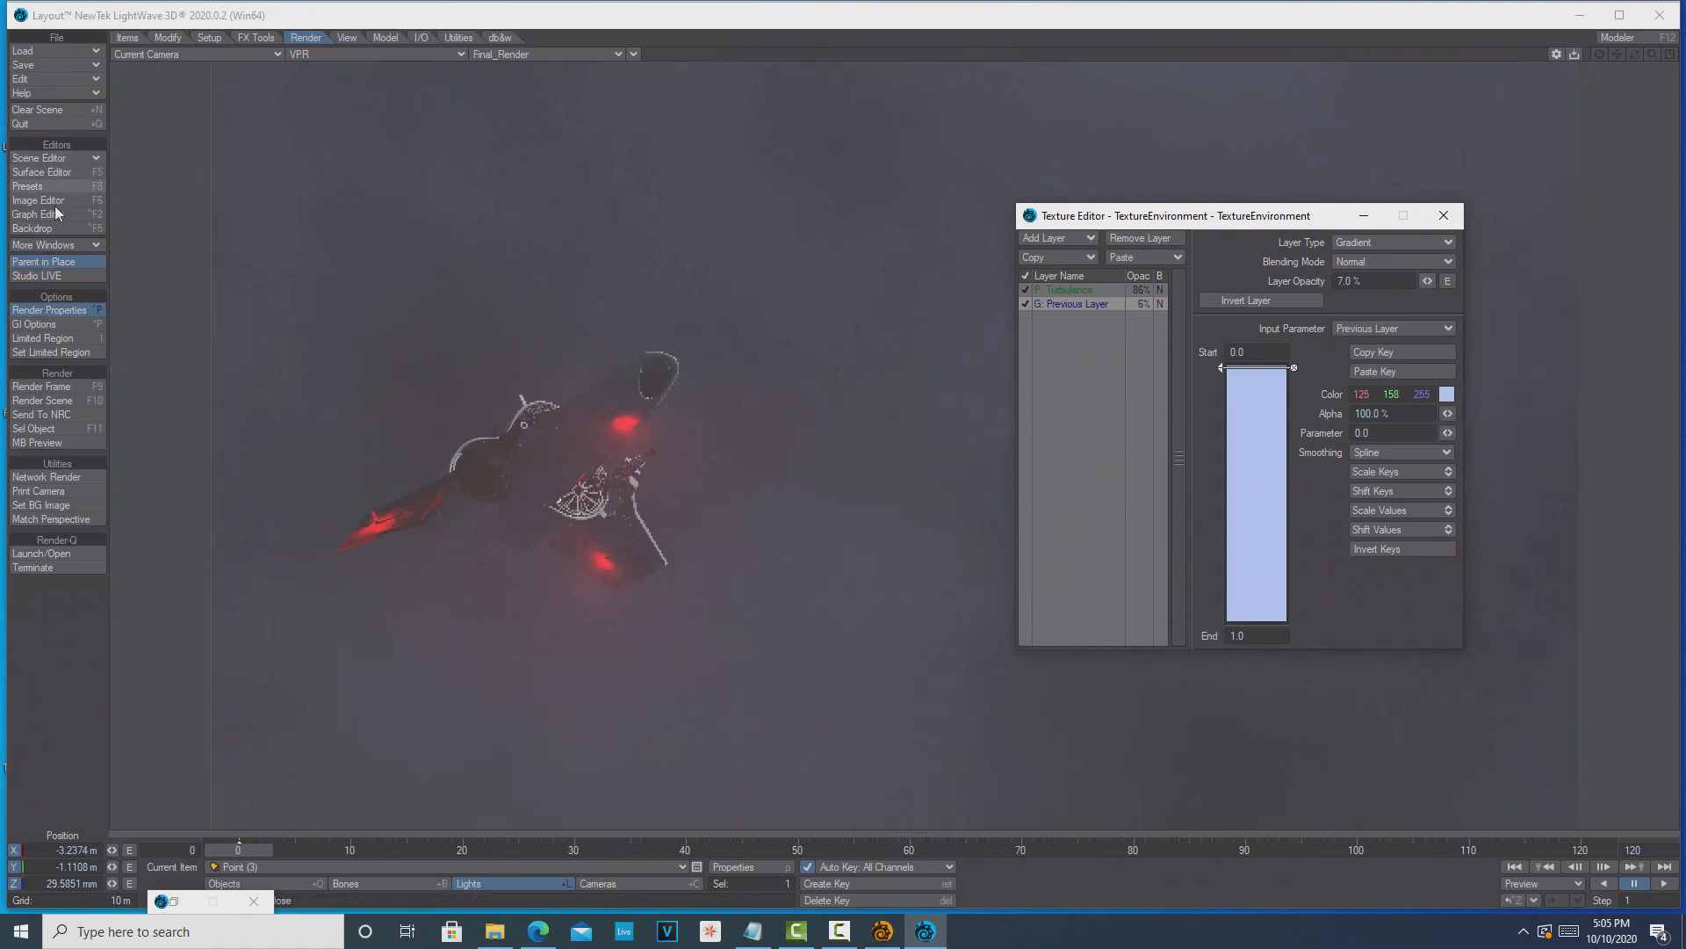
Step: Look through the backdrop and legacy volumetrics settings of the scene effects, then close them
left_click(54, 230)
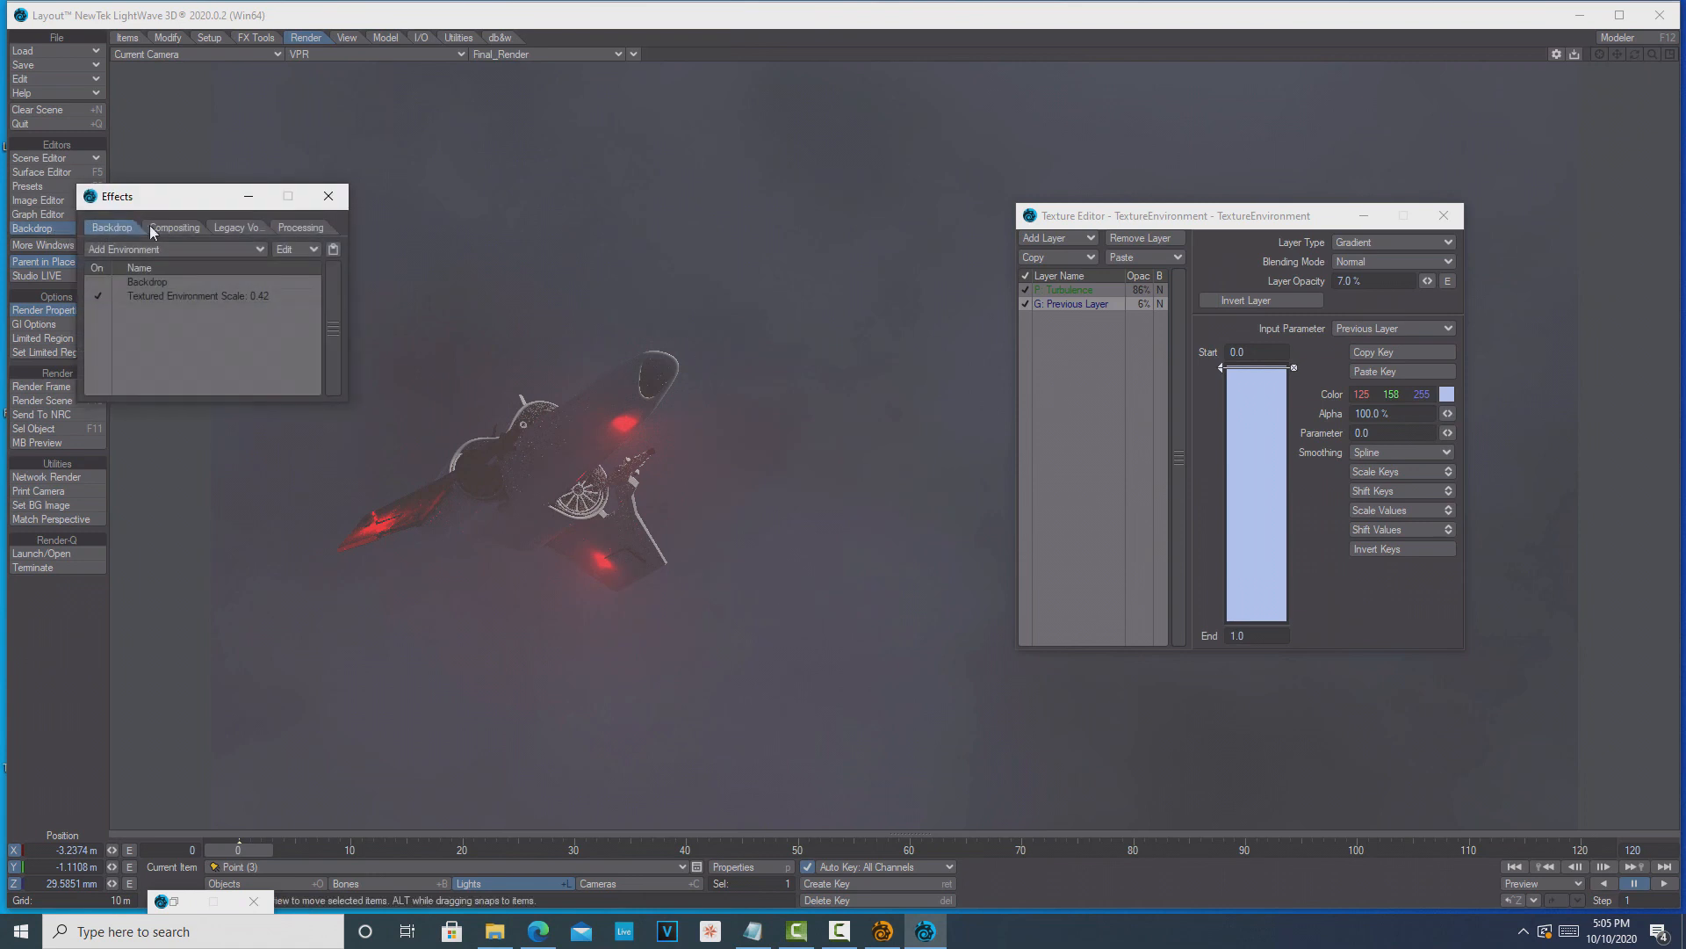
left_click(220, 229)
left_click(109, 227)
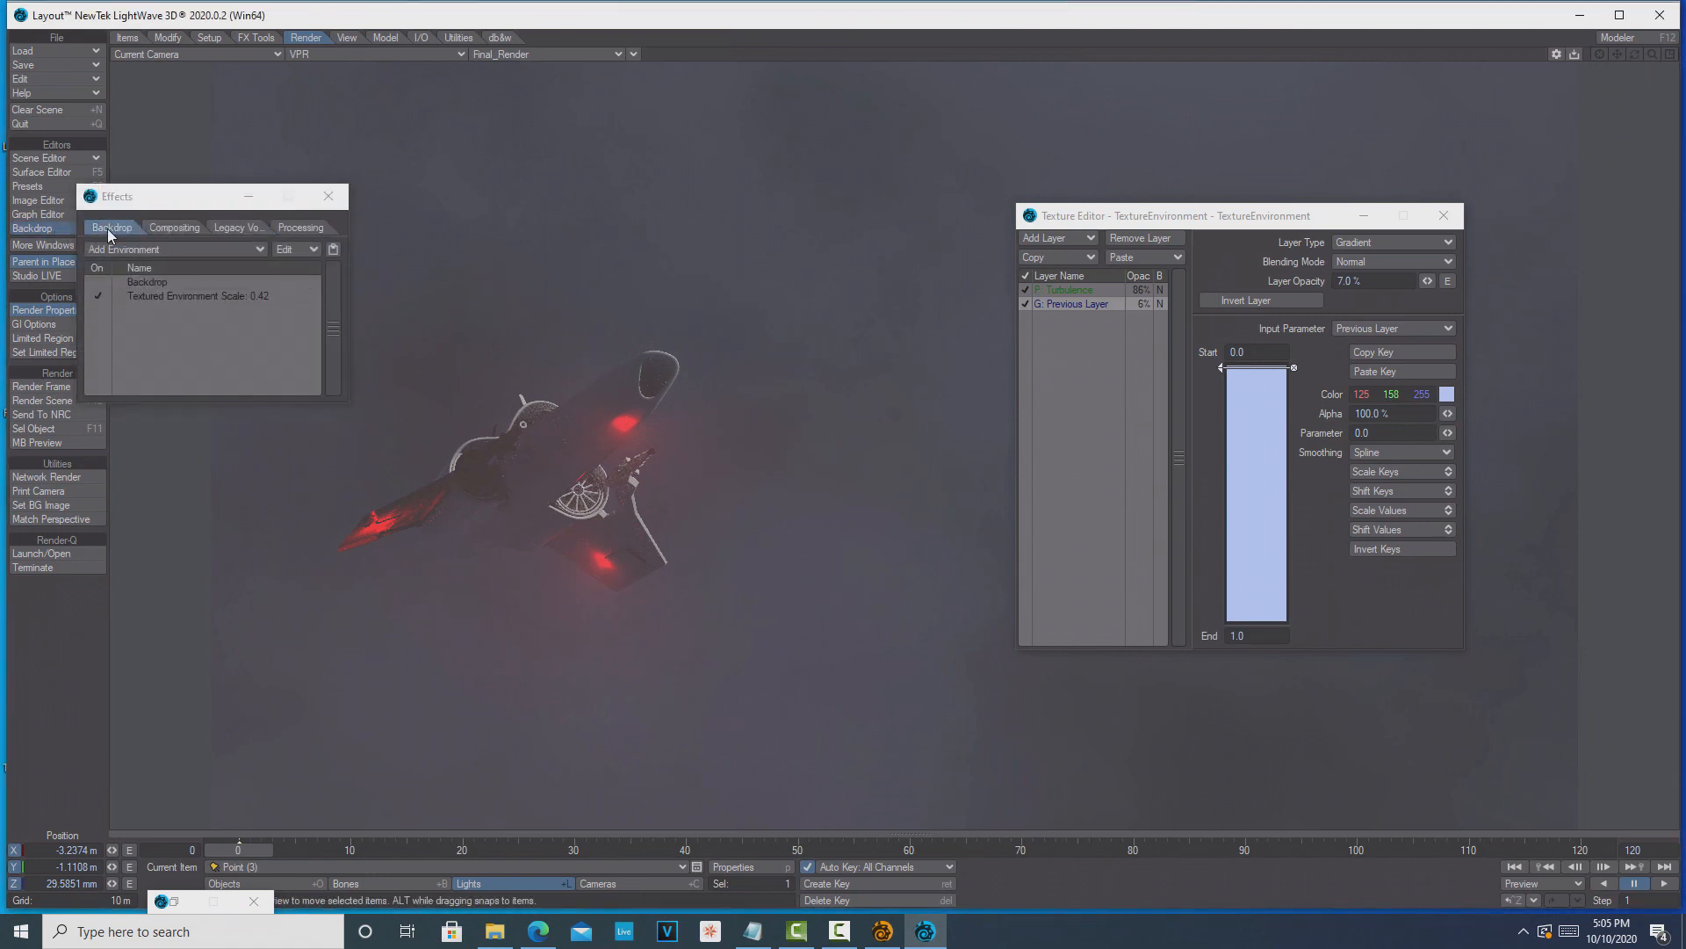
left_click(255, 202)
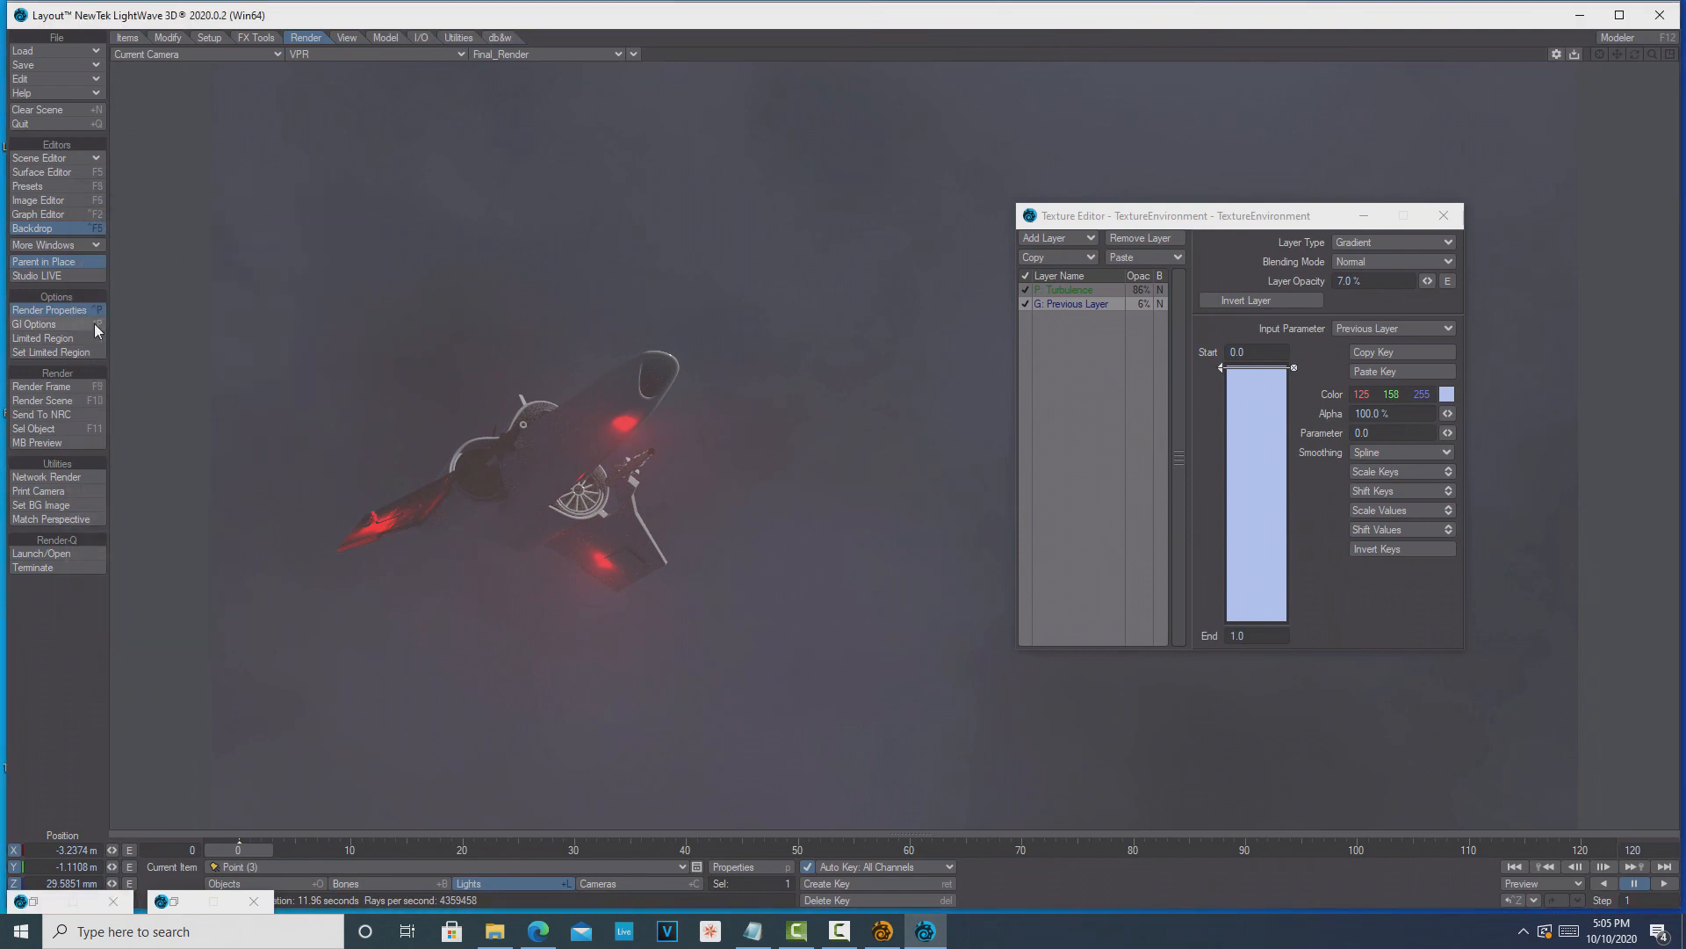
left_click(72, 314)
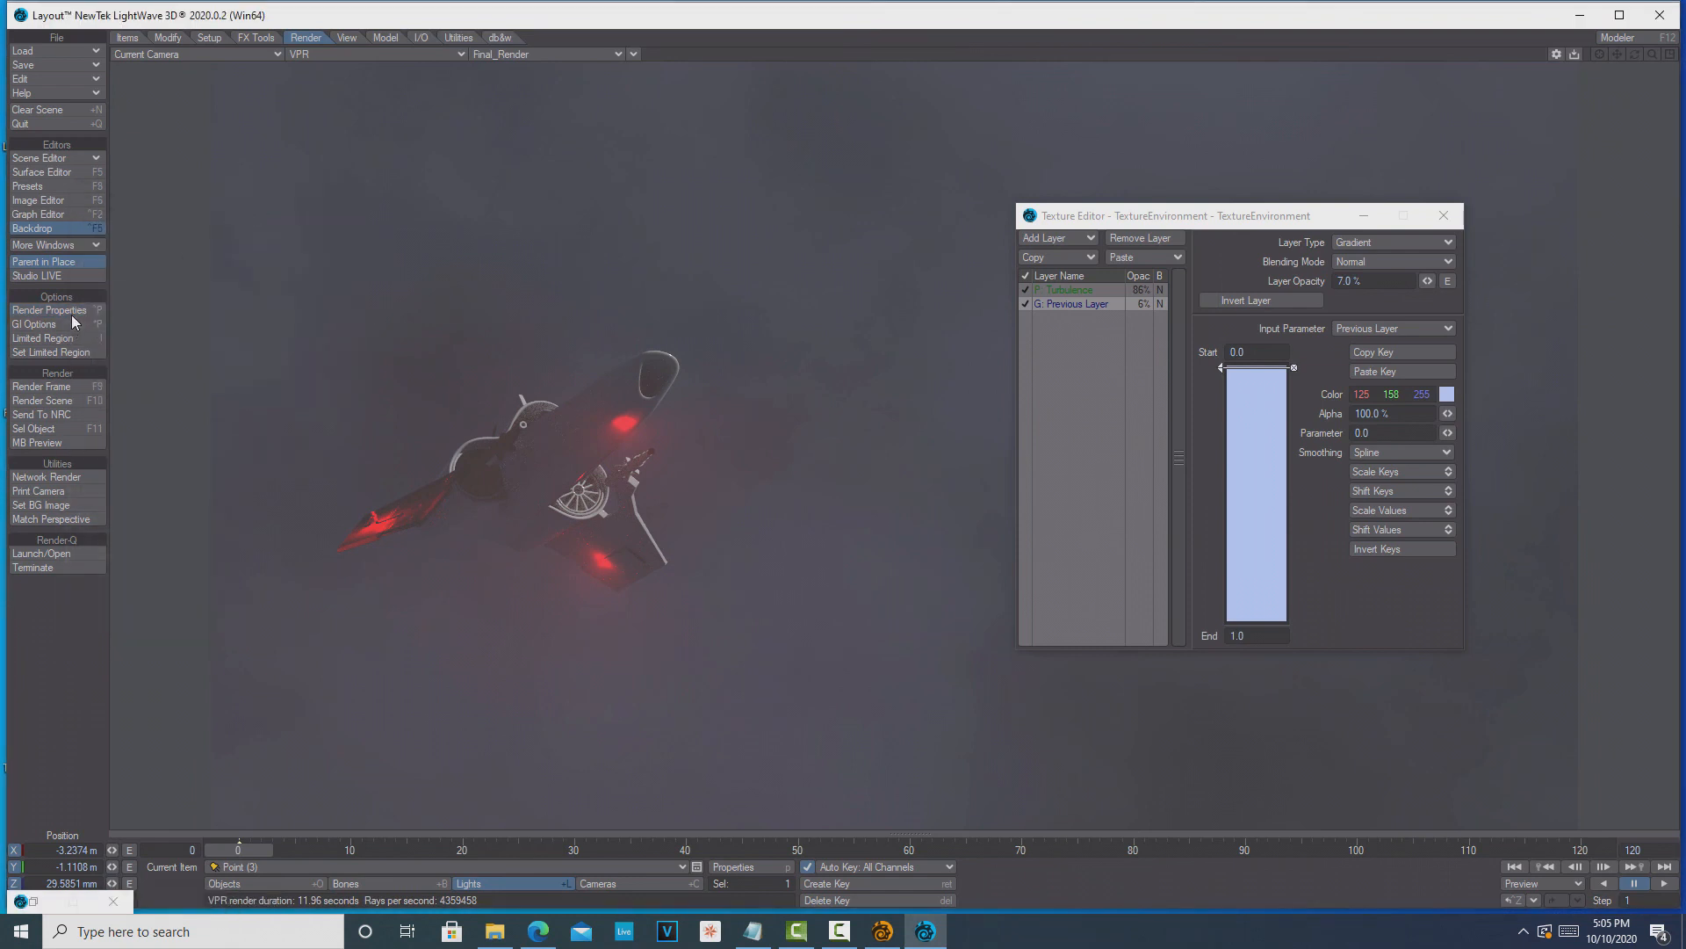
left_click(33, 901)
left_click(239, 226)
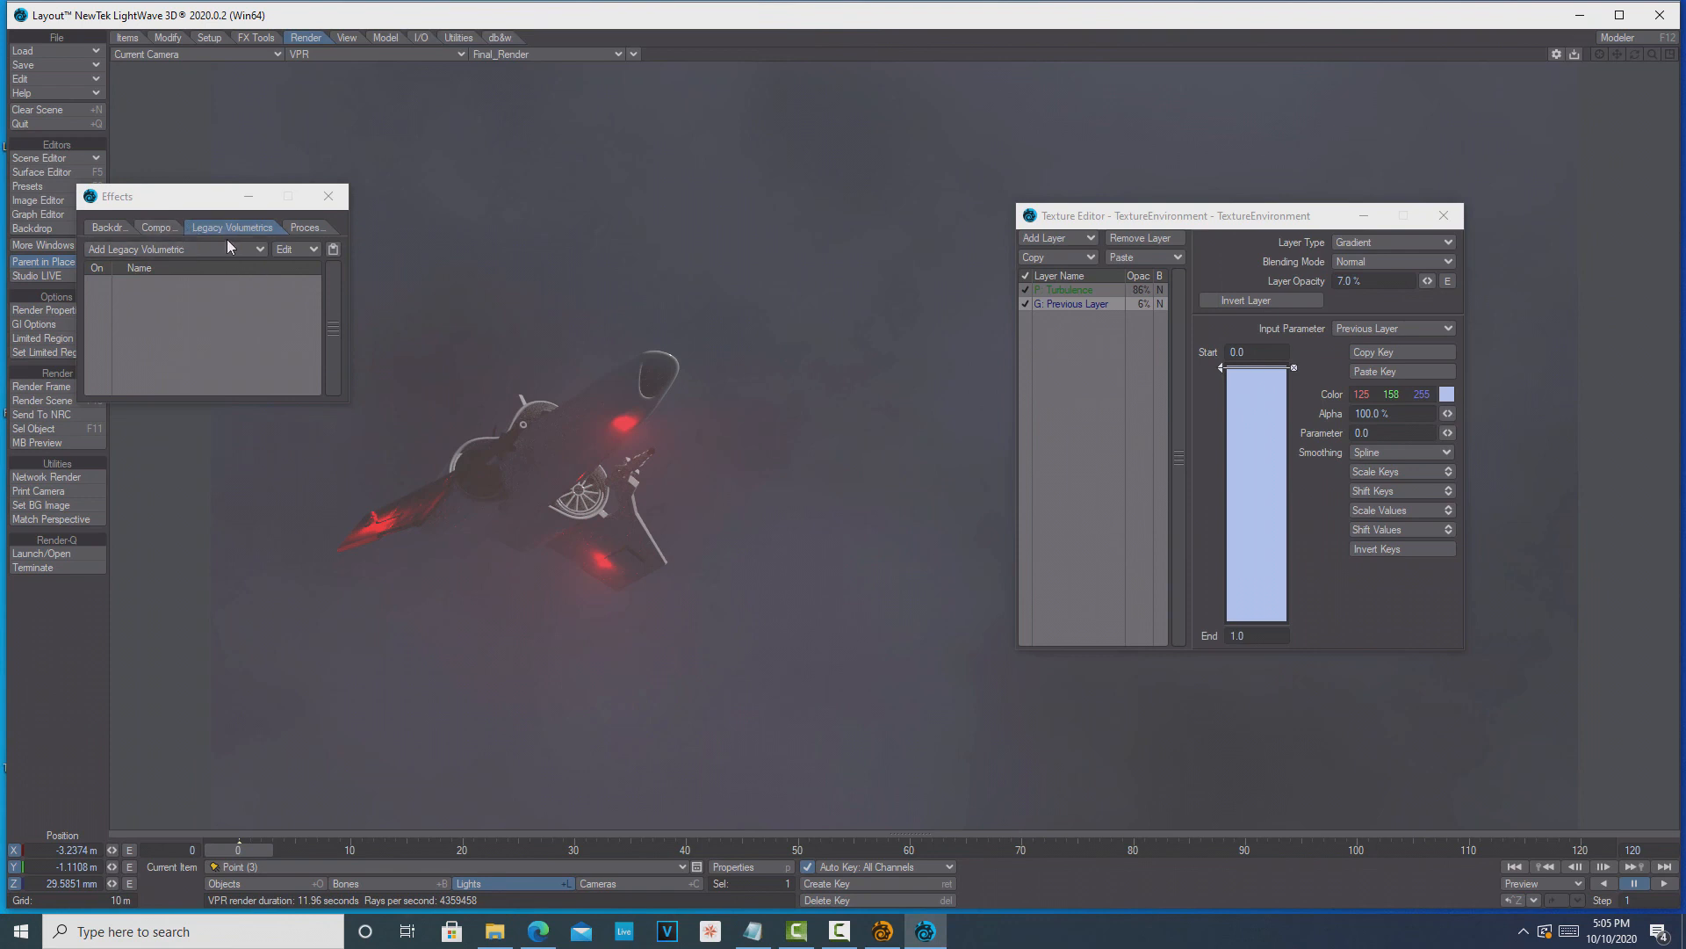
left_click(126, 230)
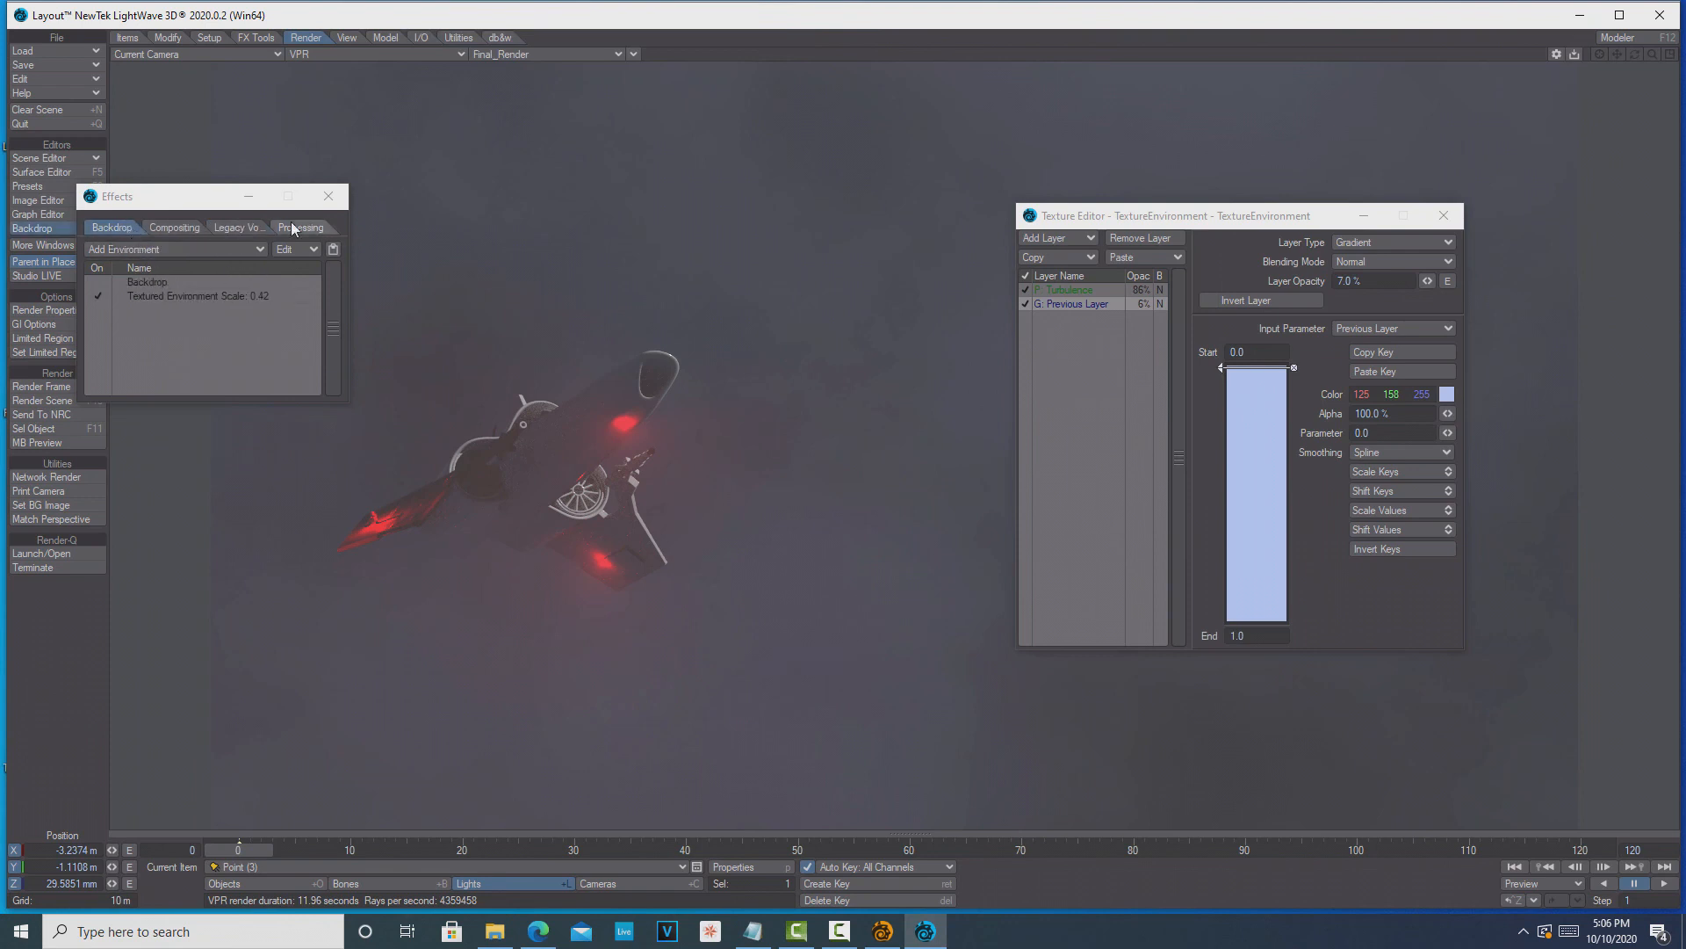
left_click(327, 197)
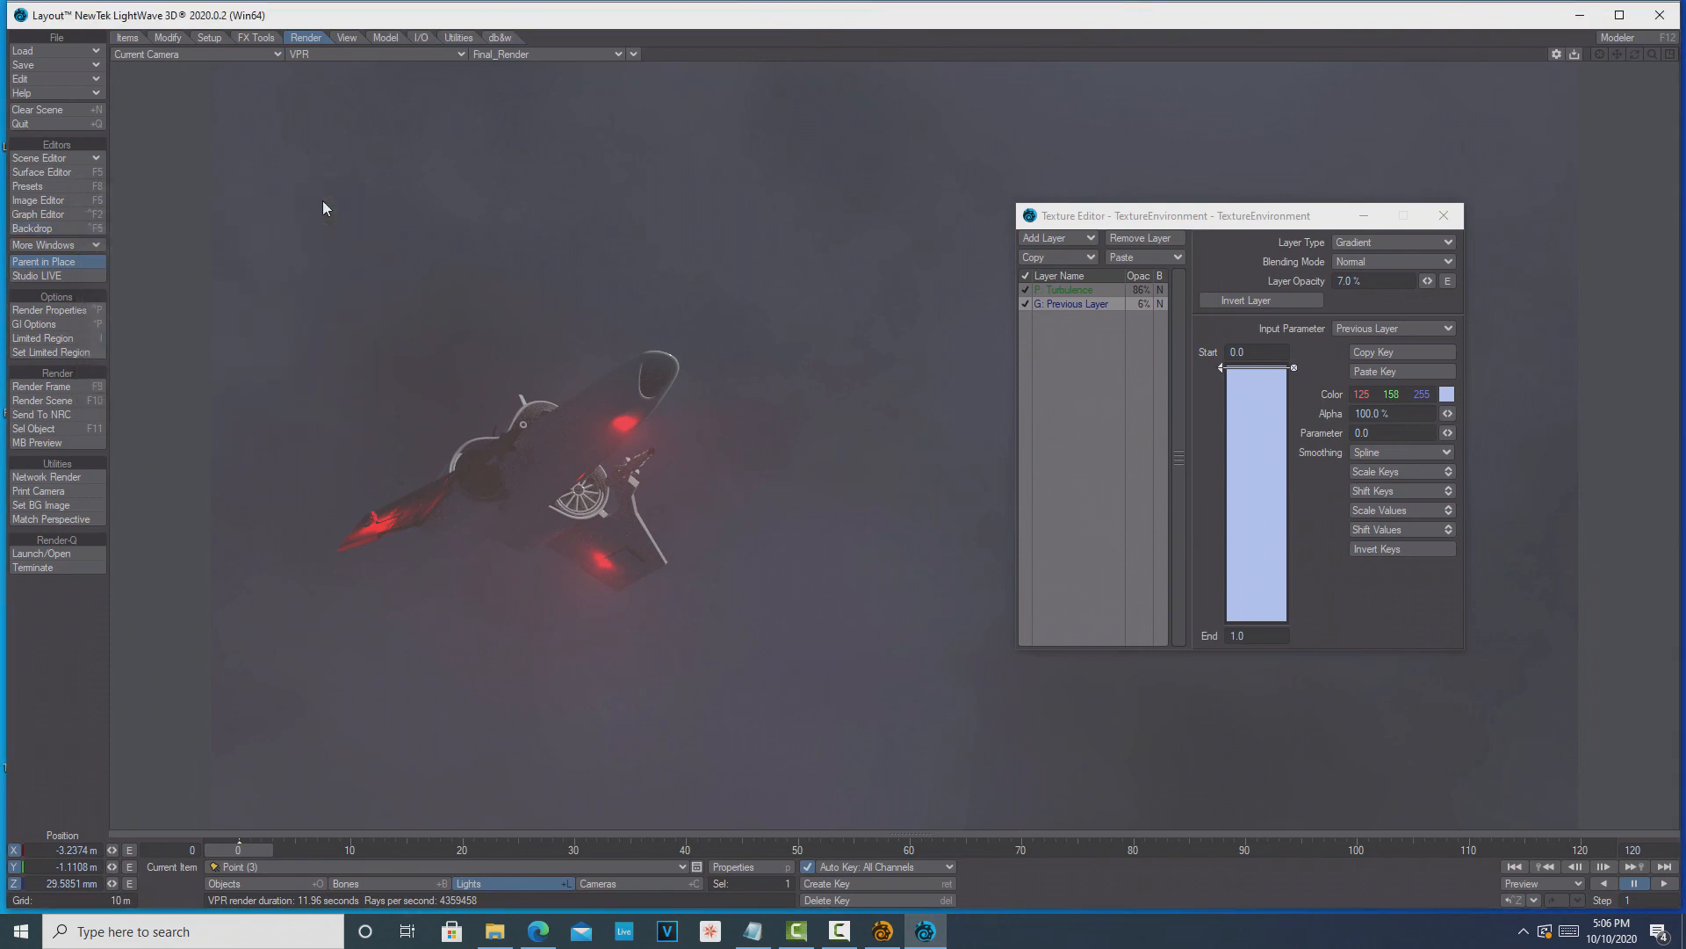
Step: Raise the volumetric Scattering Weight to 22% in the render properties and close the open editors
left_click(81, 307)
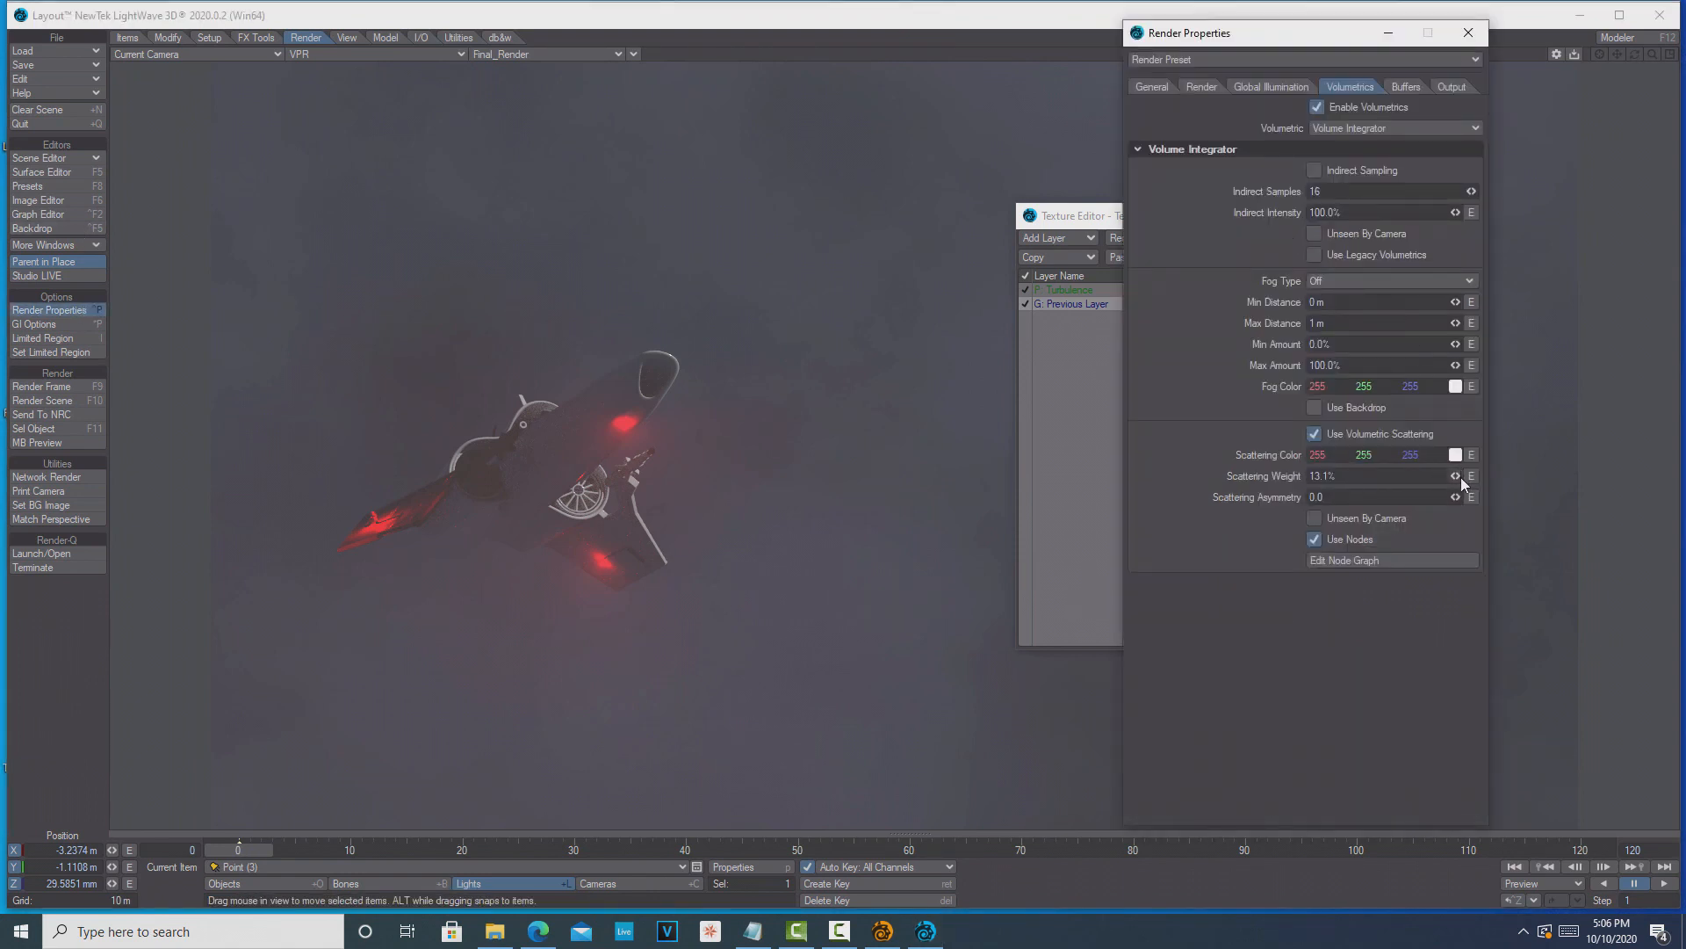
left_click_drag(1455, 476, 1478, 476)
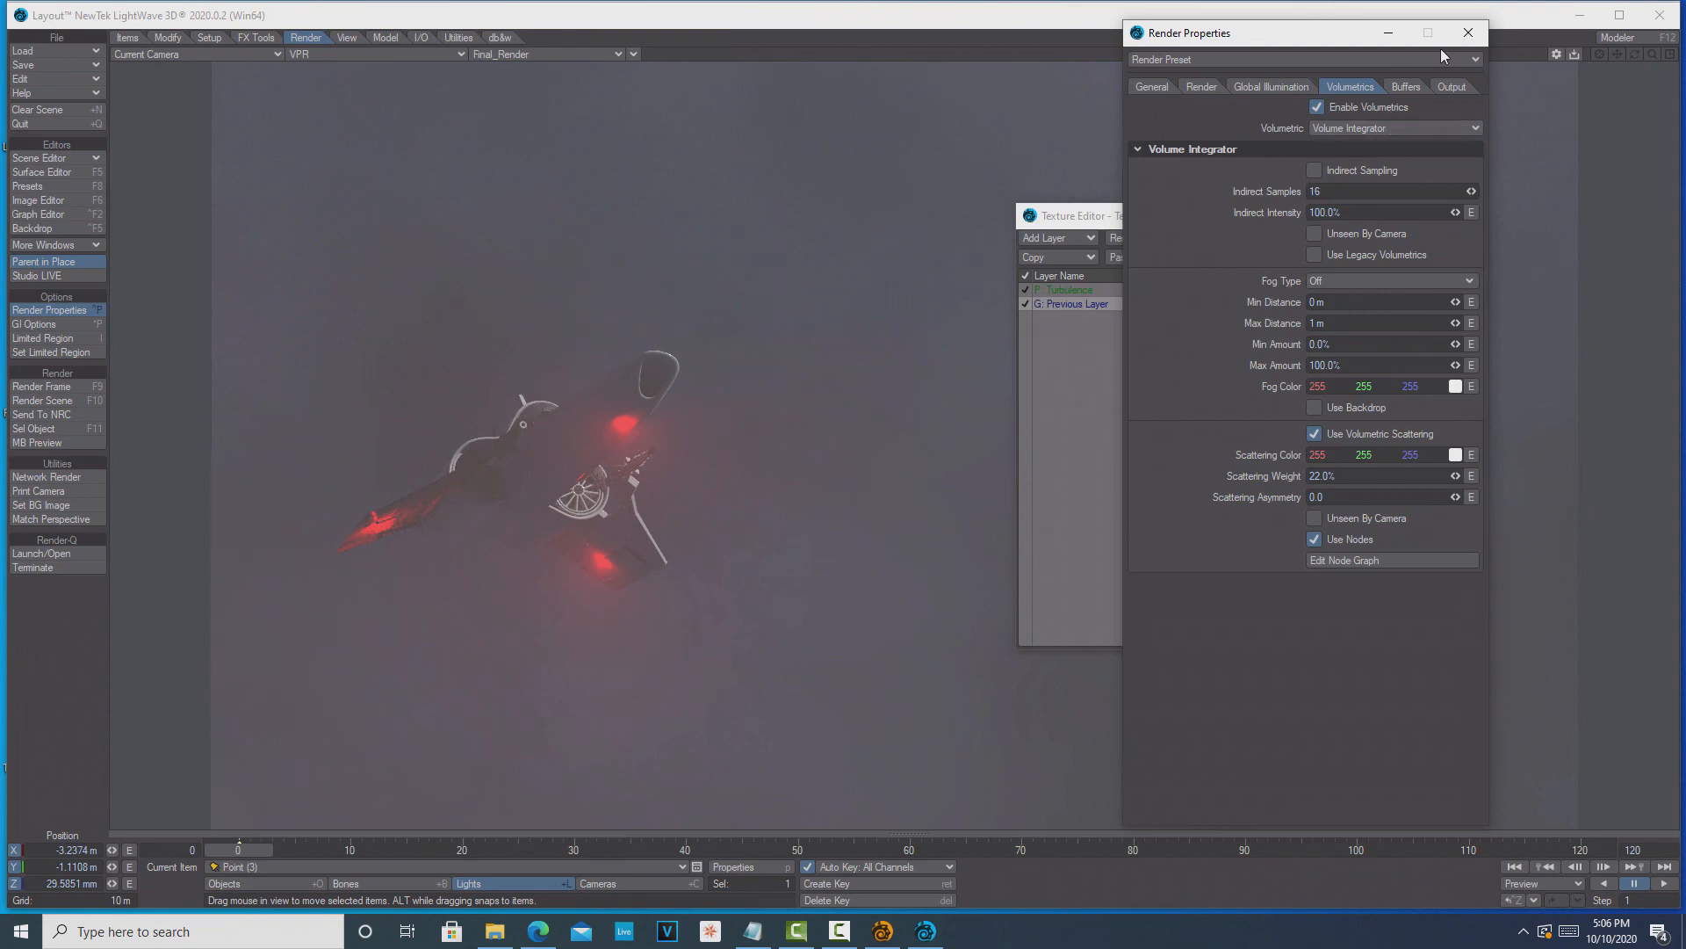
left_click(1469, 33)
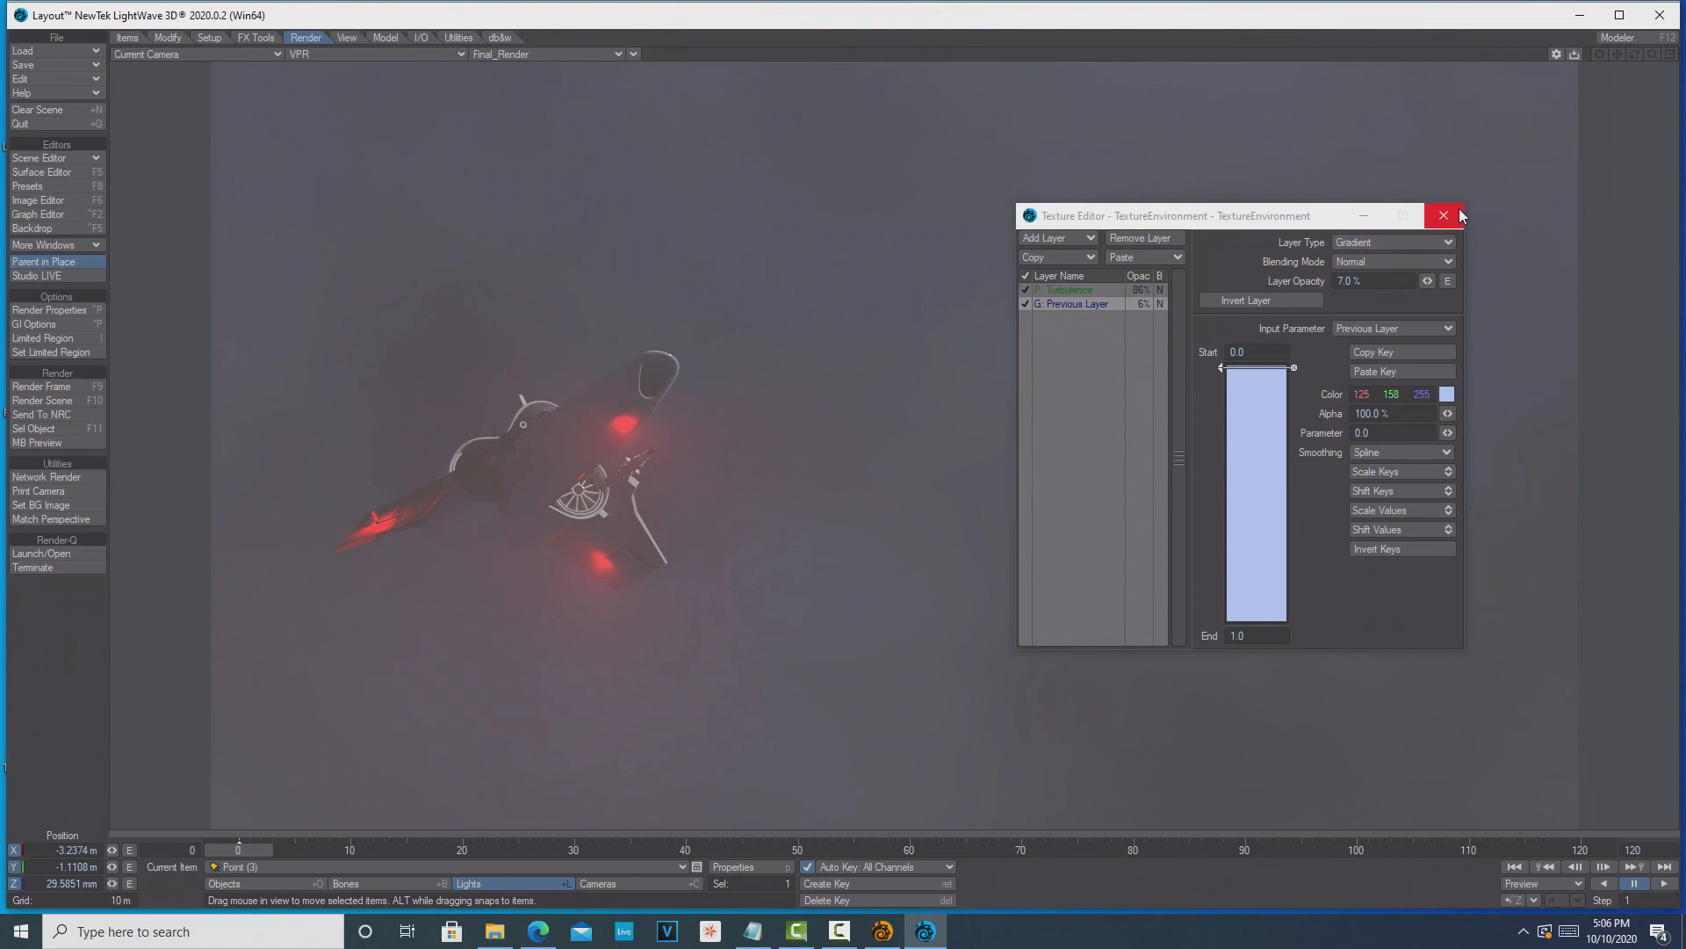
left_click(1456, 218)
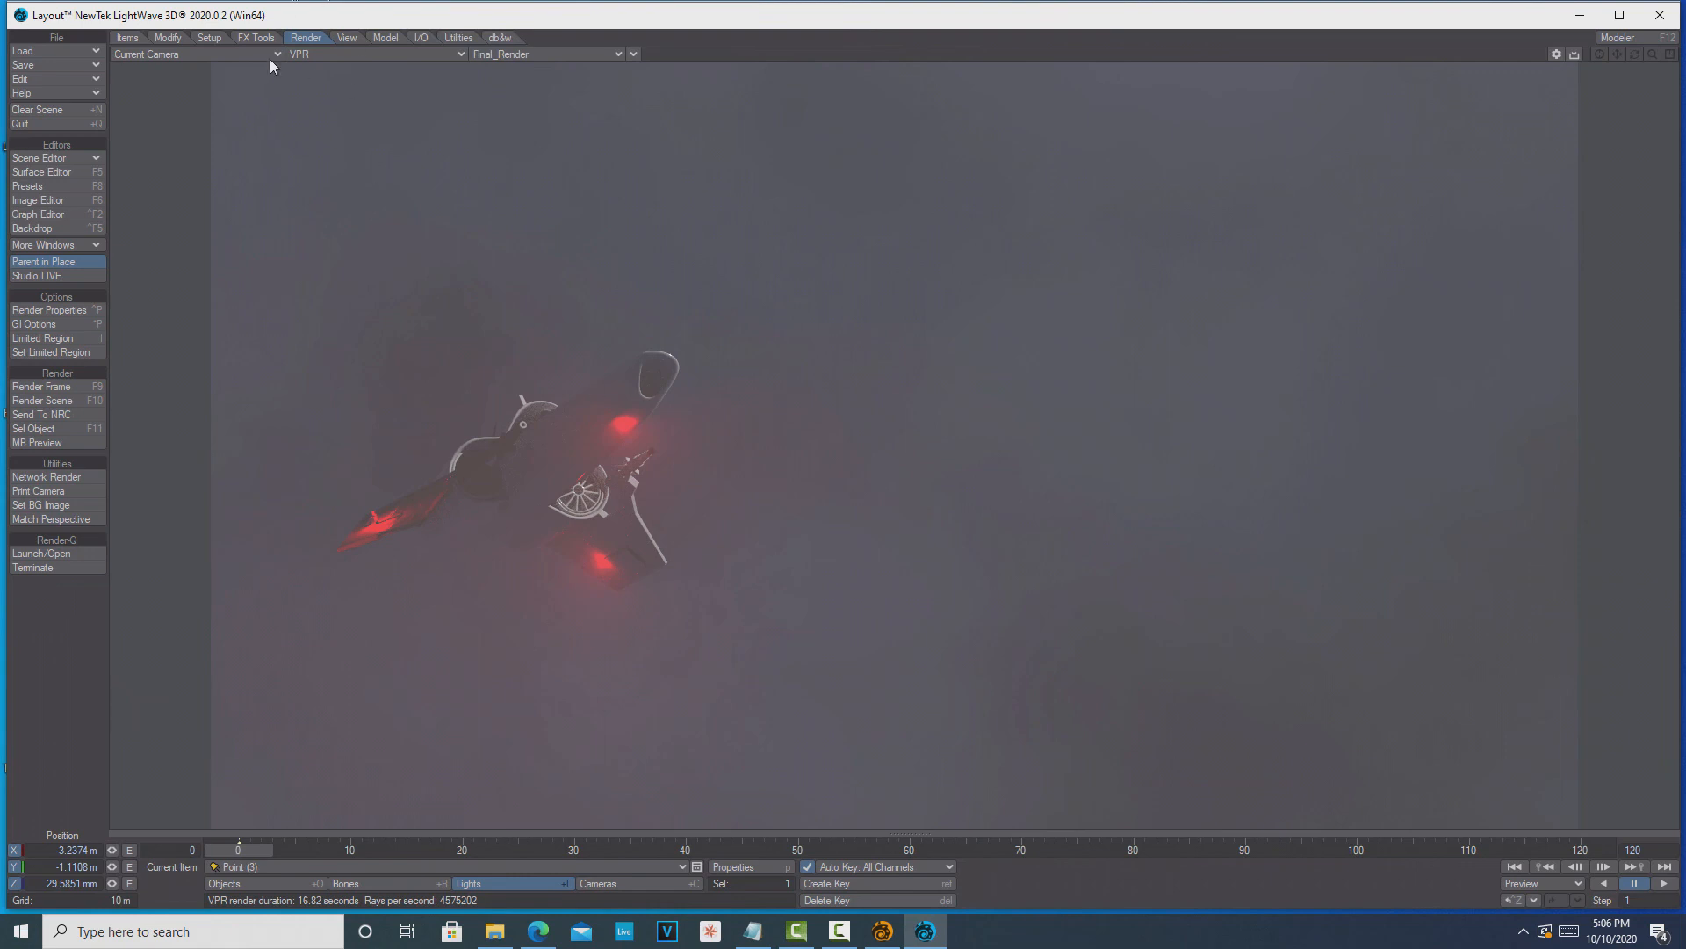
Step: Show the scene from the top as a textured shaded solid wireframe and go to frame 120
left_click(456, 55)
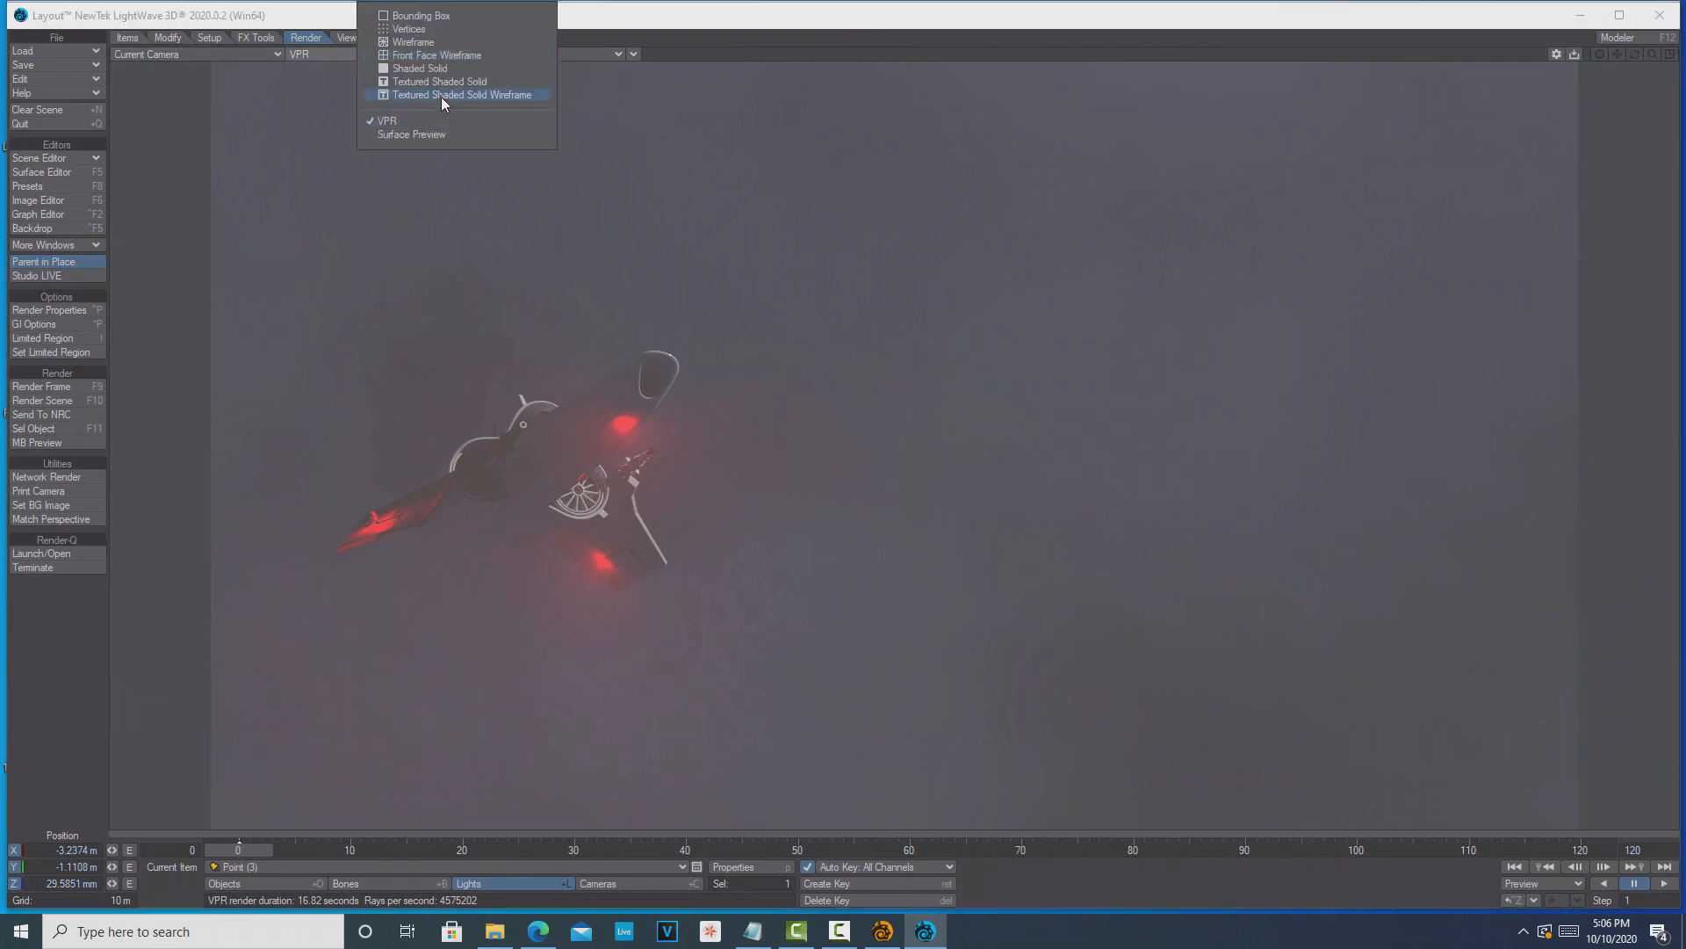
left_click(441, 95)
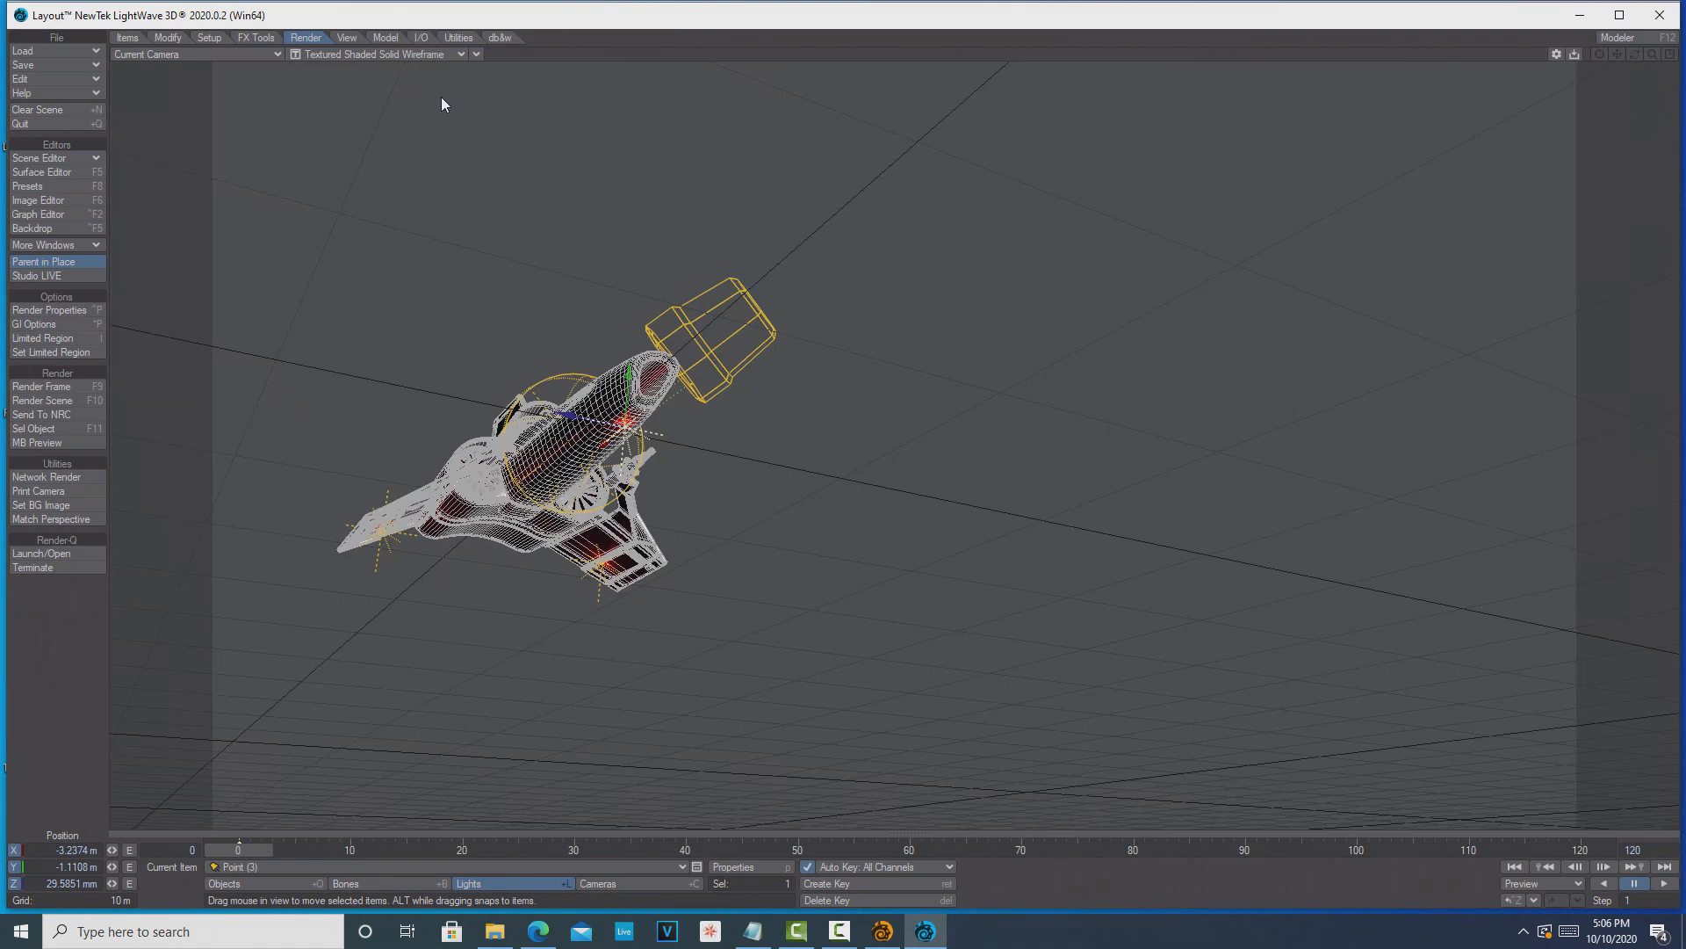
left_click(241, 56)
left_click(272, 40)
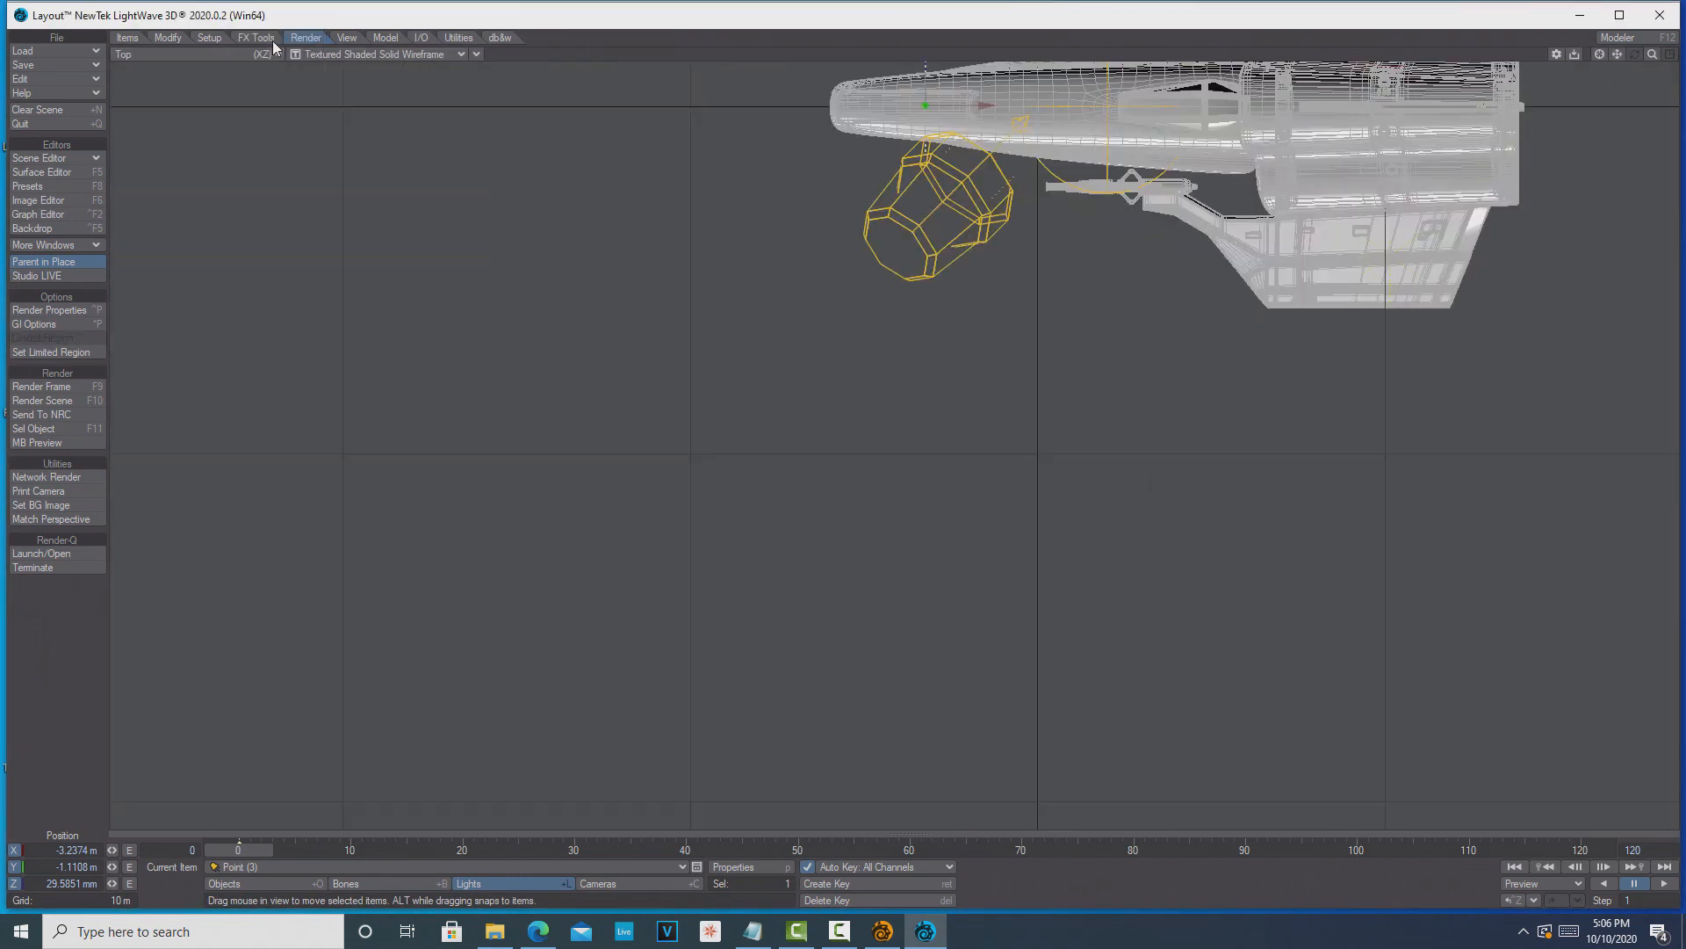
left_click_drag(1652, 54, 1520, 55)
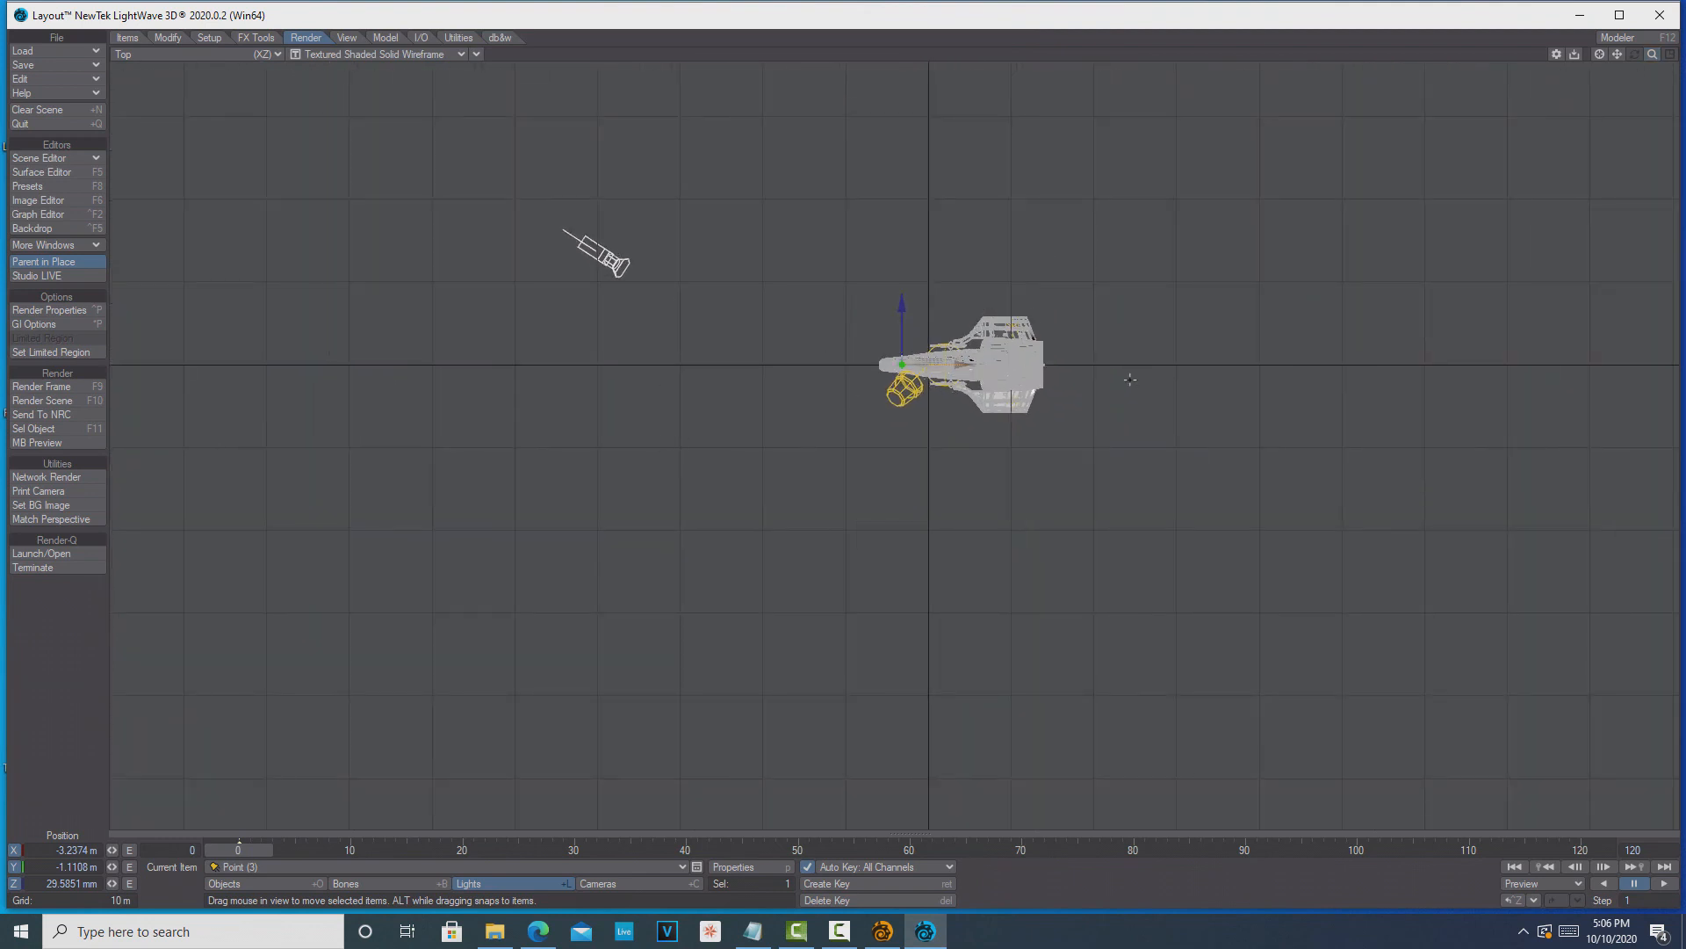
left_click_drag(239, 854, 1581, 850)
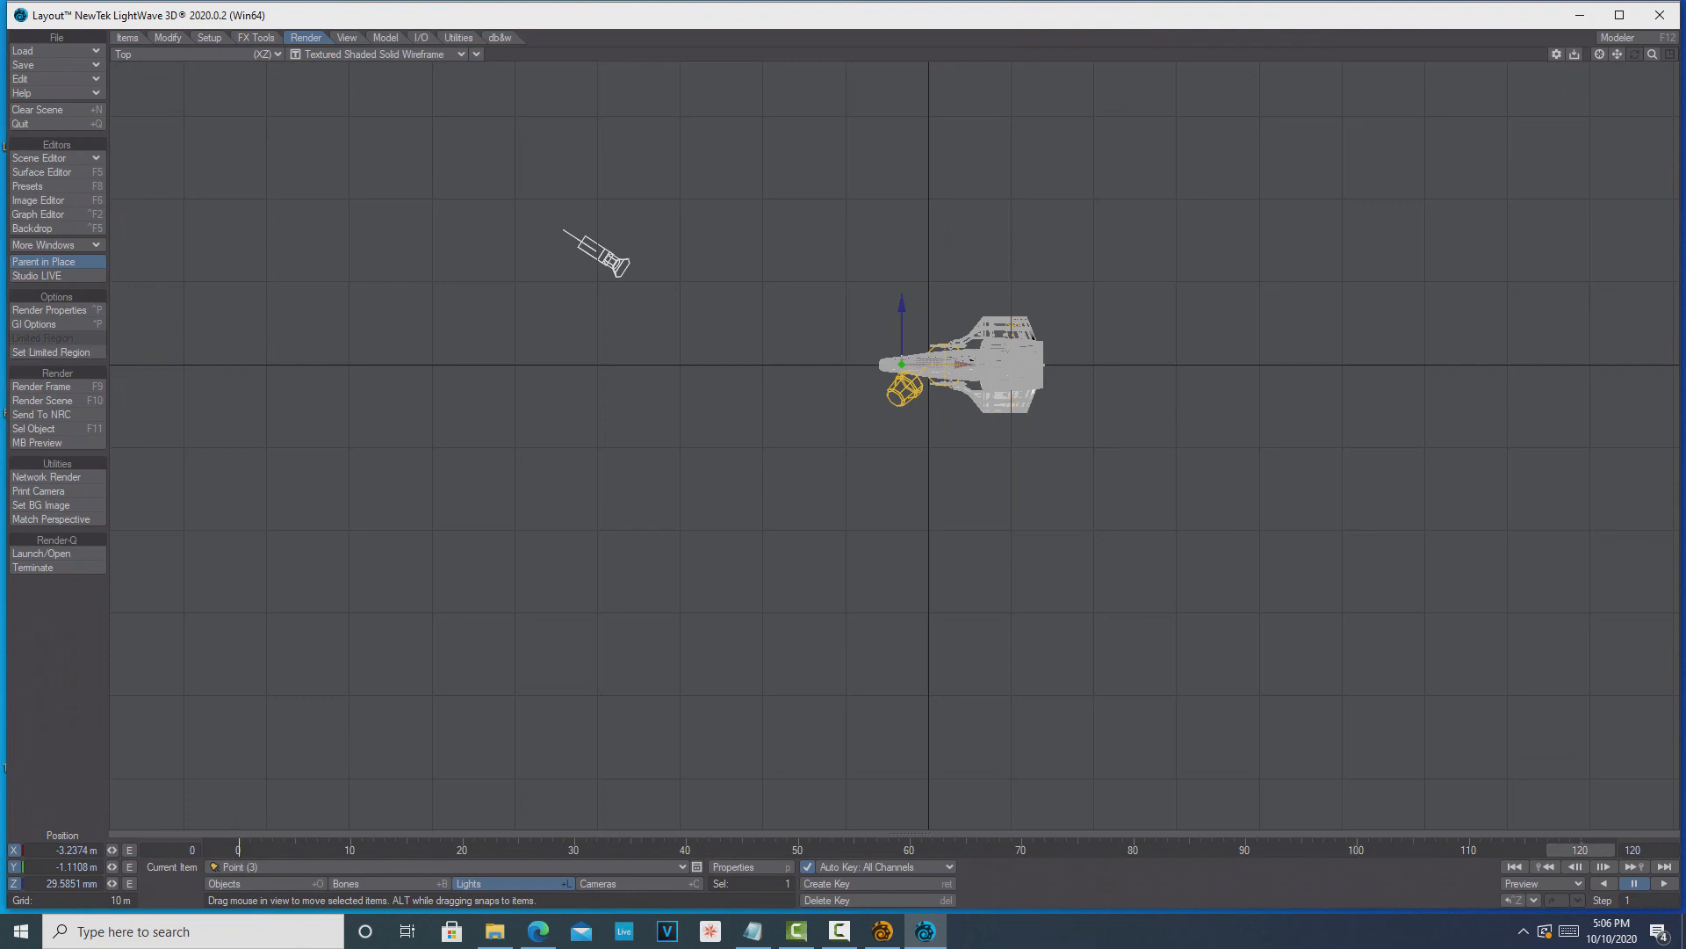
Step: Try to move the fighter forward at frame 120 and inspect it up close in perspective
mouse_move(976, 370)
left_mouse_down()
mouse_move(906, 370)
mouse_move(964, 370)
left_mouse_up()
left_click(277, 53)
left_click(285, 140)
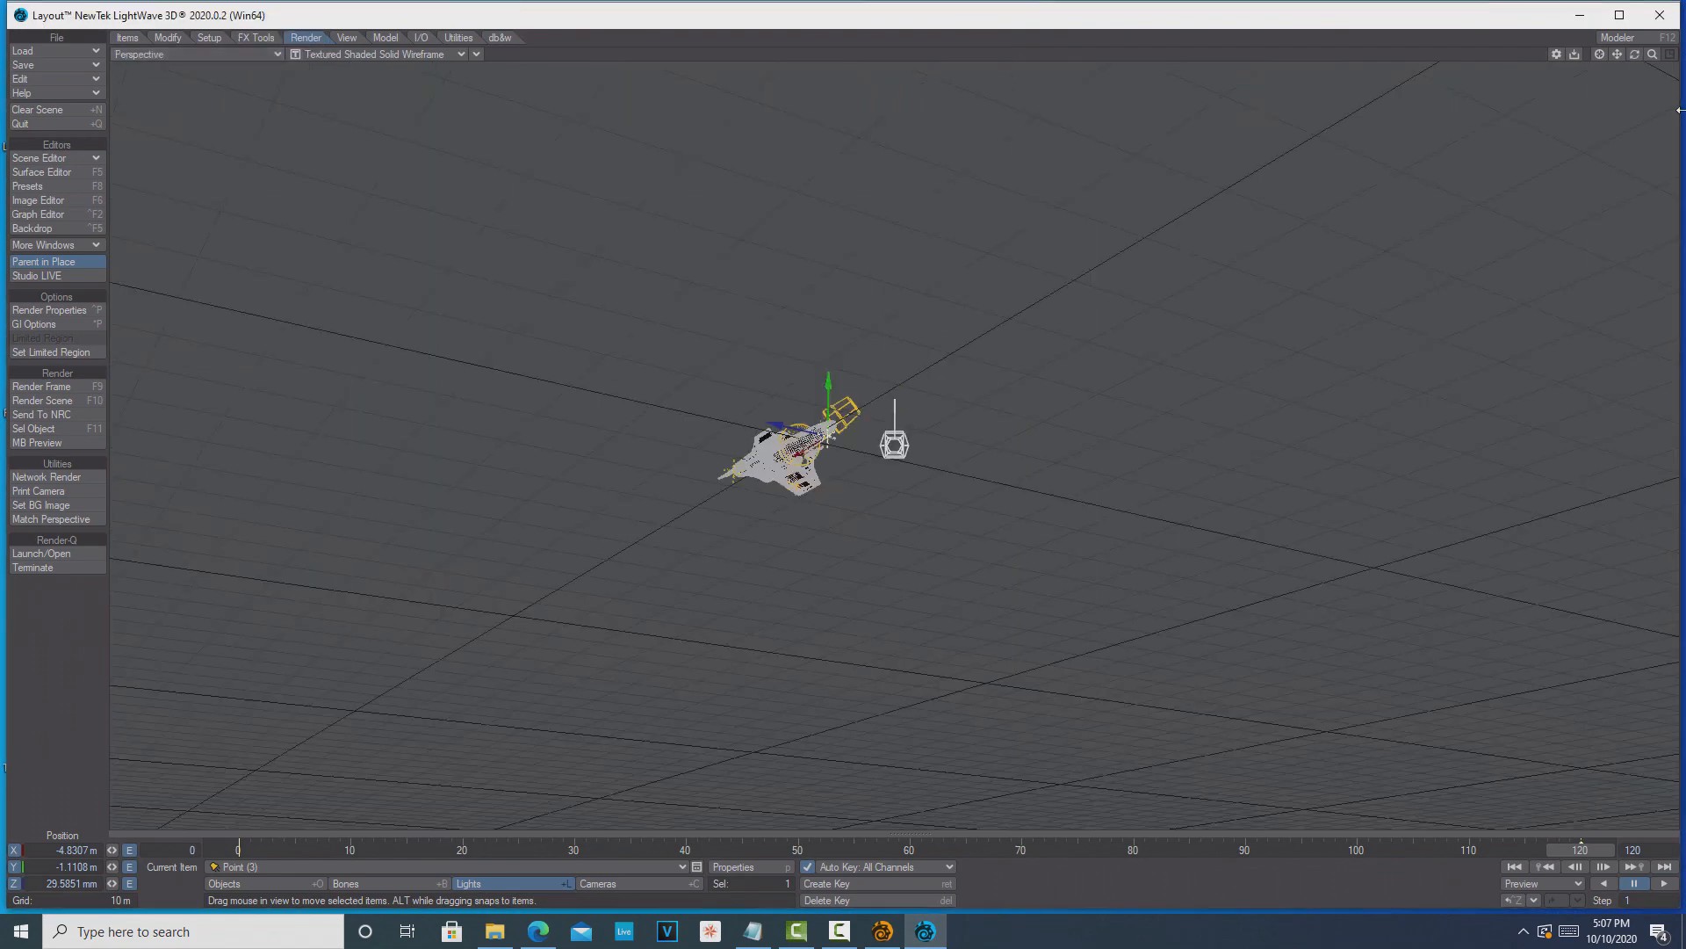
left_click_drag(1652, 55, 871, 412)
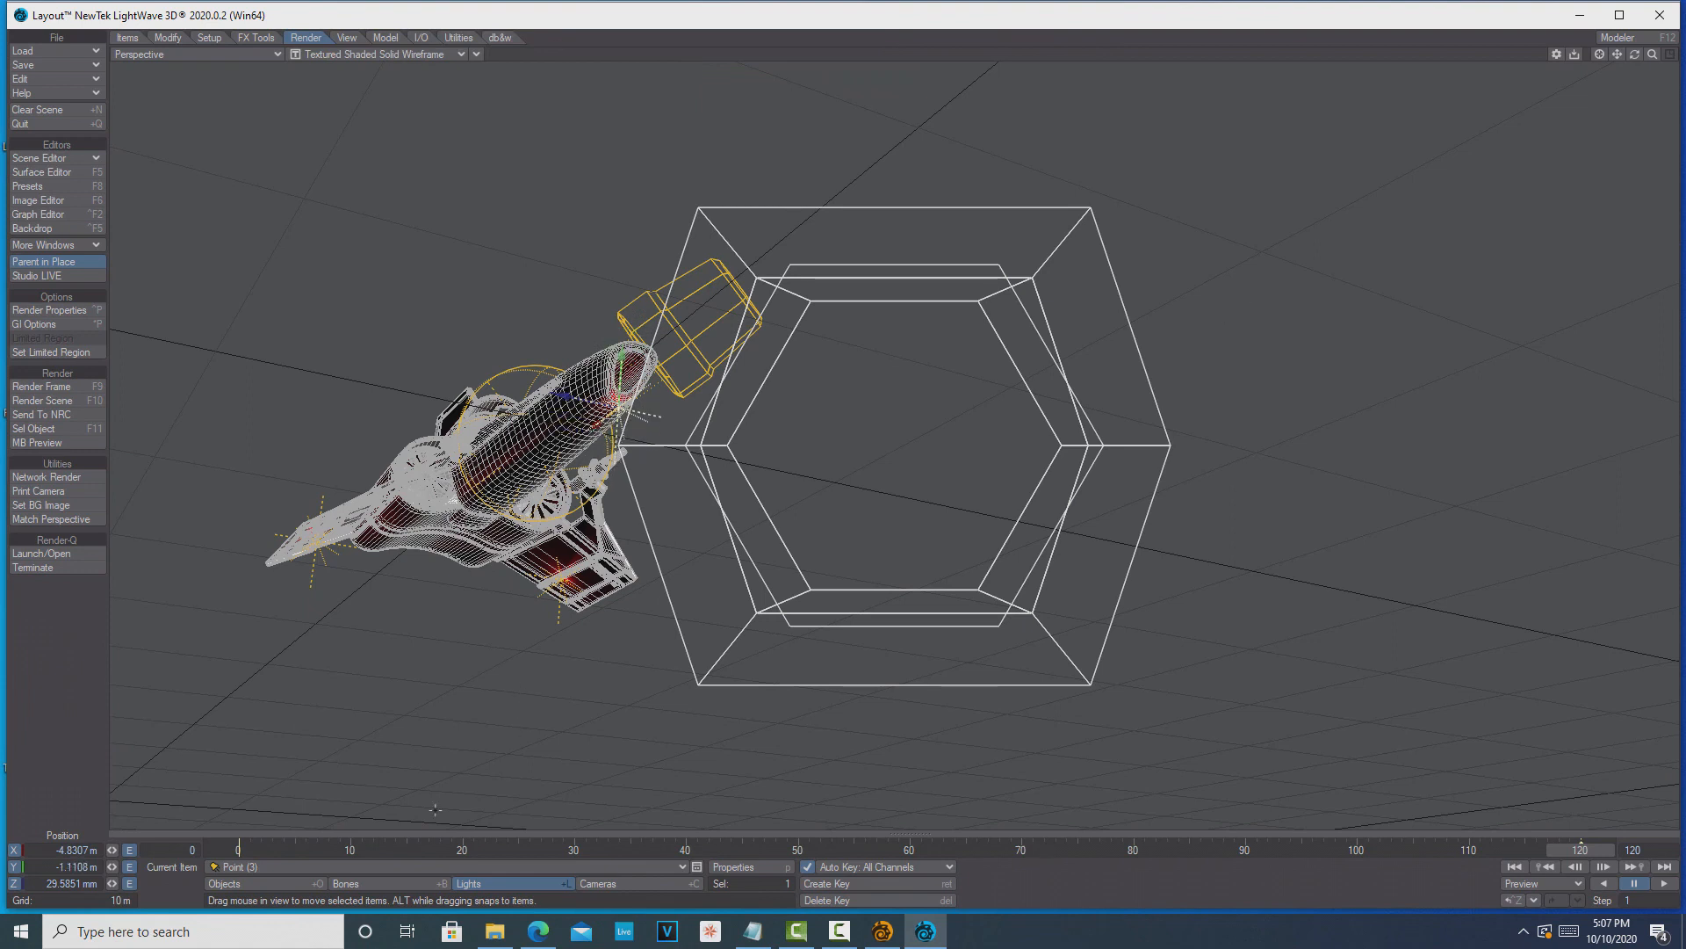
Step: Parent the Point (1) light to the spaceship object
left_click(682, 867)
left_click(688, 843)
key("m")
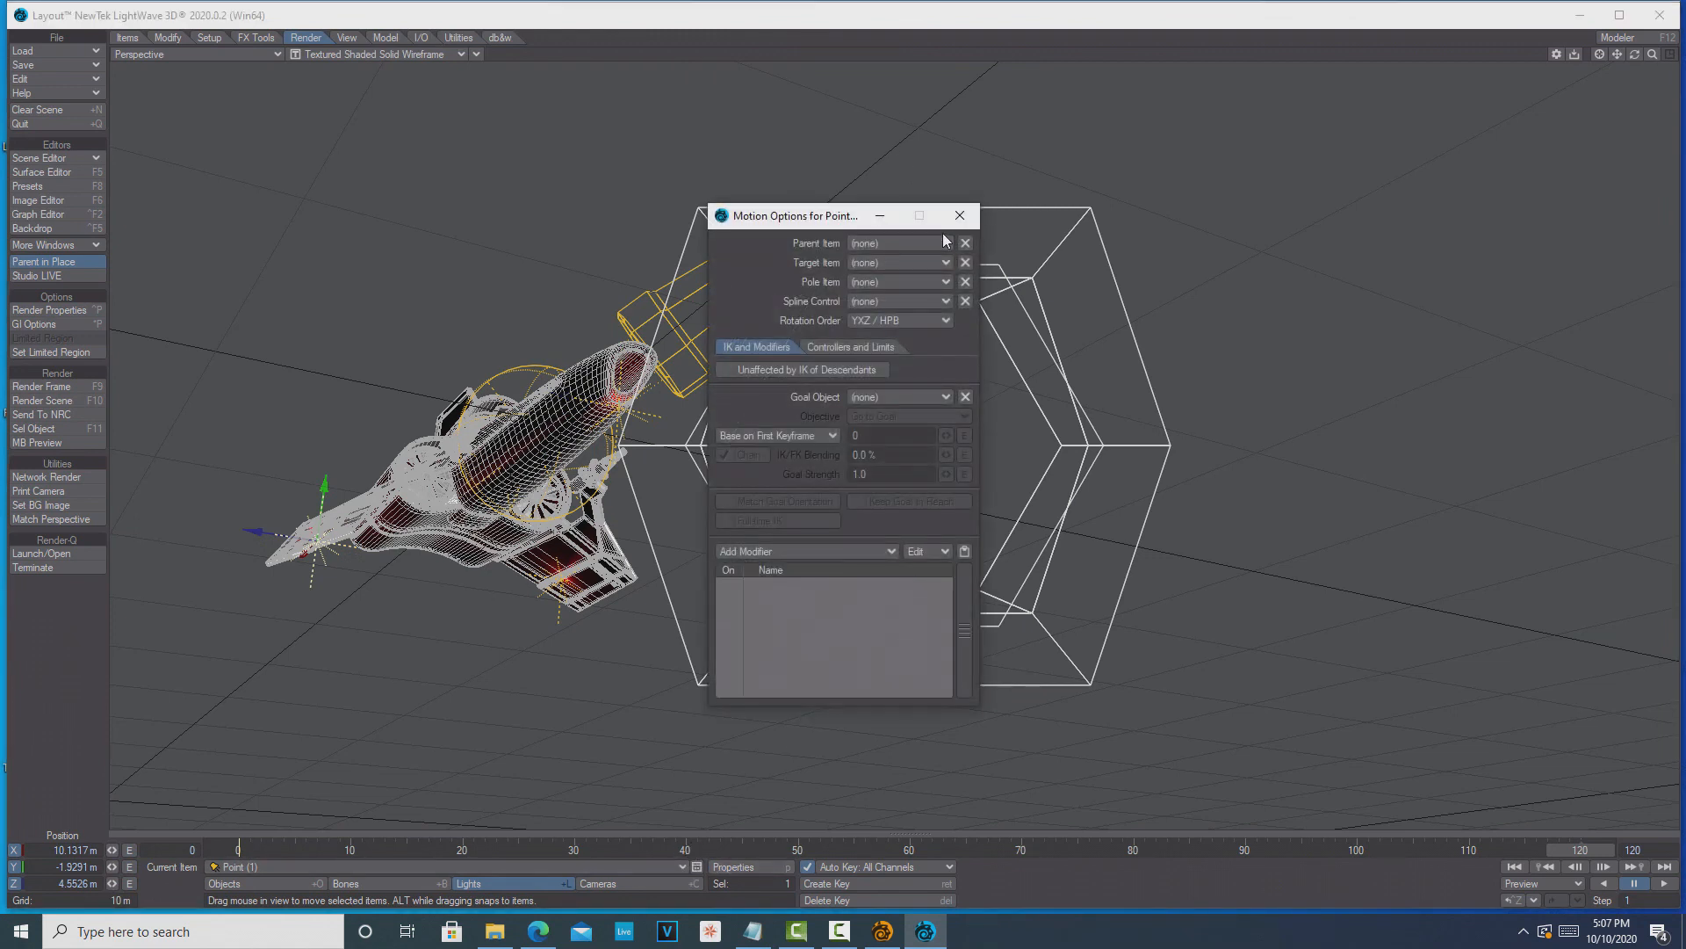
left_click(943, 244)
left_click(944, 255)
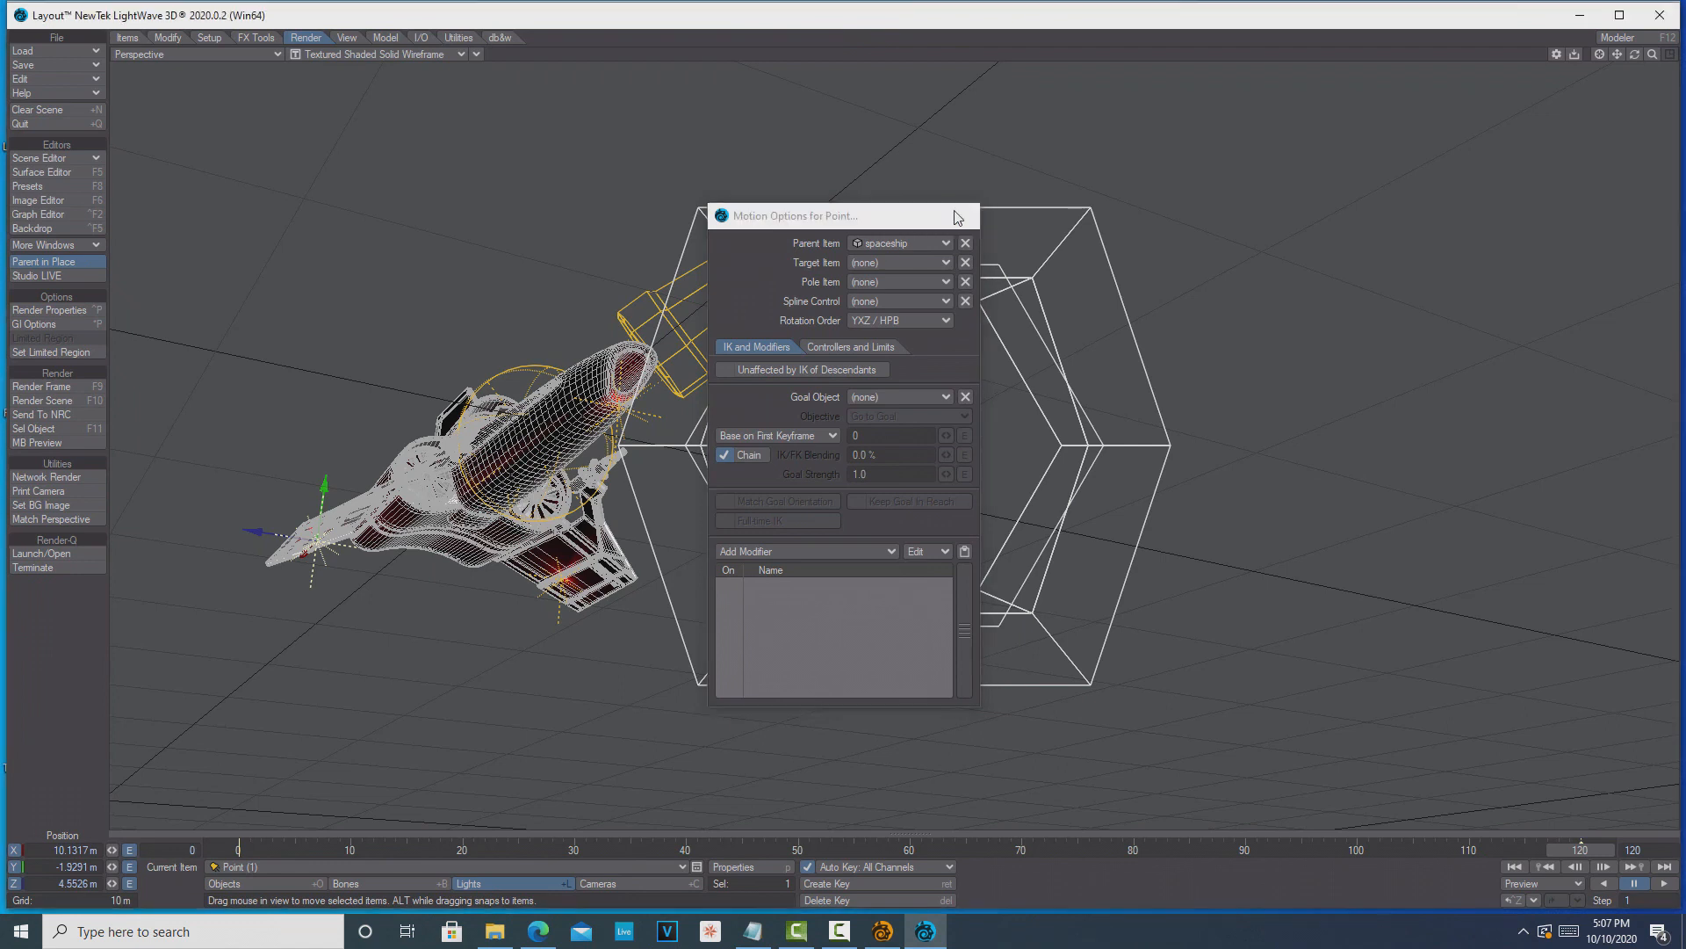
left_click(960, 215)
Step: Parent the Point (2) light to the spaceship object
left_click(682, 867)
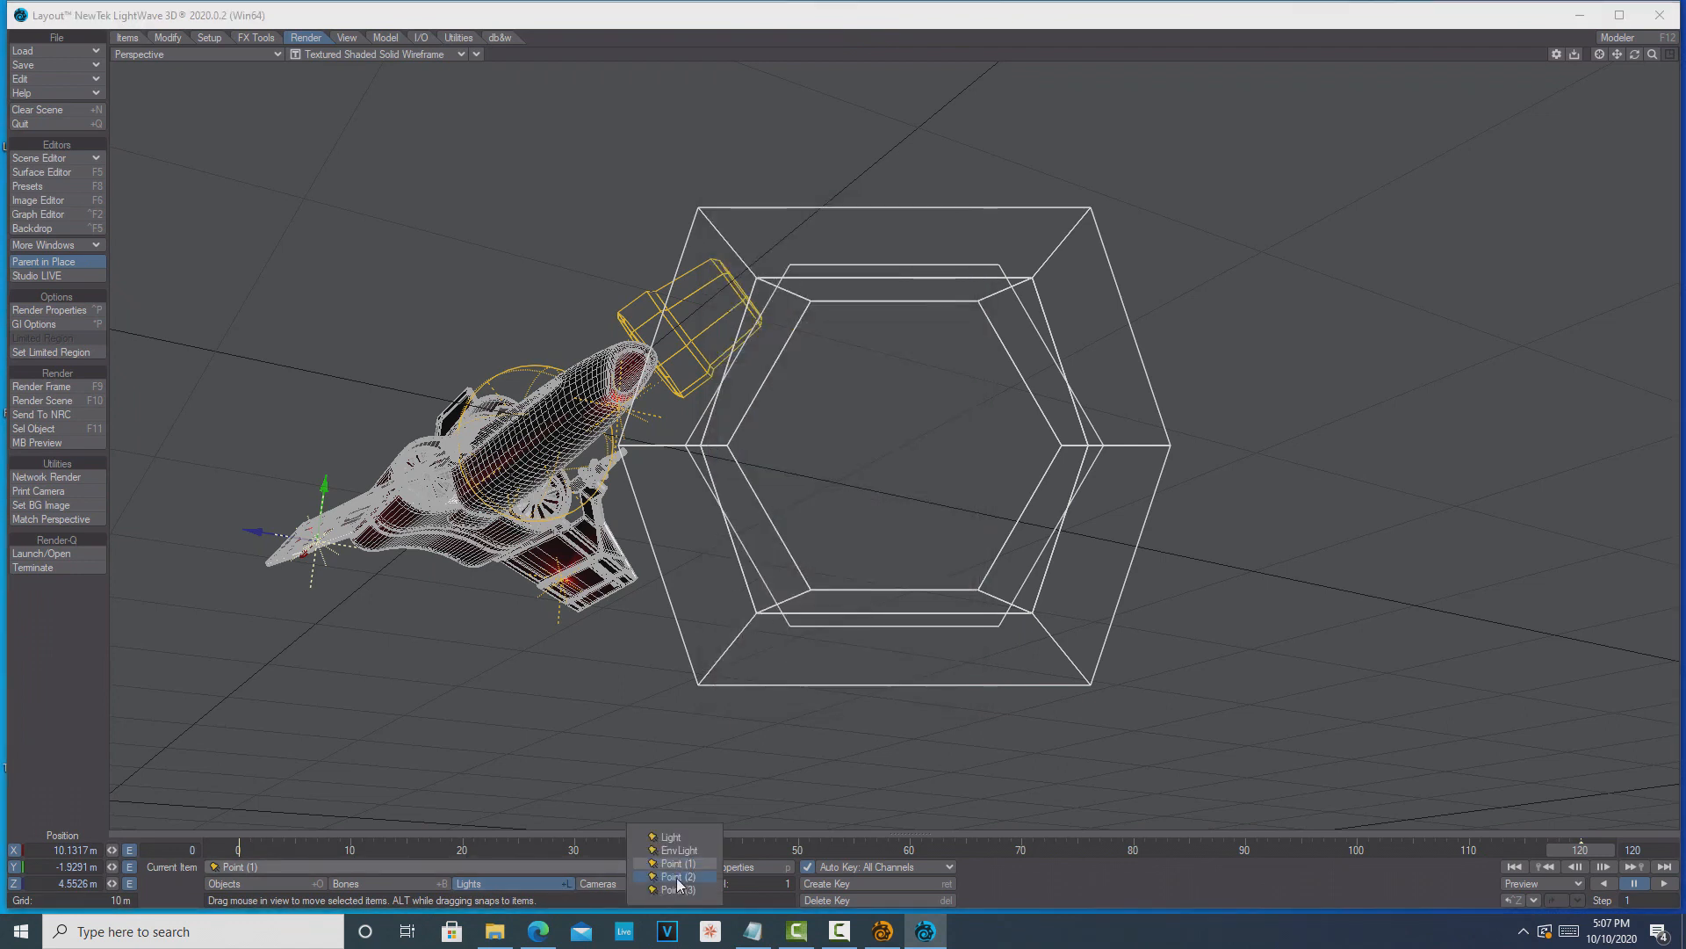
left_click(677, 866)
key("m")
left_click(934, 244)
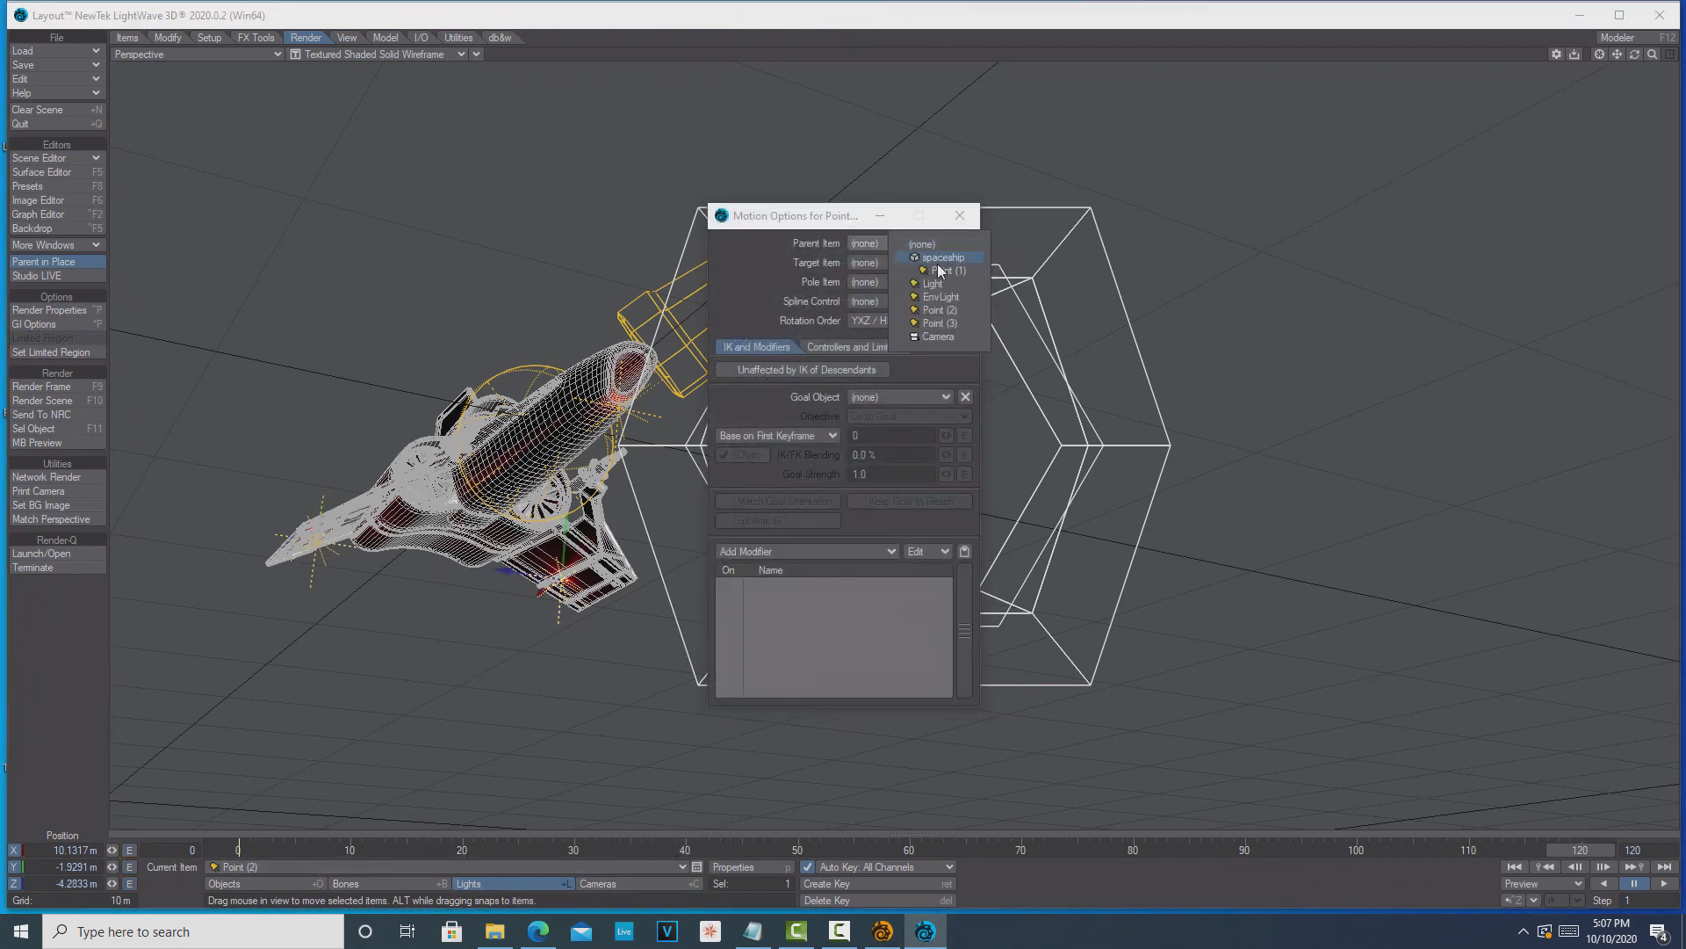
left_click(937, 263)
Step: Parent the Point (3) light to the spaceship object and close its motion options
left_click(682, 866)
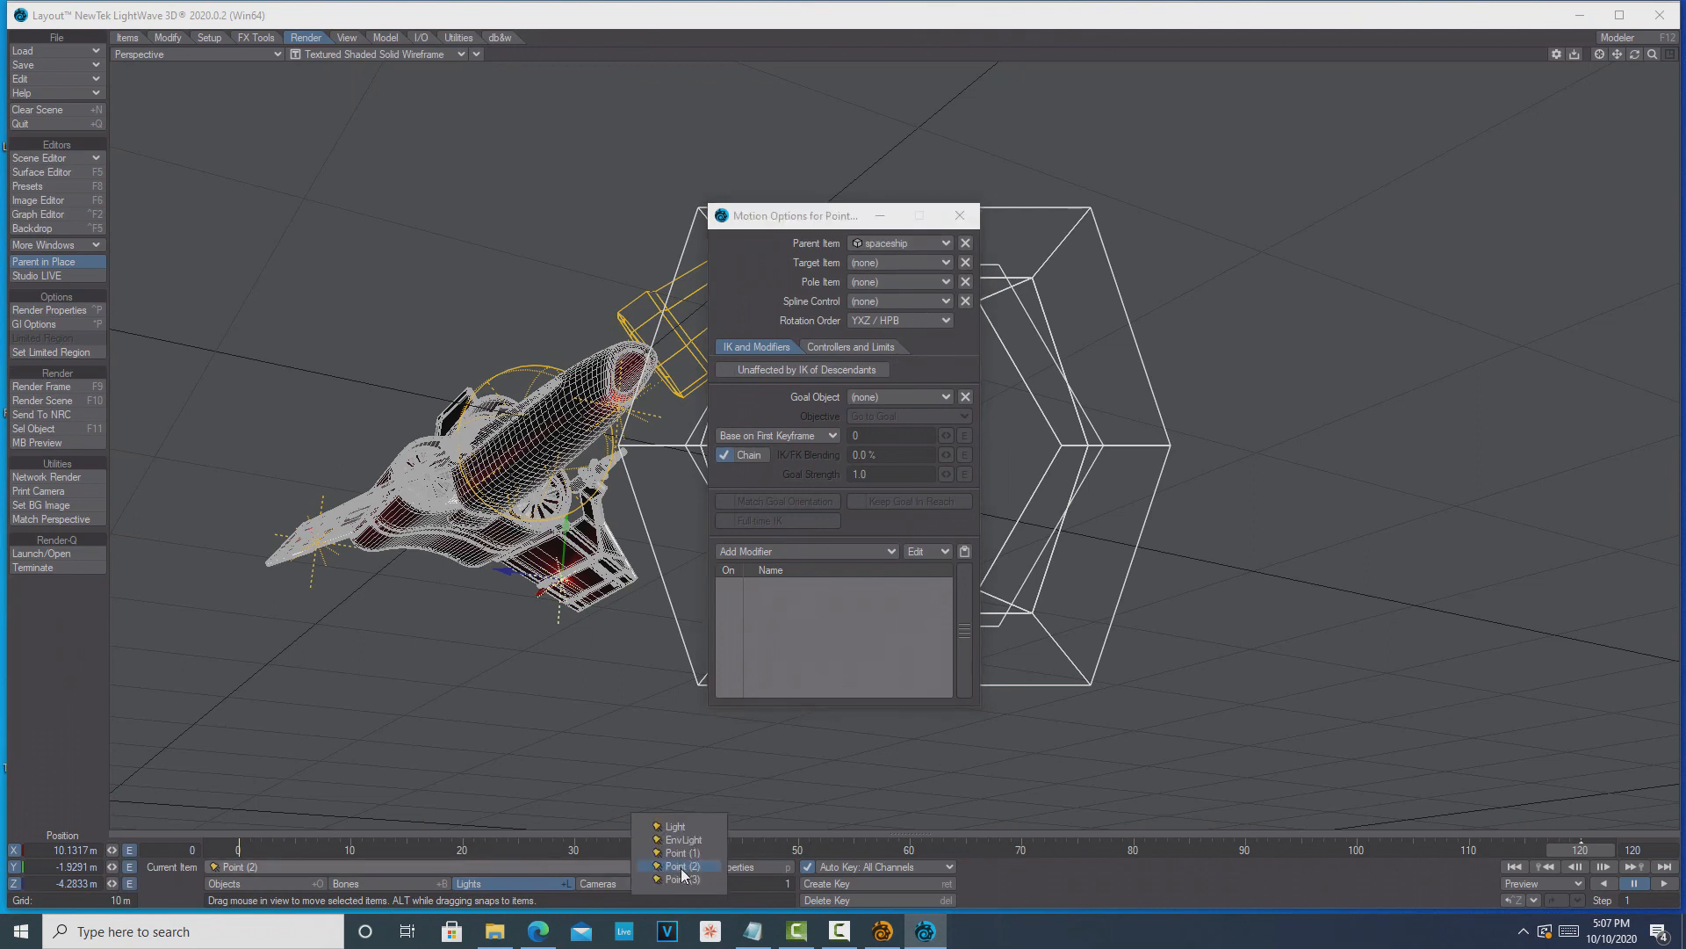
left_click(687, 880)
left_click(936, 244)
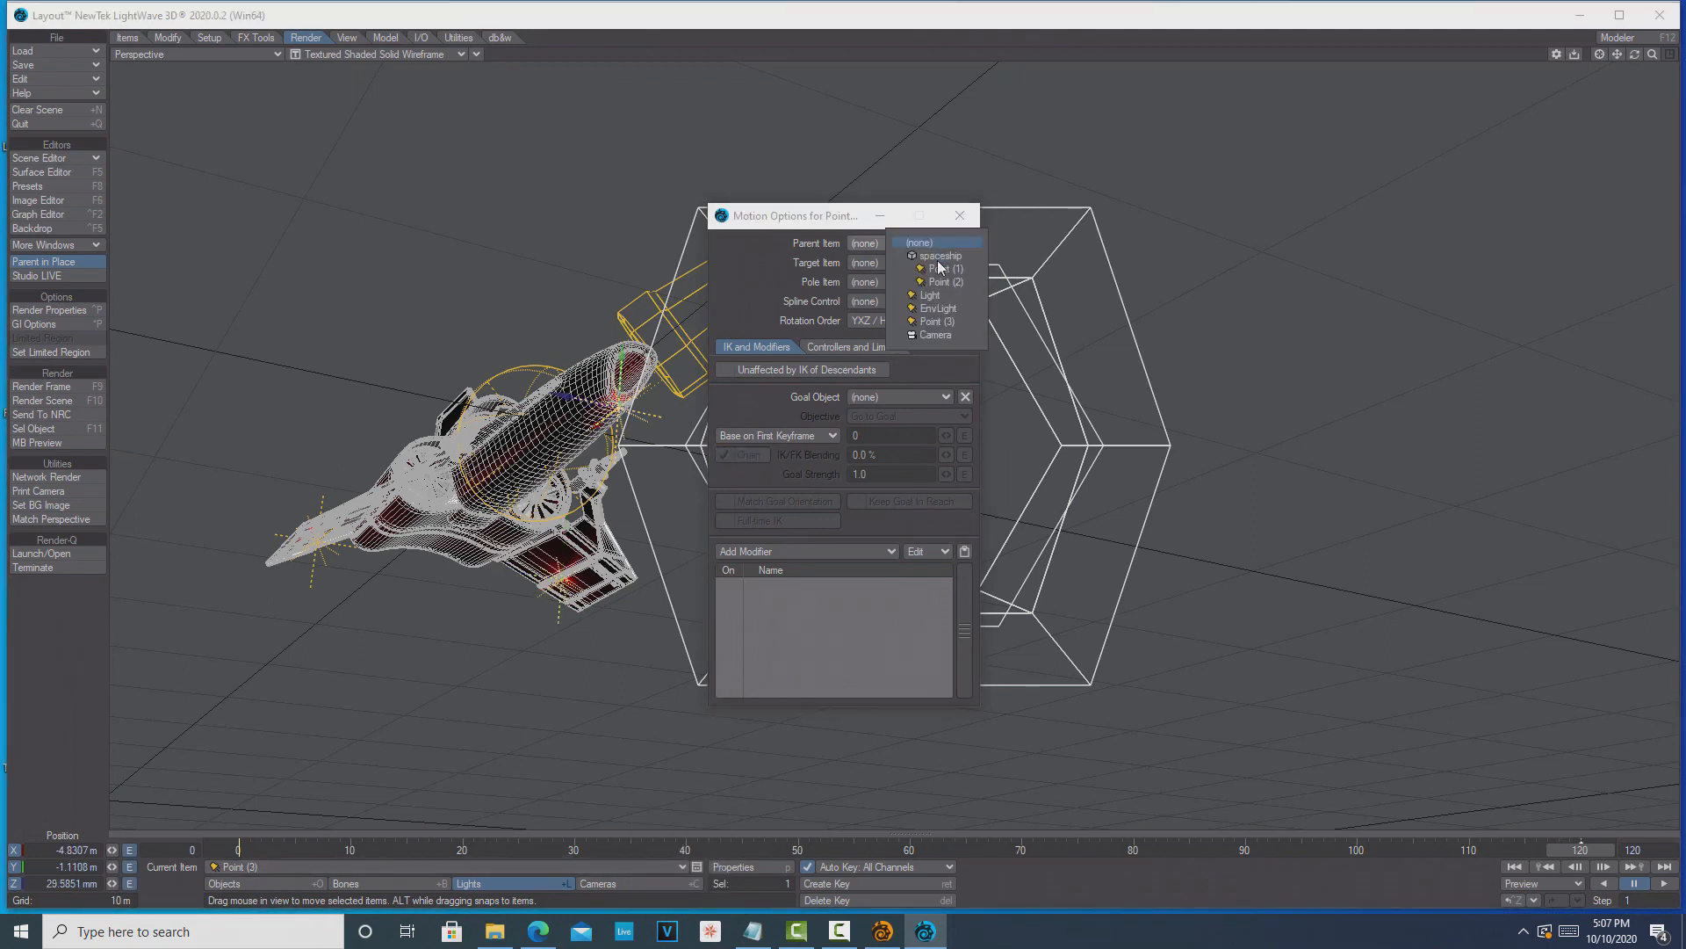
left_click(939, 257)
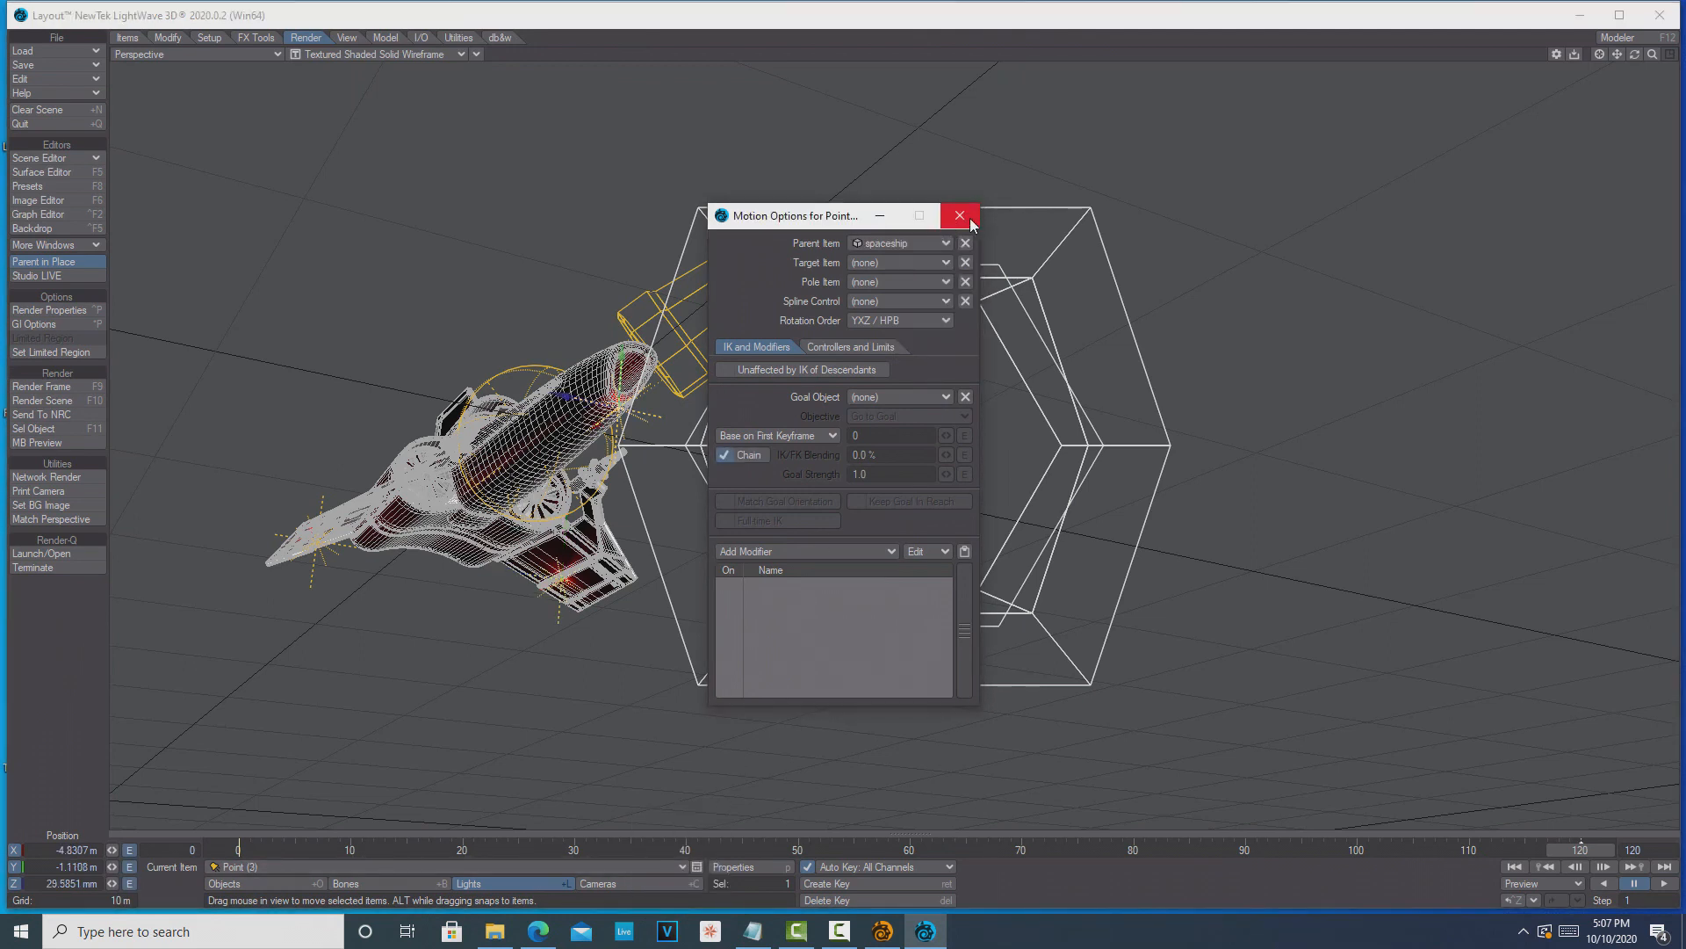
left_click(960, 217)
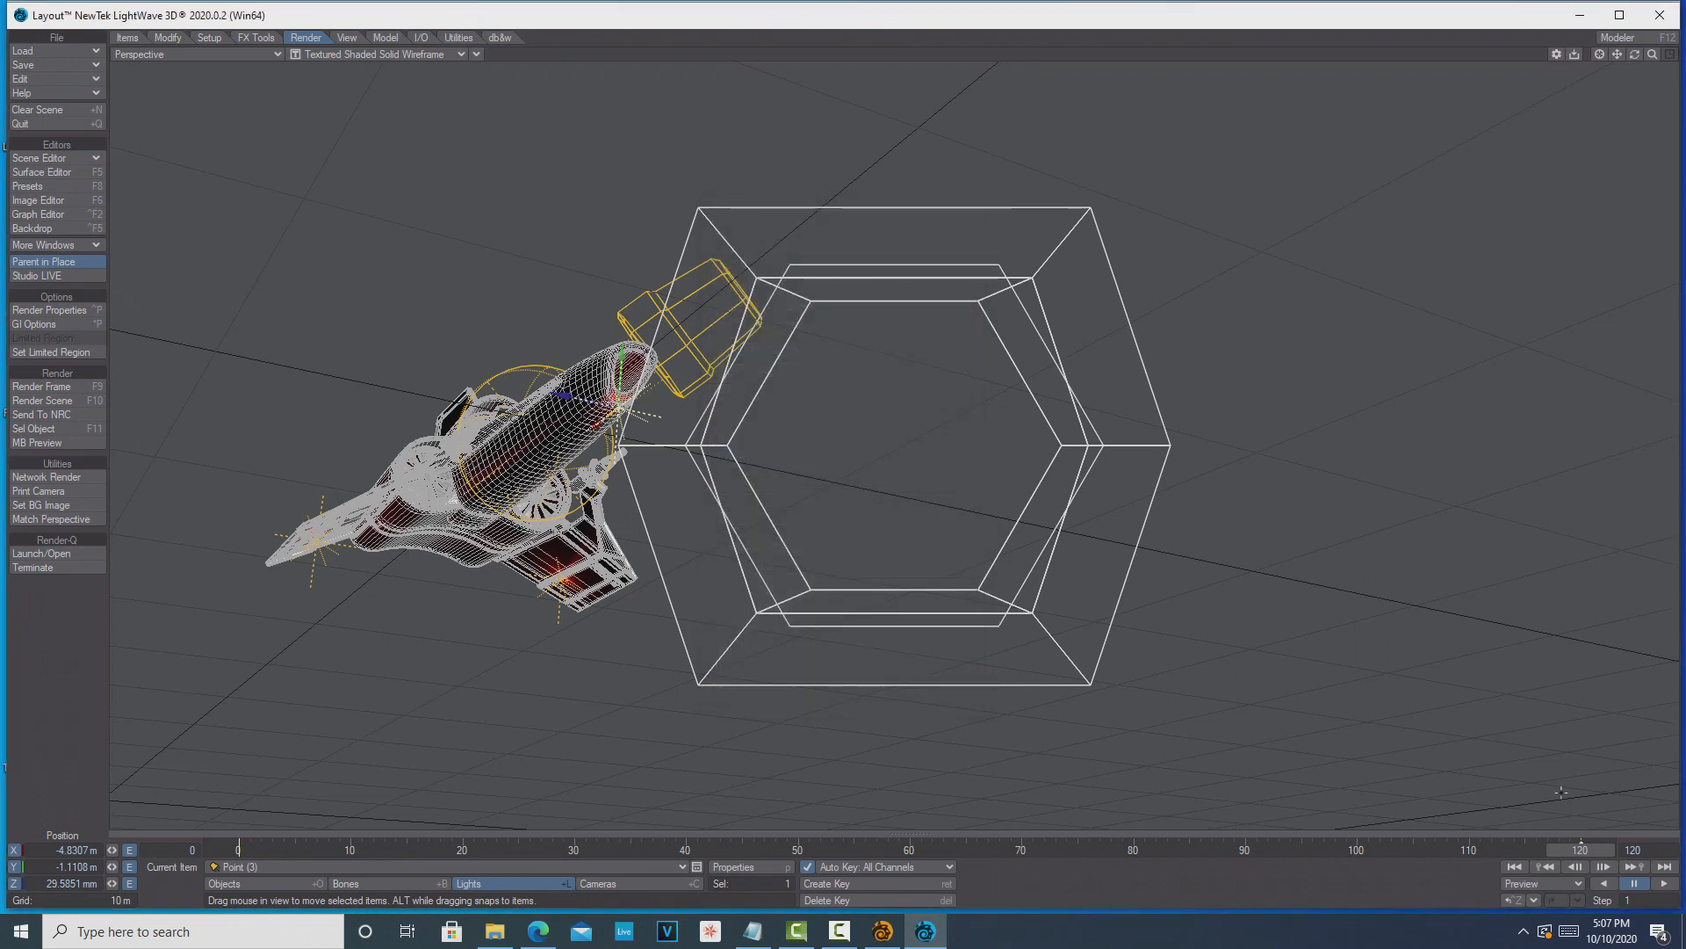
Step: Select the spaceship at frame 120 and move it in the top view to about -61.05 m on X
mouse_move(1585, 846)
left_mouse_down()
mouse_move(238, 849)
mouse_move(1580, 849)
left_mouse_up()
mouse_move(1581, 849)
left_mouse_down()
mouse_move(238, 849)
mouse_move(1611, 849)
left_mouse_up()
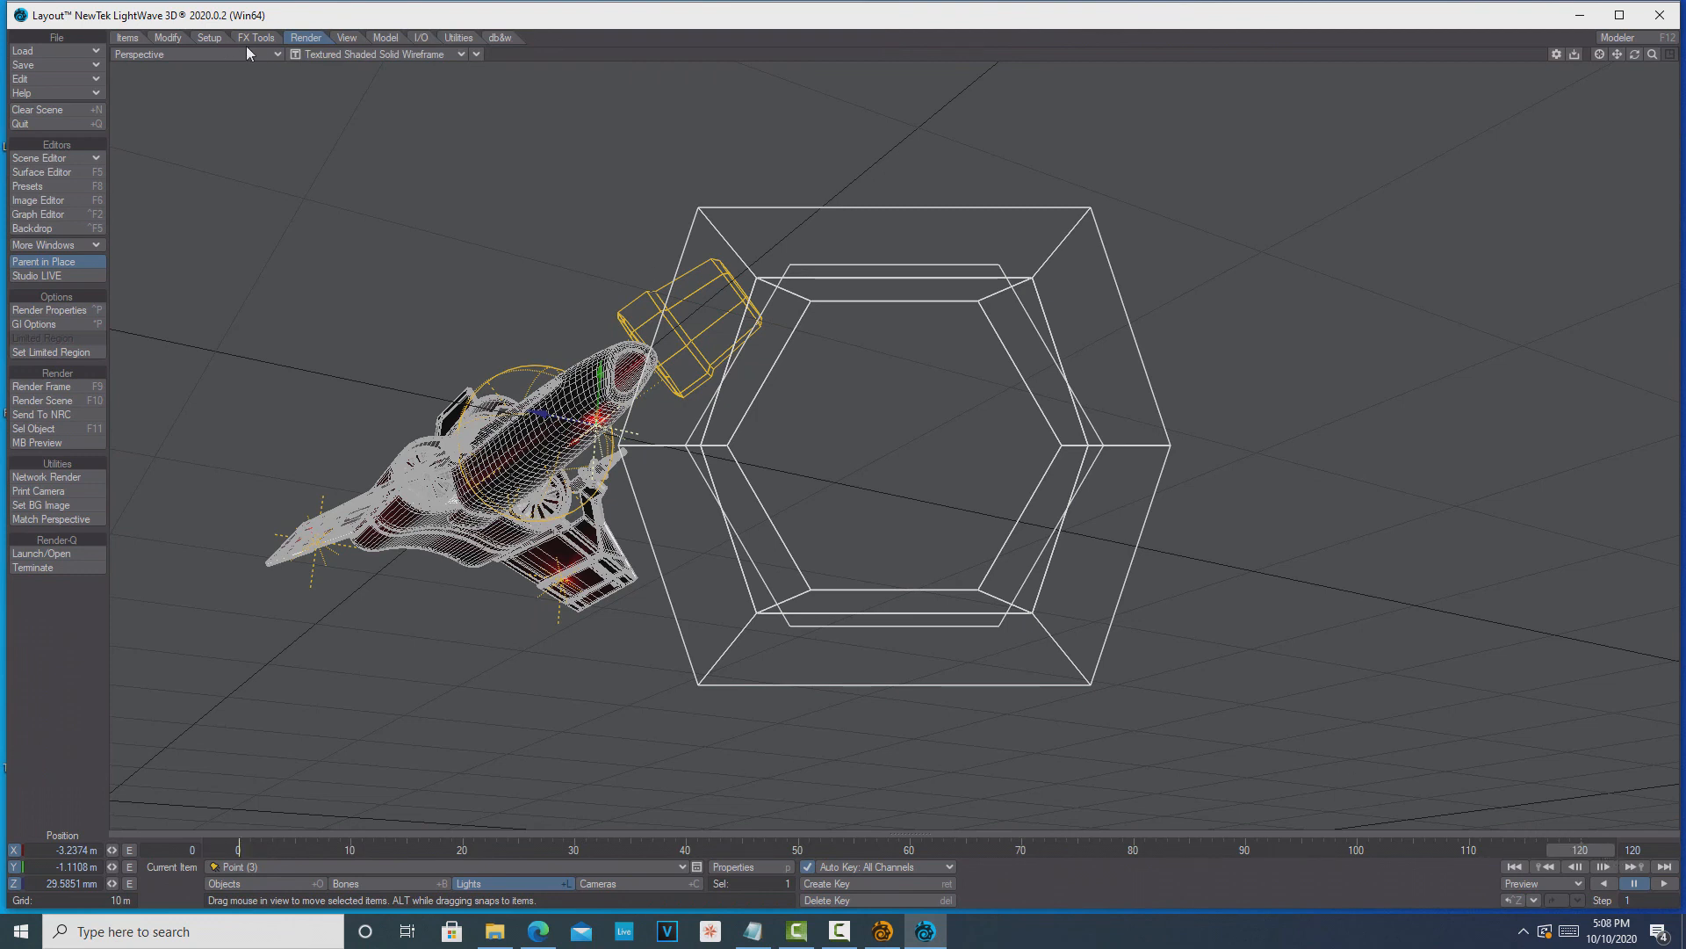
left_click(278, 55)
left_click(274, 32)
left_click_drag(1655, 57, 1655, 132)
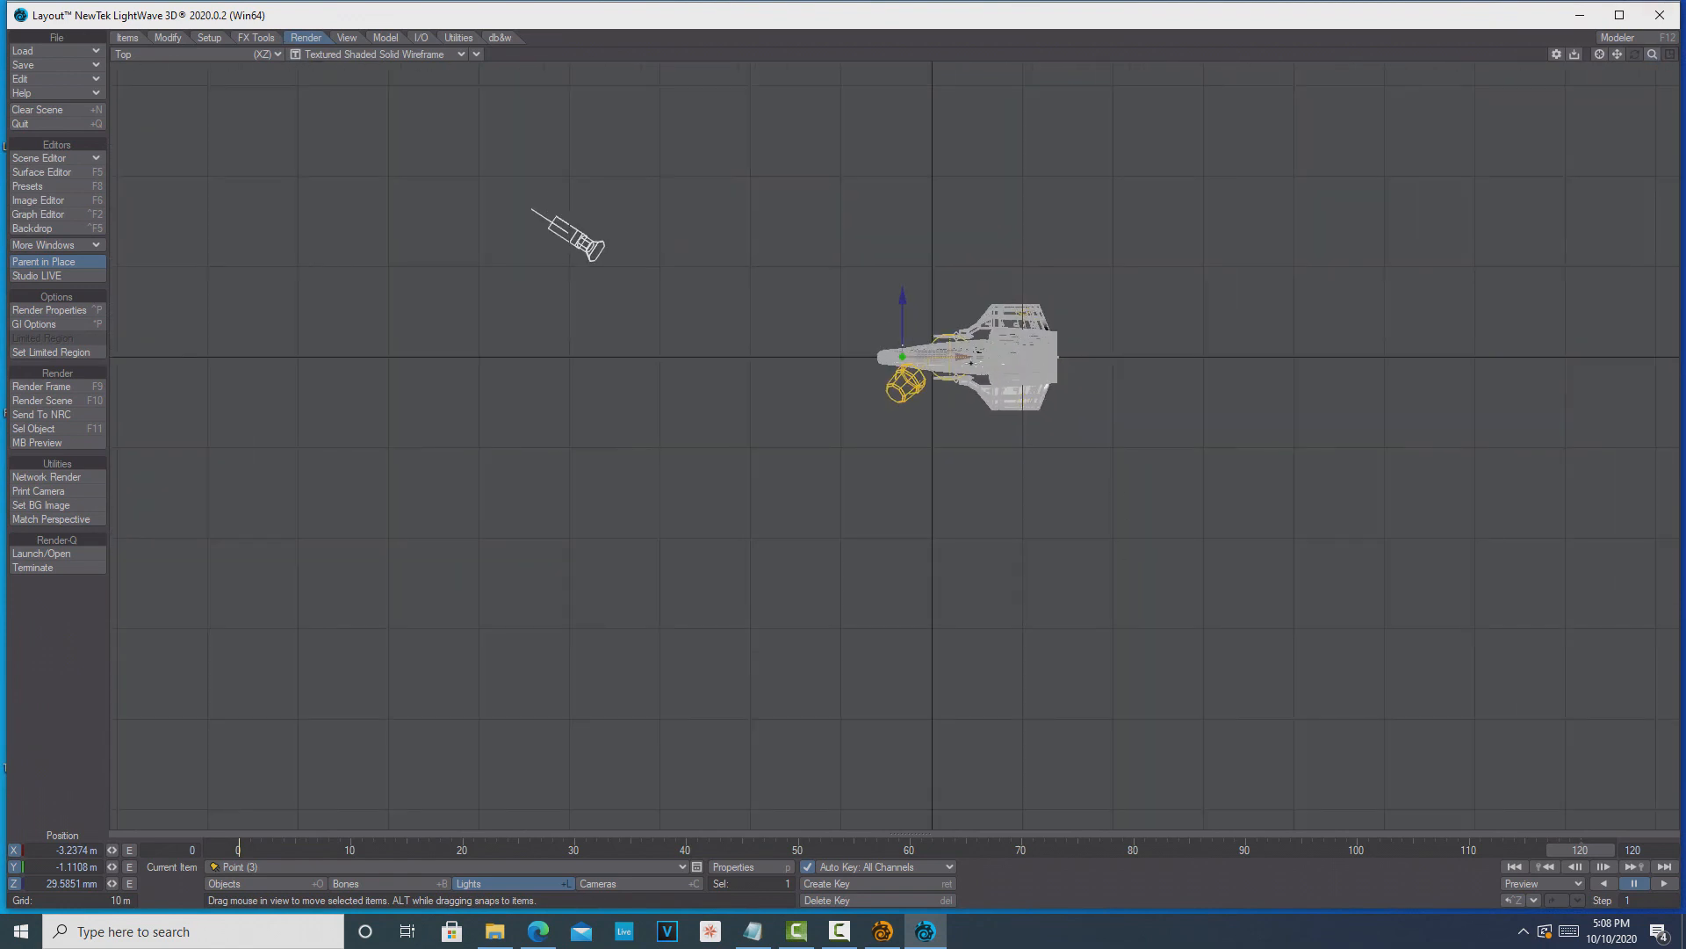
left_click(265, 883)
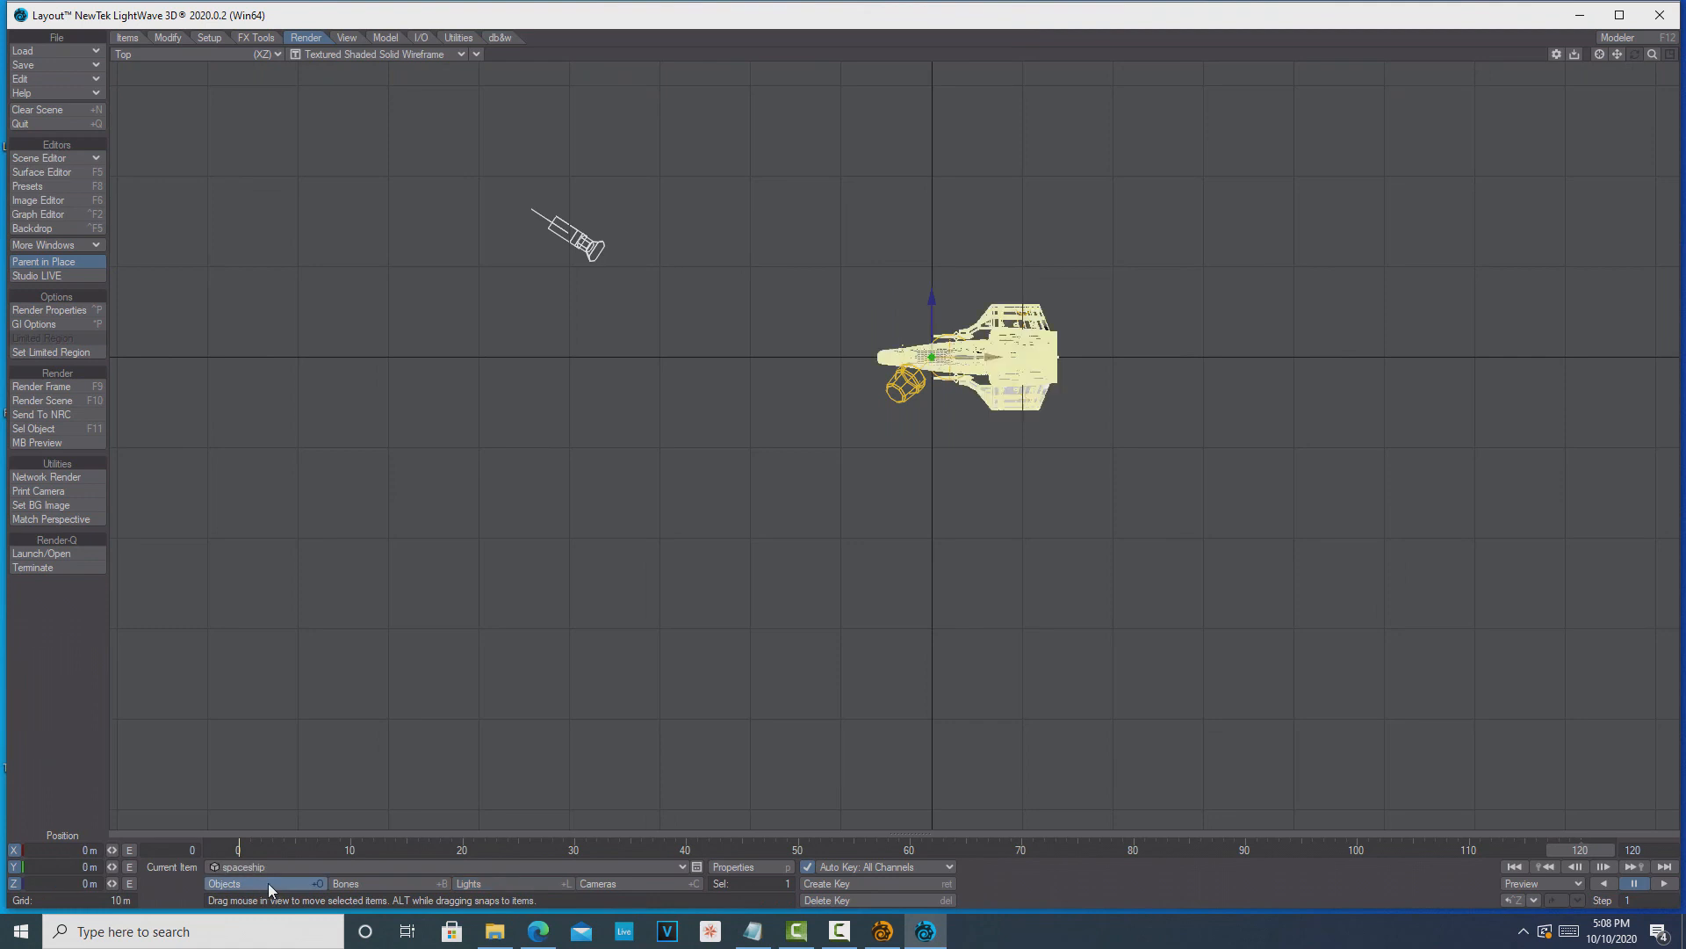
left_click_drag(966, 369, 437, 356)
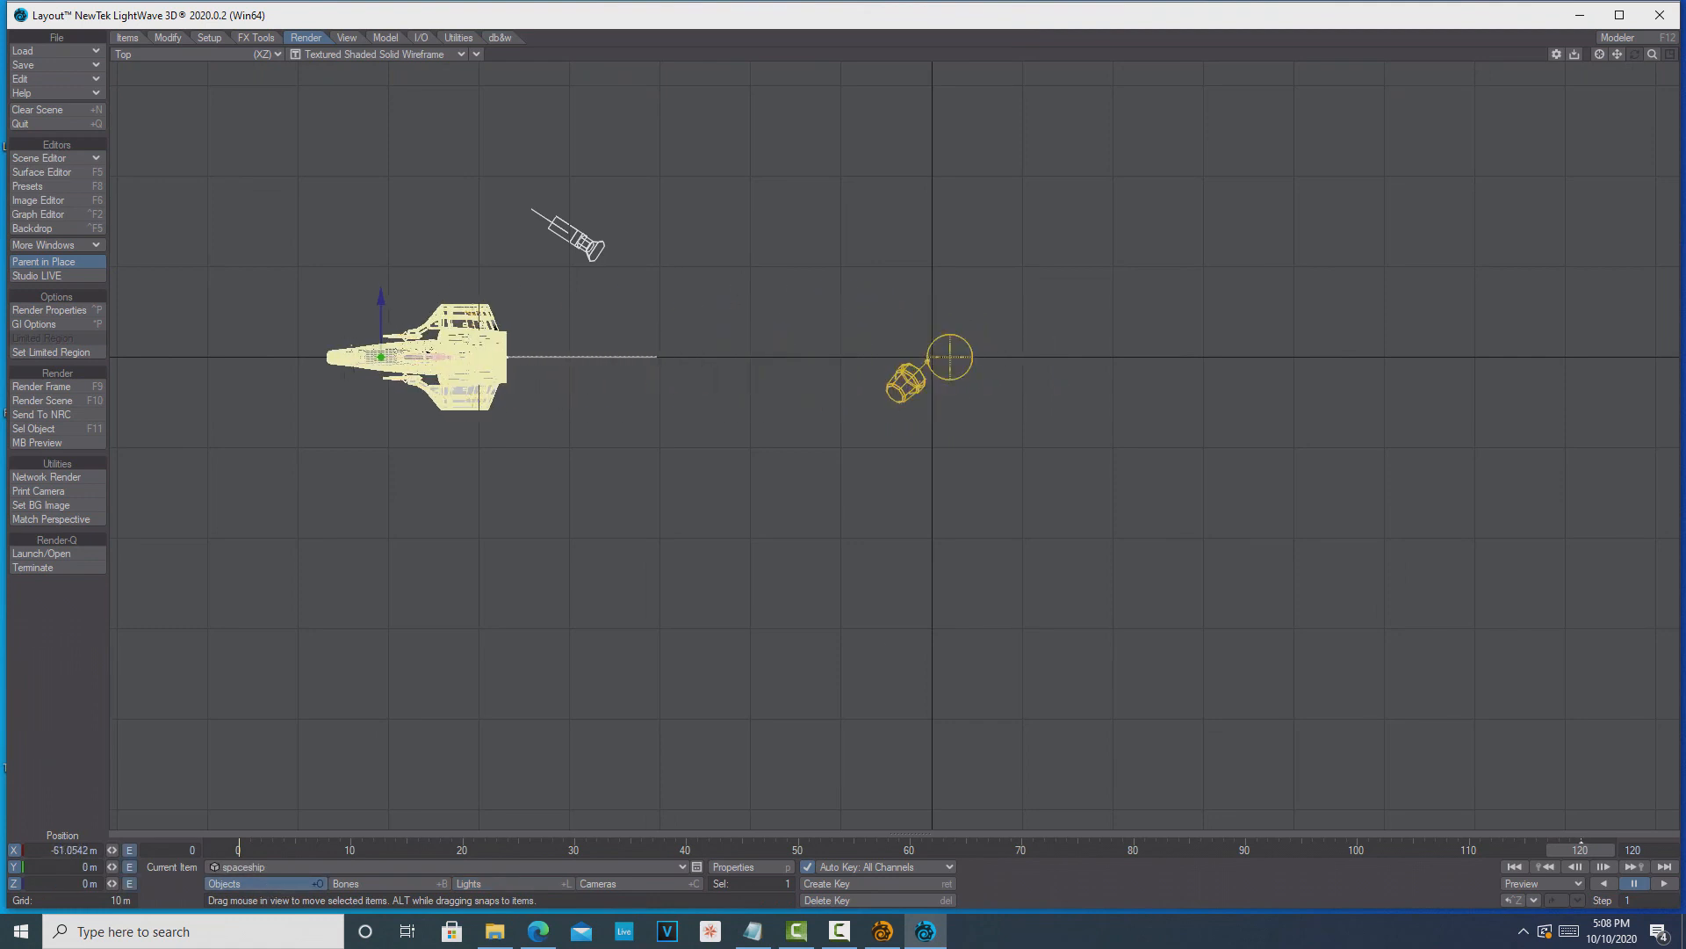
Step: Check the spaceship's end position and motion path in perspective and through the current camera
left_click(277, 55)
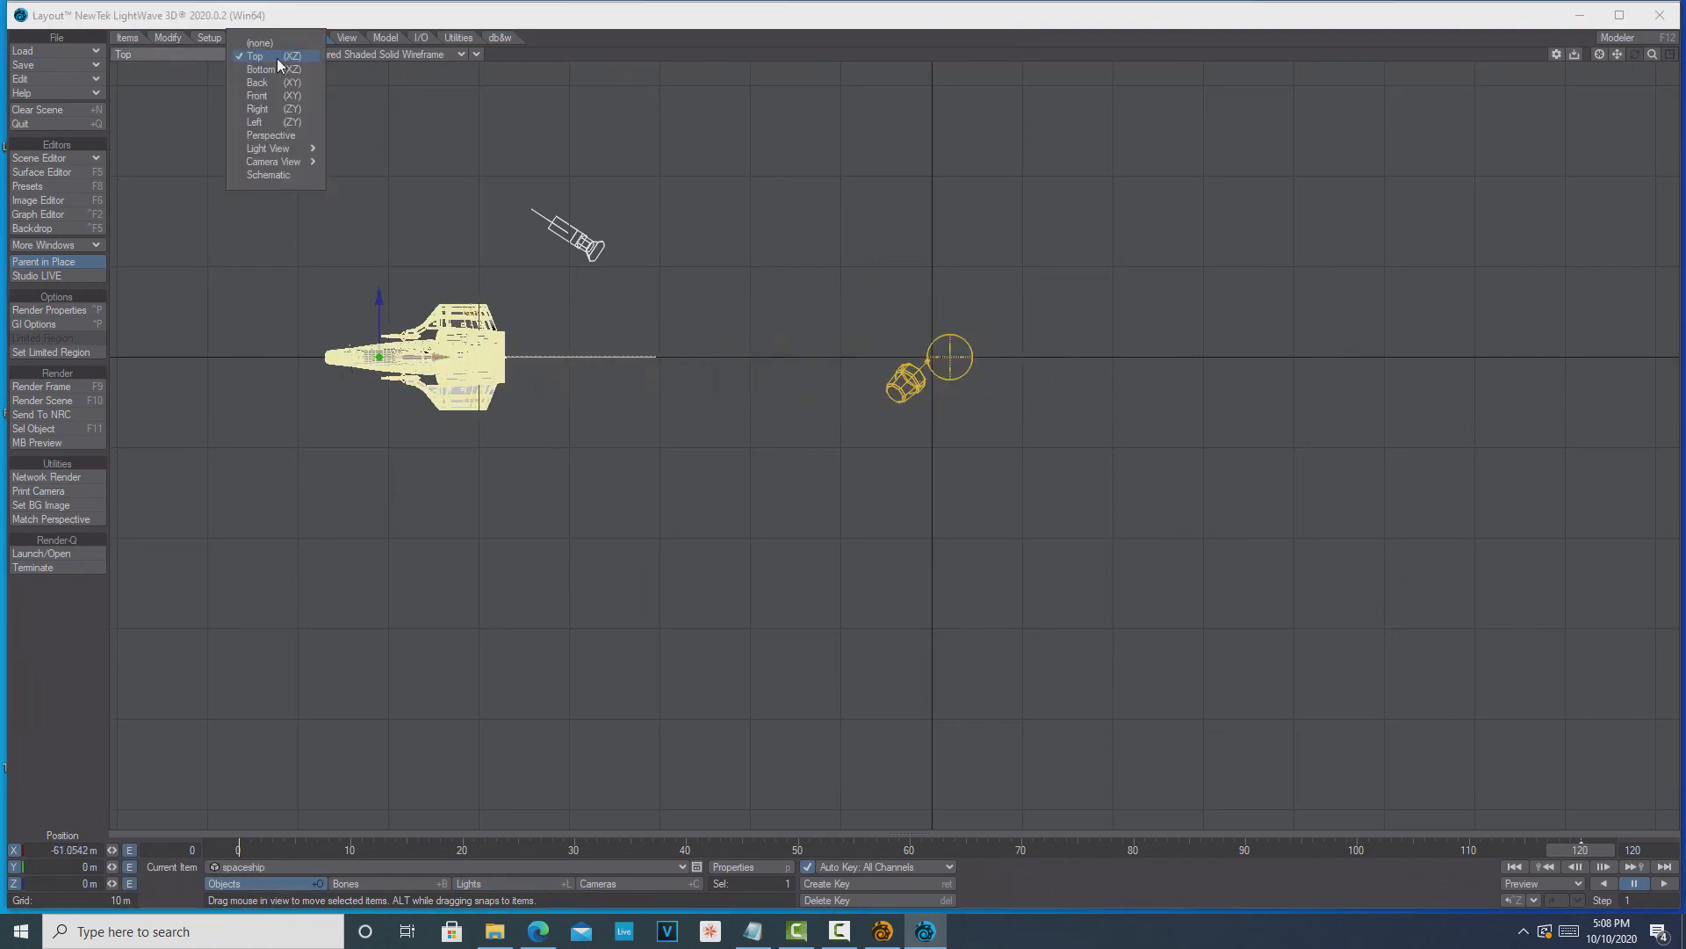
left_click(263, 139)
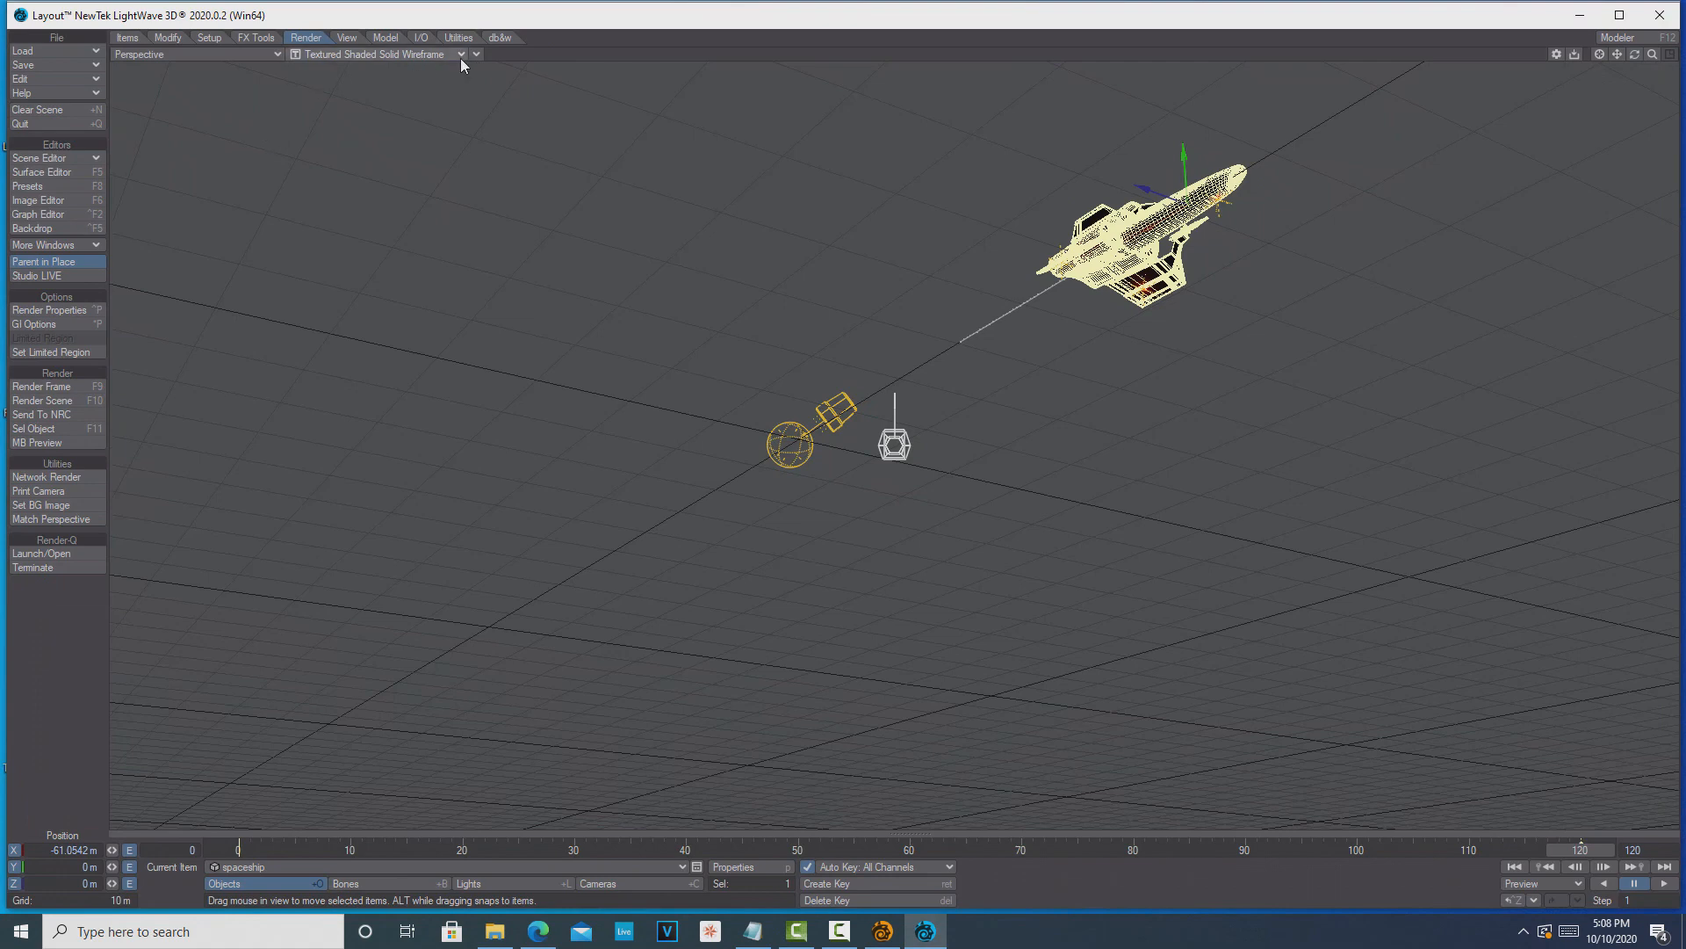
left_click(272, 55)
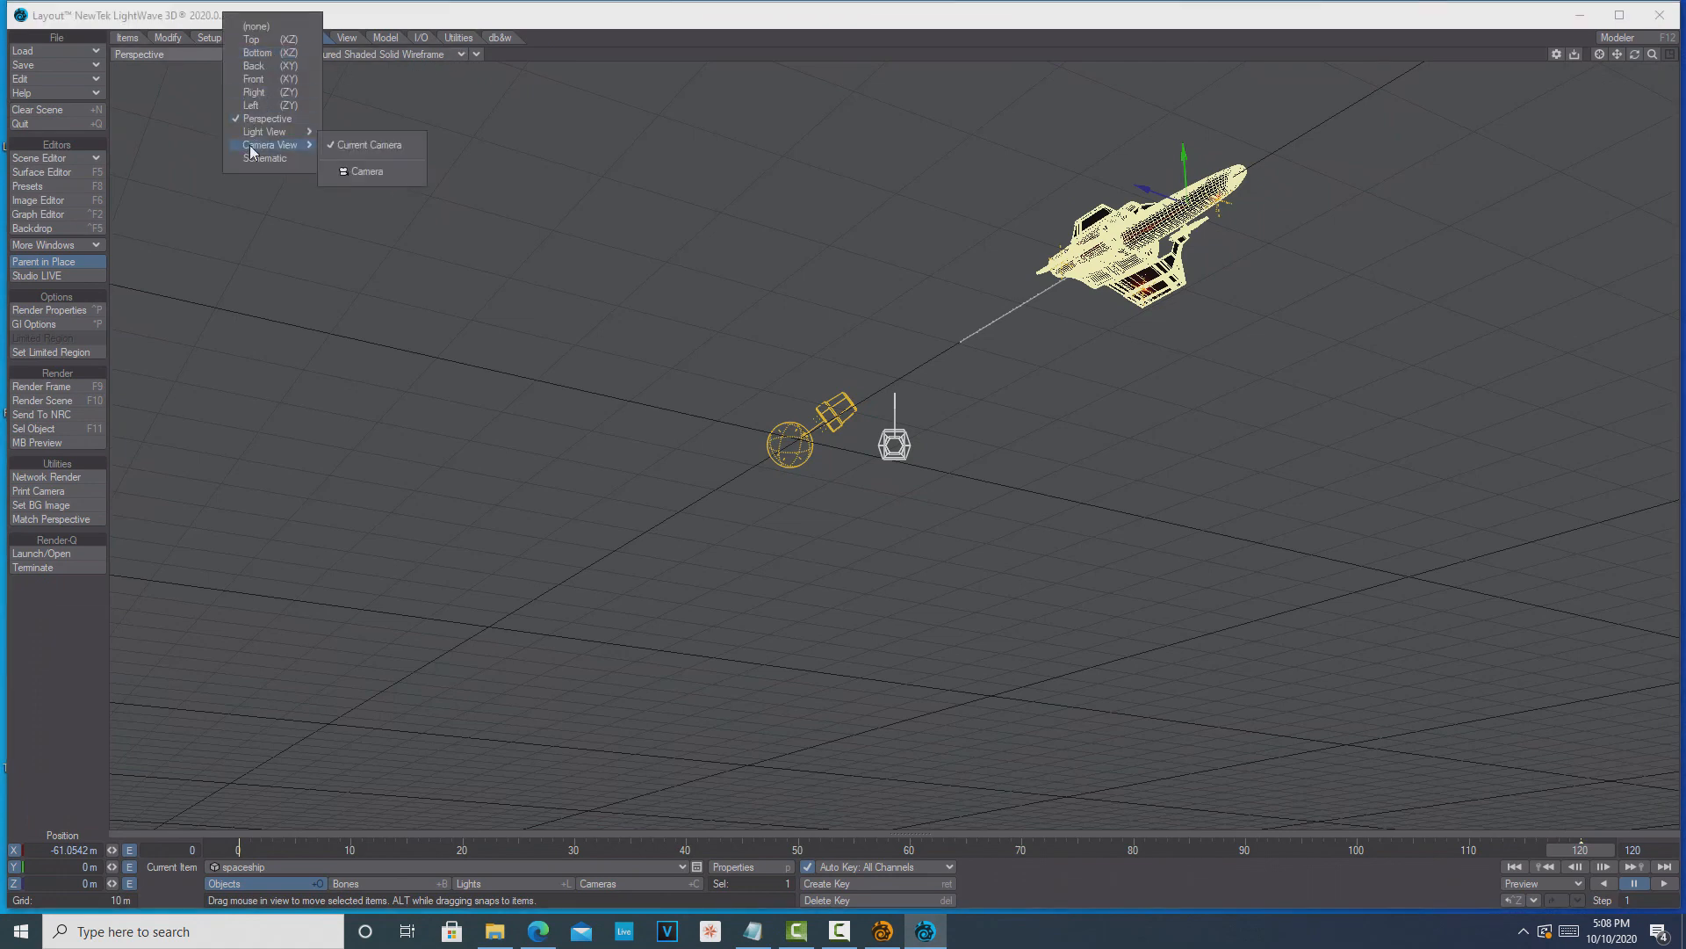
left_click(249, 145)
left_click(278, 55)
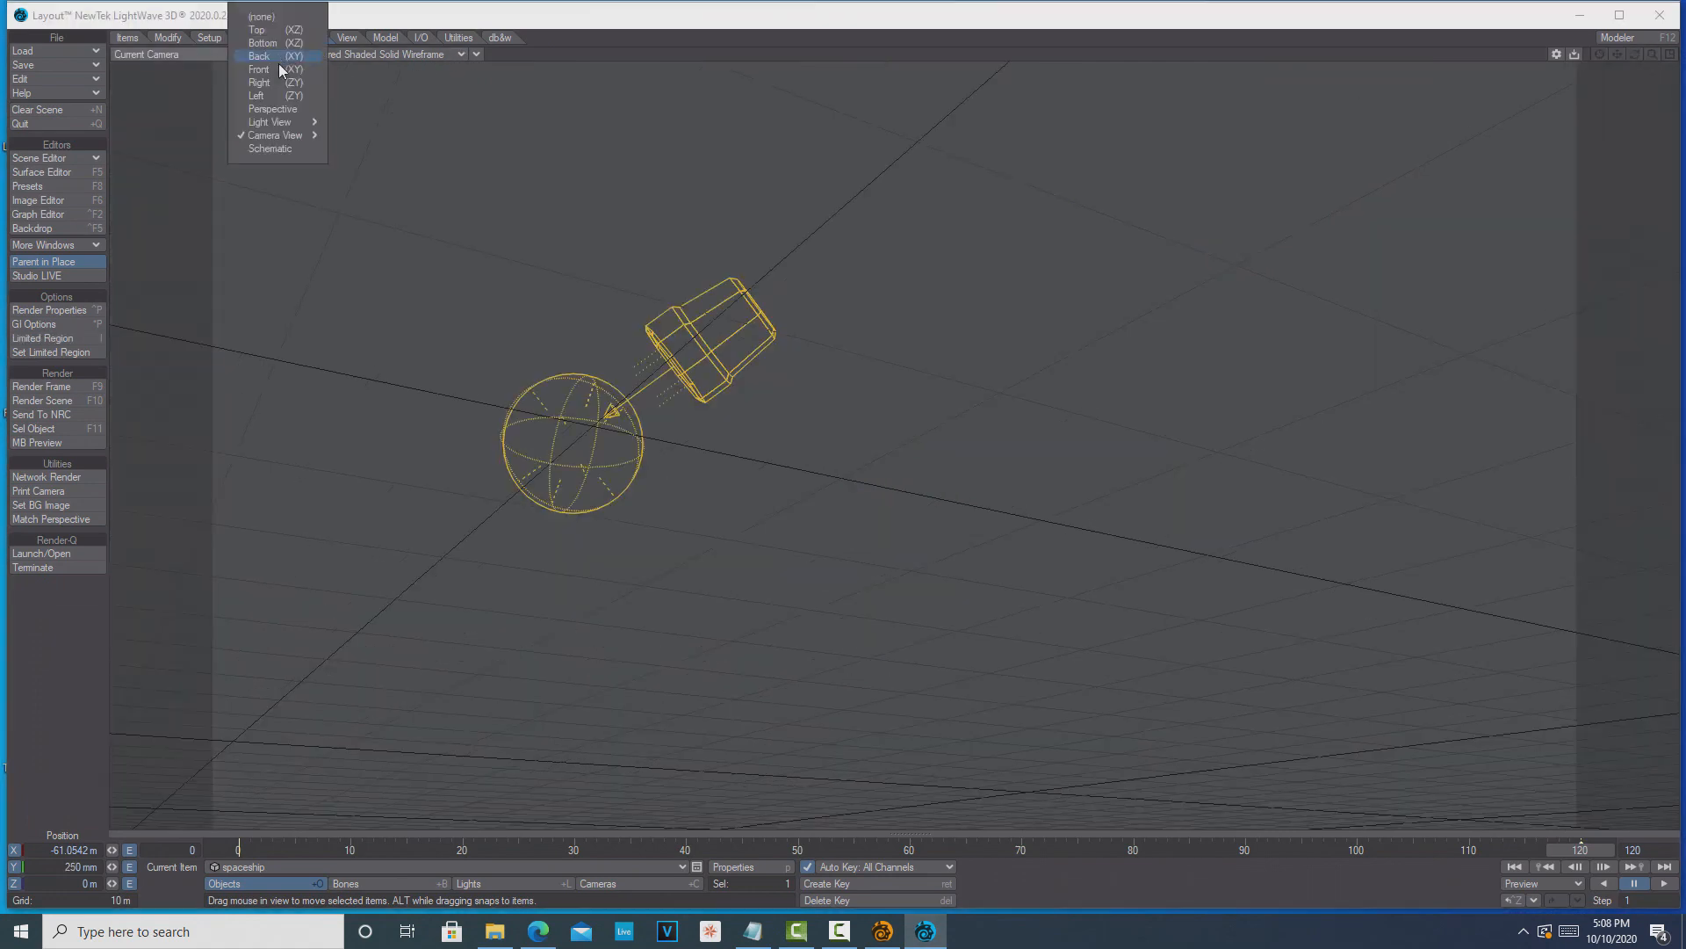
left_click(267, 116)
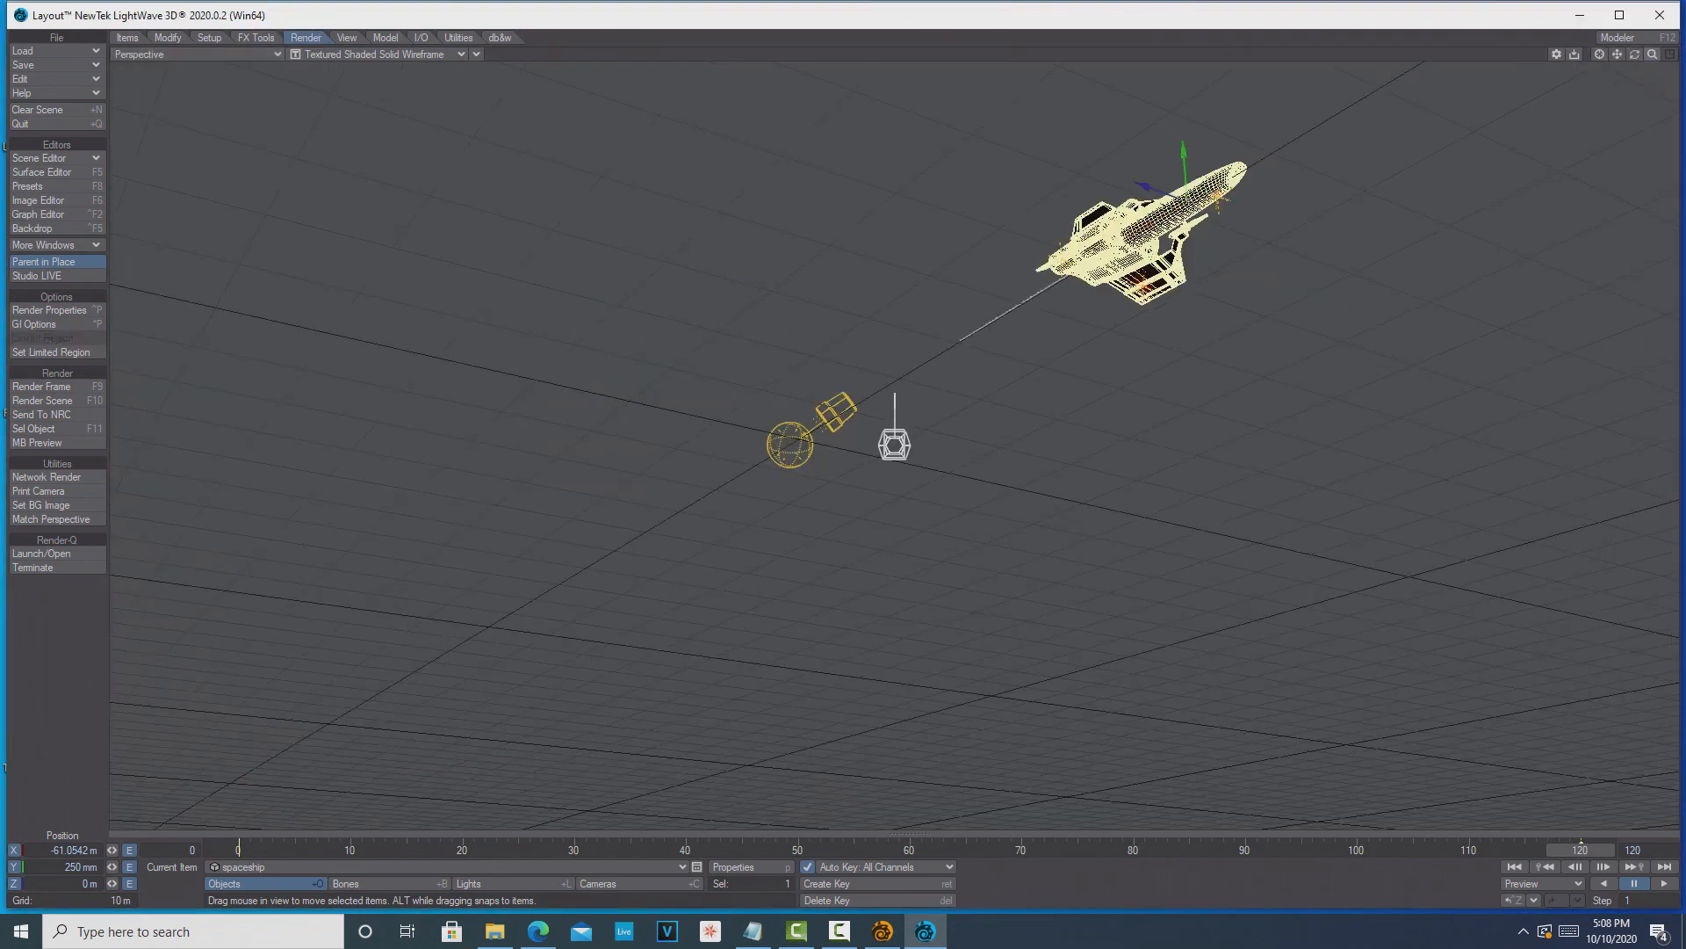
Step: Play the spaceship's motion in the perspective view from frame 0 and return to frame 0
left_click_drag(1586, 851, 238, 850)
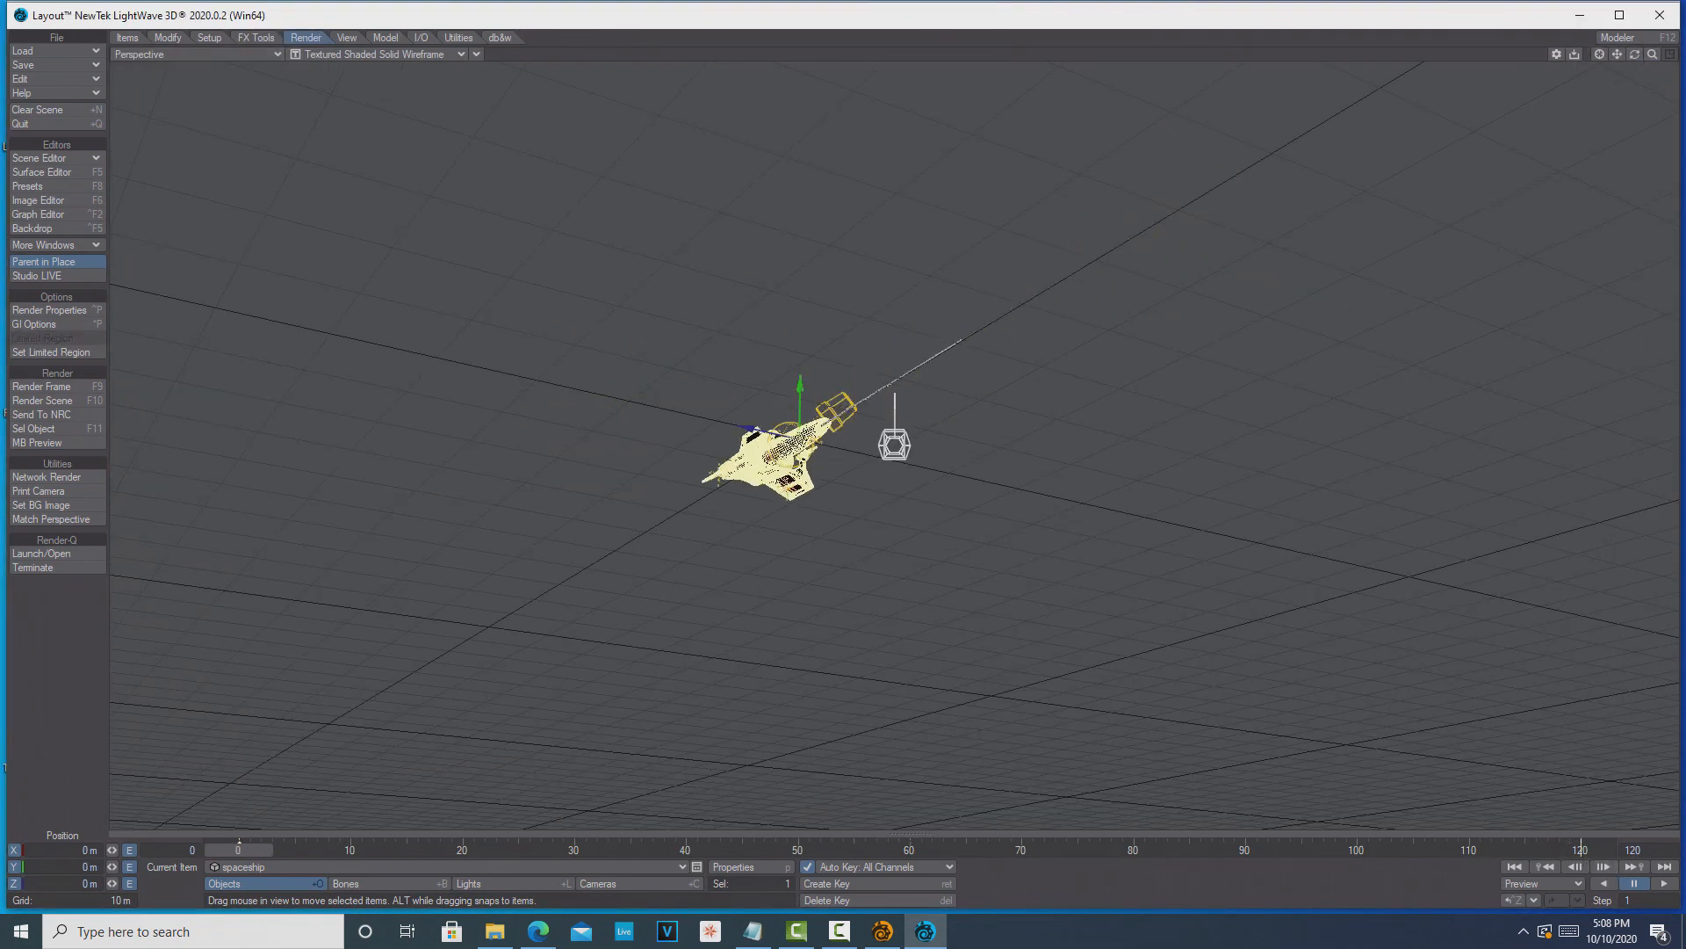
left_click_drag(1617, 55, 1620, 77)
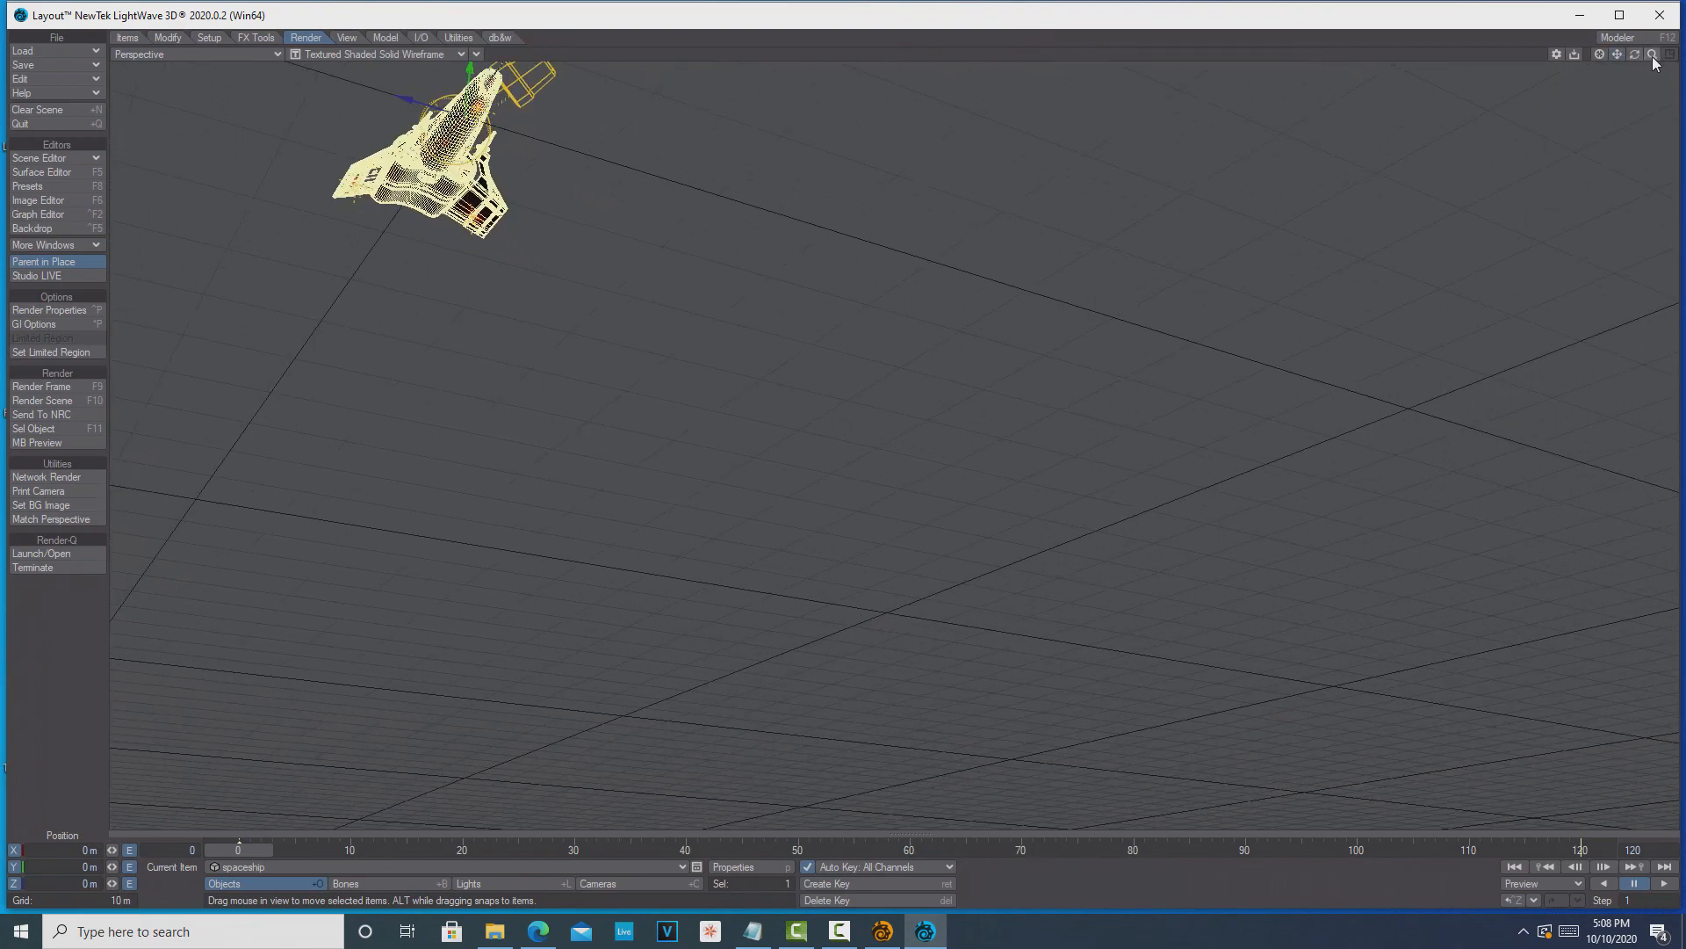
left_click_drag(1653, 56, 1616, 68)
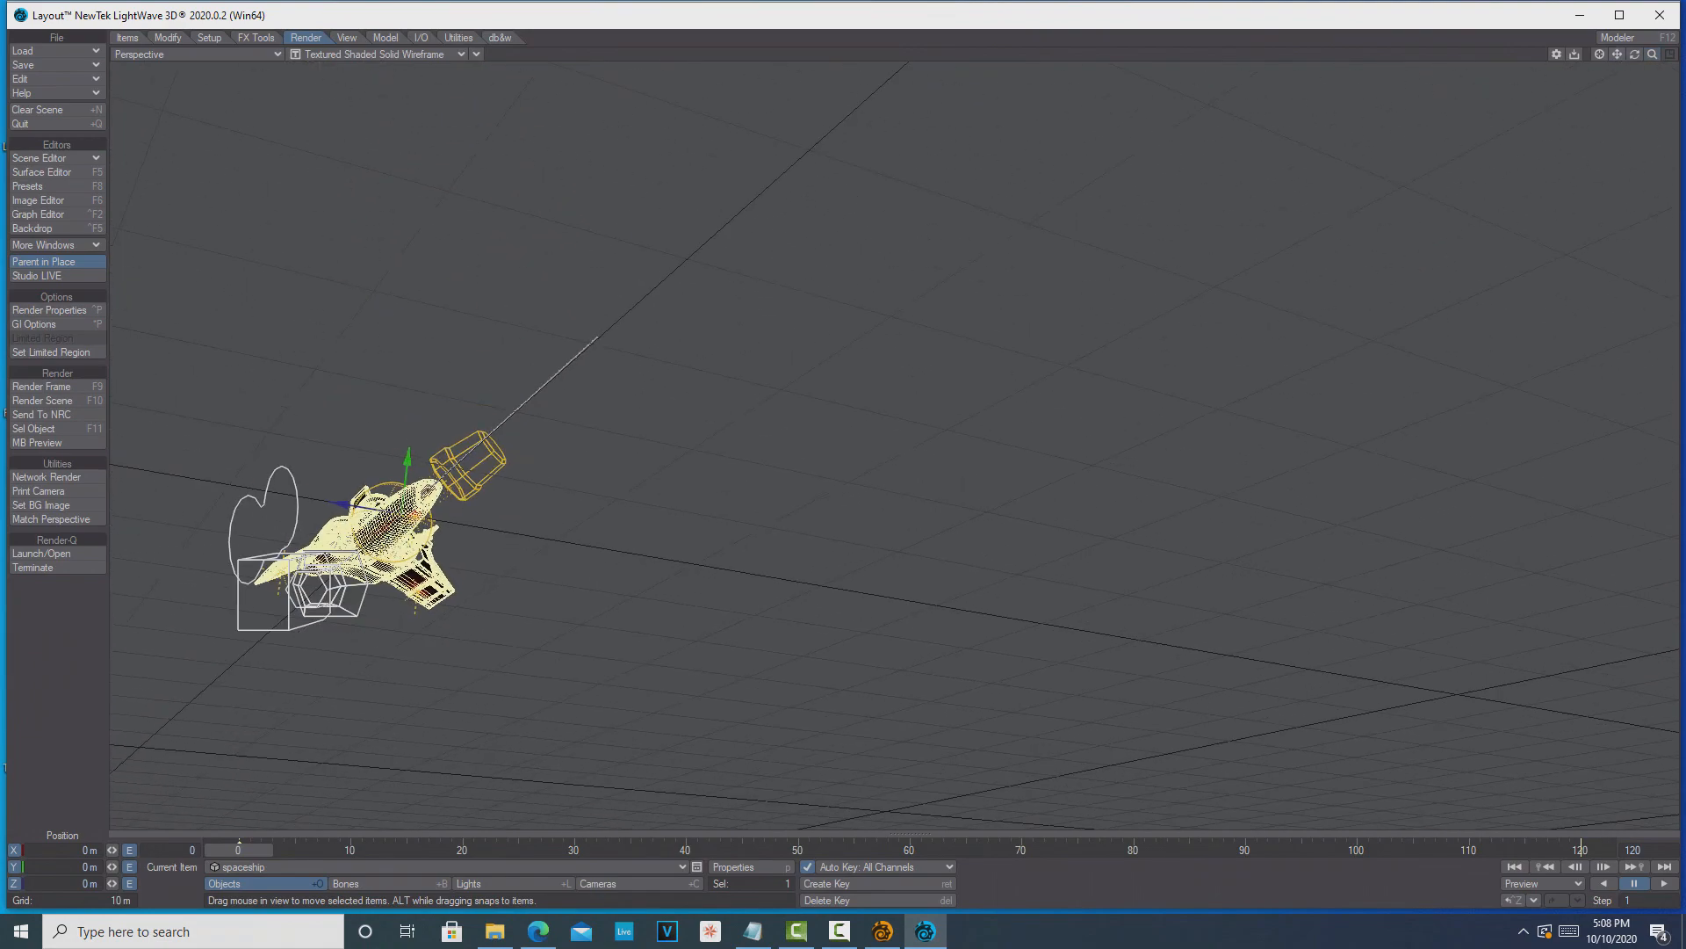
left_click(1660, 885)
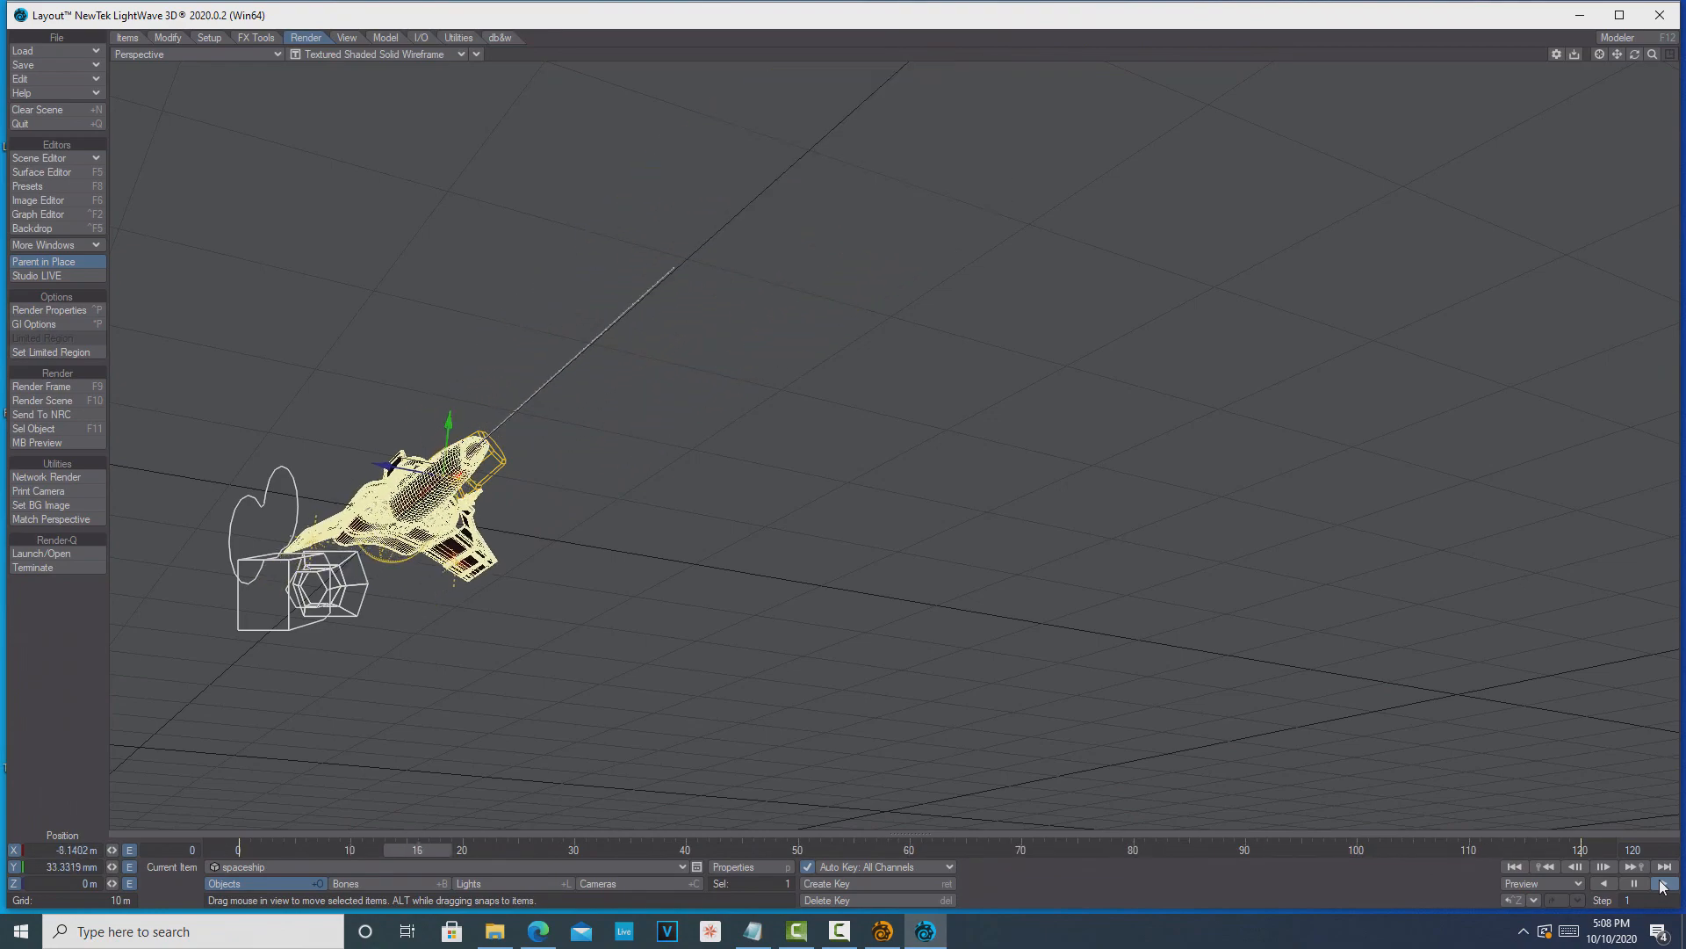
left_click(1631, 886)
left_click_drag(799, 849, 238, 849)
left_click_drag(1654, 55, 1635, 4)
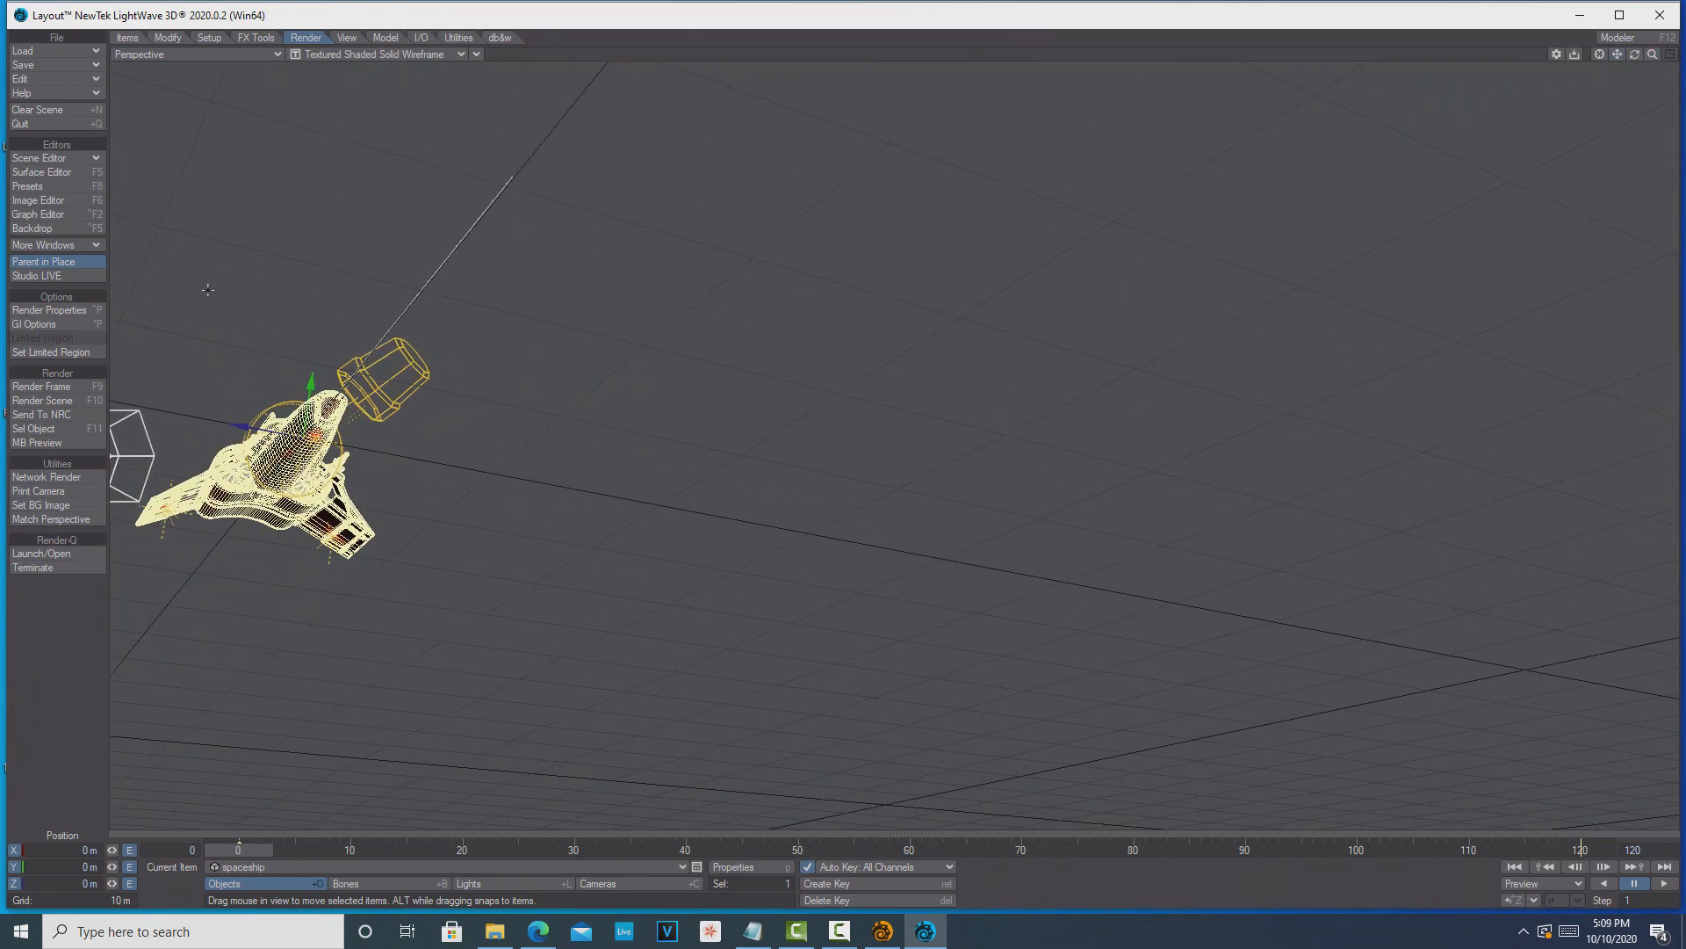
Step: Preview the spaceship's animation through the current camera with VPR rendering and return to the first frame
left_click(275, 54)
mouse_move(272, 146)
left_click(348, 148)
left_click(460, 56)
left_click(446, 125)
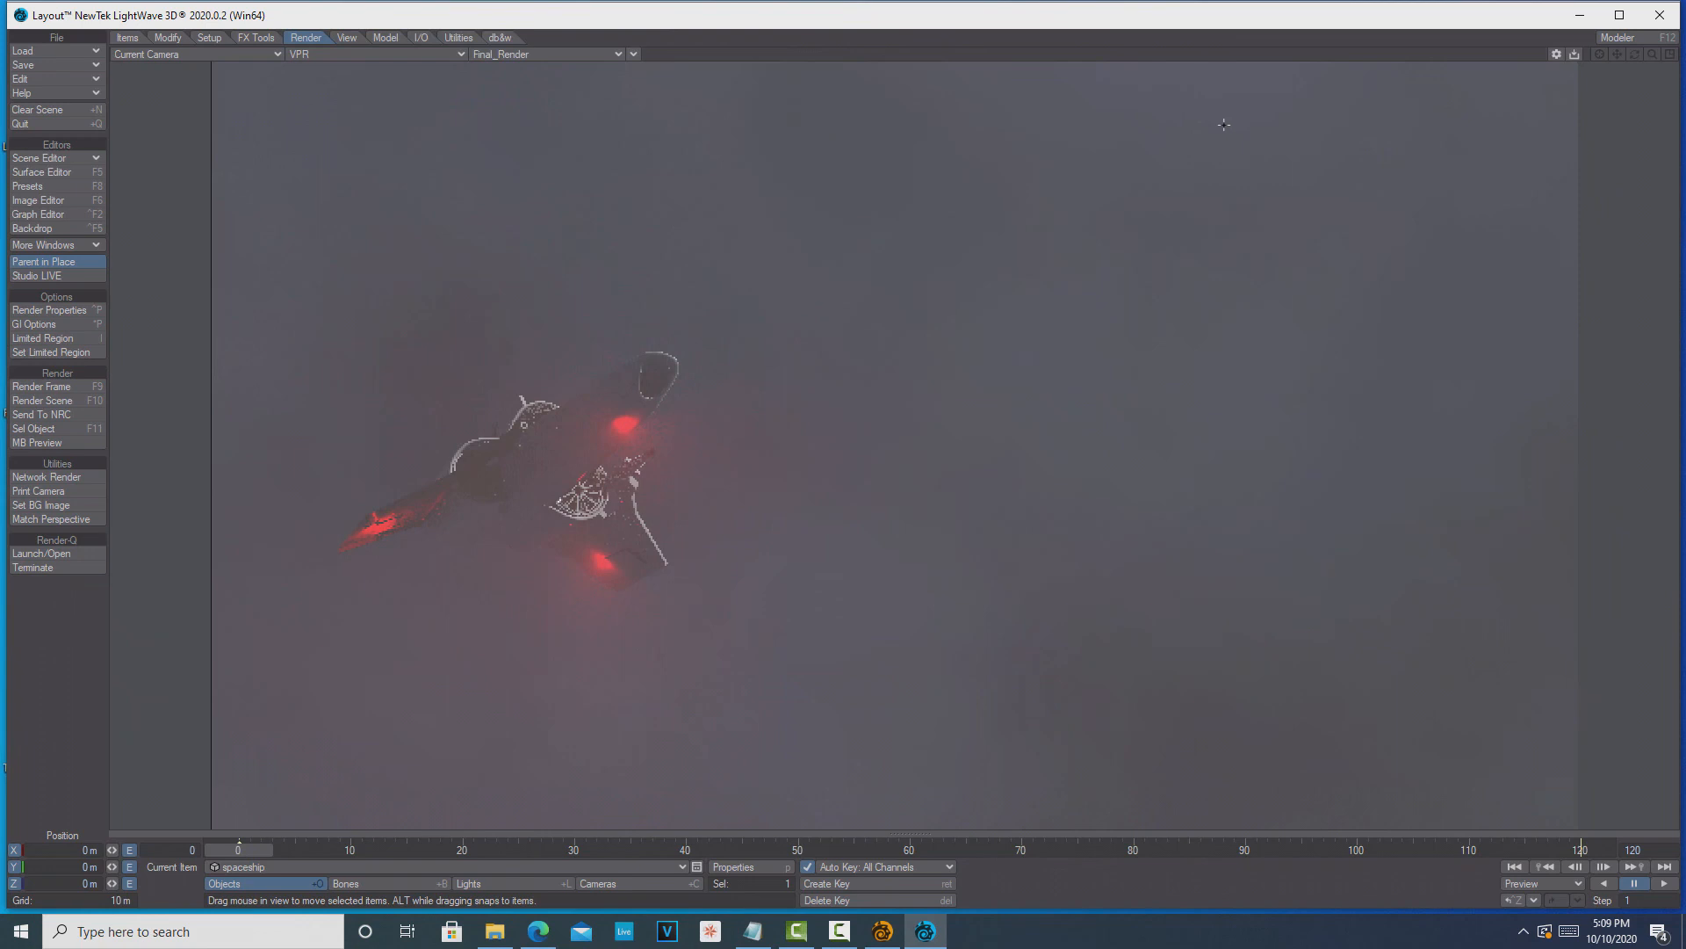
left_click(1665, 884)
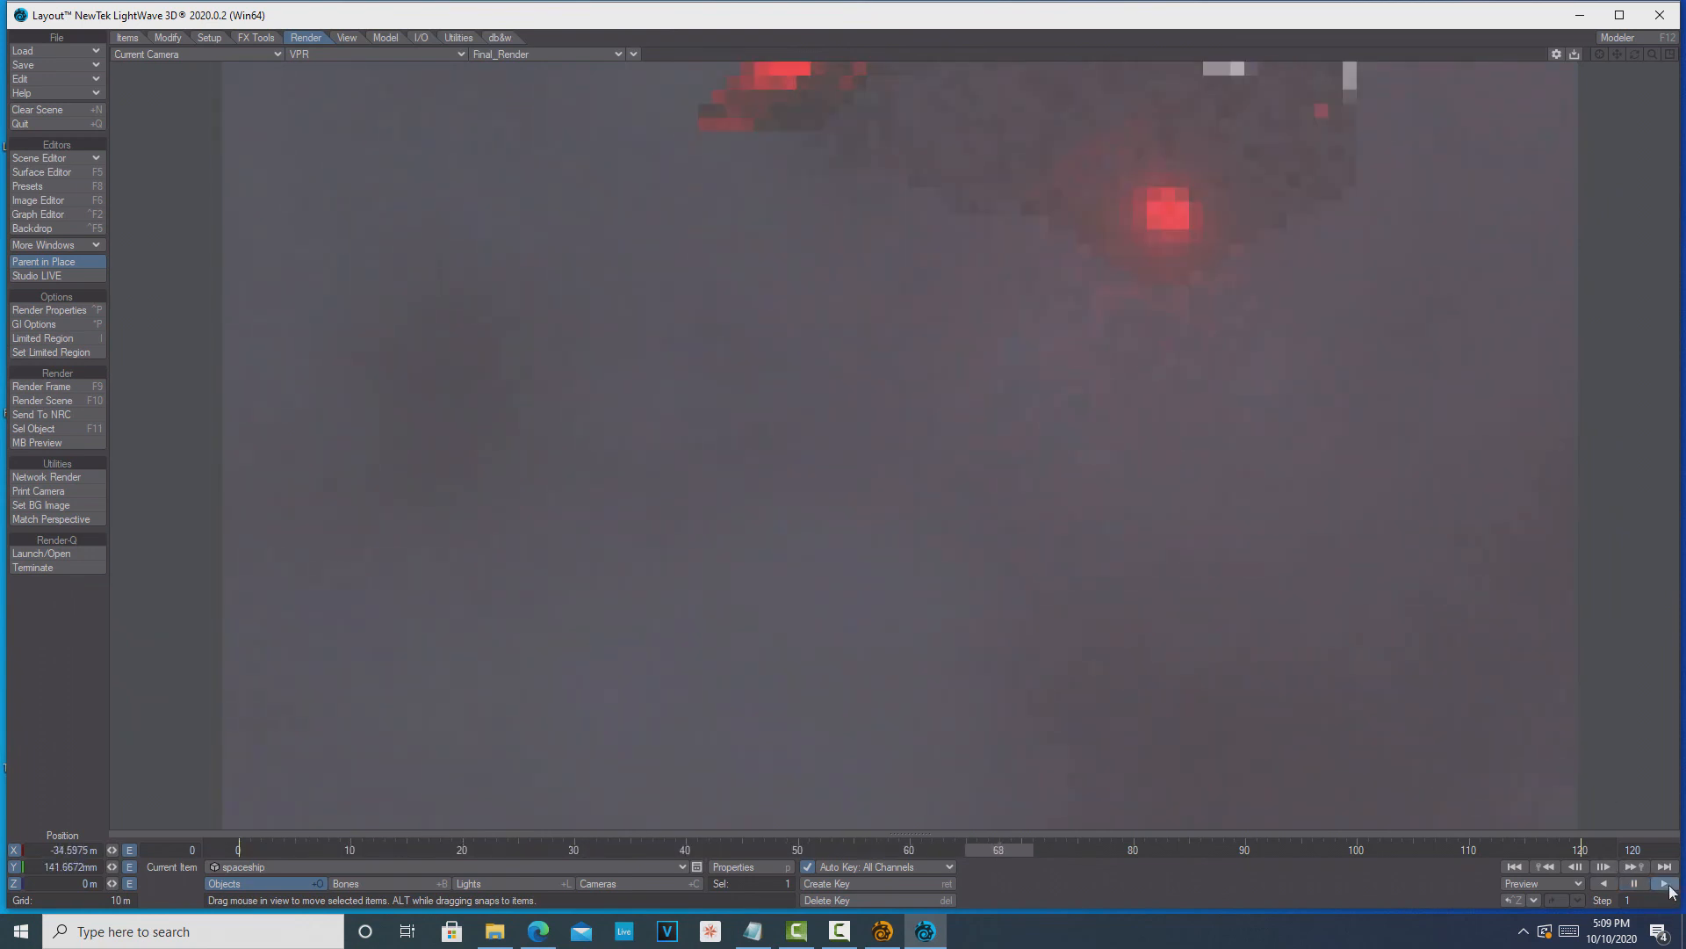
left_click(1636, 886)
left_click(1513, 868)
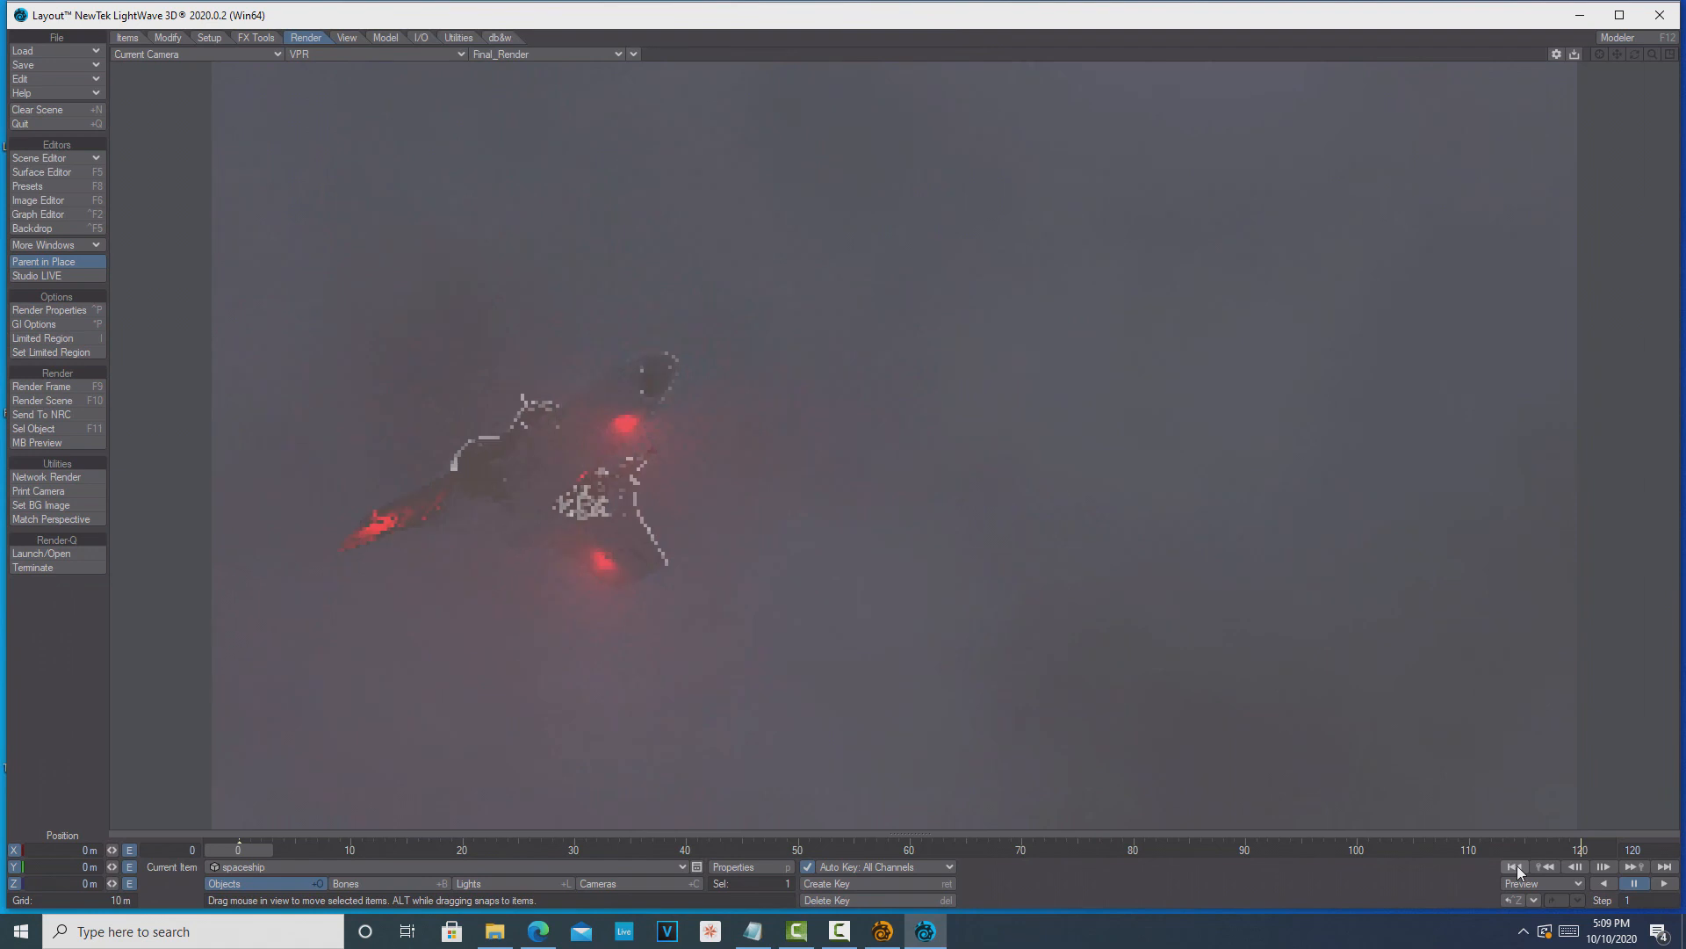
Step: Open the scene's backdrop effects settings
left_click(61, 226)
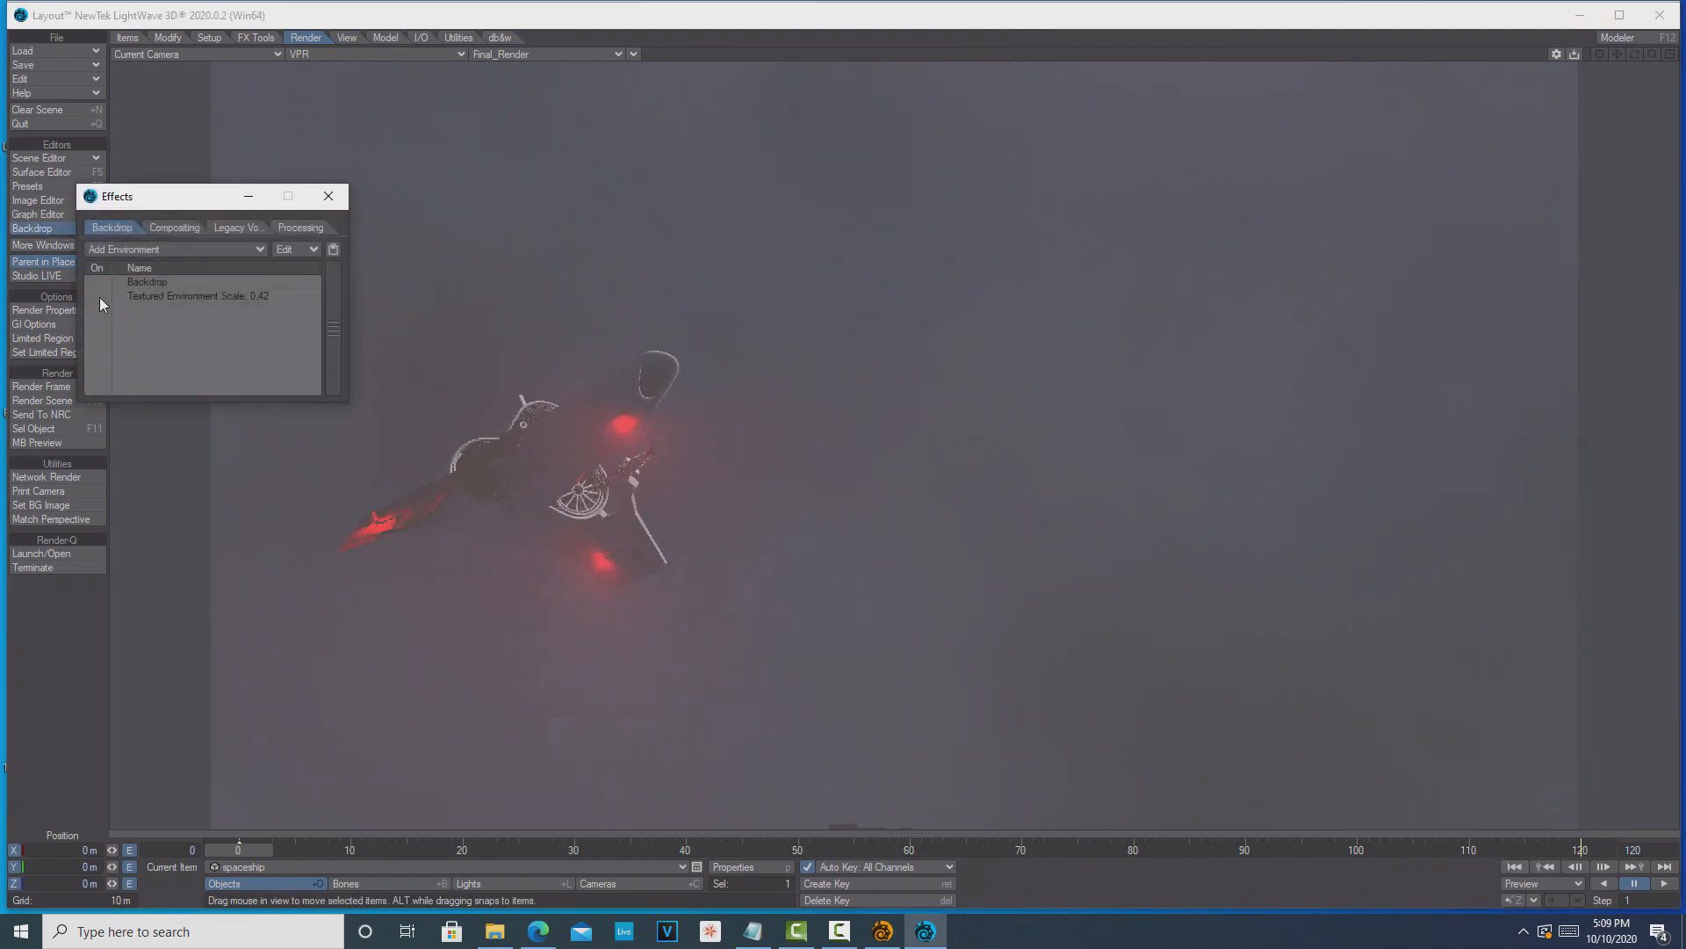